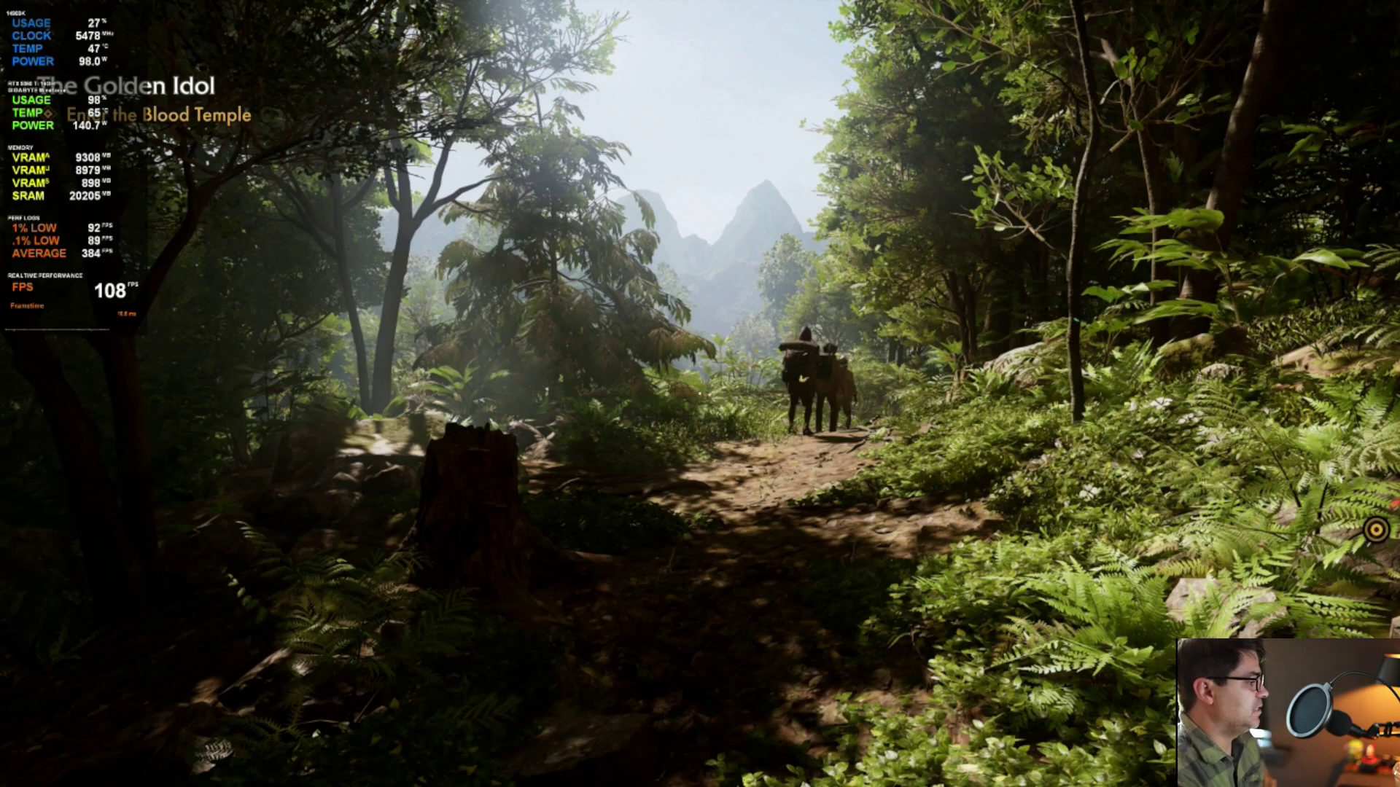
Step: Pause the game and set Global Illumination Quality to Low in the video options
key(Escape)
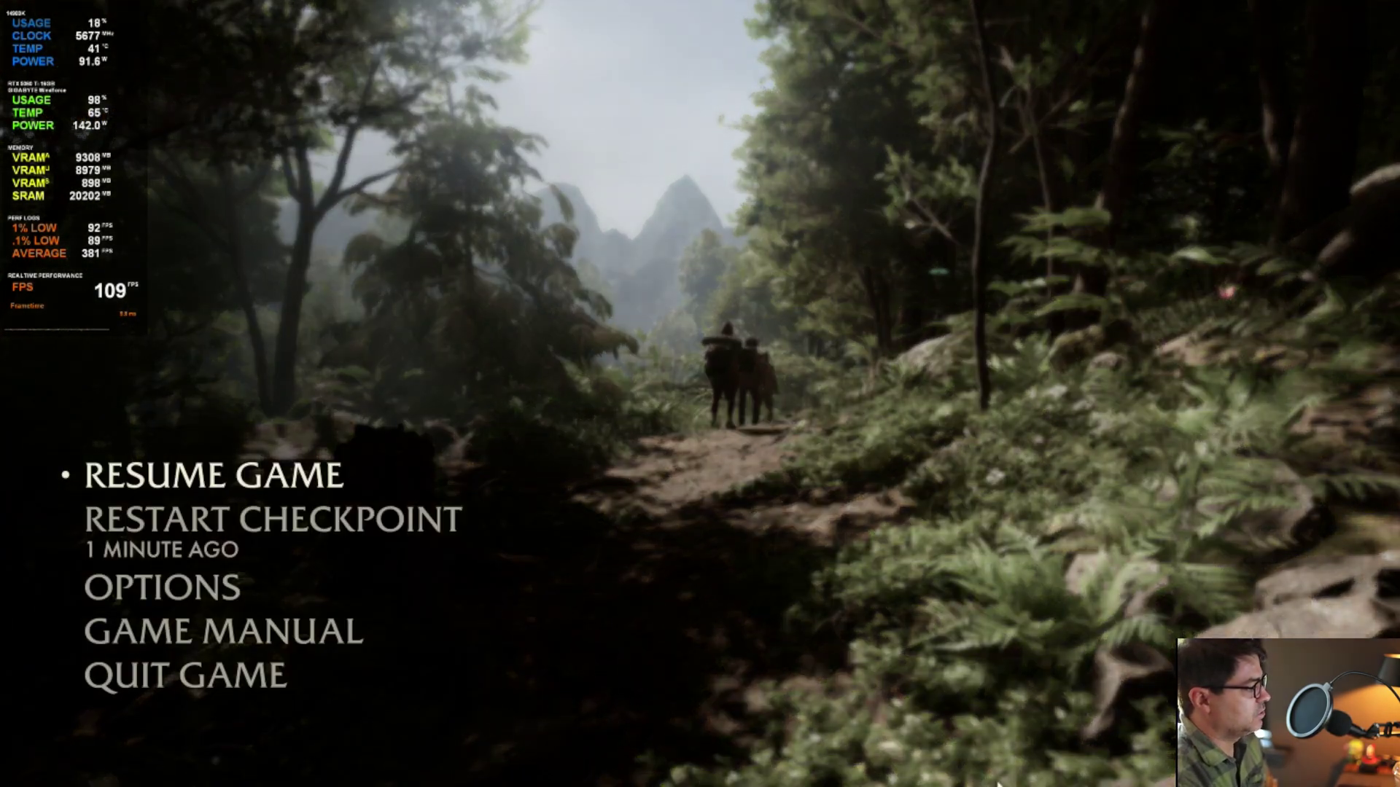
click(162, 587)
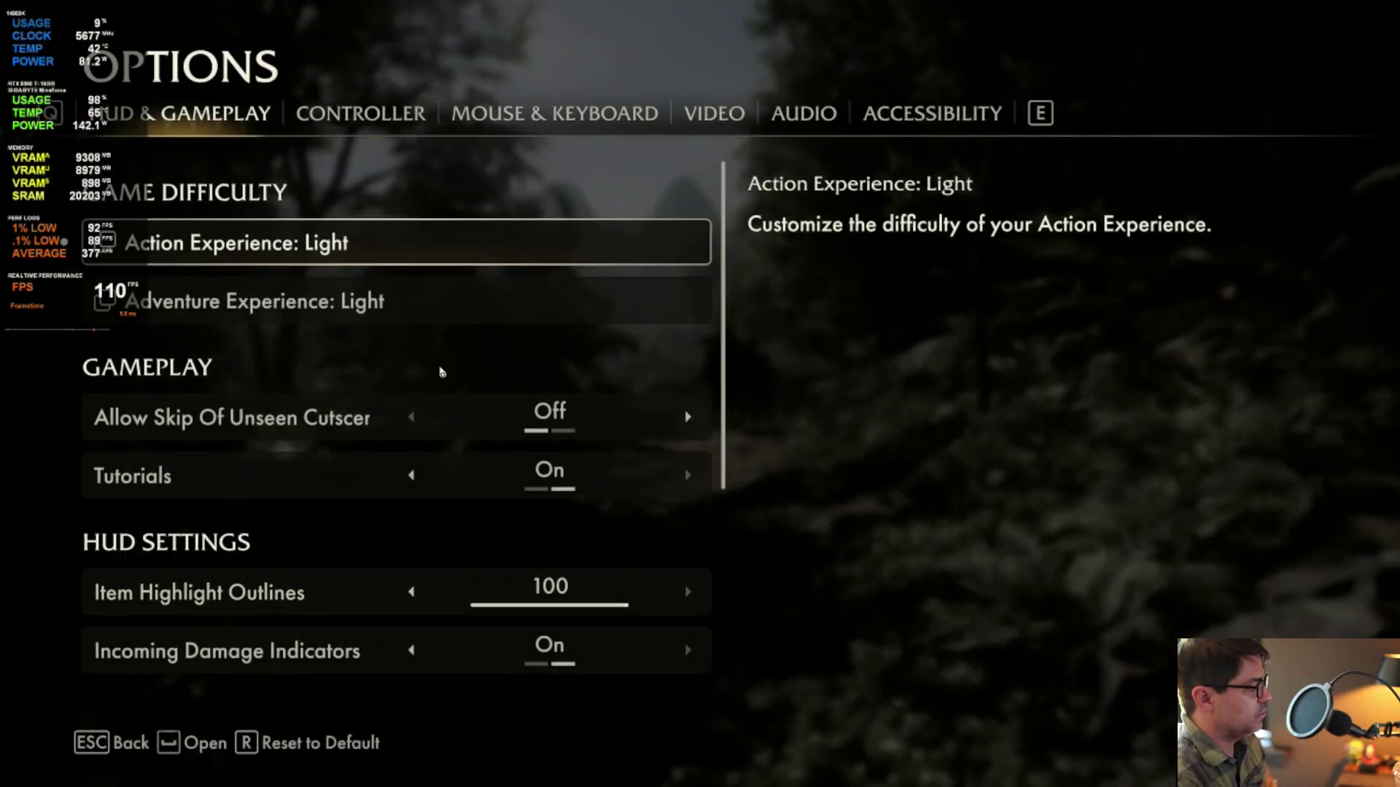
click(714, 113)
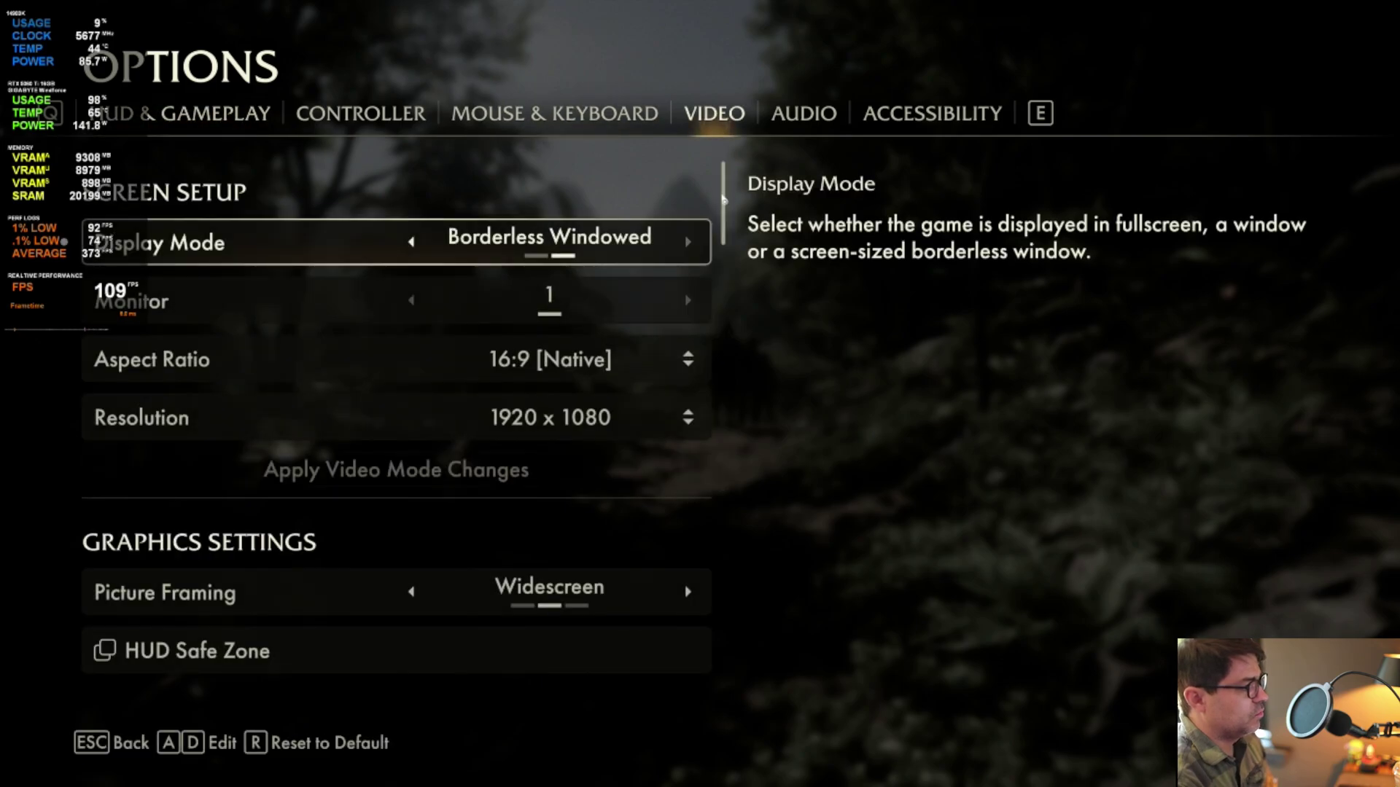
scroll(641, 211, down, 4)
scroll(726, 262, down, 5)
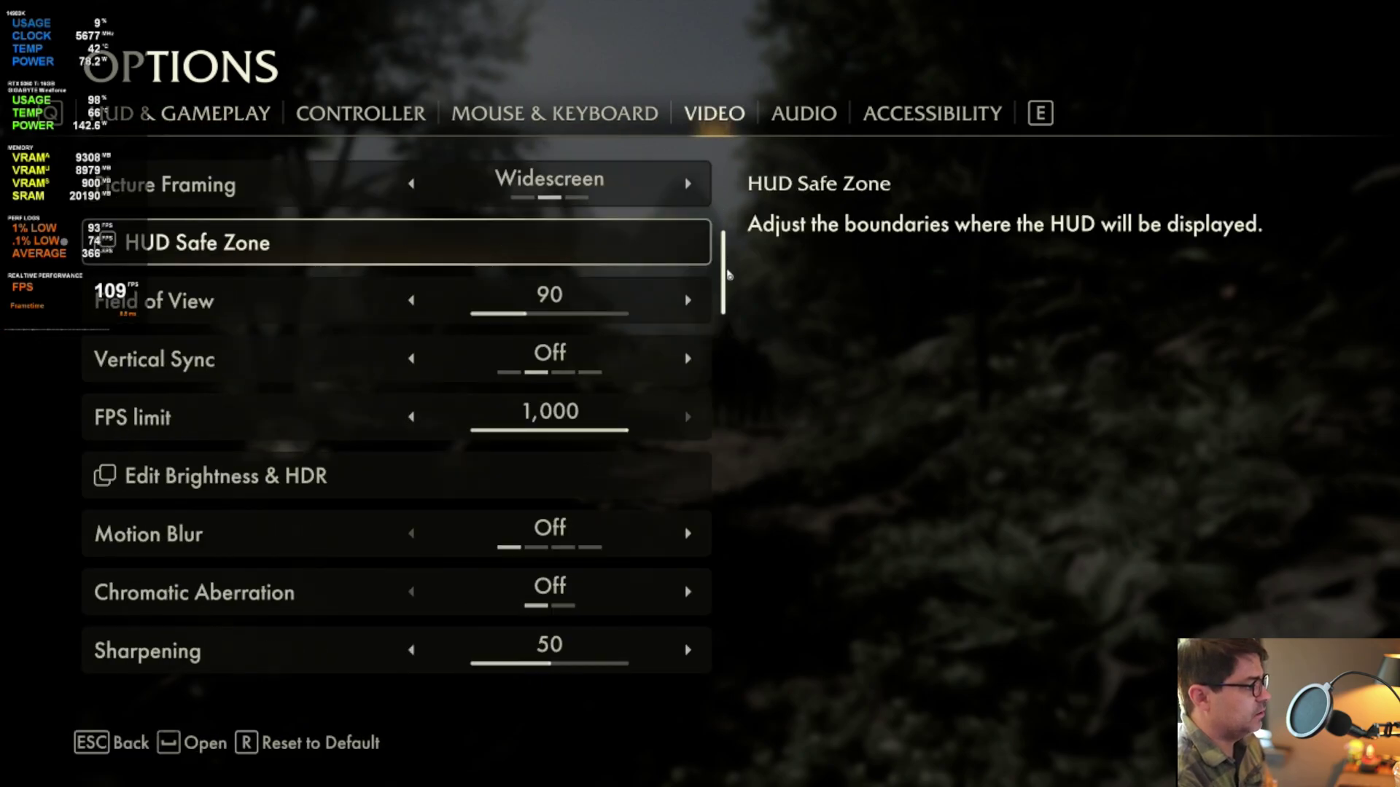
scroll(729, 291, down, 7)
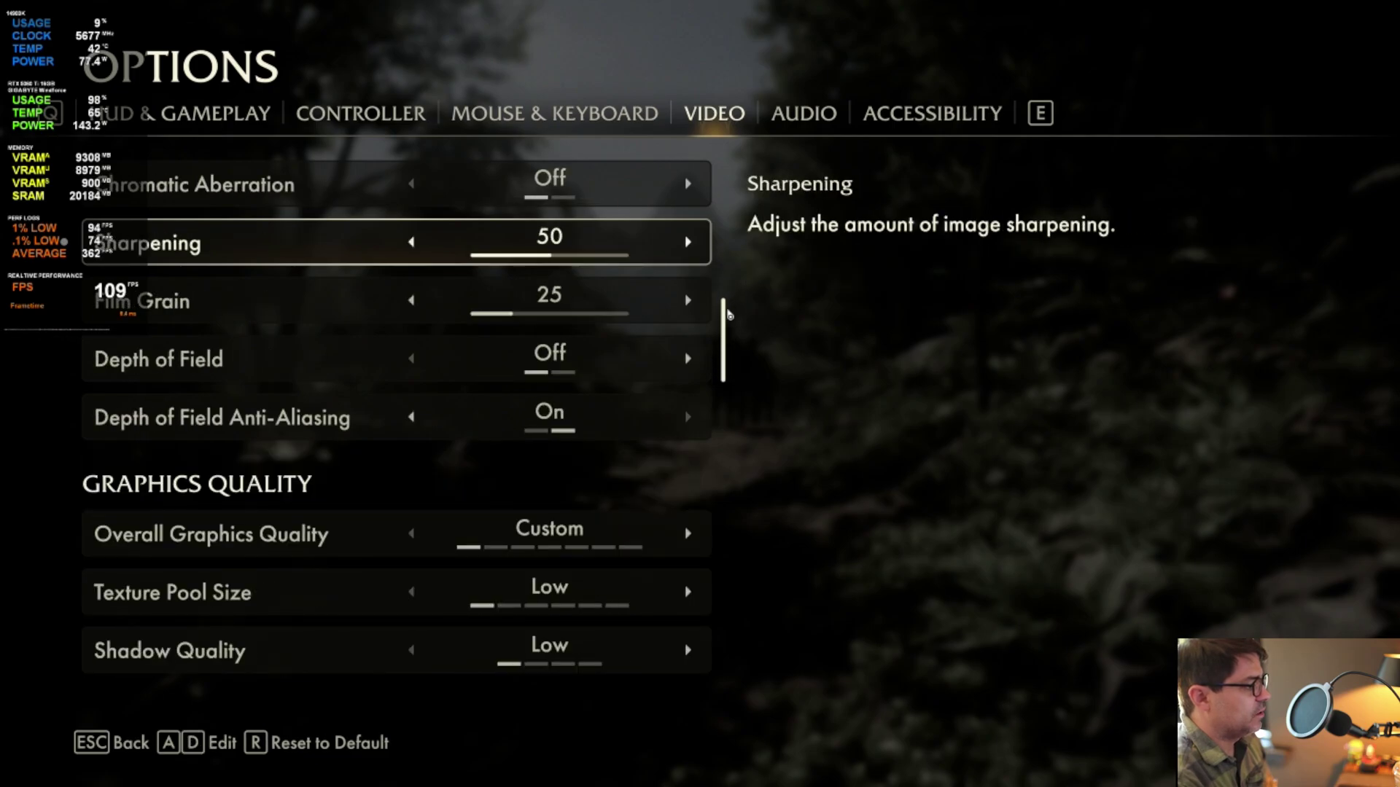
scroll(725, 335, down, 5)
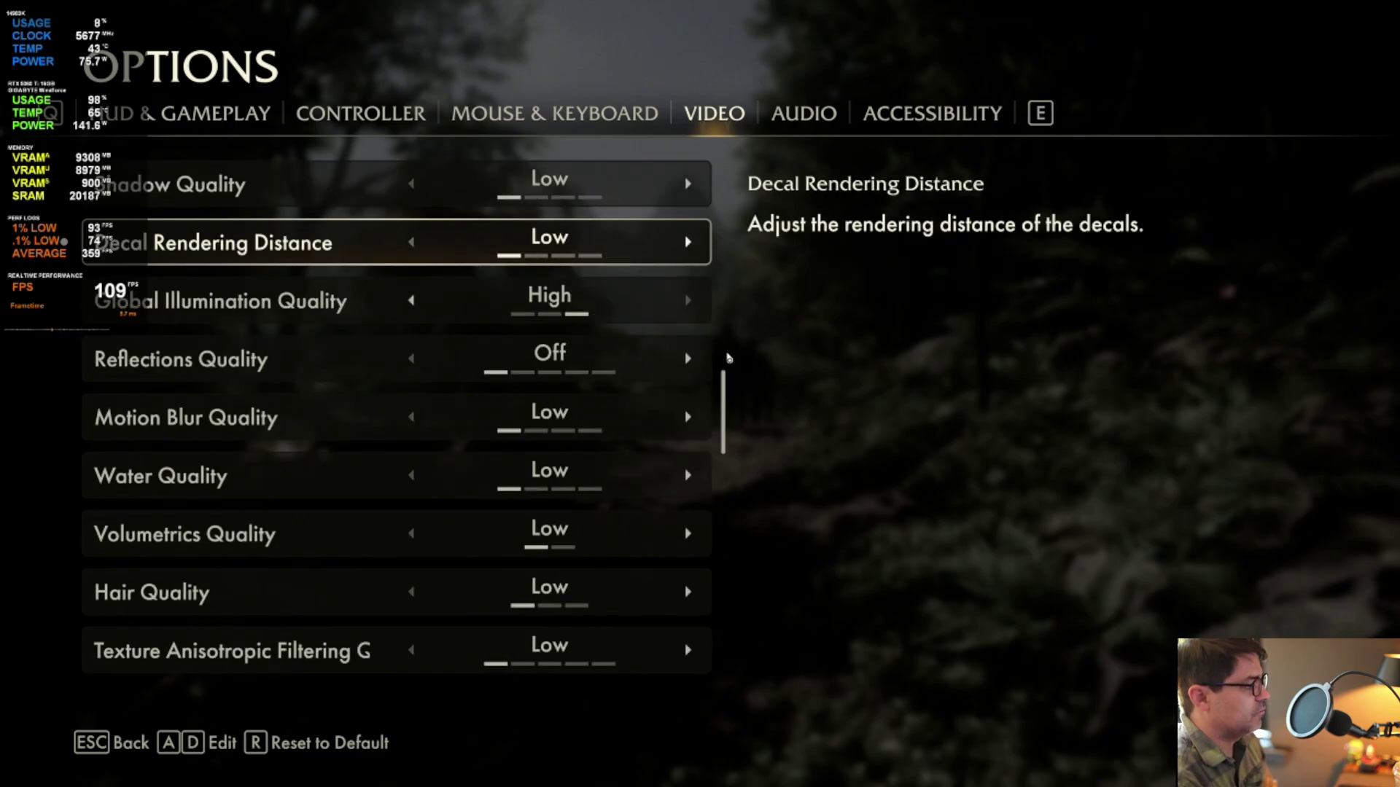
click(411, 301)
click(411, 301)
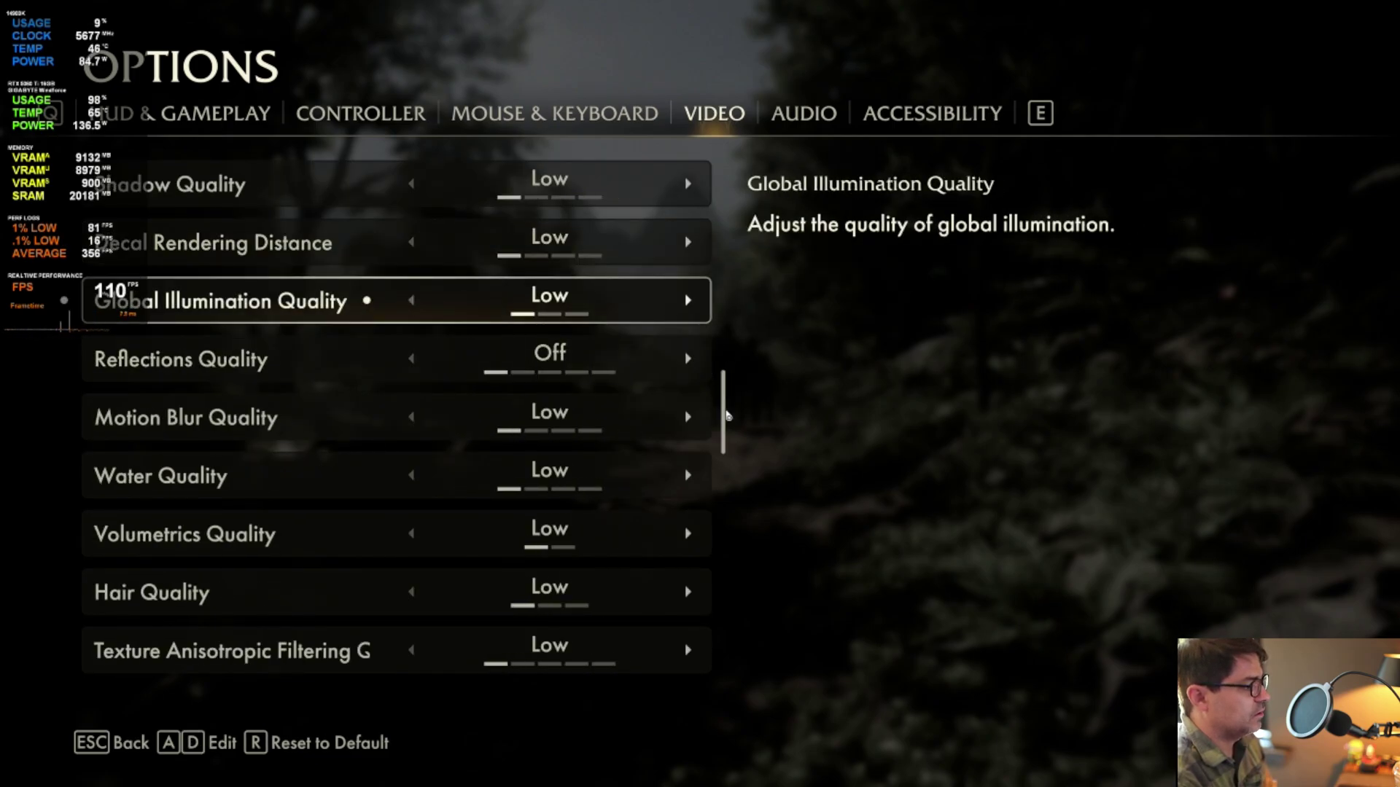
Step: Examine the advanced video settings for path tracing, ray tracing, upscaling and DLSS, and resume the game
scroll(729, 430, down, 2)
scroll(729, 434, down, 7)
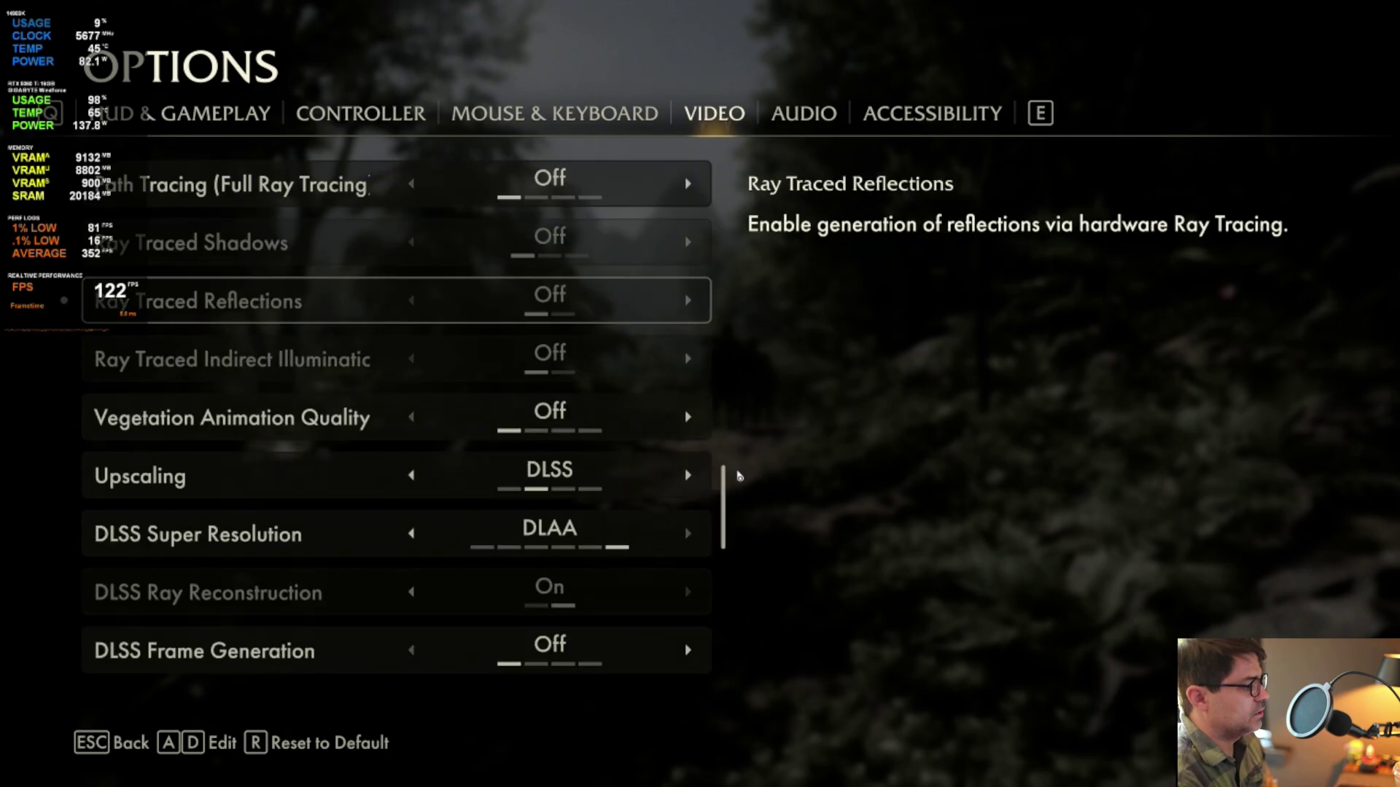
mouse_move(724, 501)
mouse_down()
mouse_move(727, 595)
mouse_move(724, 547)
mouse_up()
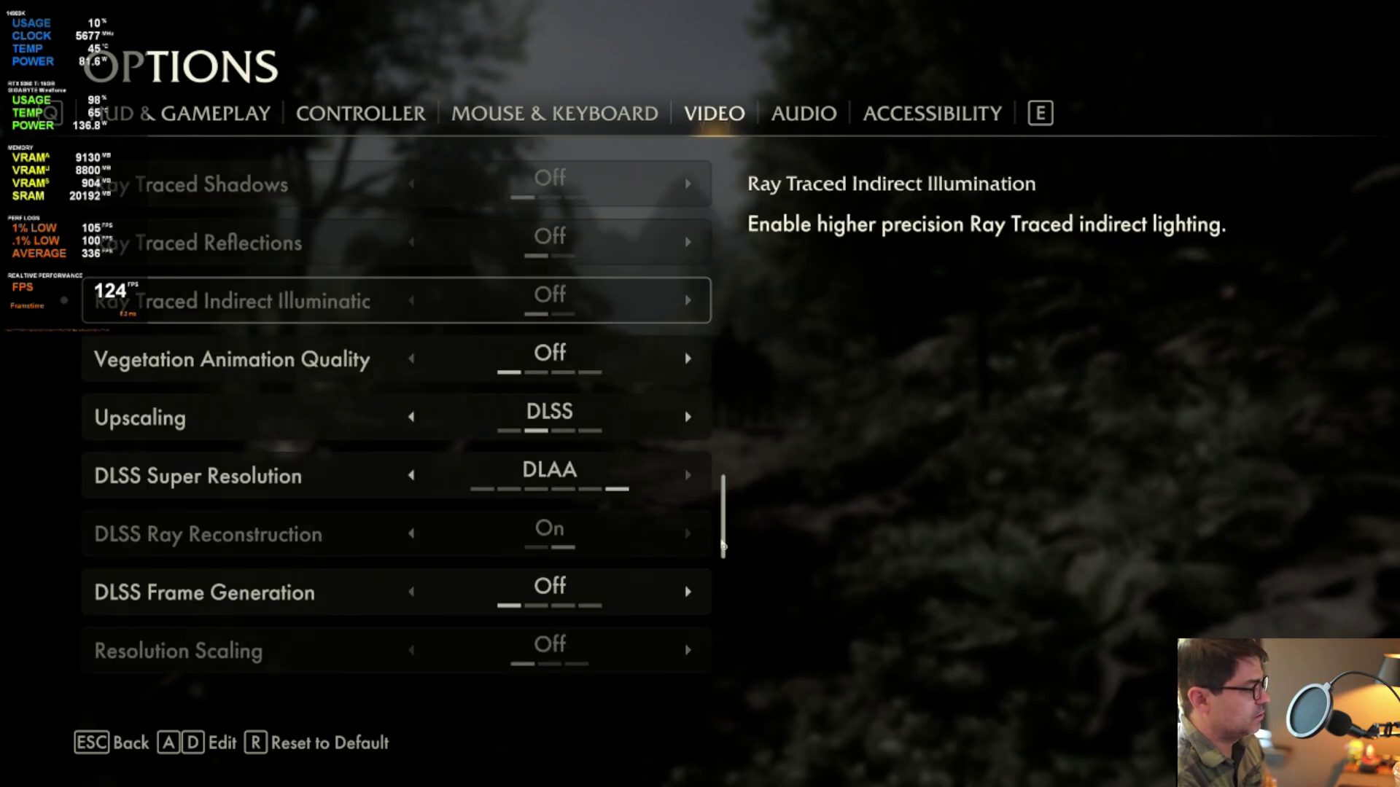
scroll(647, 462, up, 4)
scroll(649, 461, up, 1)
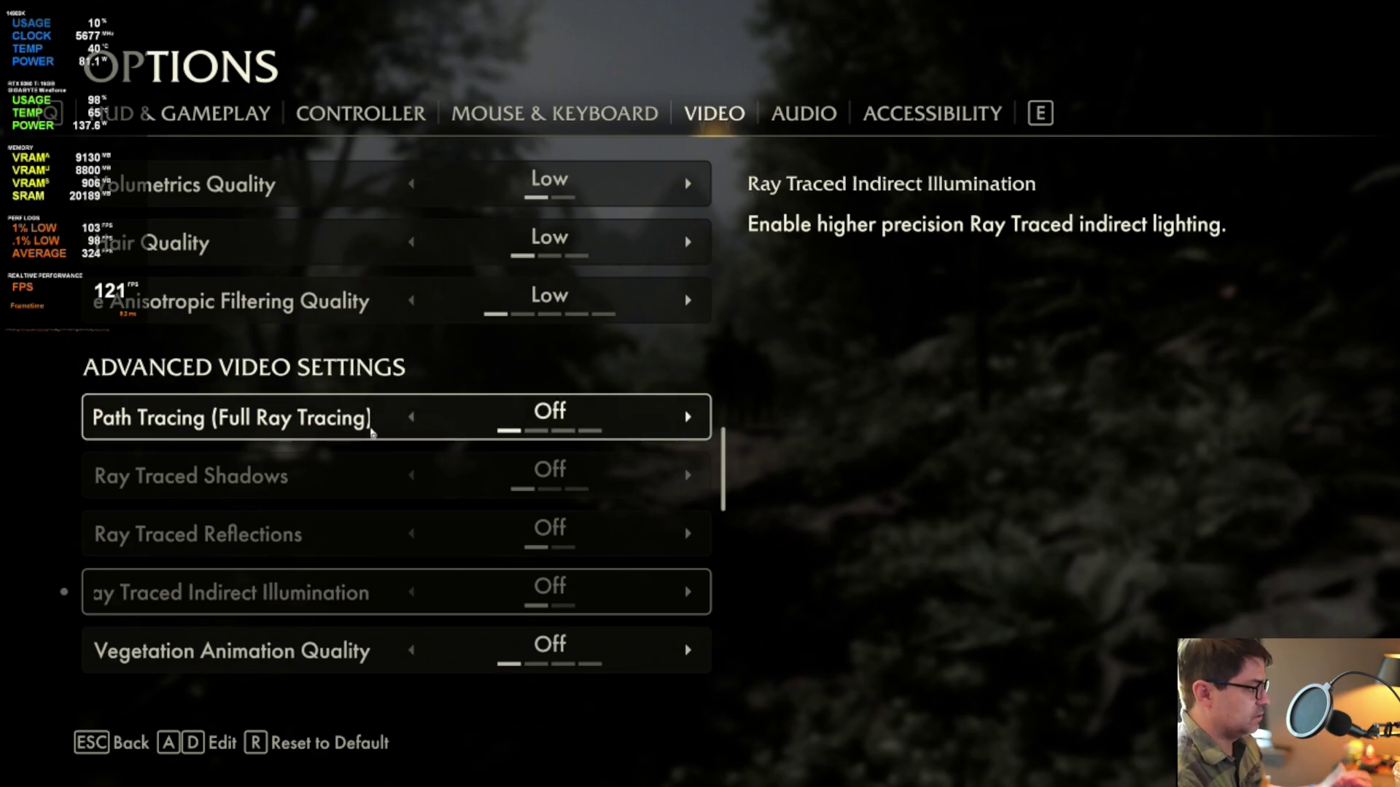
key(Escape)
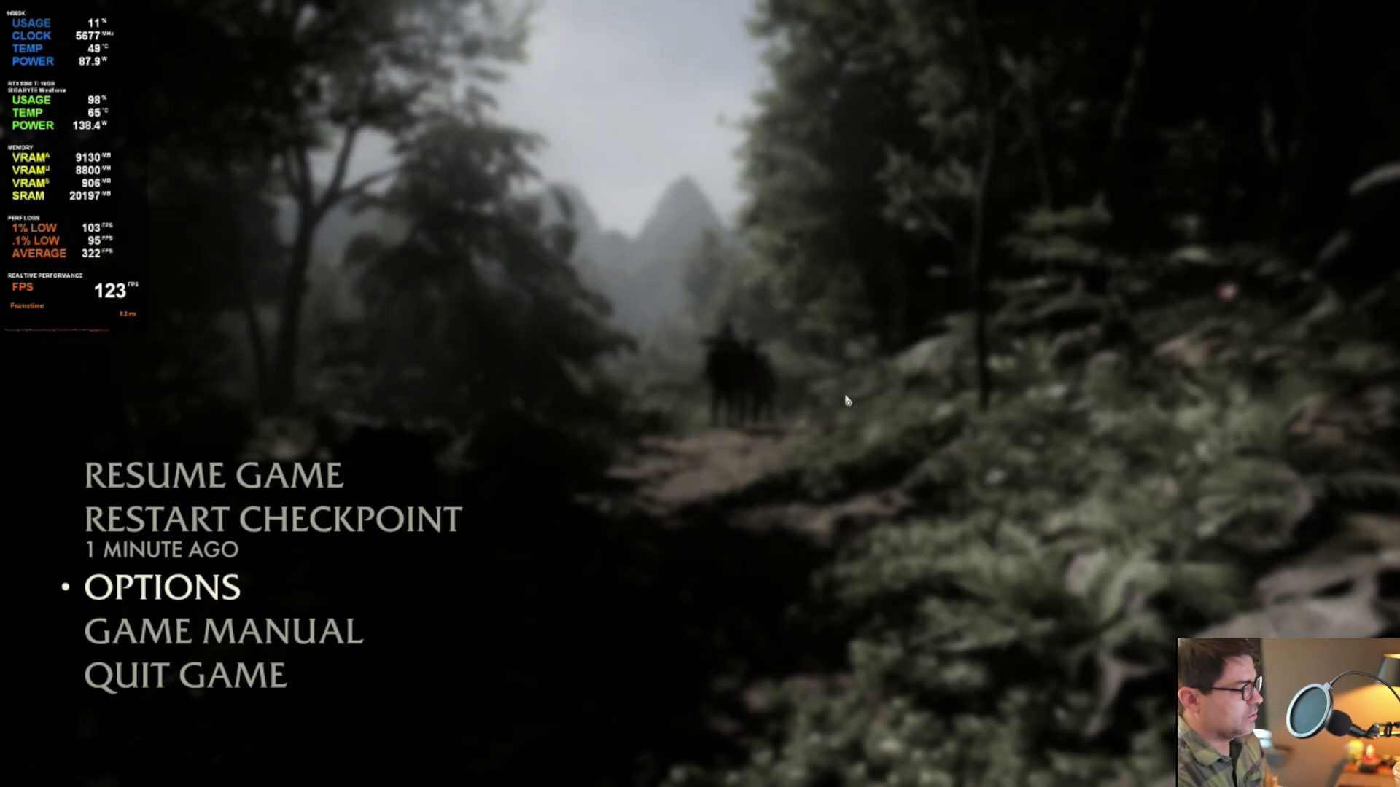
click(290, 479)
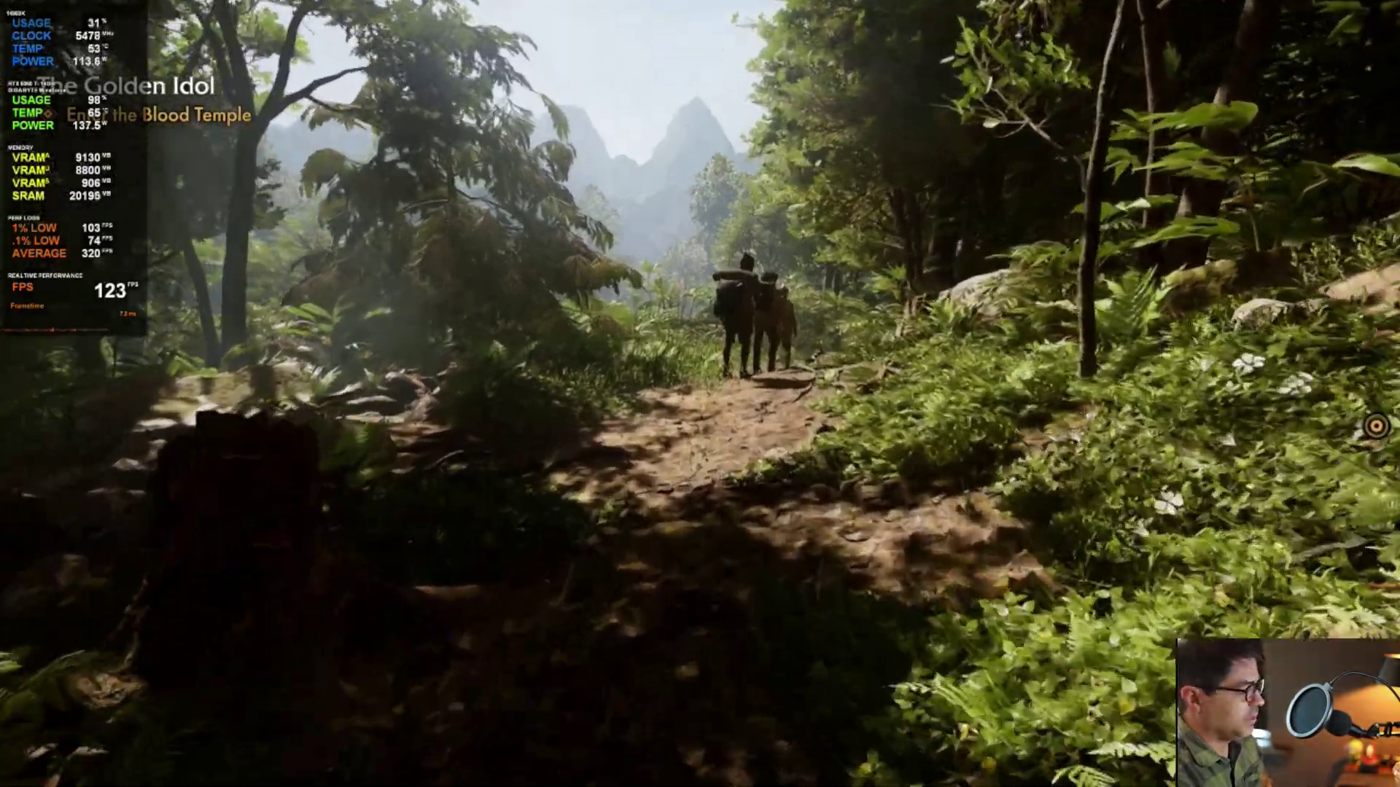
Step: Walk along the jungle path with the companions toward the Blood Temple objective
key(w)
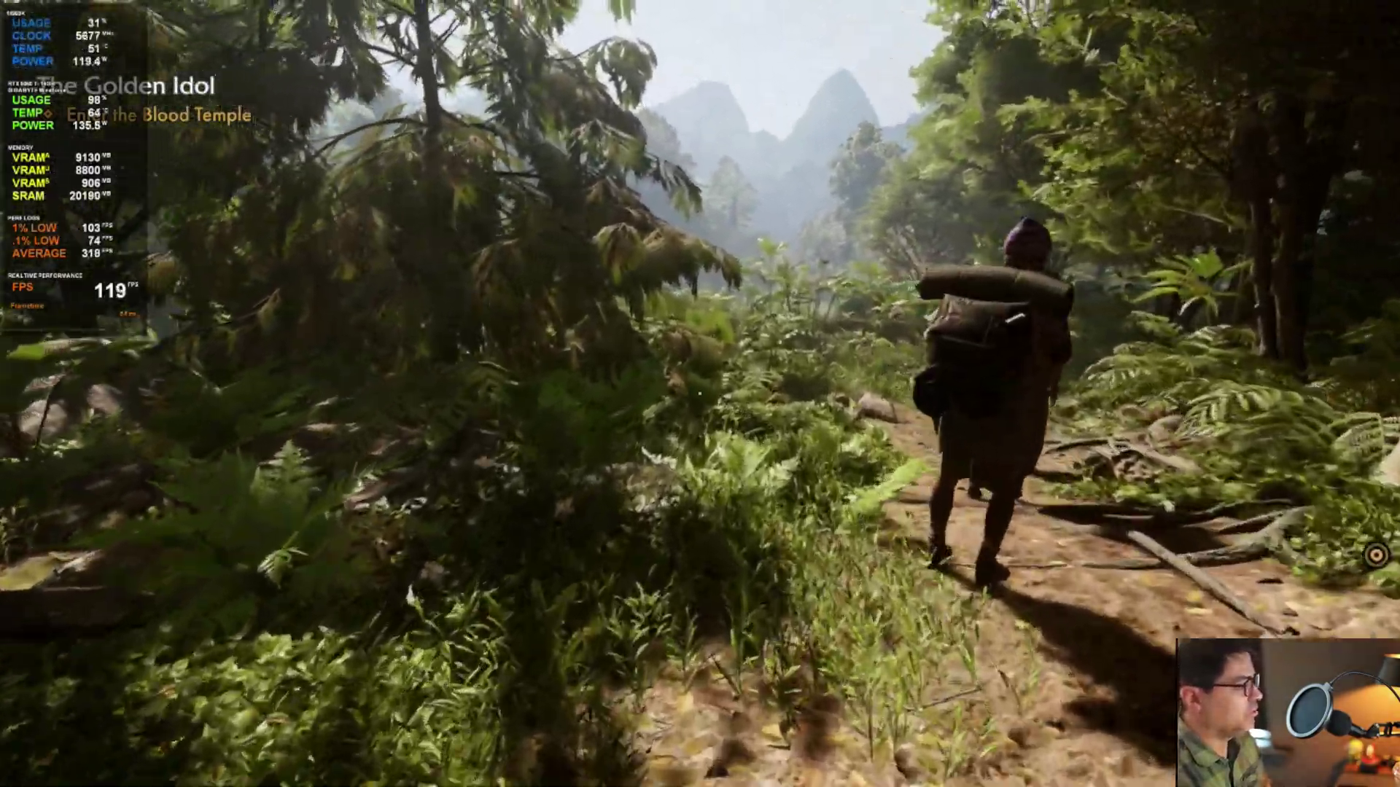
key(w)
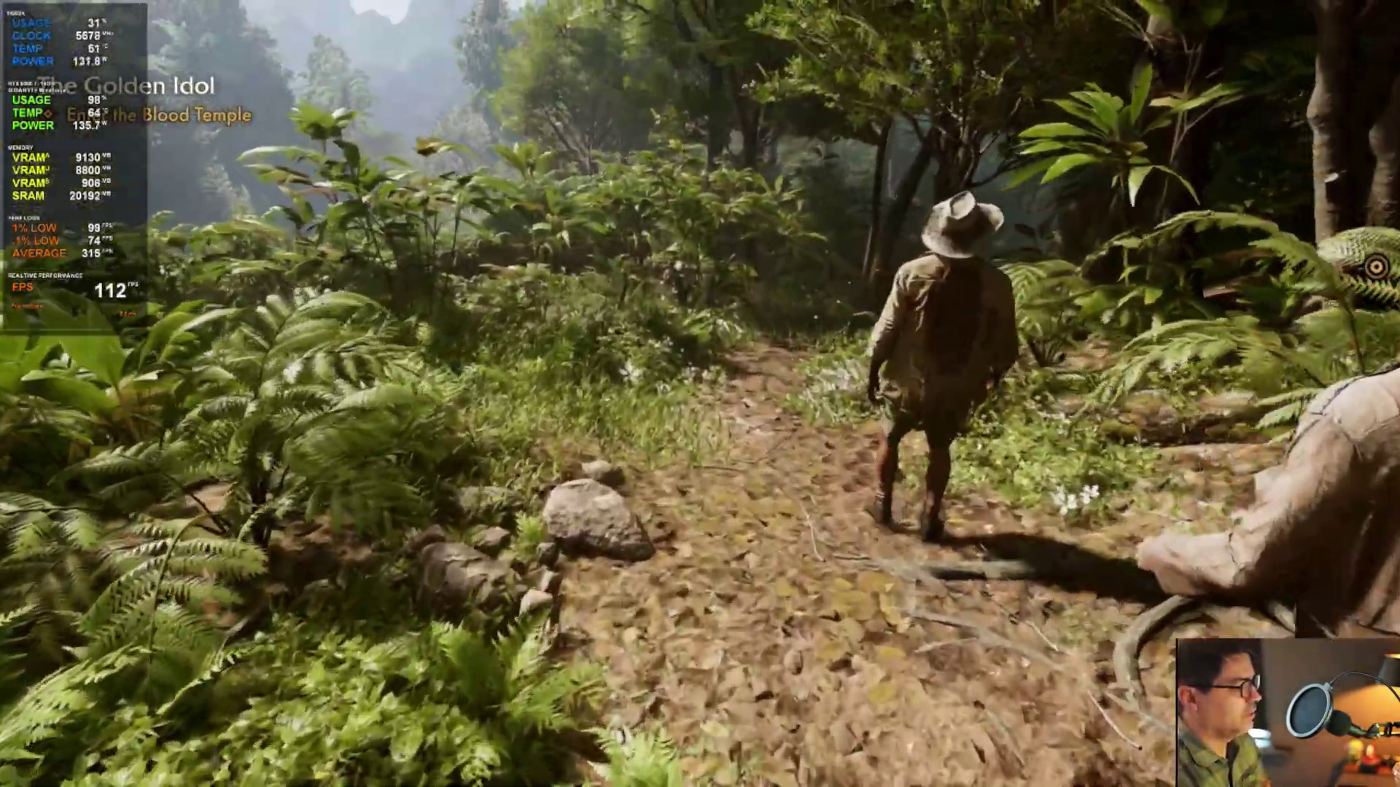
key(w)
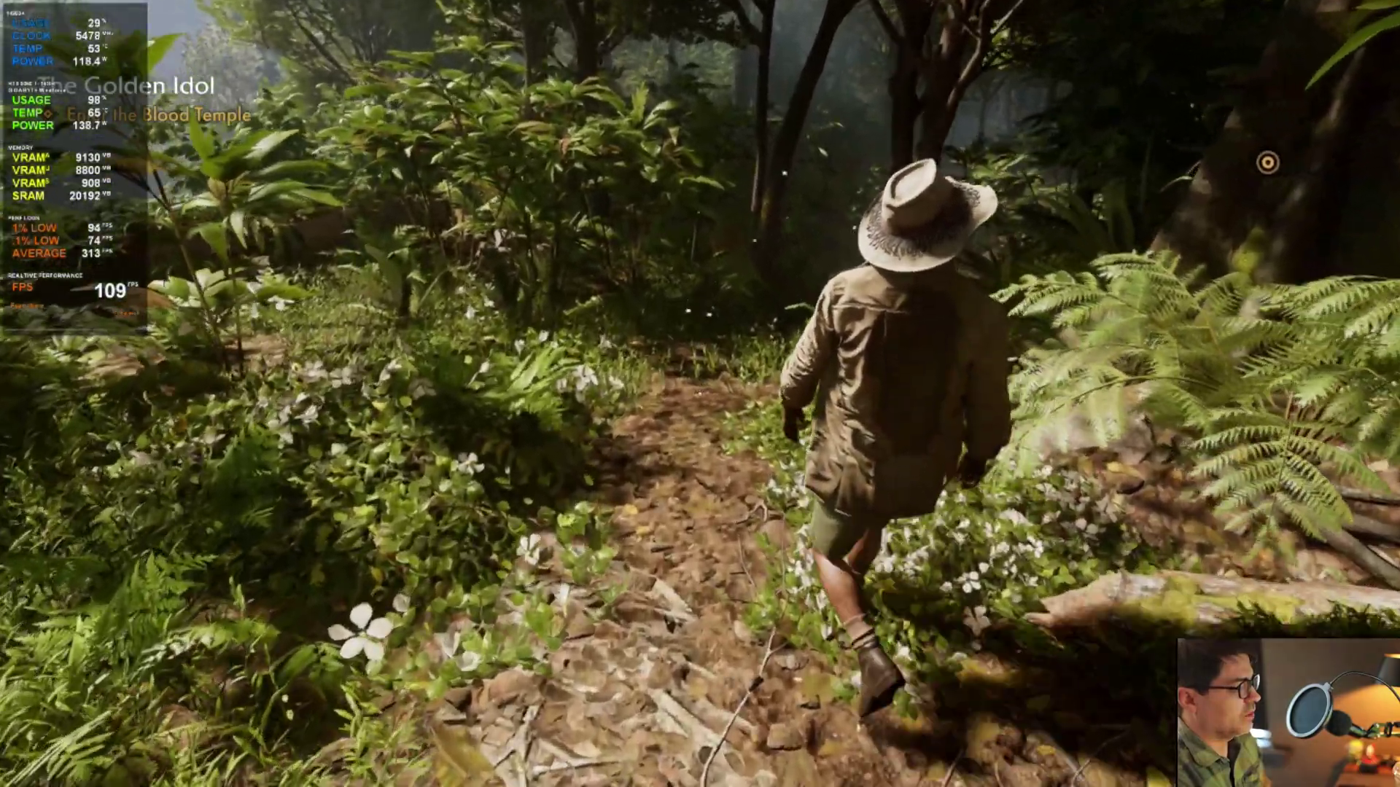
key(w)
key(w)
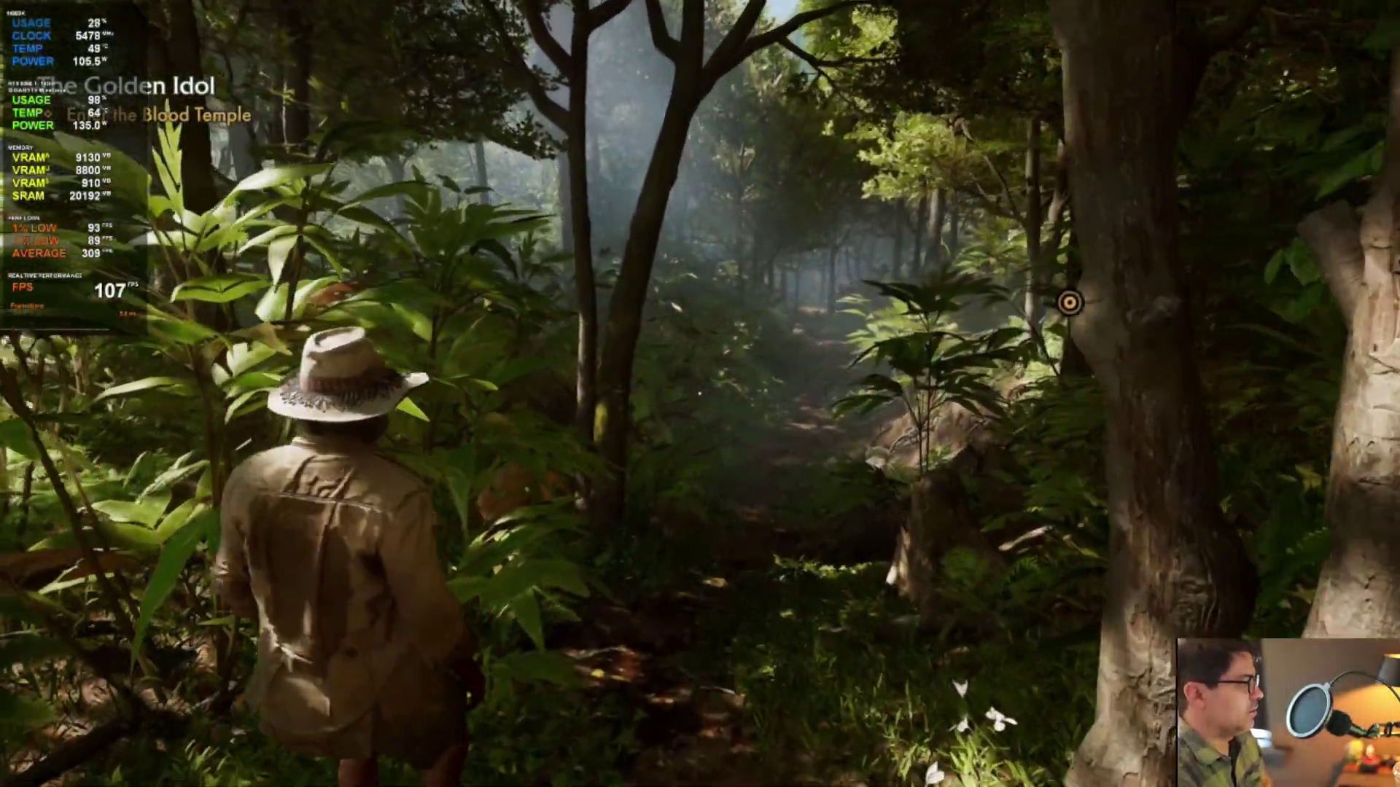
key(w)
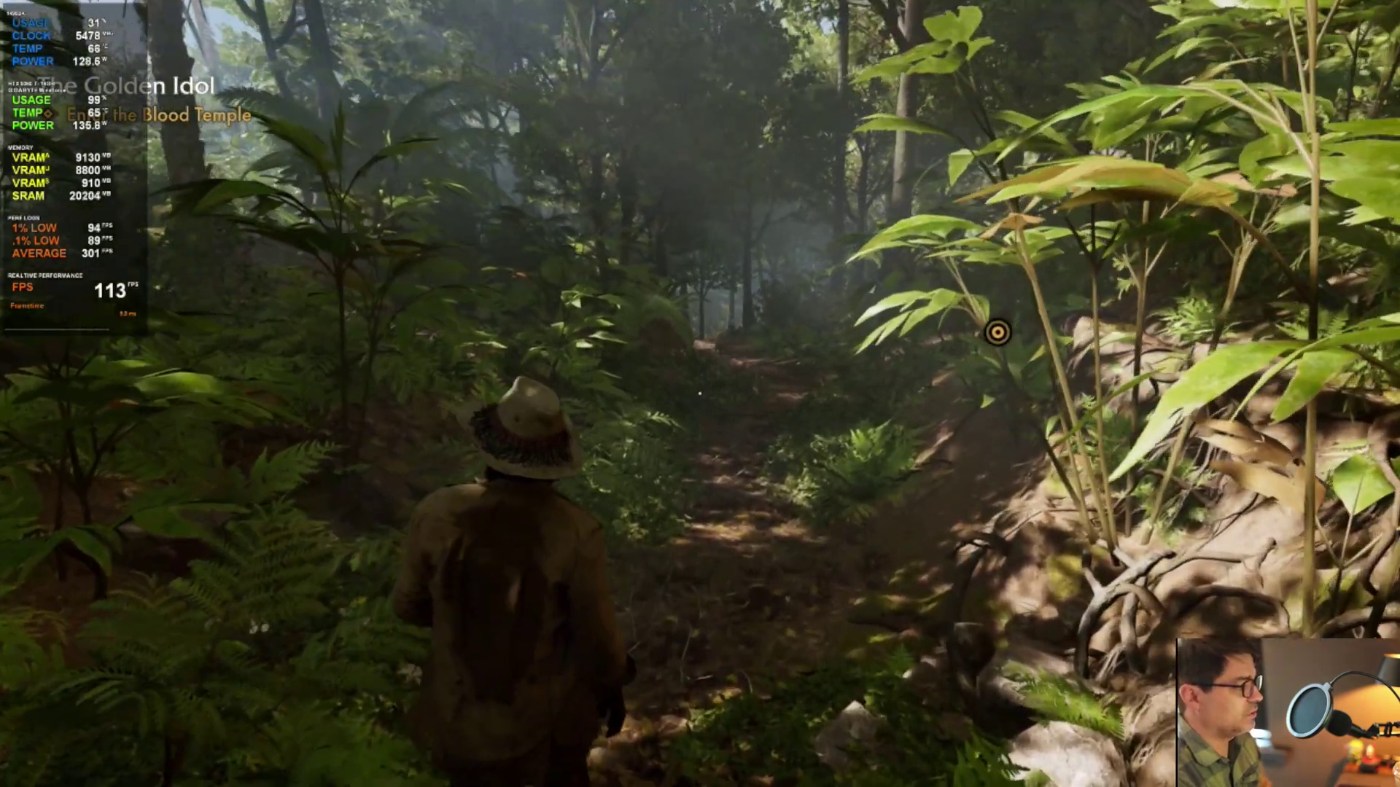
key(w)
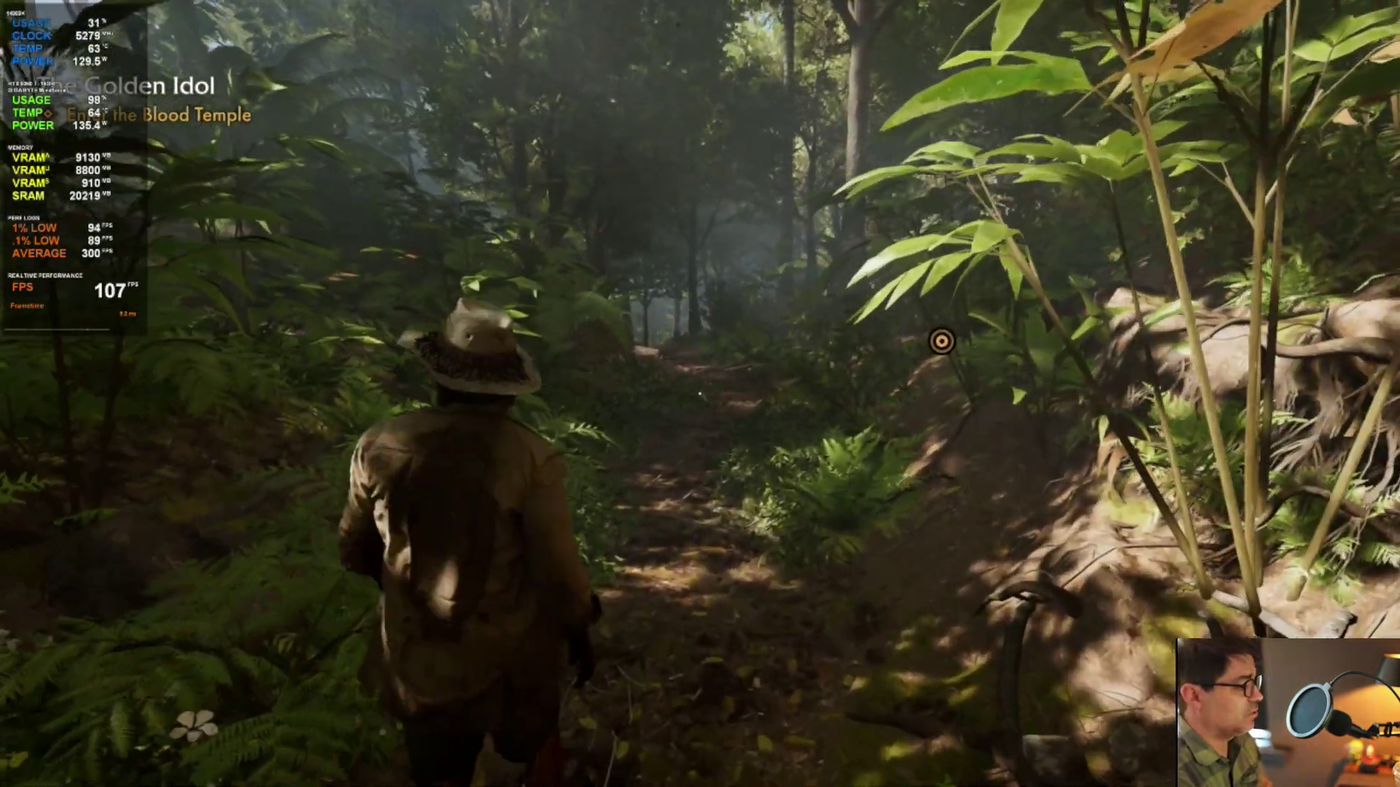
key(w)
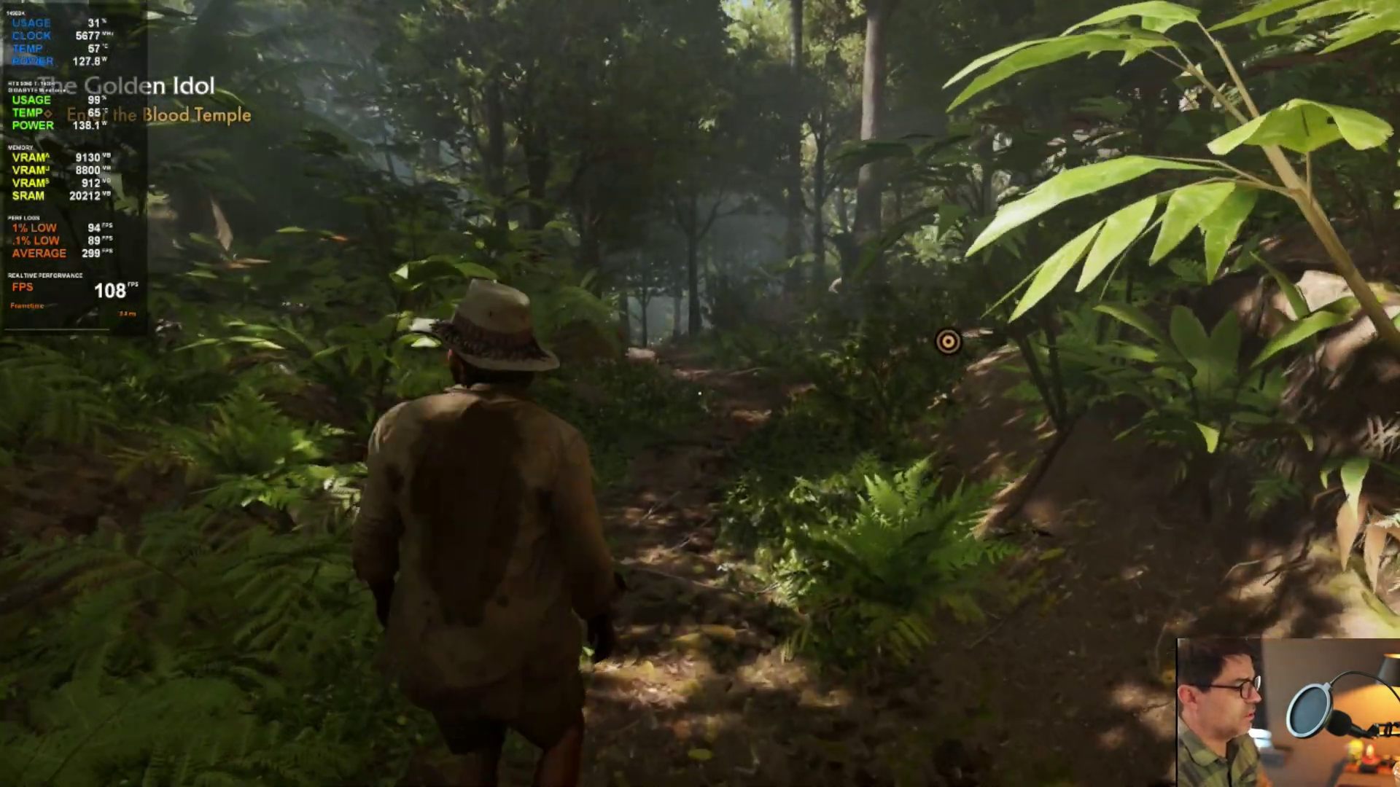
key(w)
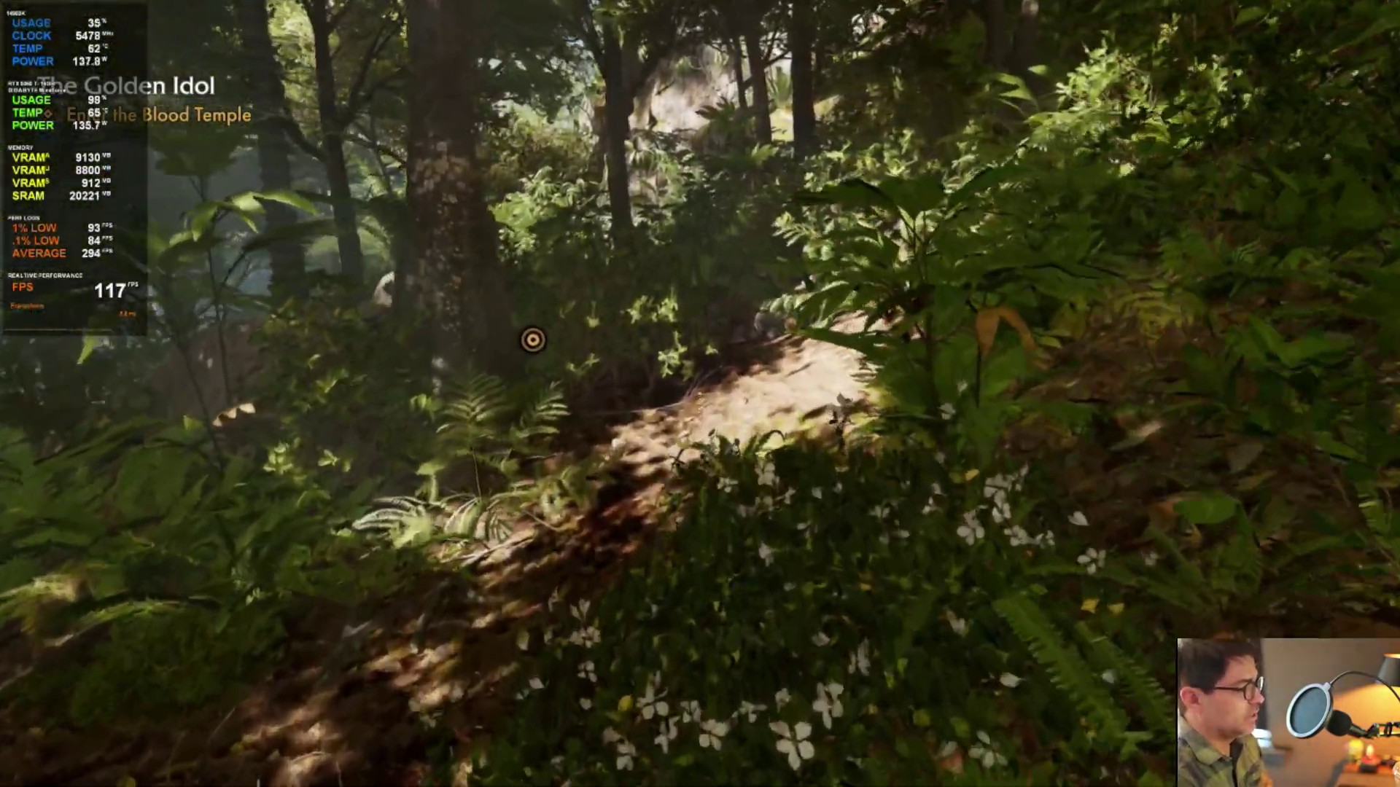
key(w)
key(w)
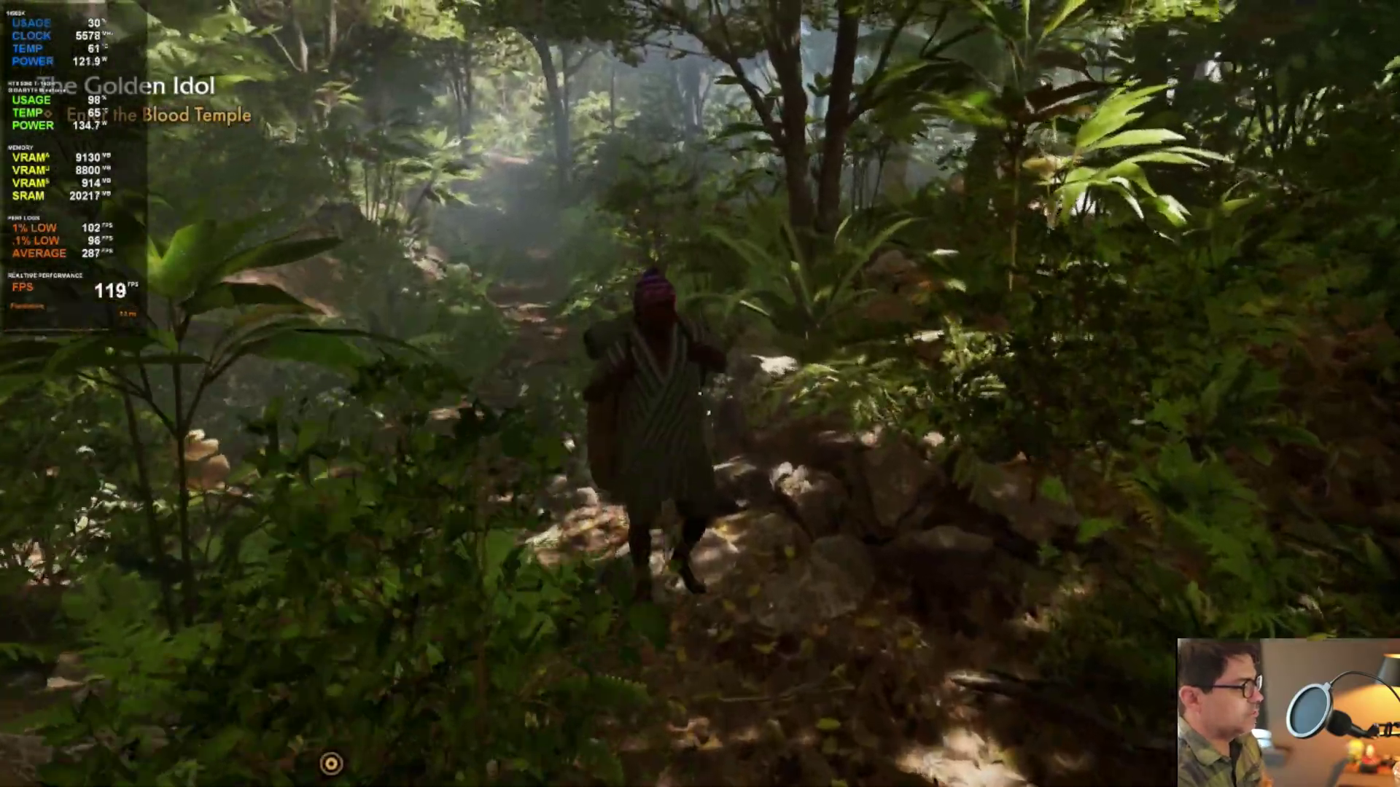
key(w)
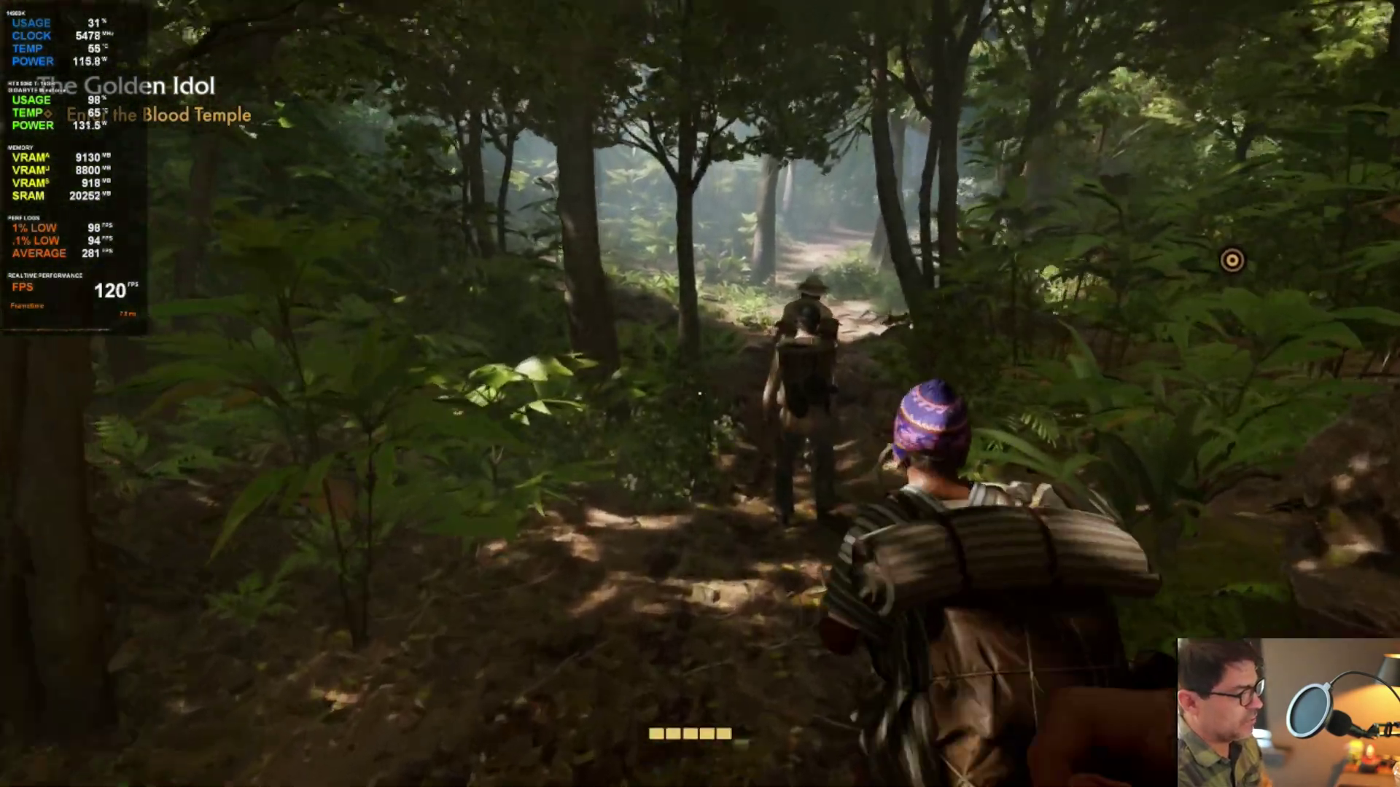
key(w)
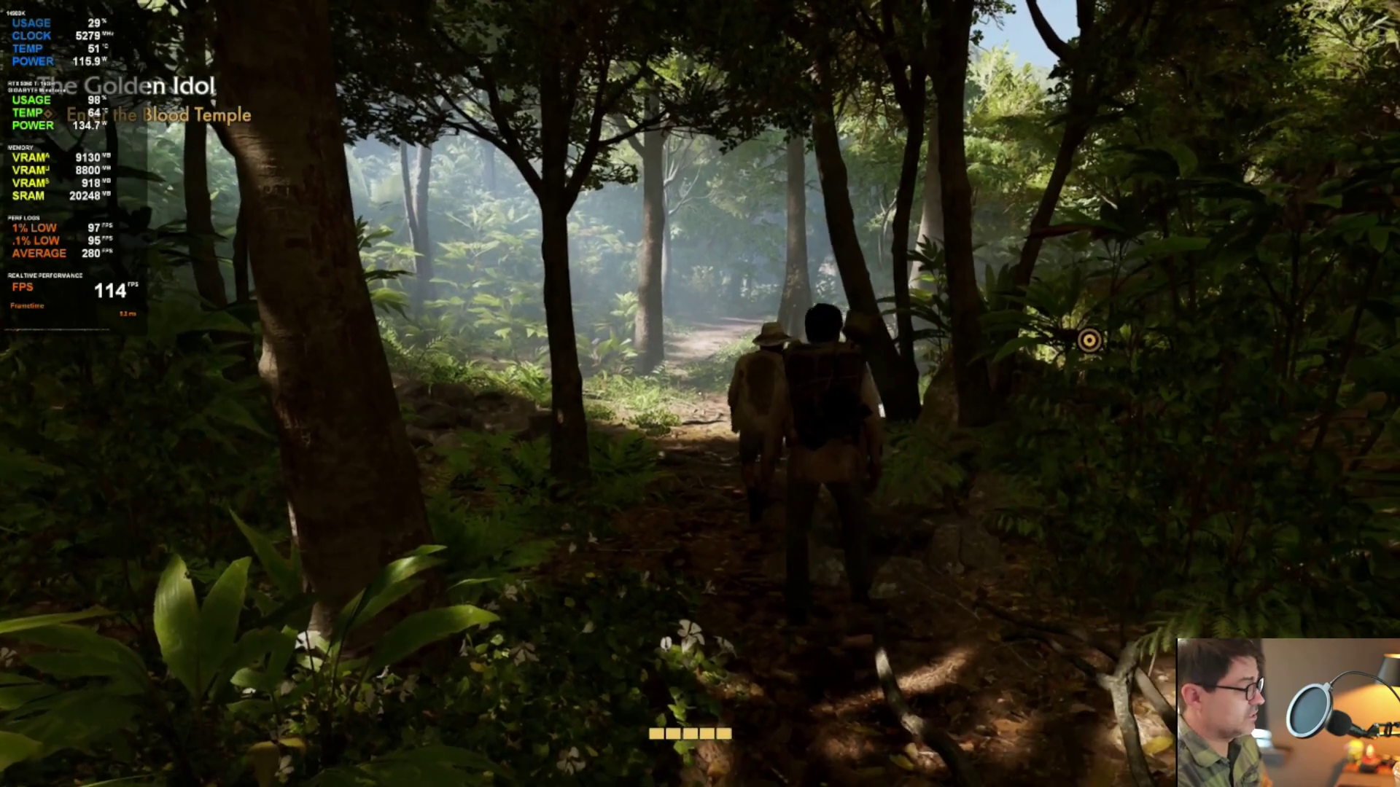
key(w)
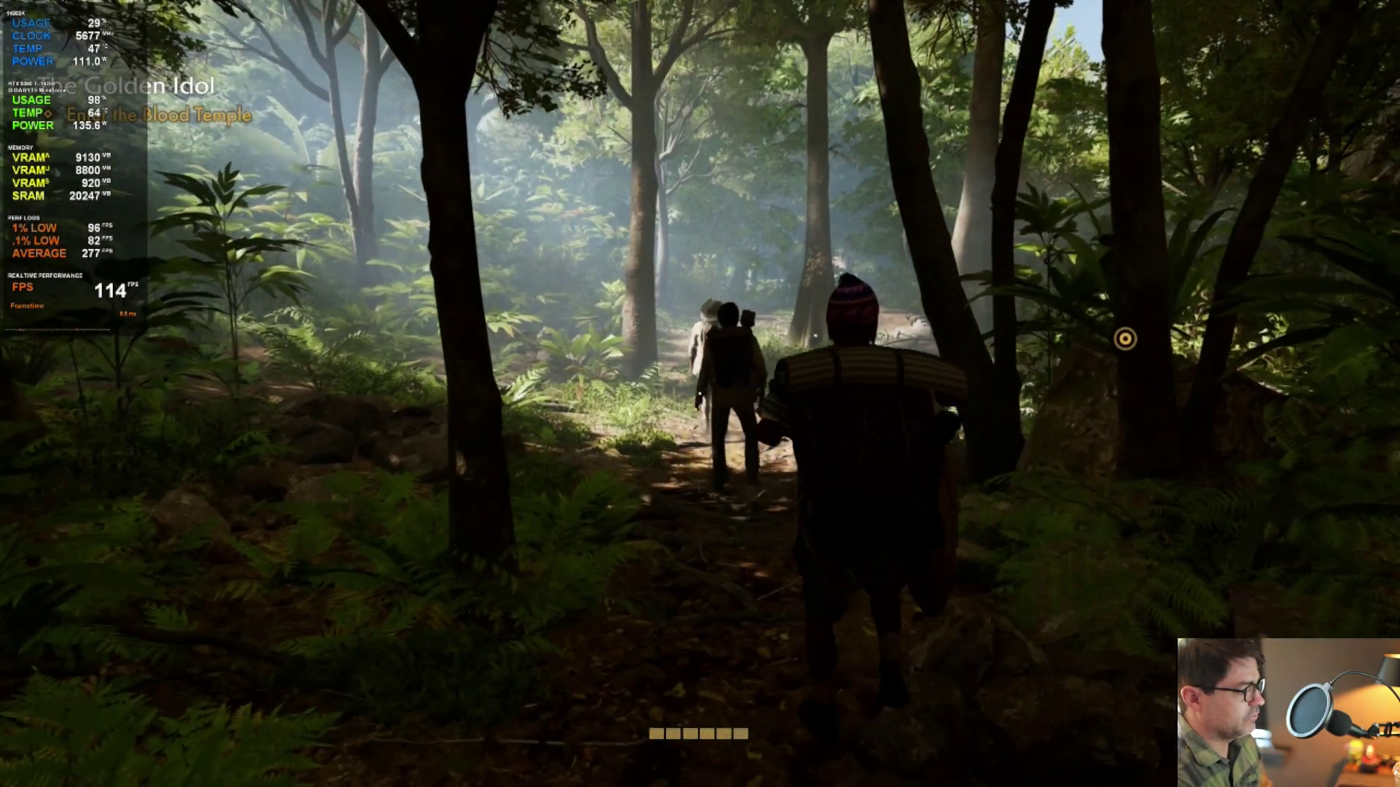
key(w)
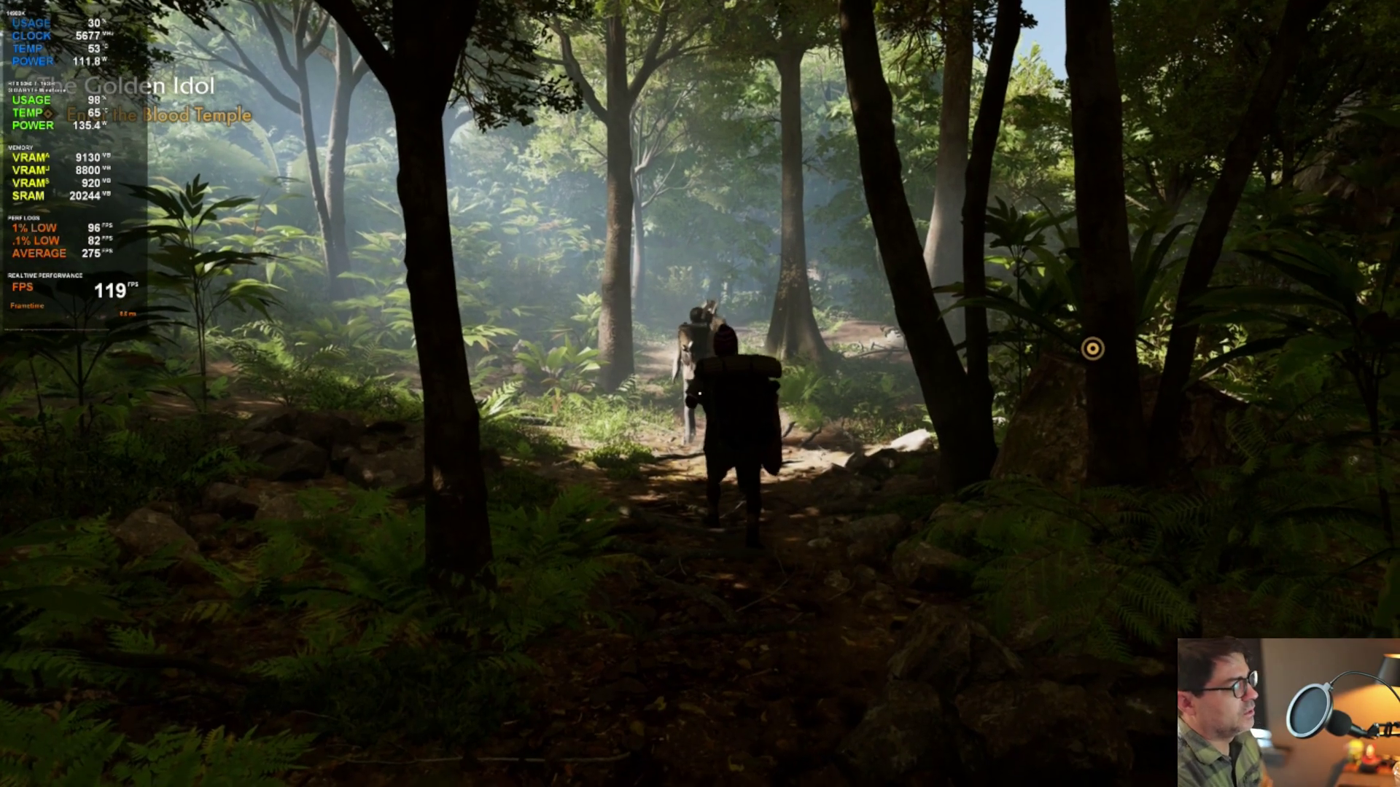
key(w)
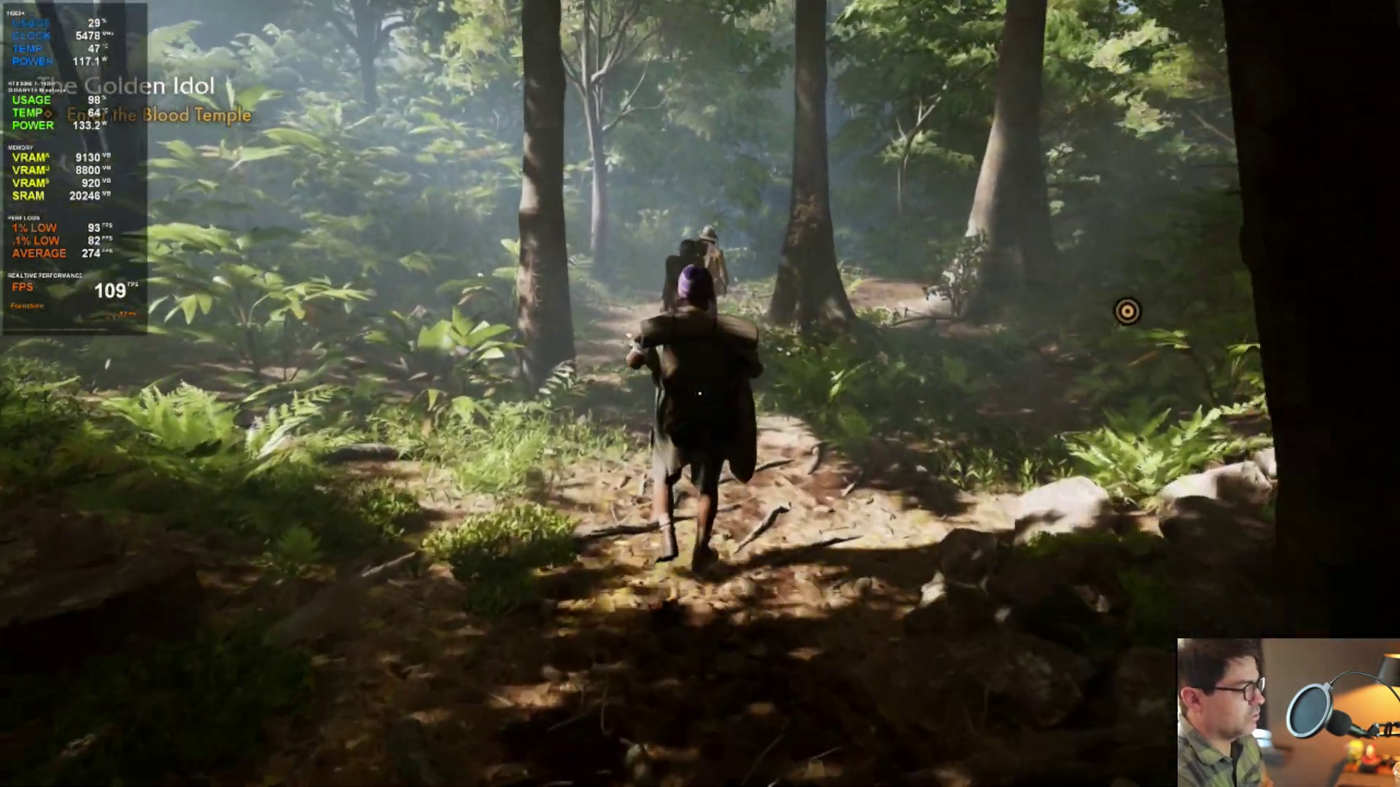
key(w)
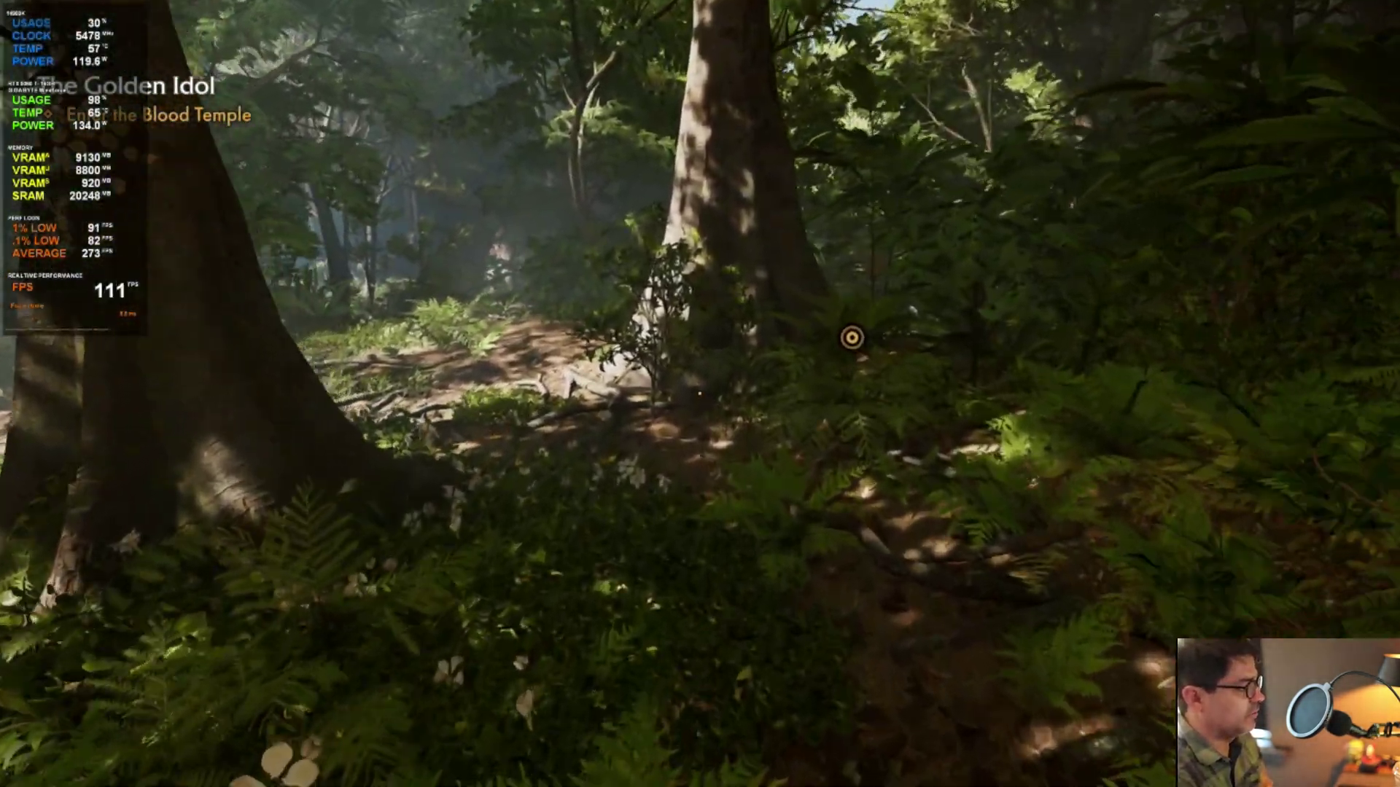
Step: Pause the game and set Overall Graphics Quality to Low in the video options, accepting the restart notice
key(Escape)
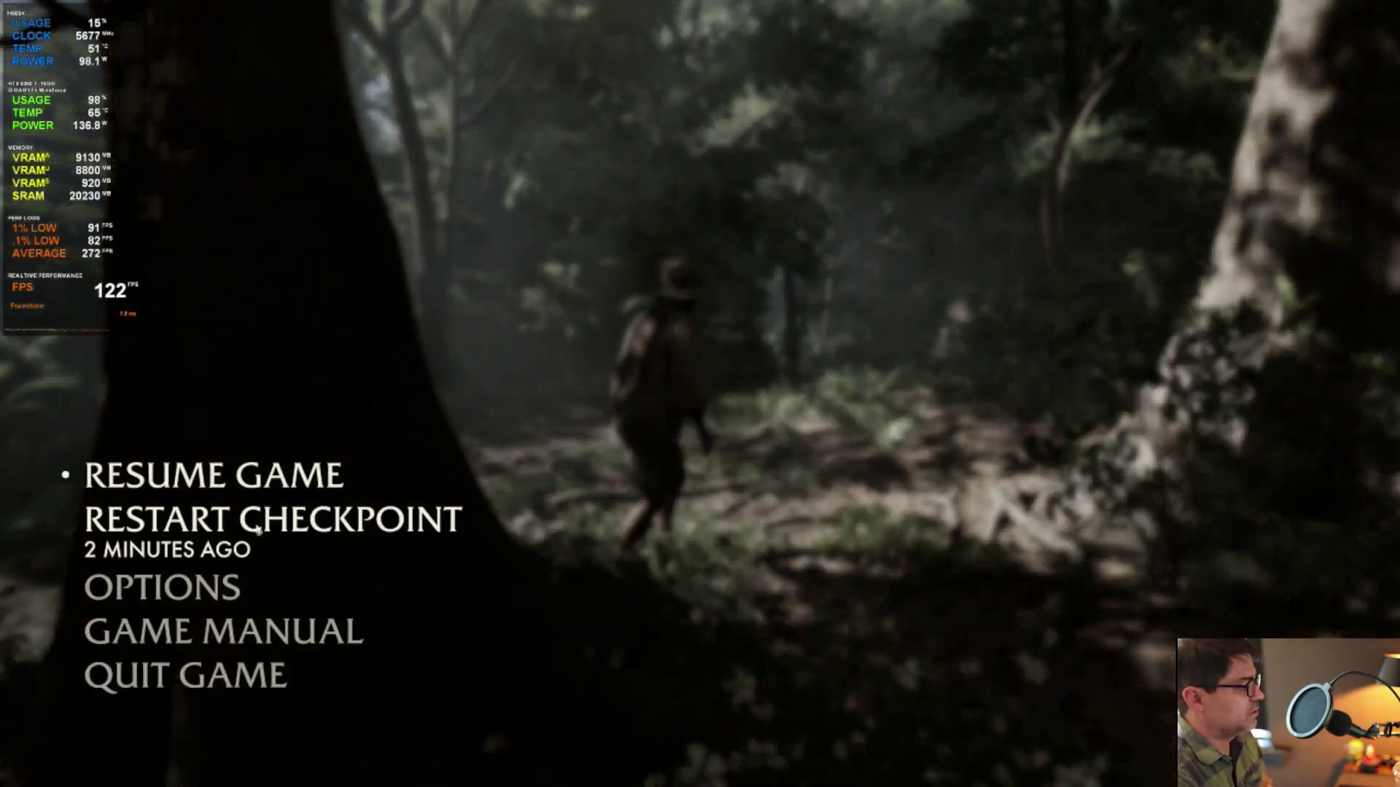
click(202, 584)
click(714, 113)
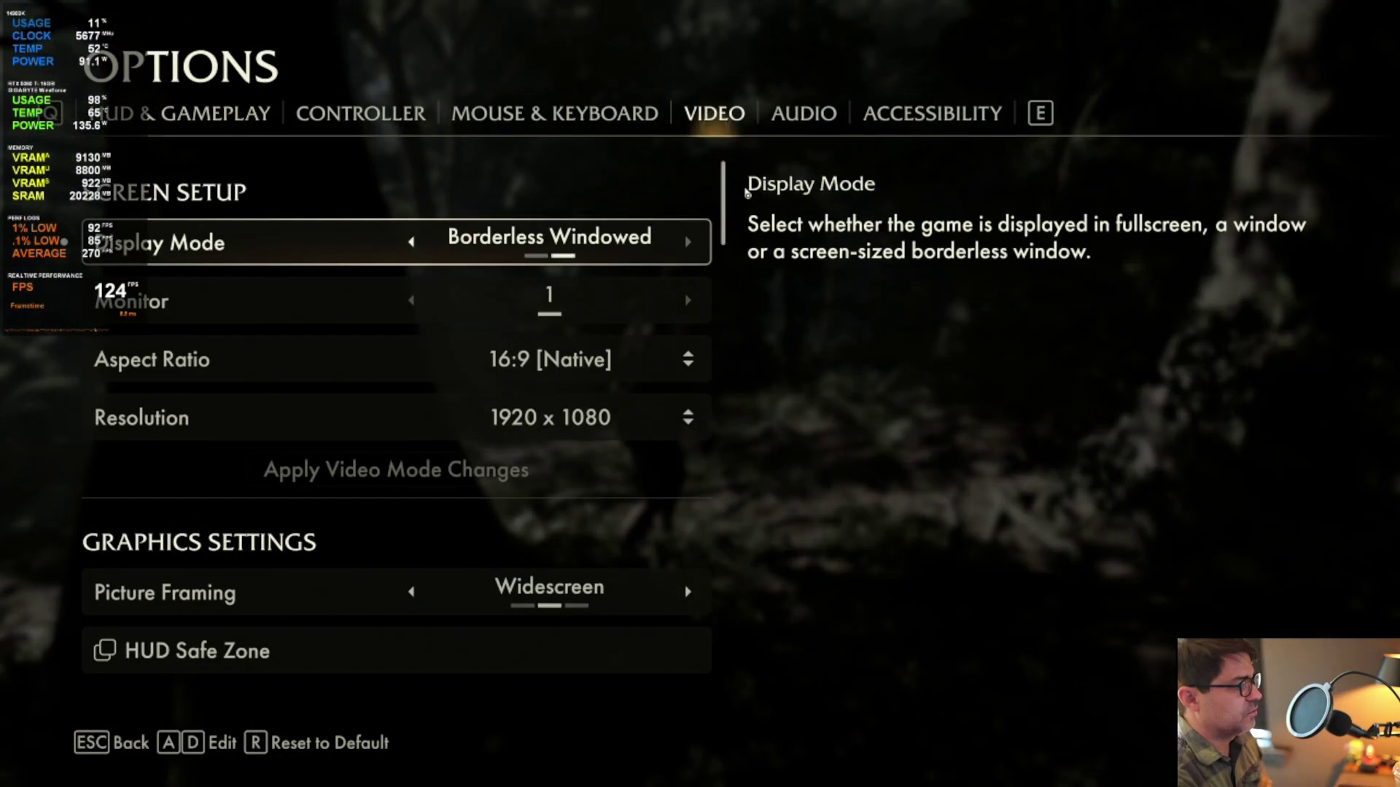
scroll(727, 207, down, 8)
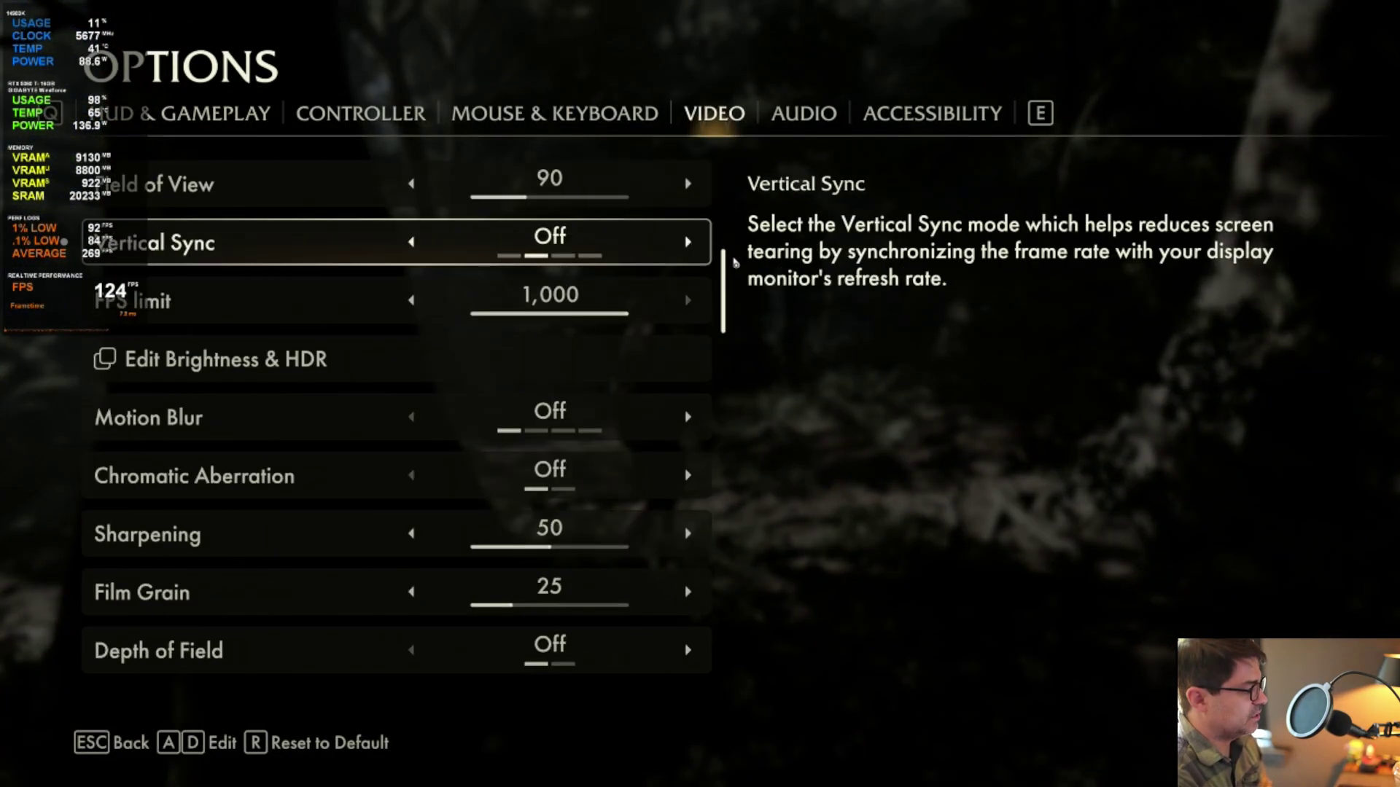
scroll(735, 263, down, 4)
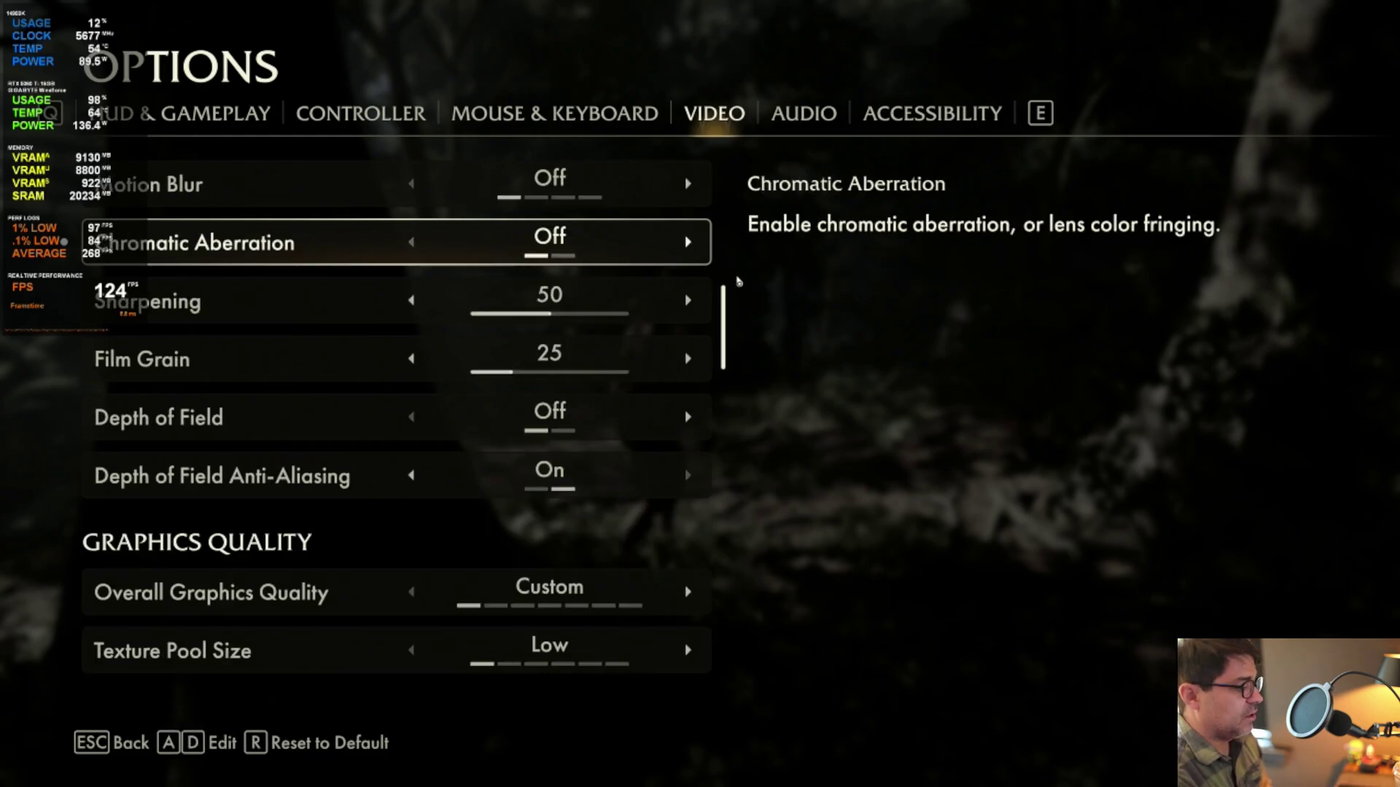
scroll(740, 292, down, 2)
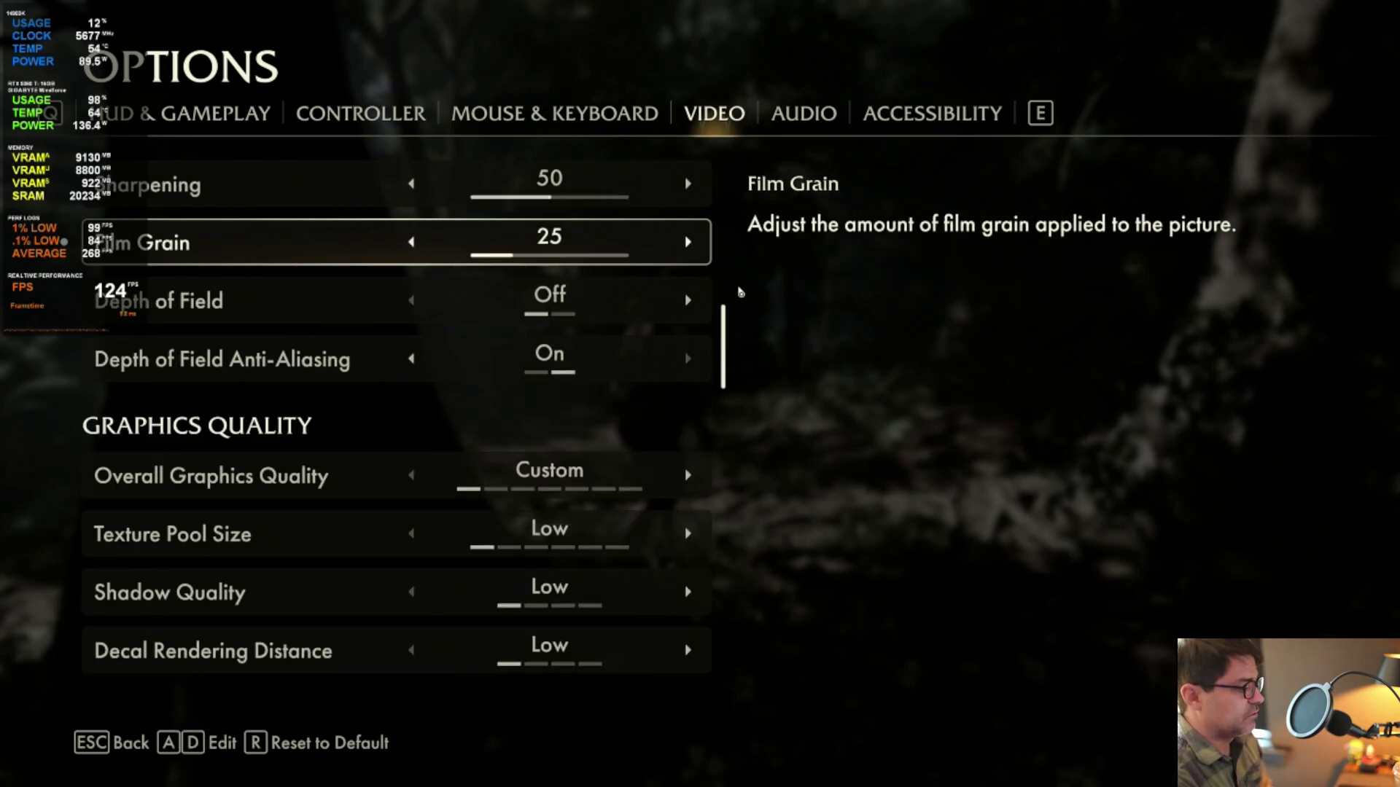
click(688, 477)
click(686, 481)
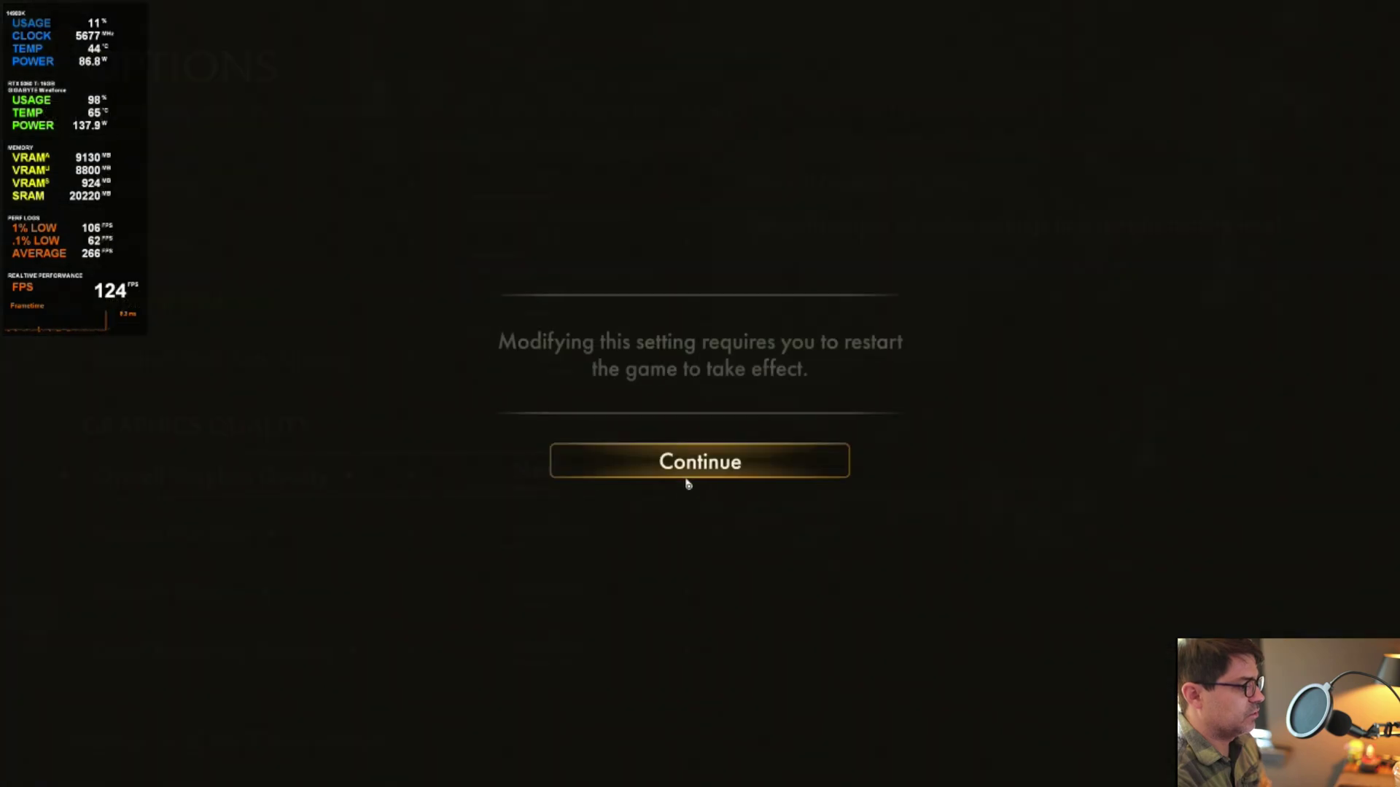
key(Return)
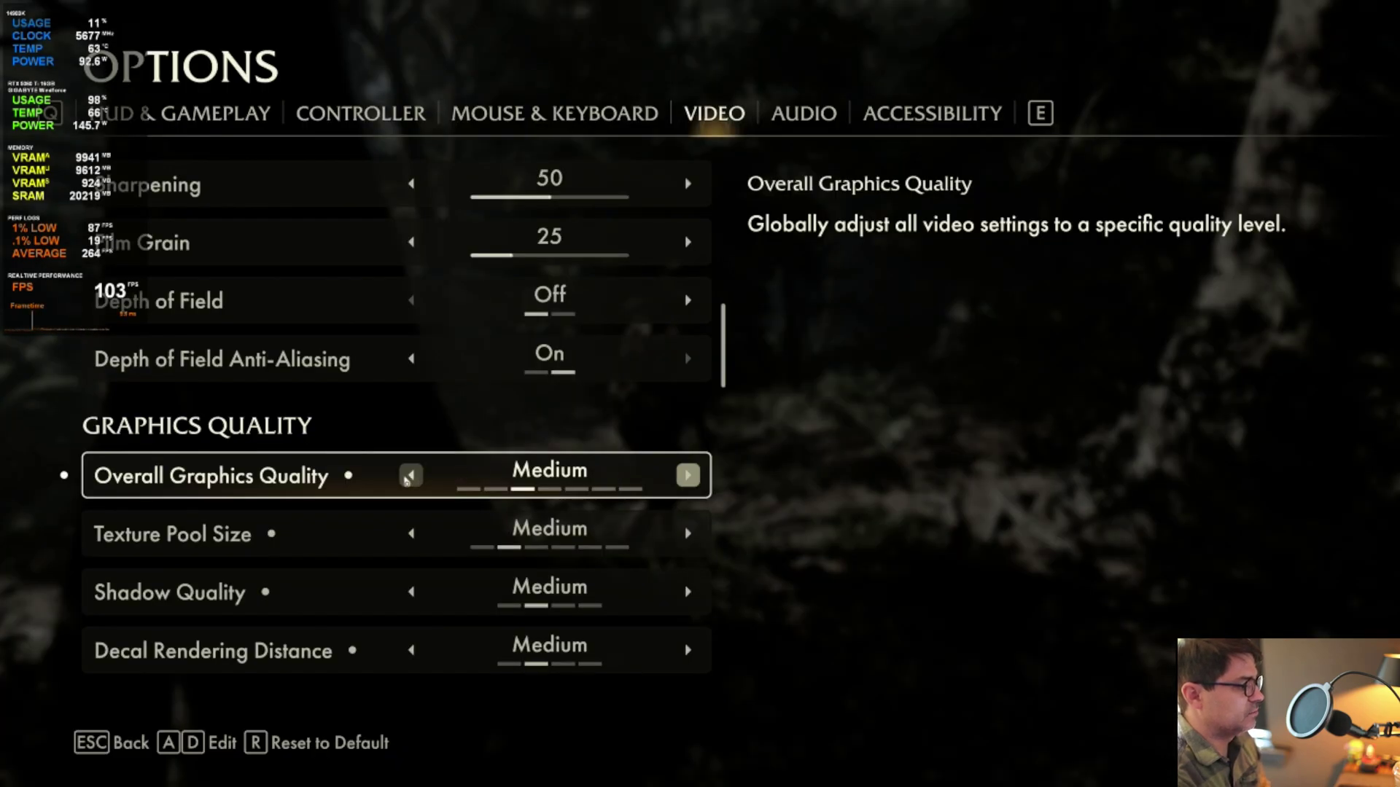
click(411, 475)
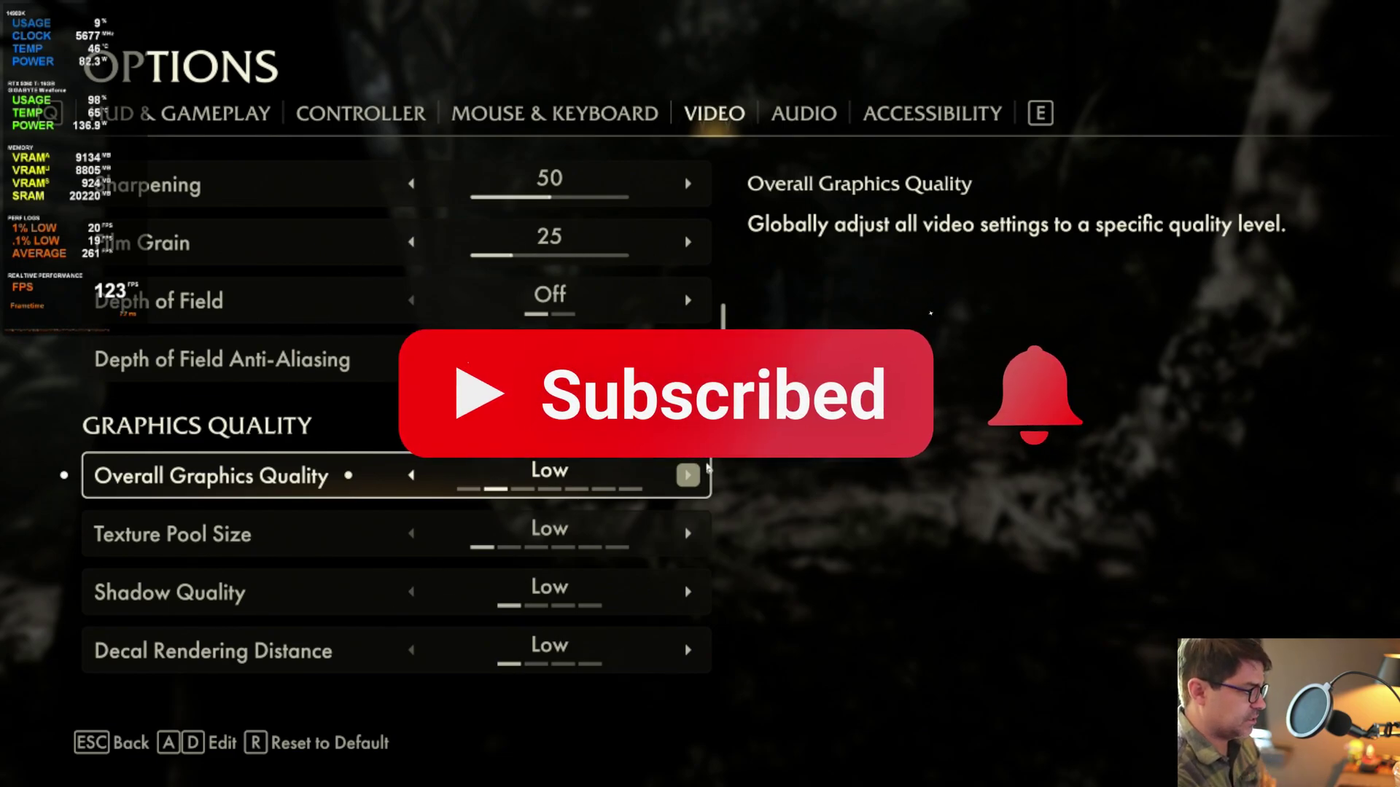
Step: Resume the game and run along the jungle path at low graphics quality toward the Blood Temple objective
key(Escape)
click(258, 478)
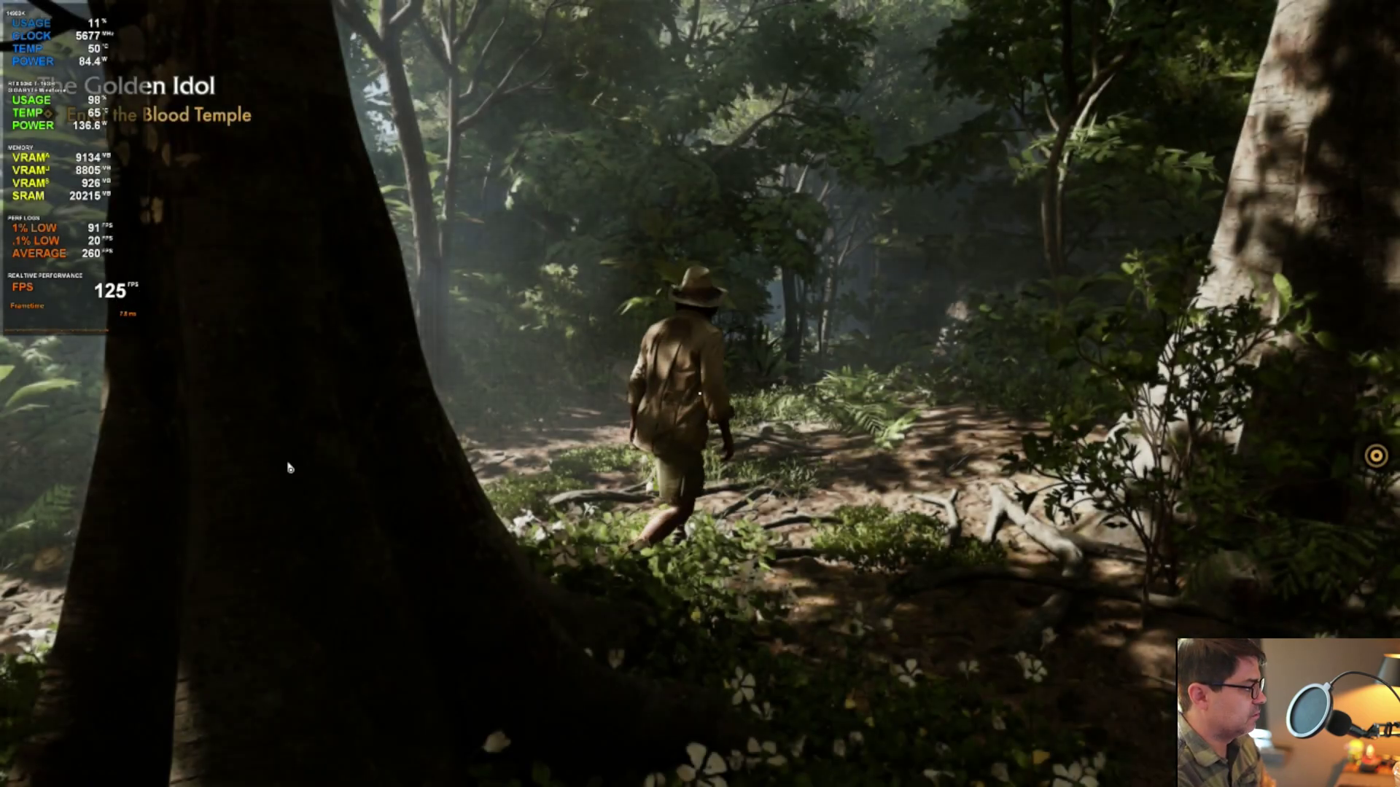
key(w)
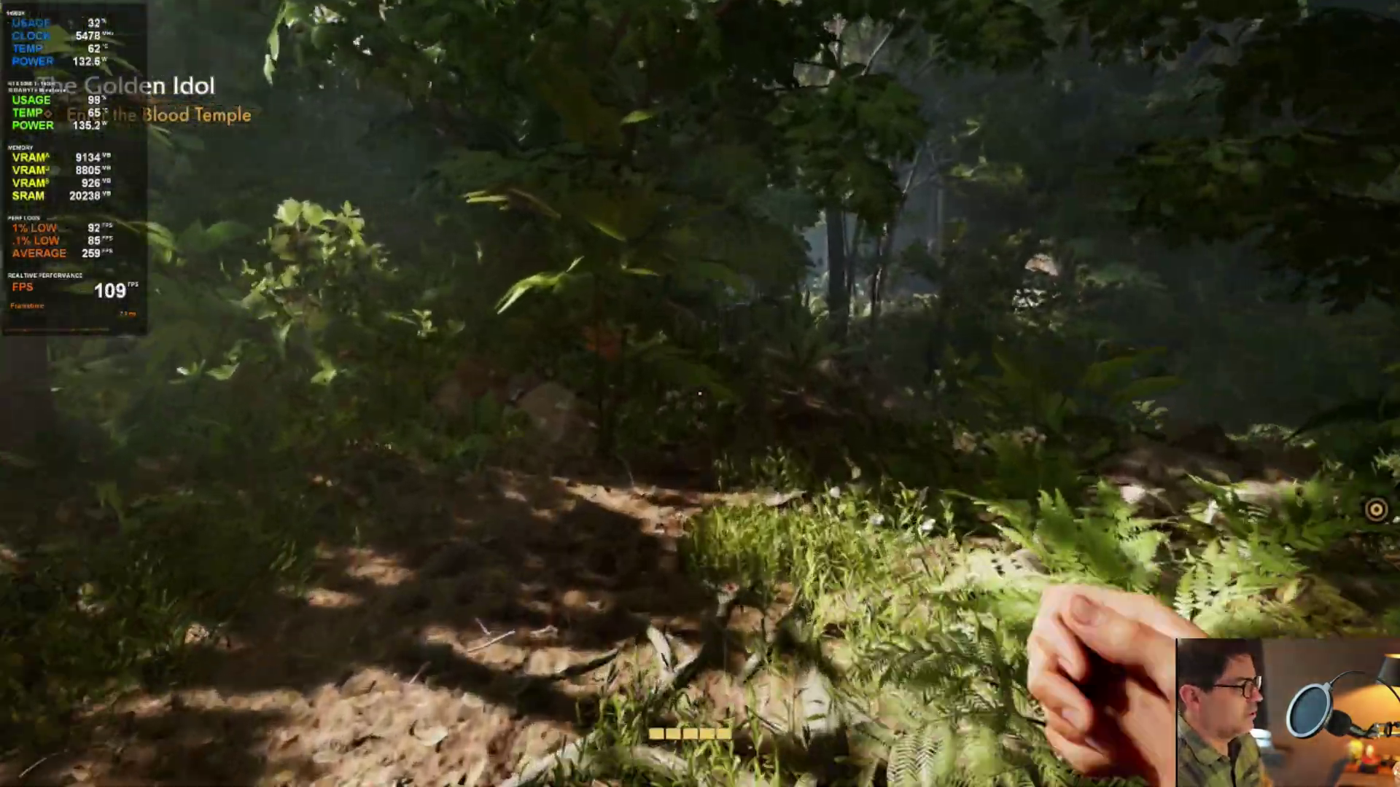
key(shift+w)
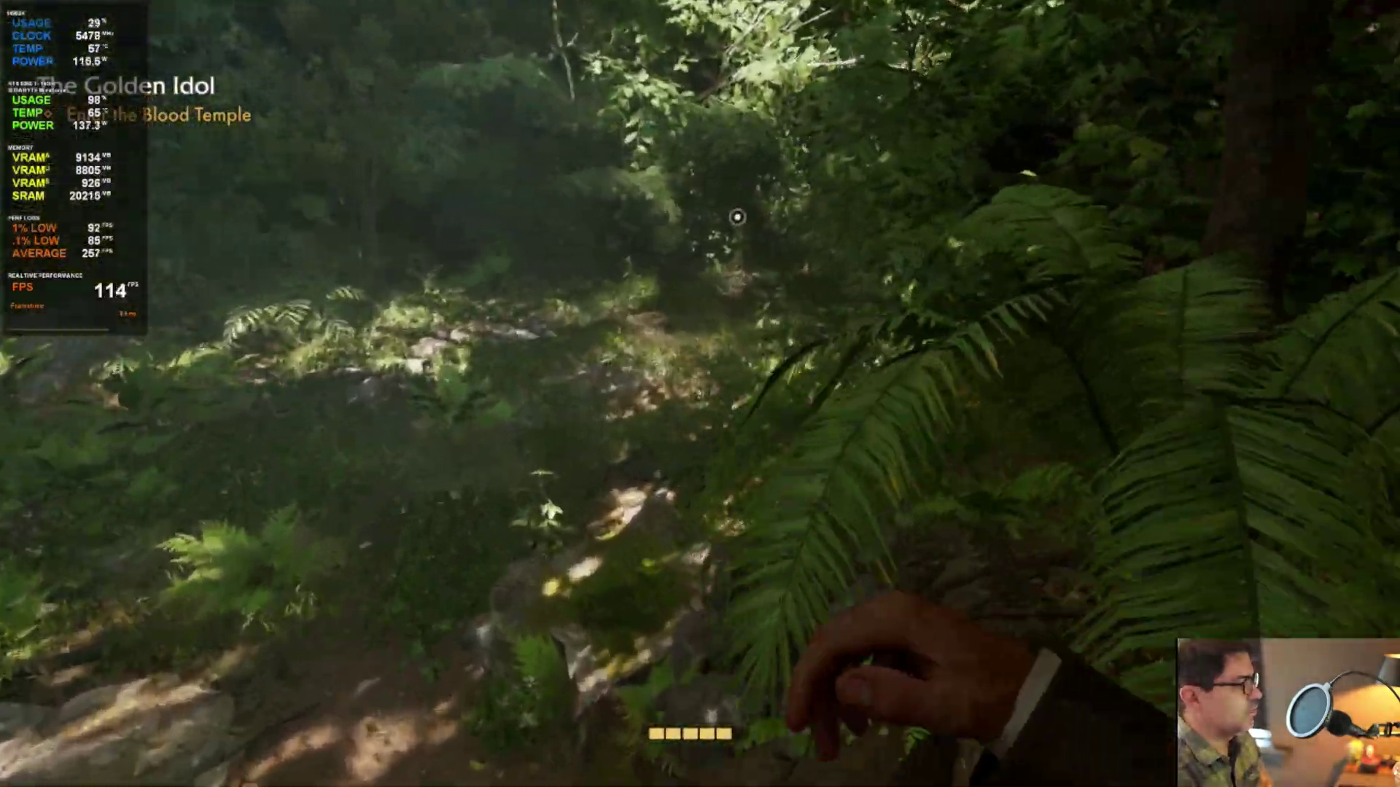
key(shift+w)
key(w)
key(w)
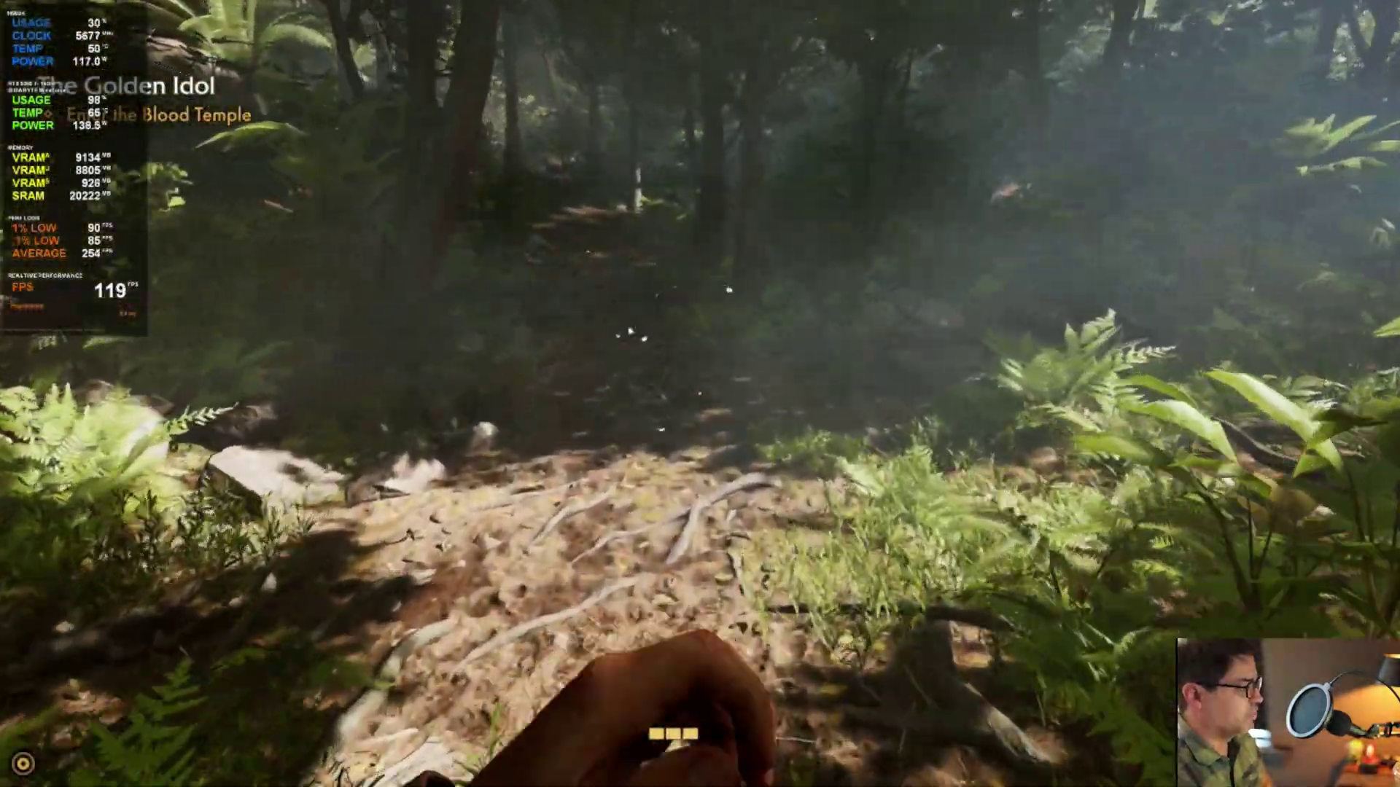
key(w)
Step: Pause the game and set Overall Graphics Quality to Medium in the video options, accepting the restart notice
key(Escape)
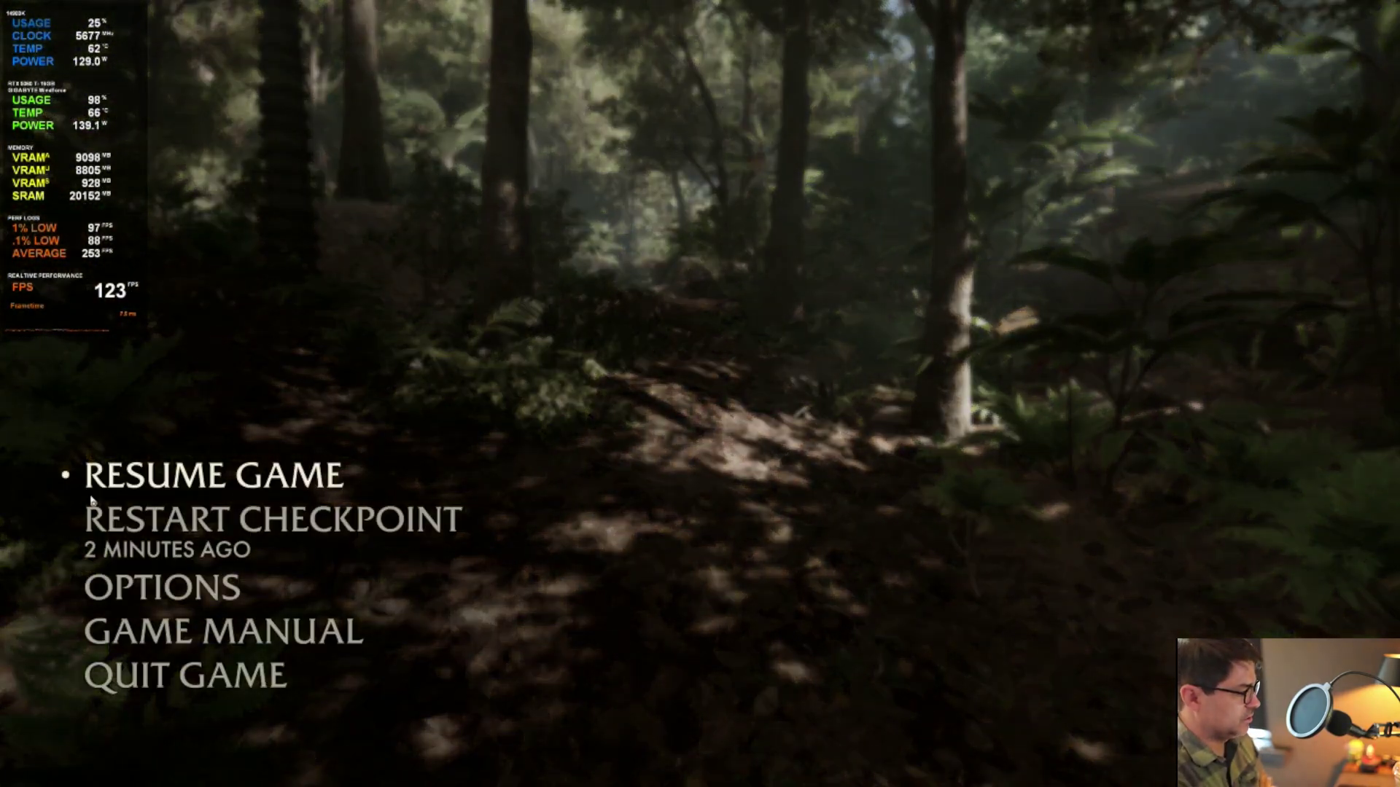
click(171, 589)
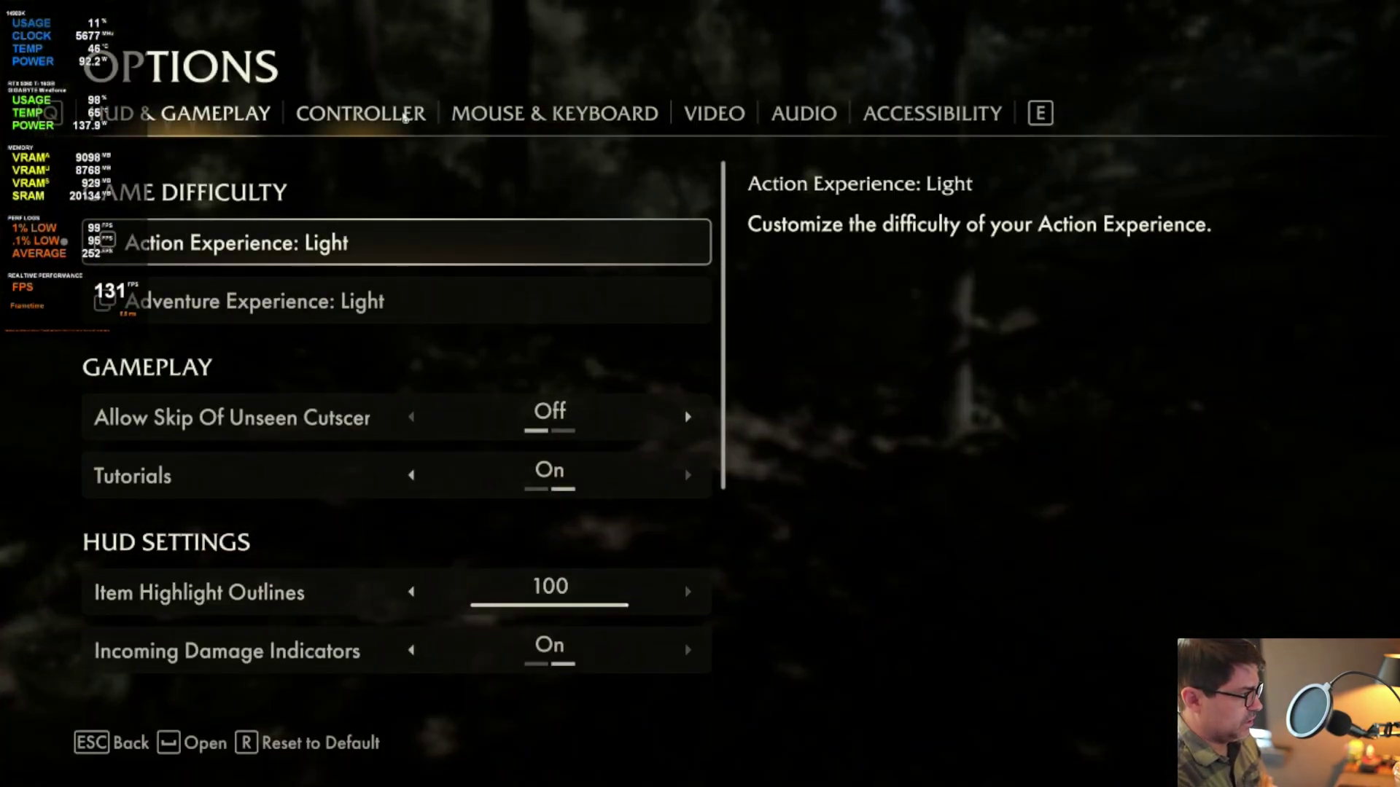
click(714, 114)
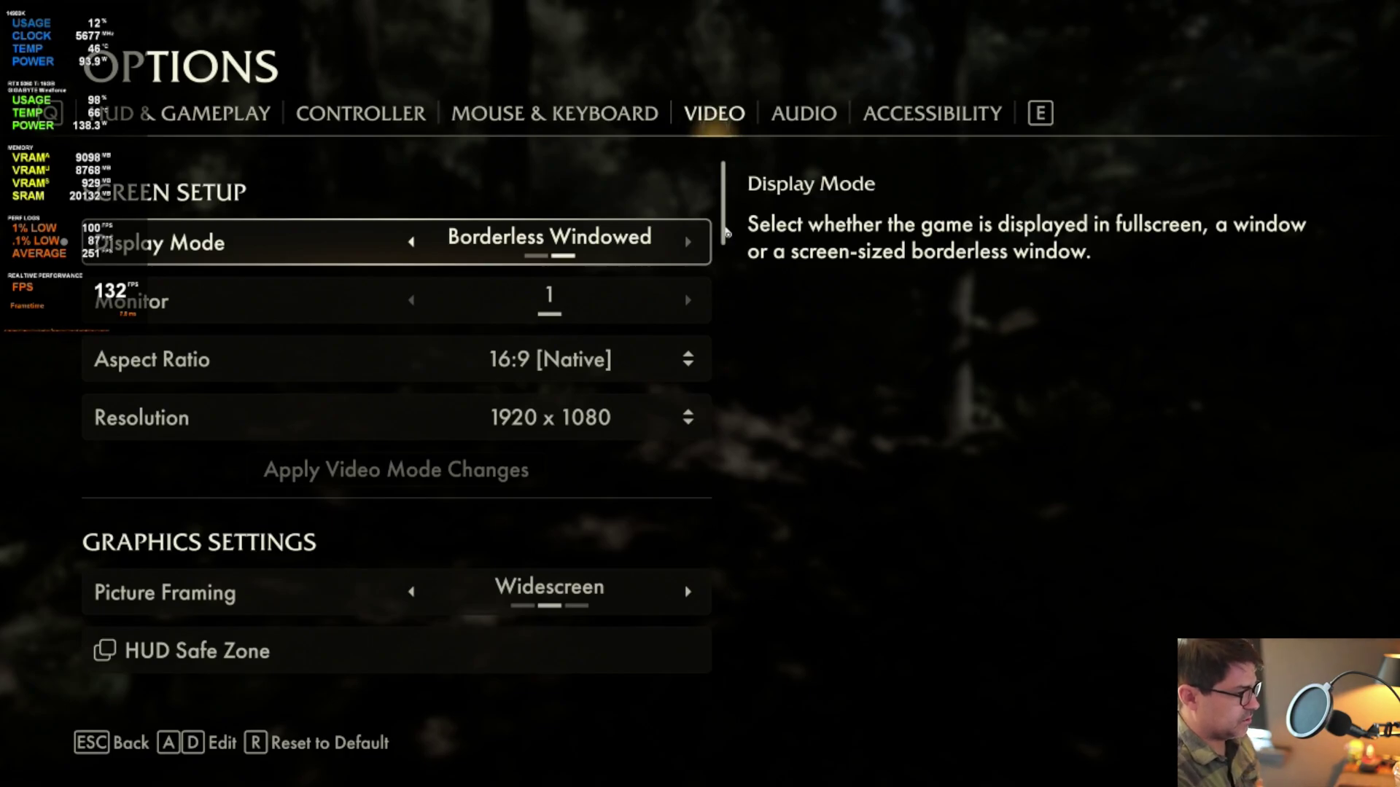
scroll(726, 233, down, 13)
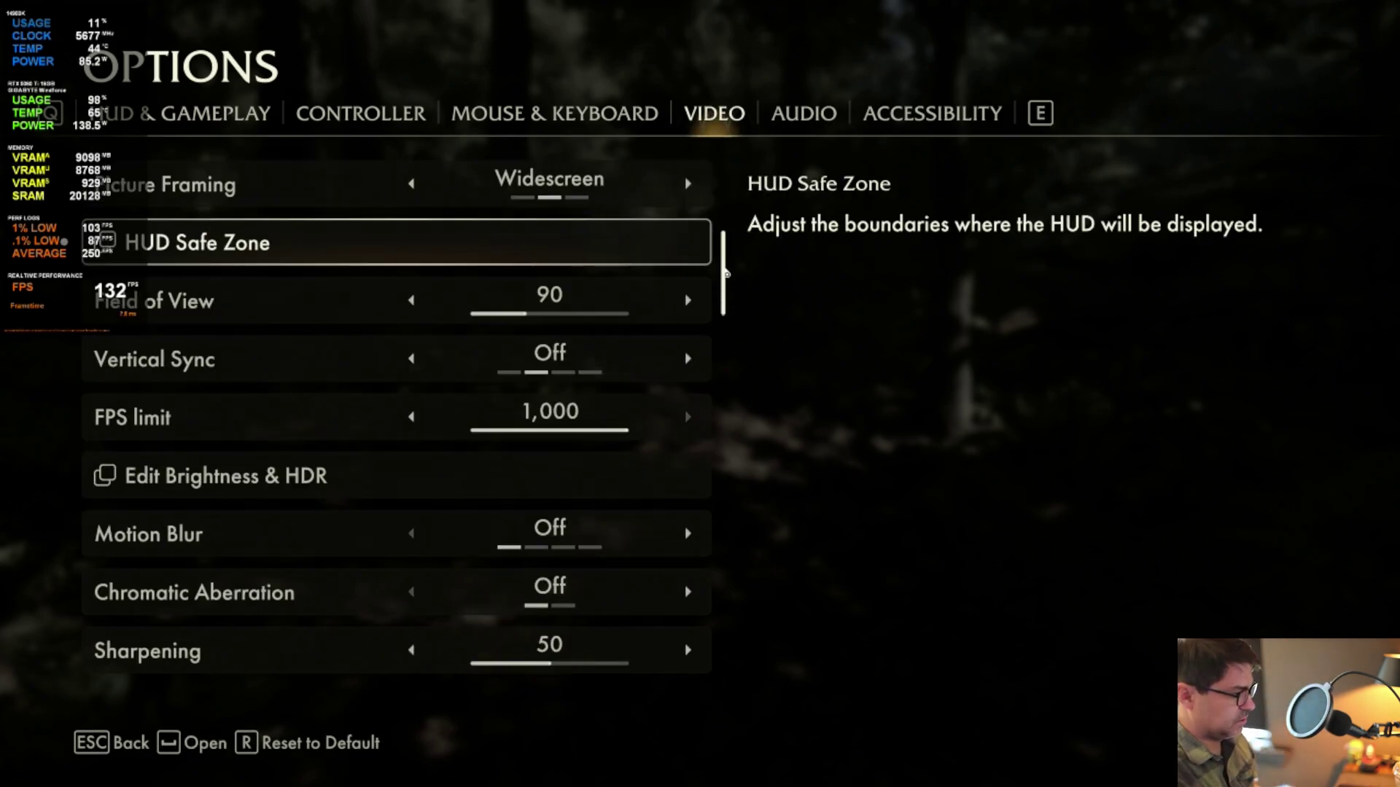
click(688, 536)
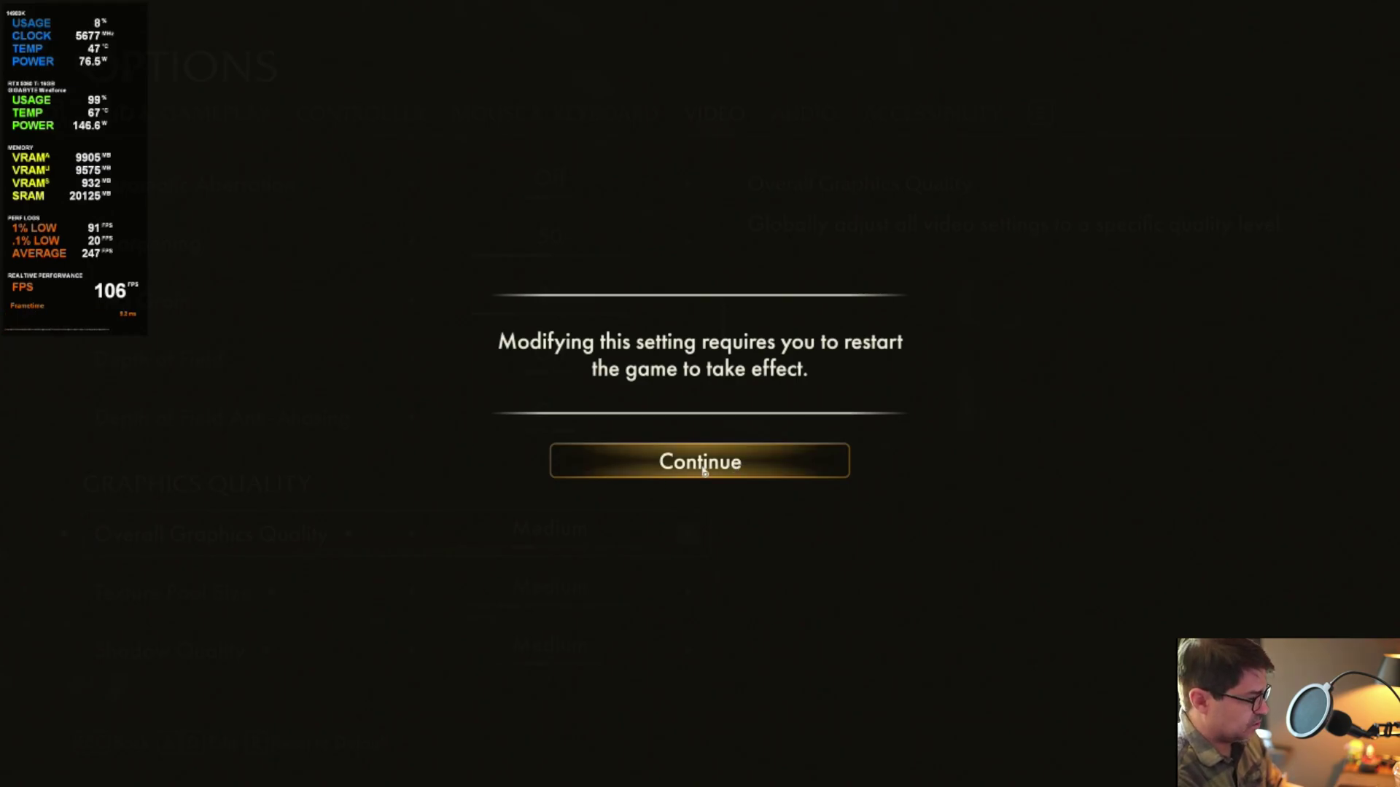
click(733, 465)
key(Escape)
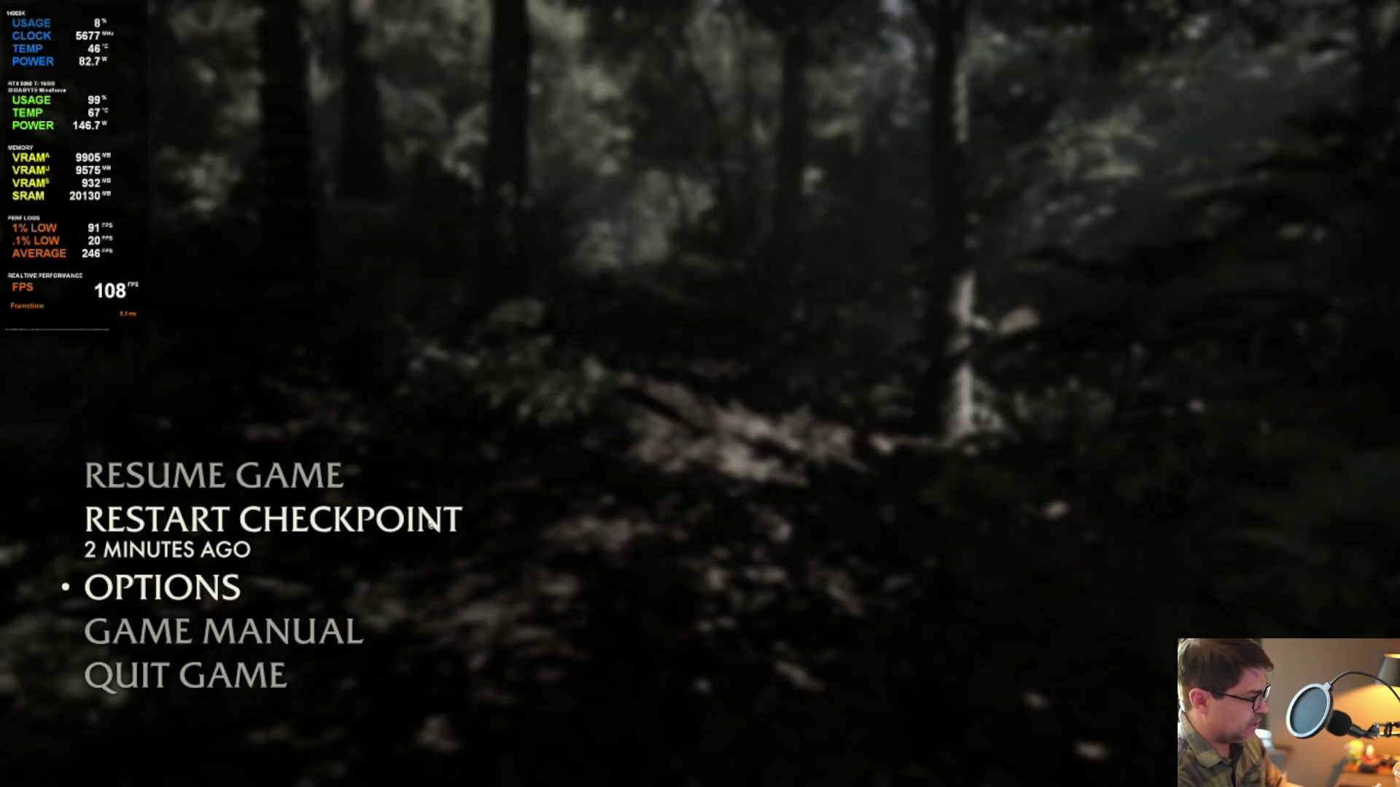
Step: Examine the video settings after the restart, from graphics quality and DLSS down to the color filter and high contrast options
key(Return)
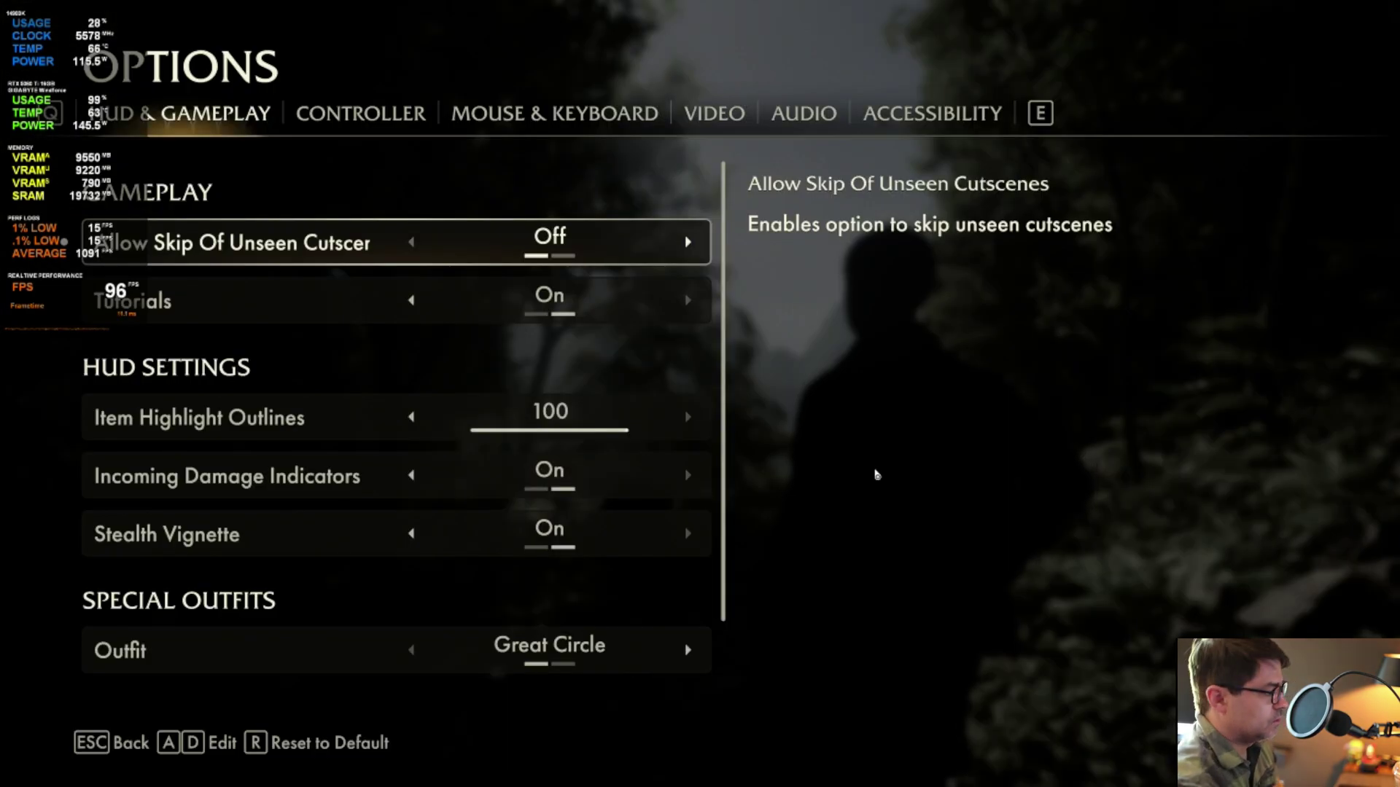
click(680, 118)
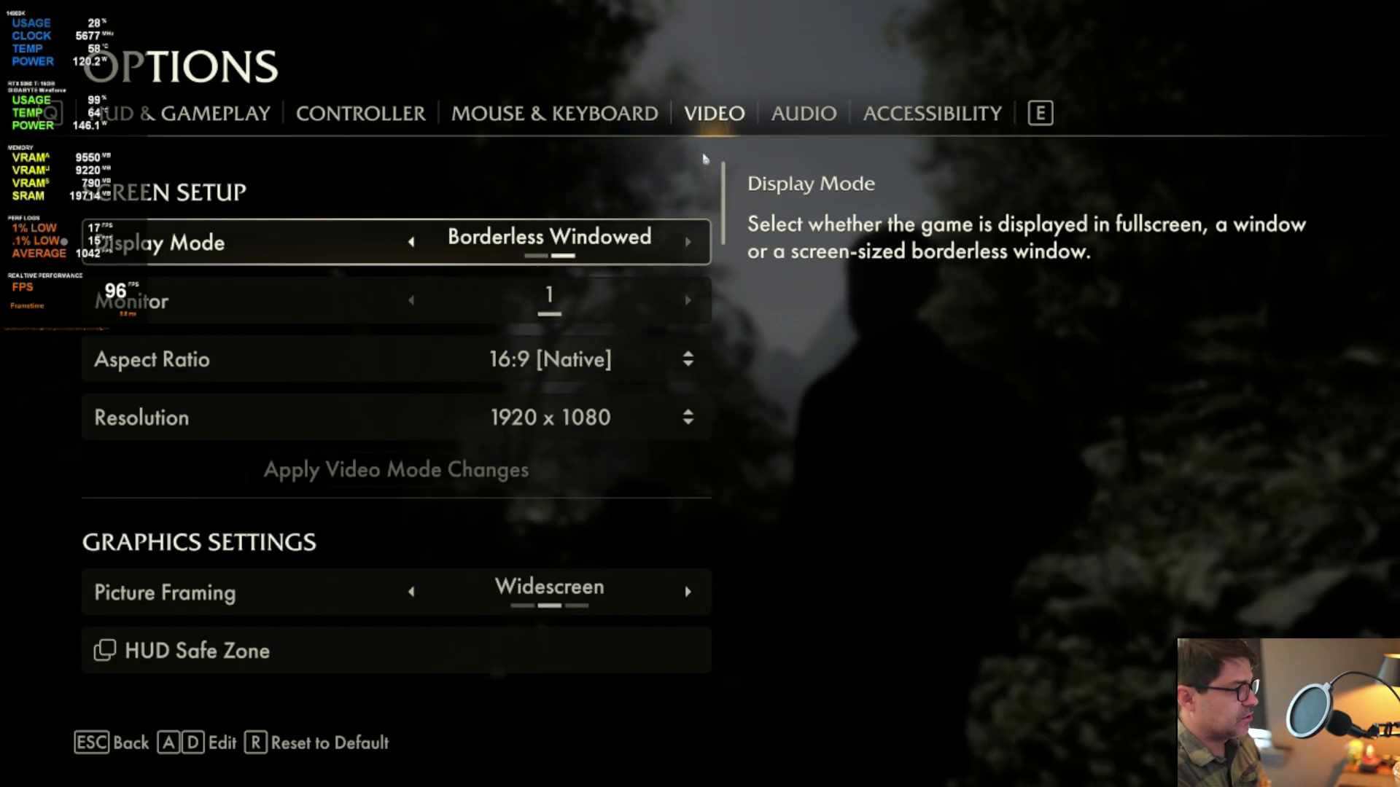
scroll(729, 204, down, 8)
scroll(726, 307, down, 20)
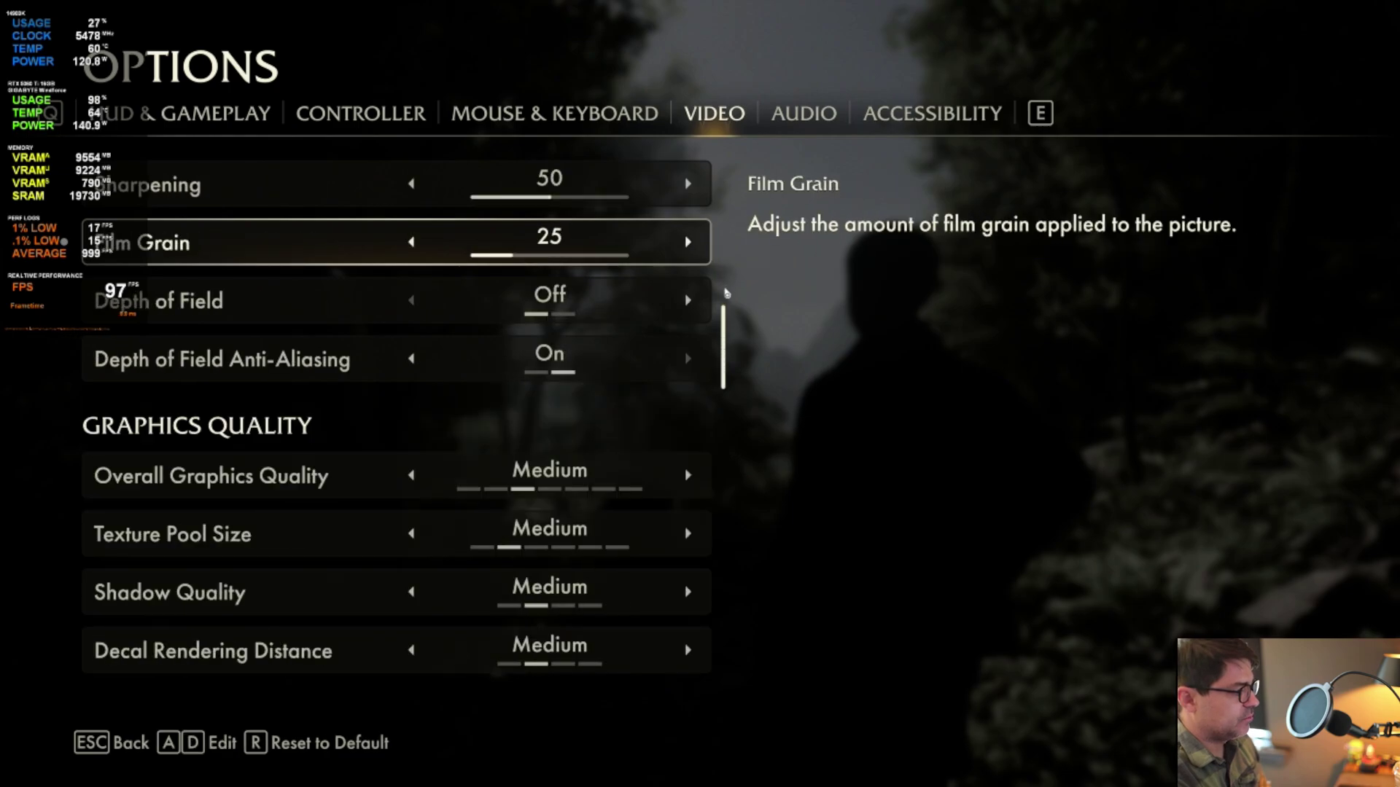
scroll(721, 405, down, 2)
scroll(721, 405, up, 2)
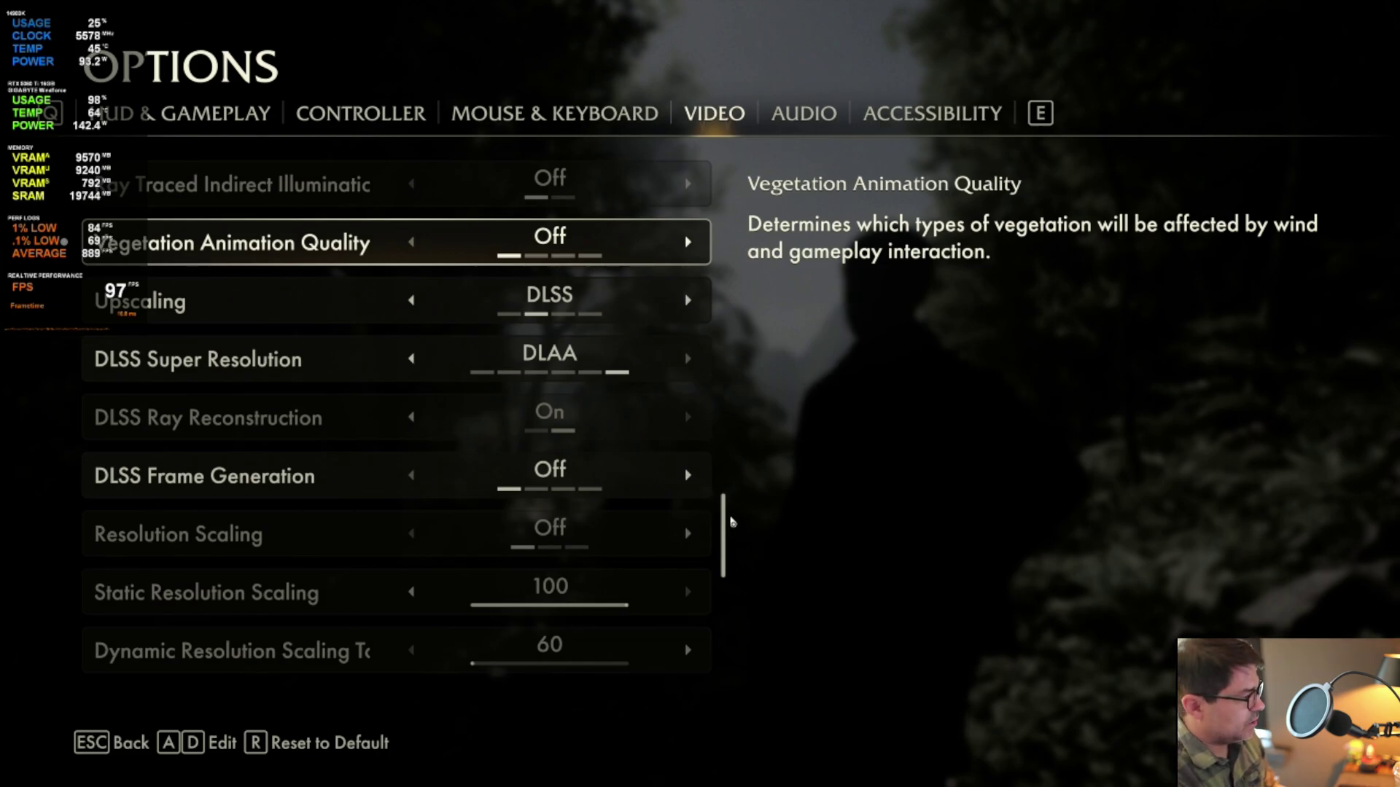
scroll(656, 514, down, 6)
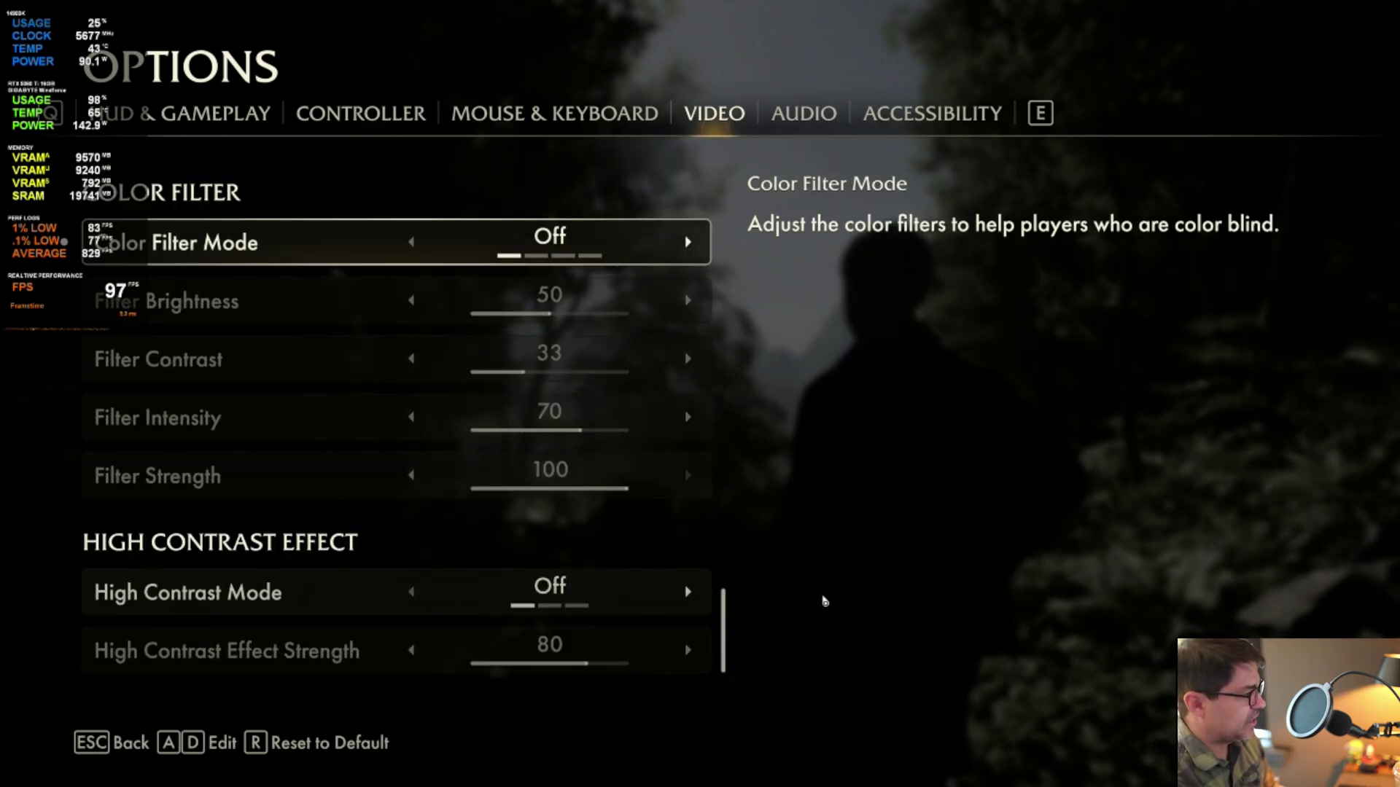
key(Escape)
Step: Continue the saved game and run along the jungle path at medium graphics quality toward the Blood Temple objective
click(204, 408)
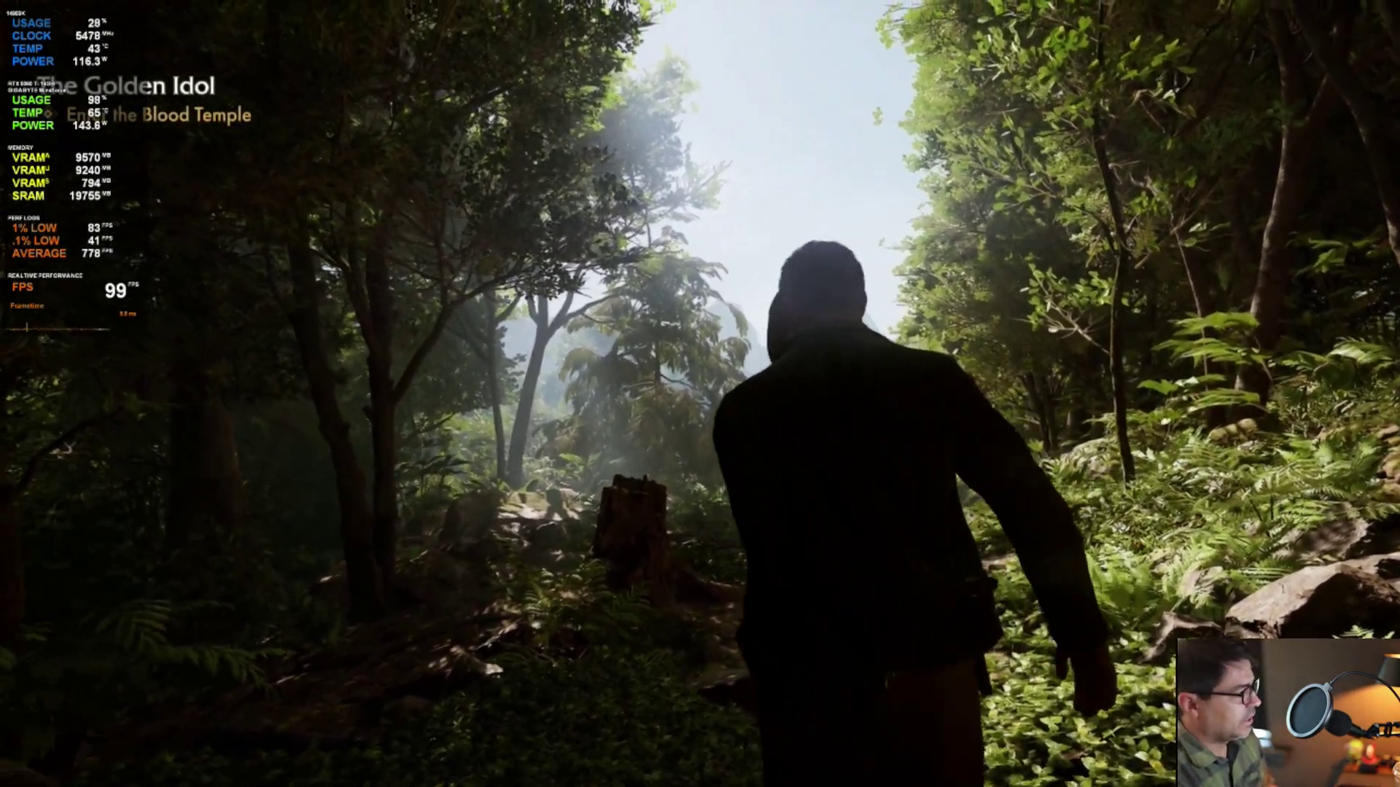
key(w)
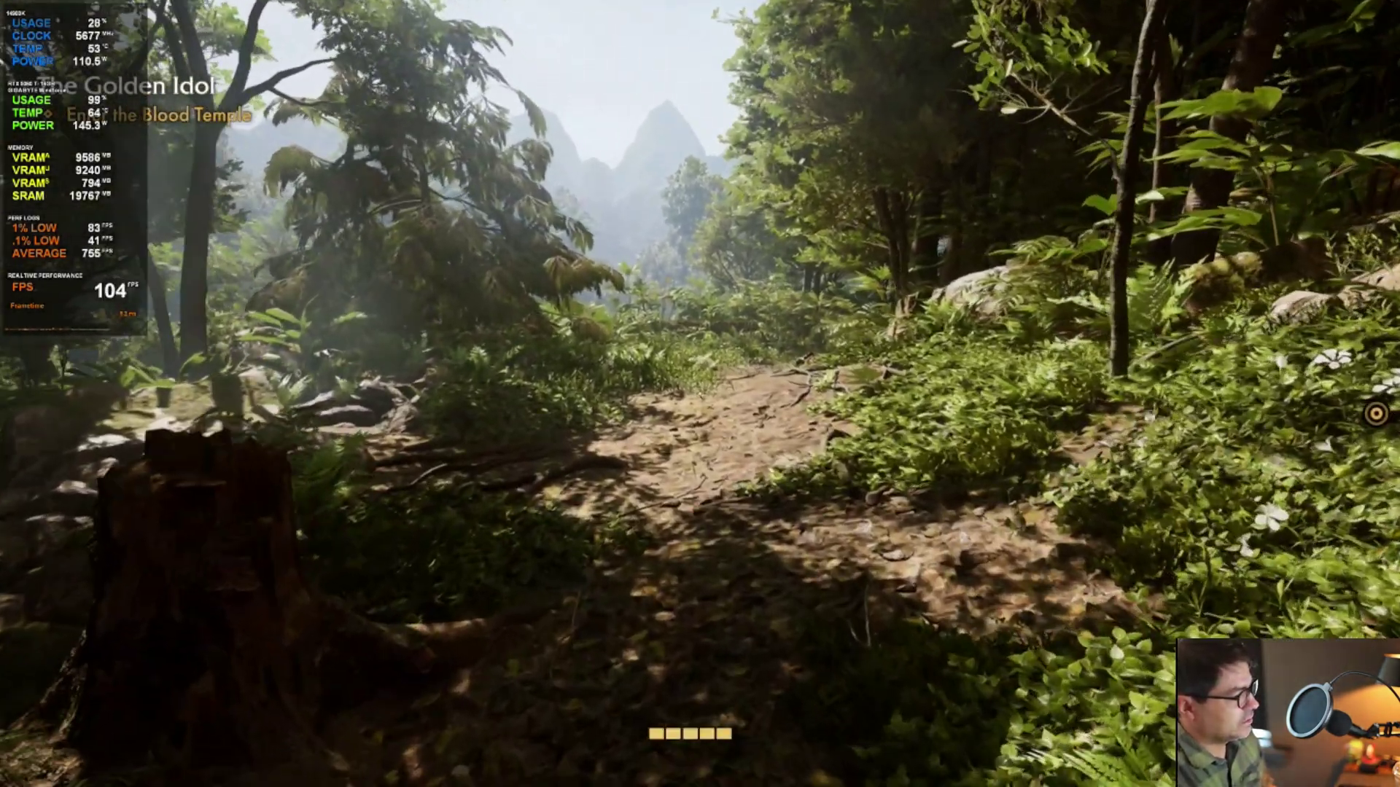
key(w)
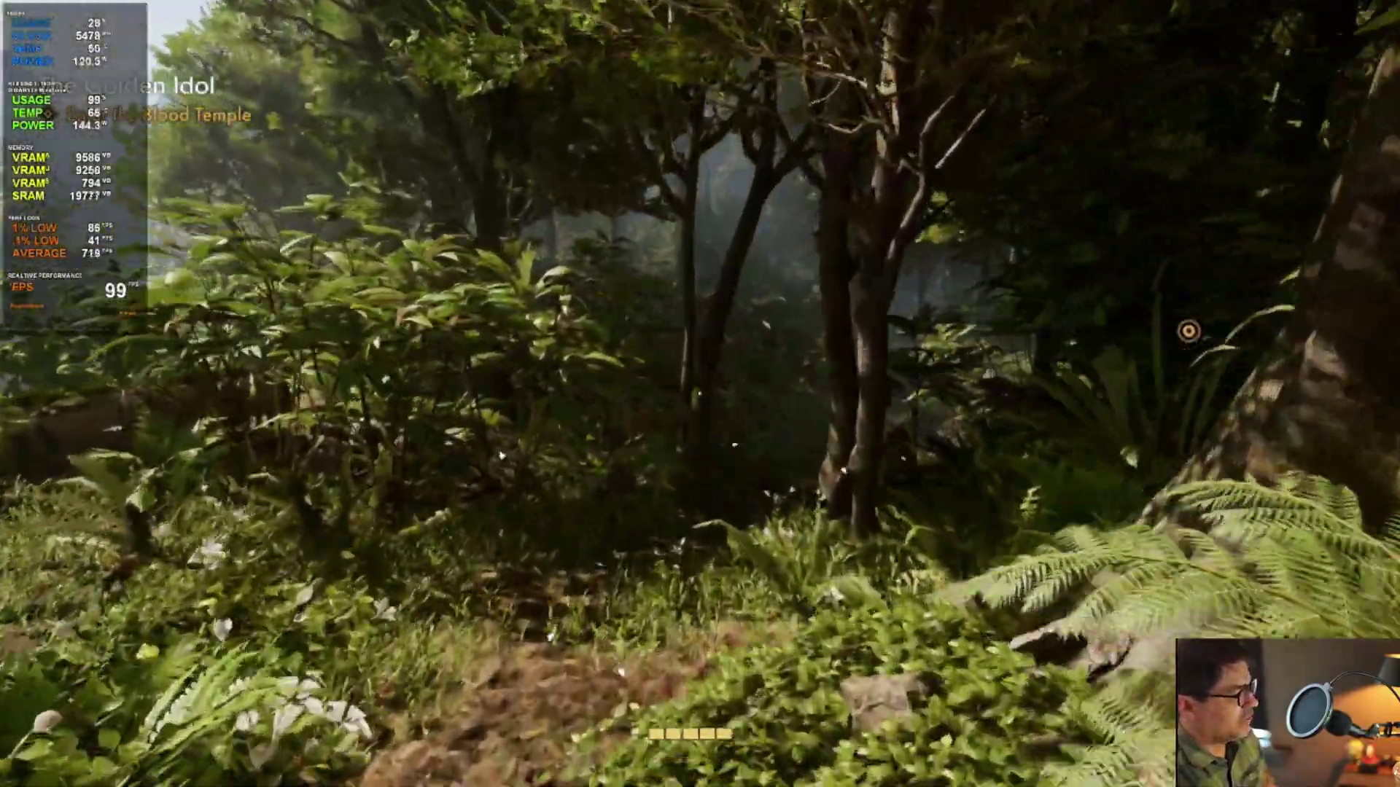
key(w)
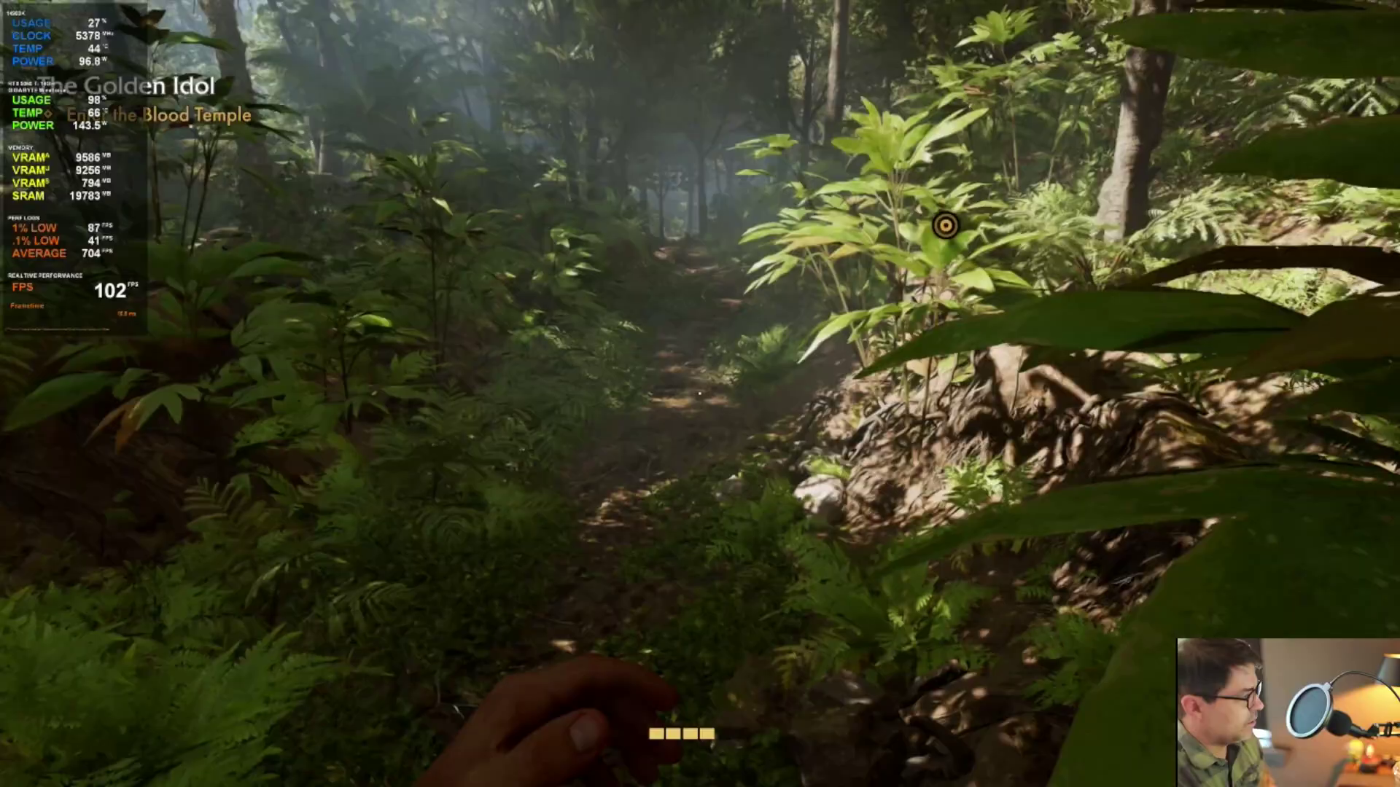
key(w)
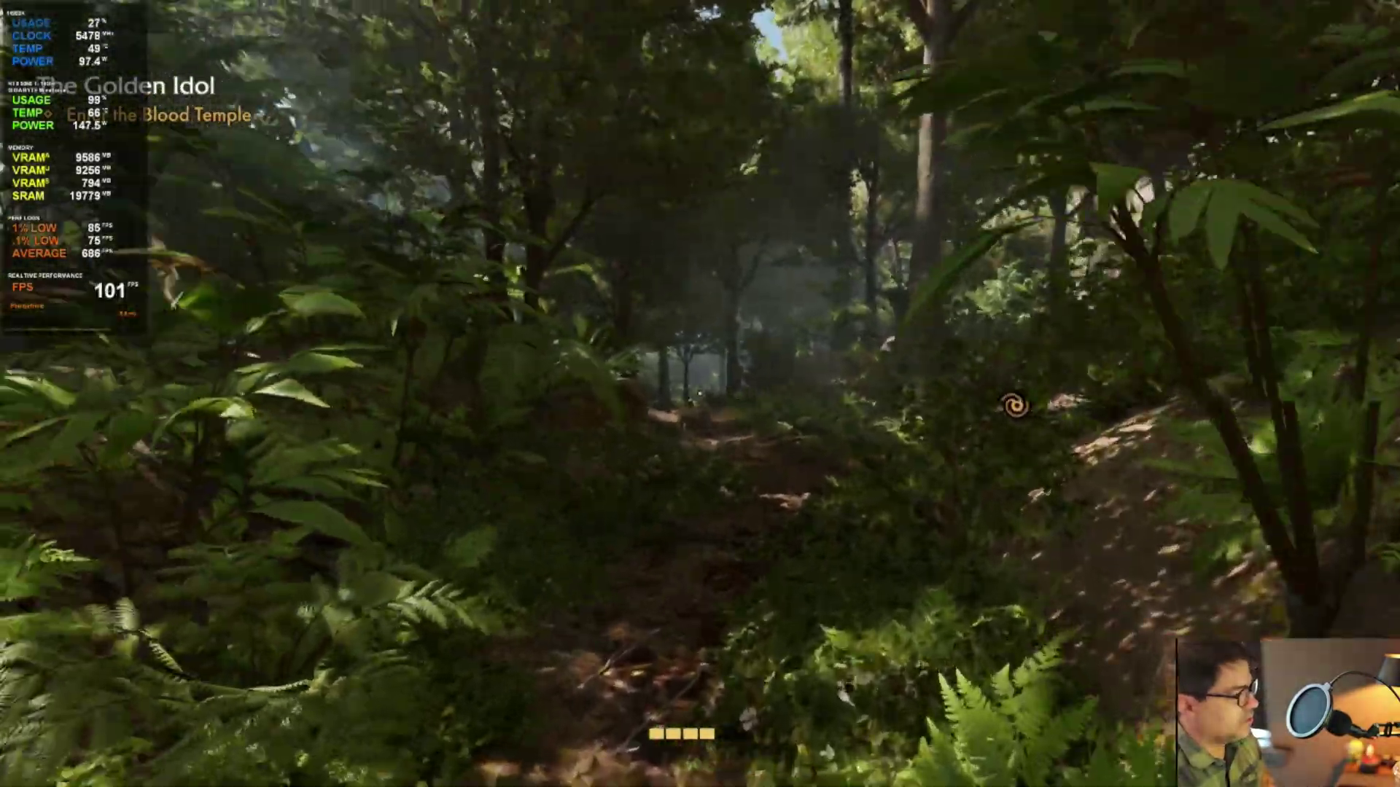
key(w)
key(w)
key(w)
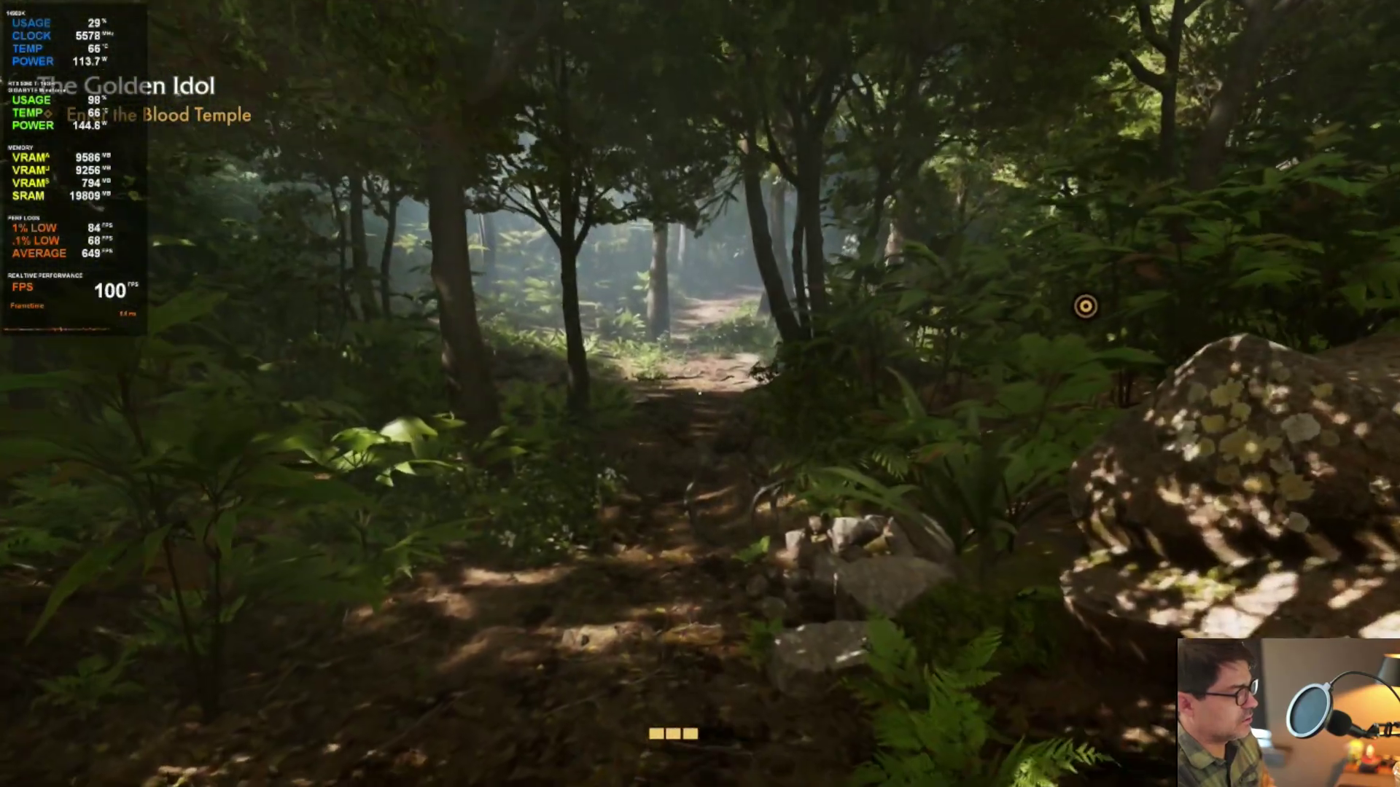
Step: Raise Overall Graphics Quality one level above Medium in the video options and accept the restart notice
click(270, 592)
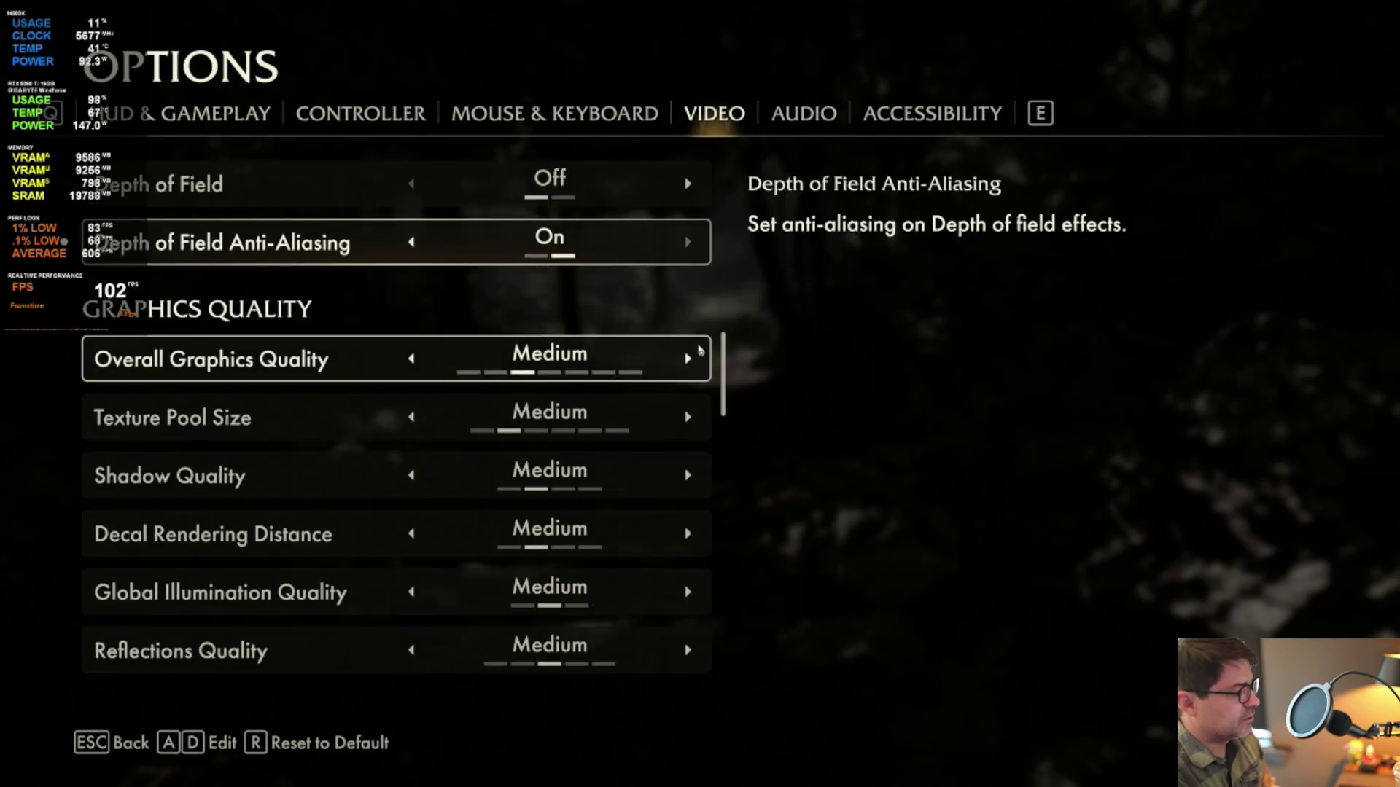
click(699, 355)
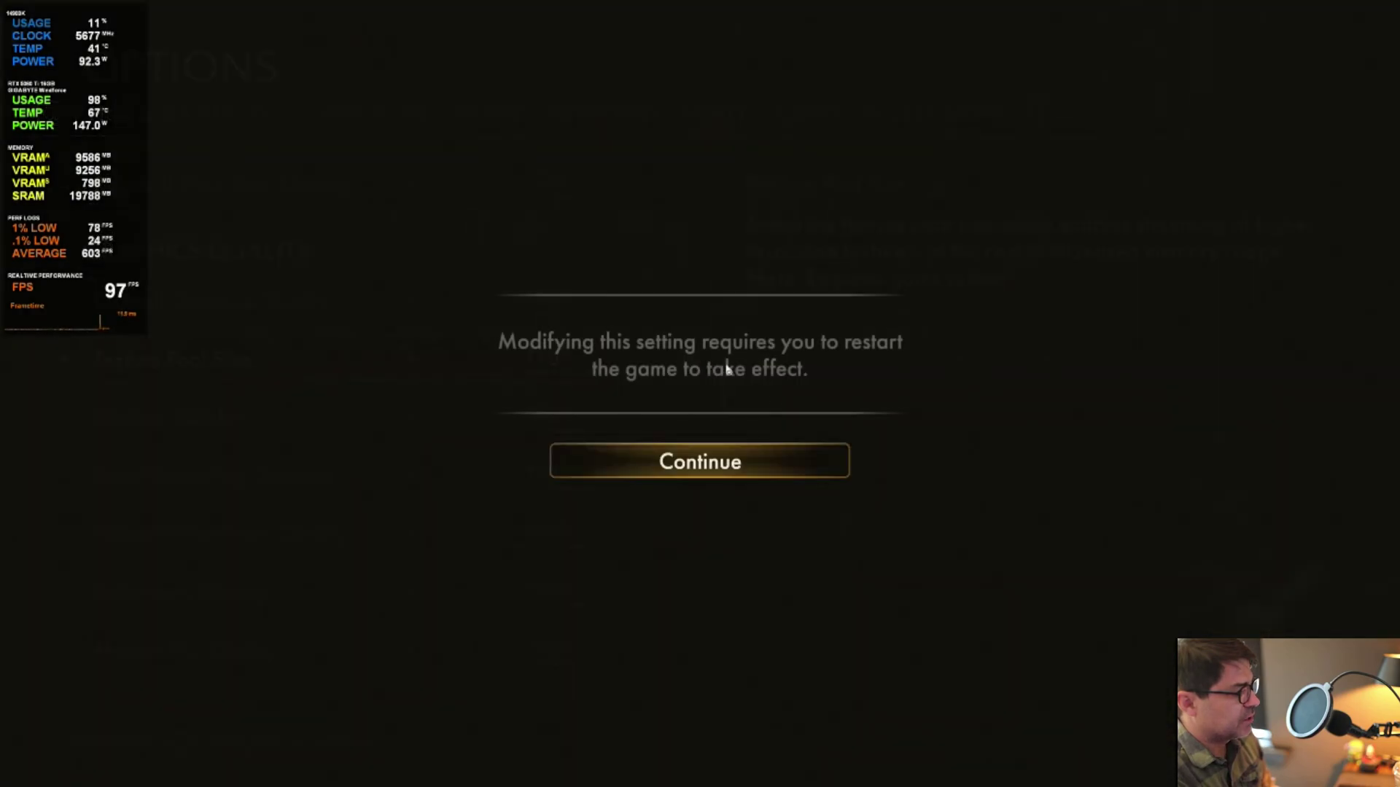
click(709, 473)
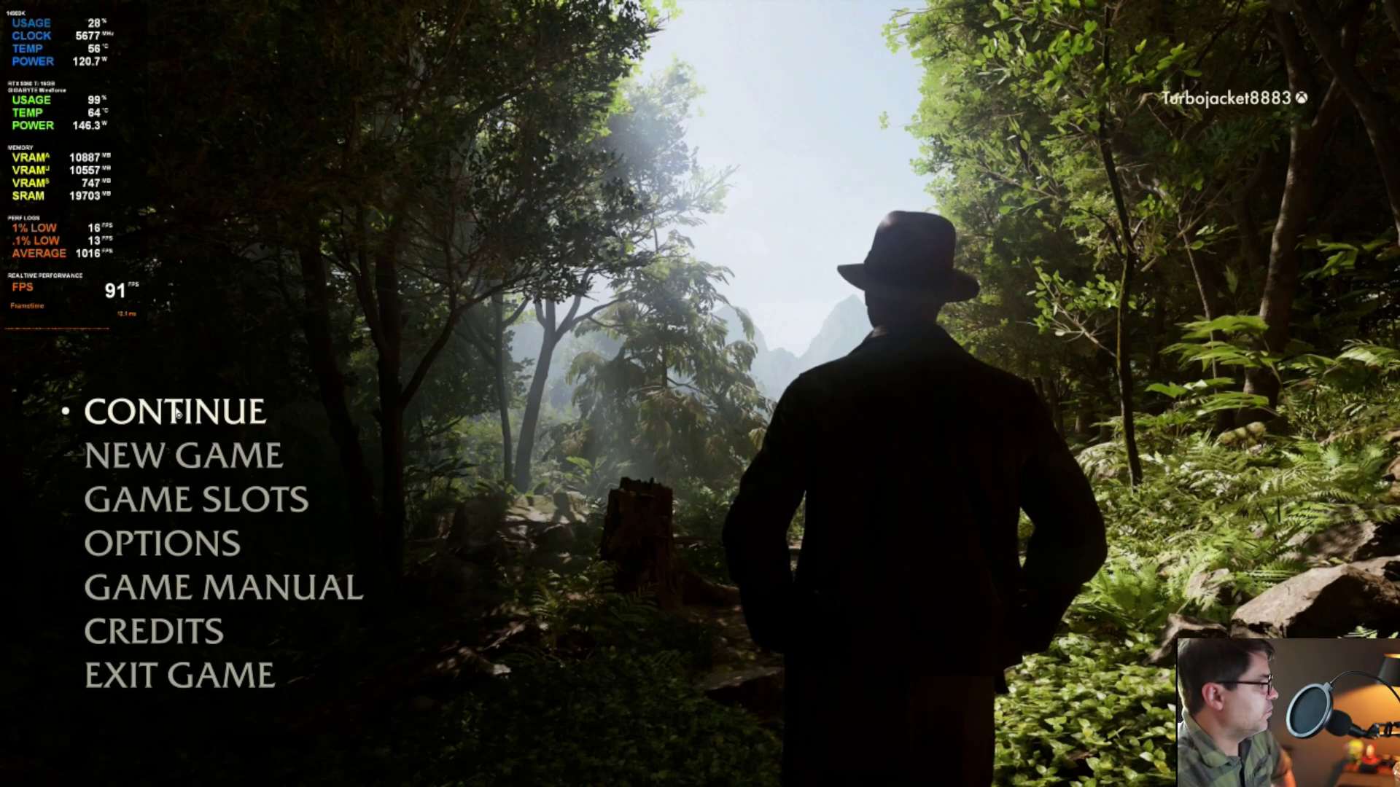
Step: Check the options after the restart and continue the saved game
click(187, 544)
scroll(712, 291, down, 1)
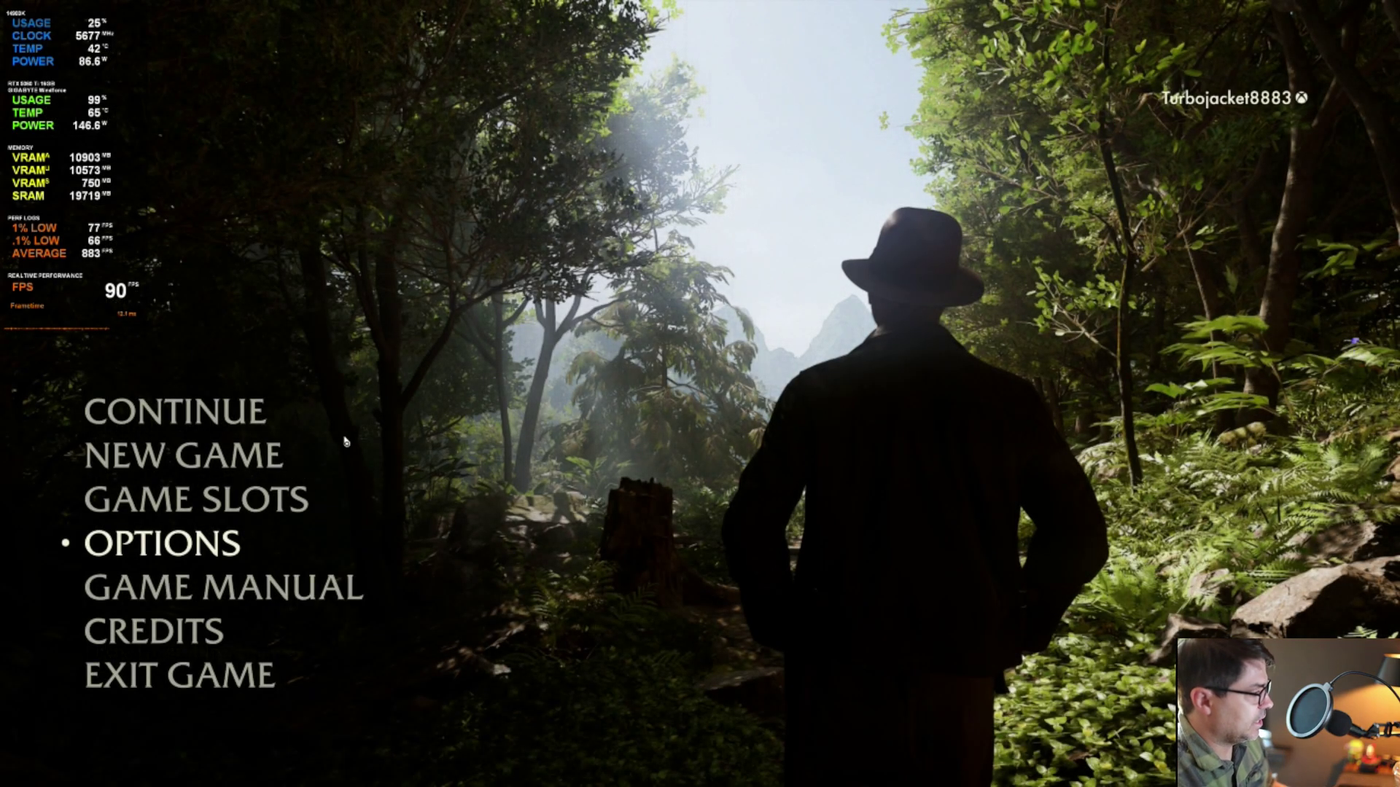
click(175, 411)
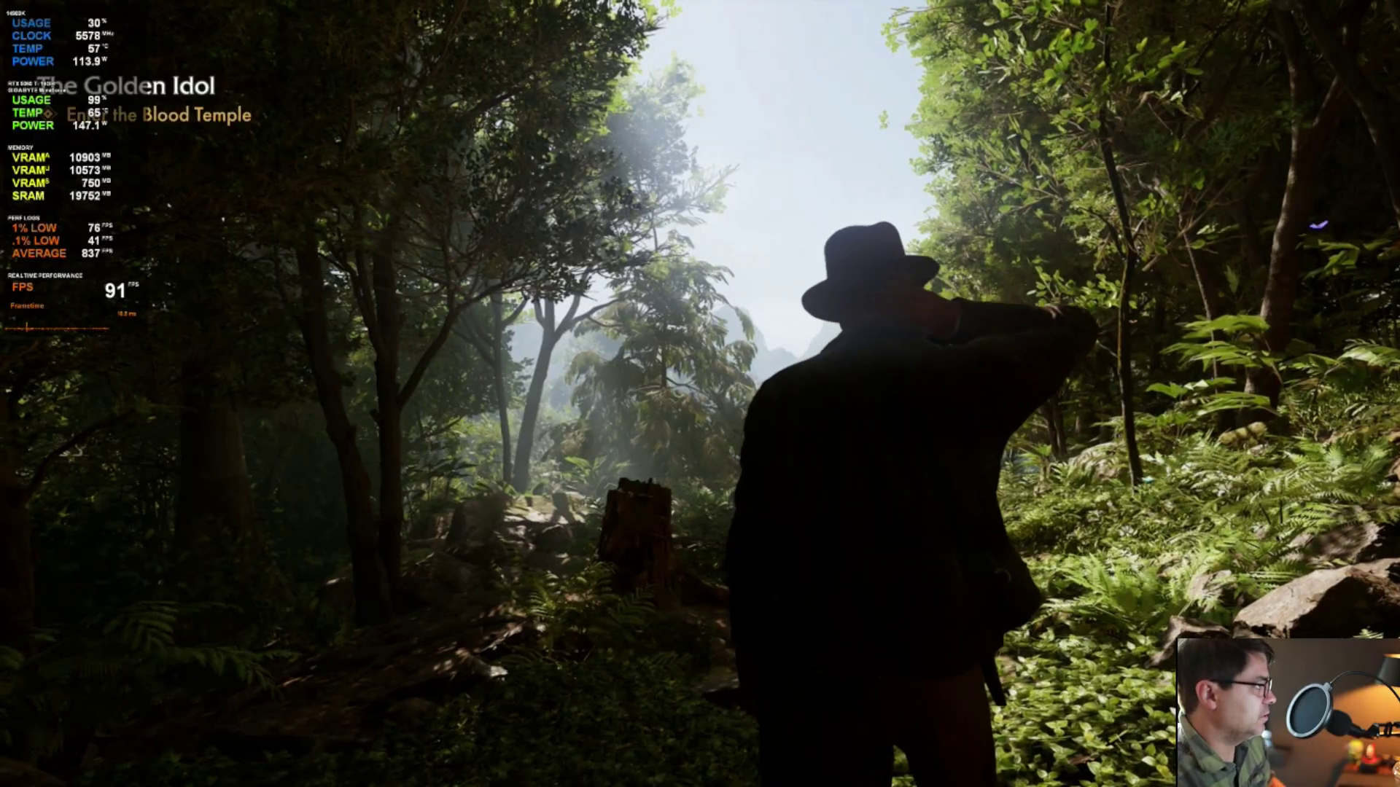
Step: Sprint along the jungle path toward the Blood Temple objective at the raised graphics quality, past the stream of trees to the root-covered rise
key(shift+w)
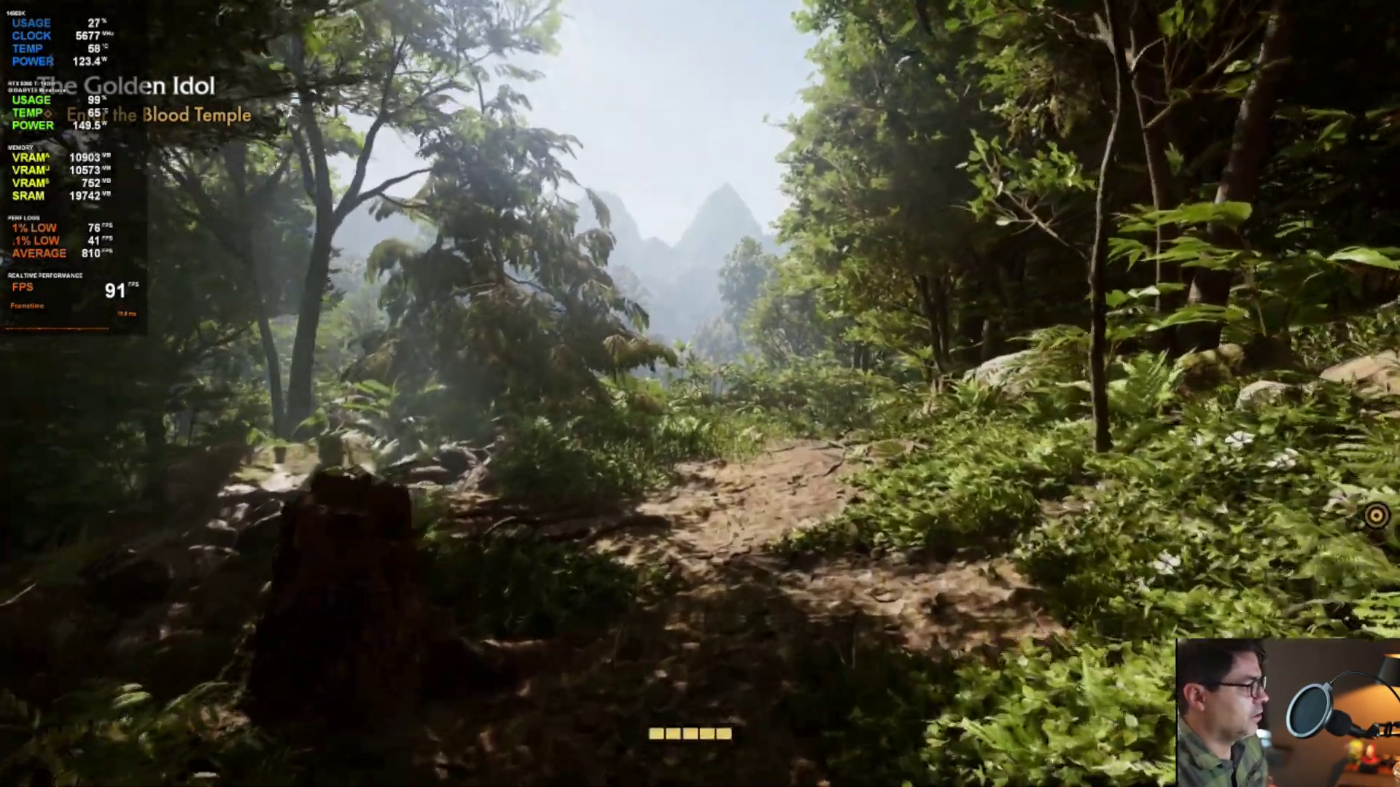
key(shift+w)
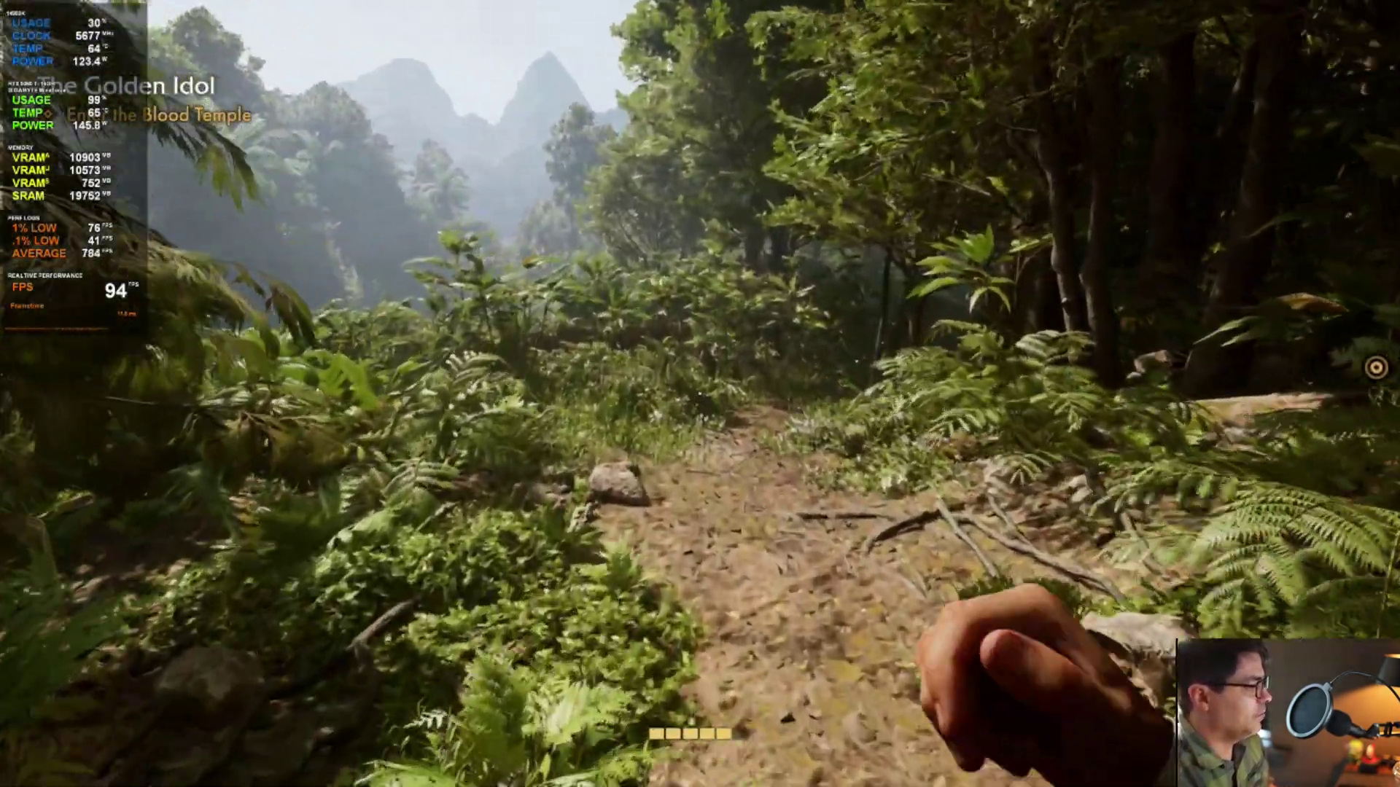
key(w)
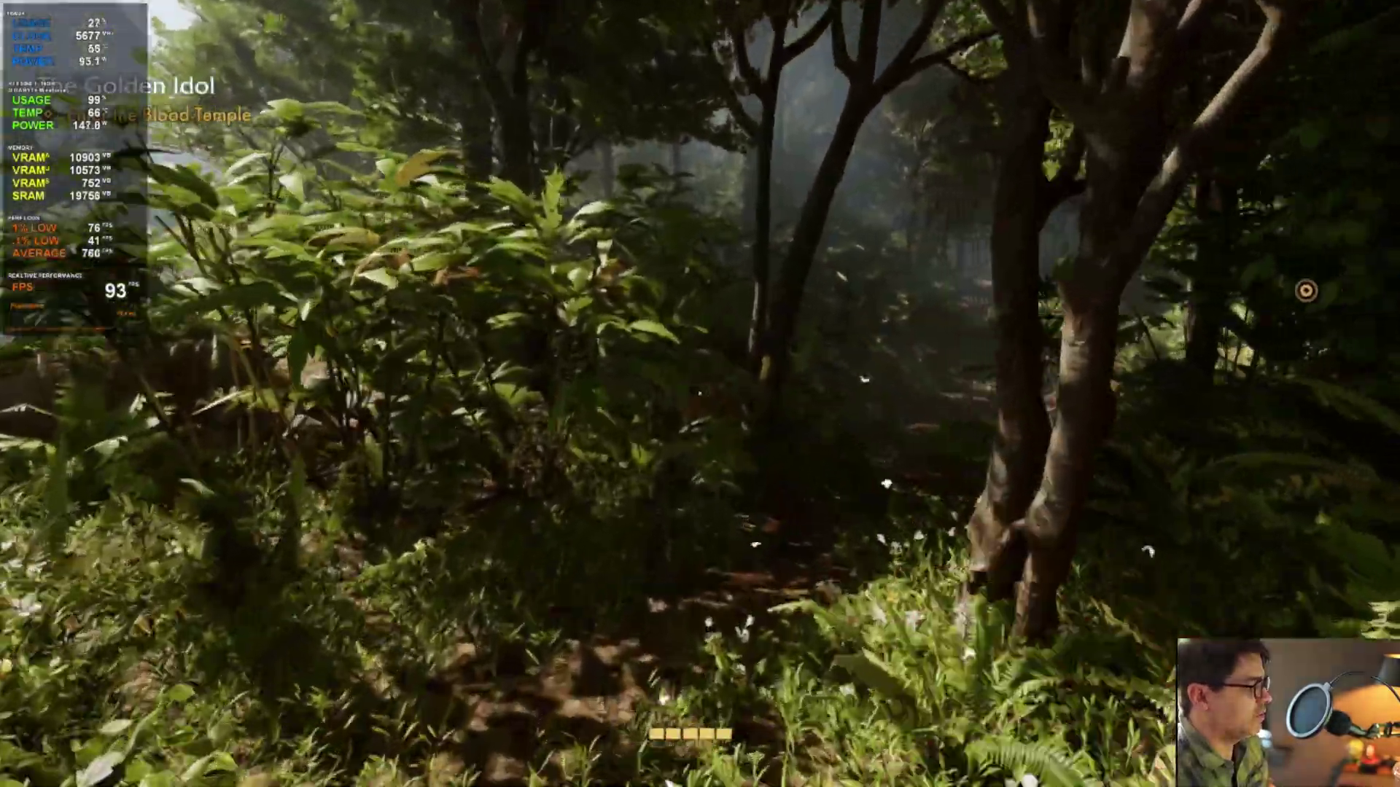
key(w)
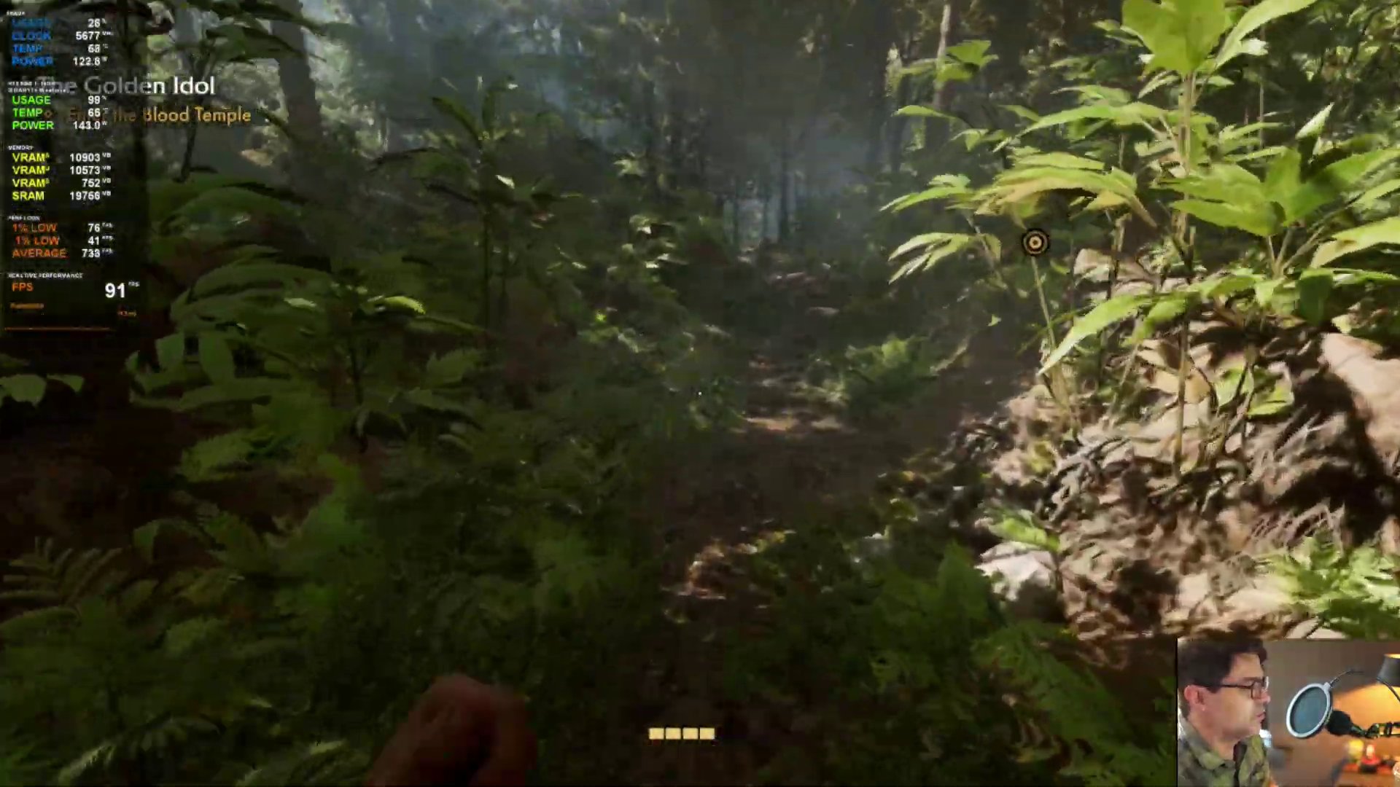
key(w)
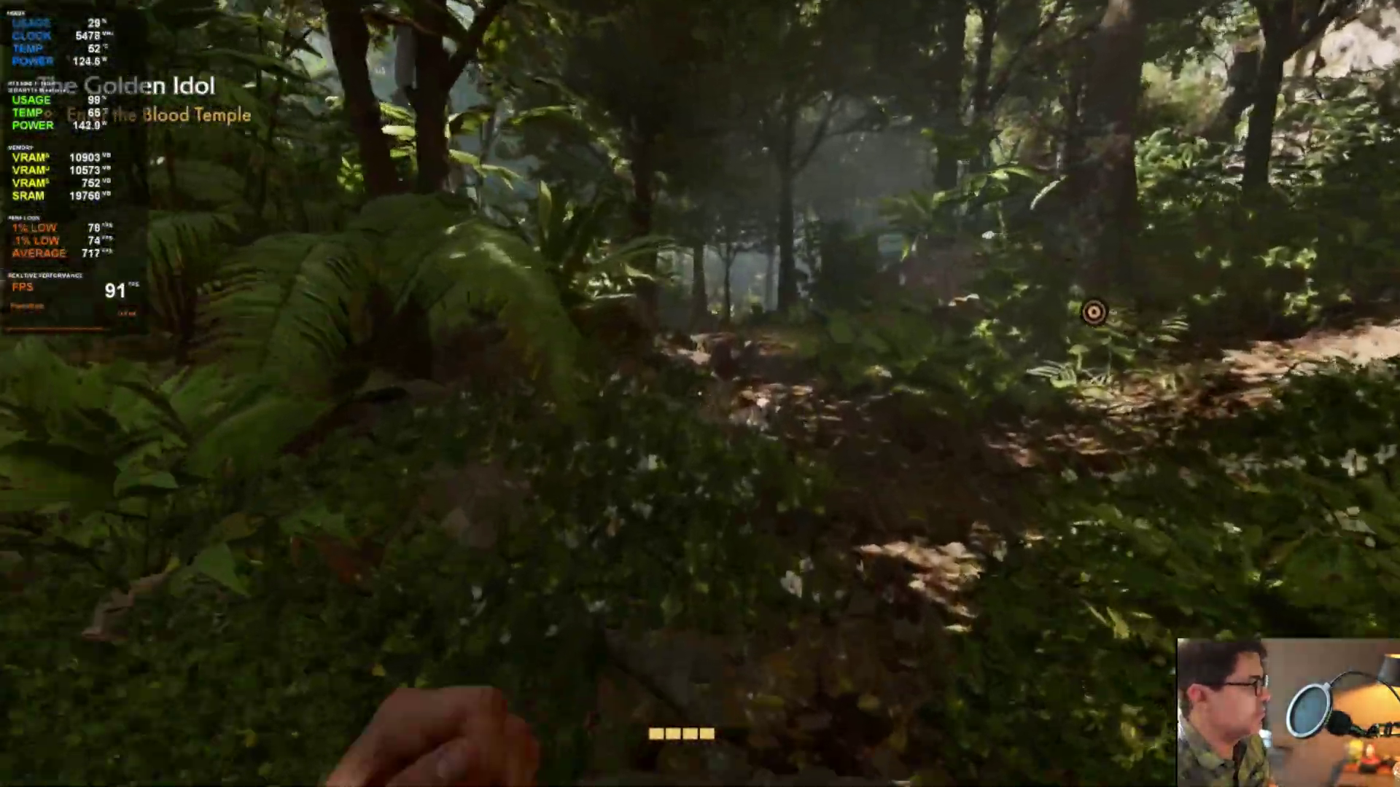
key(w)
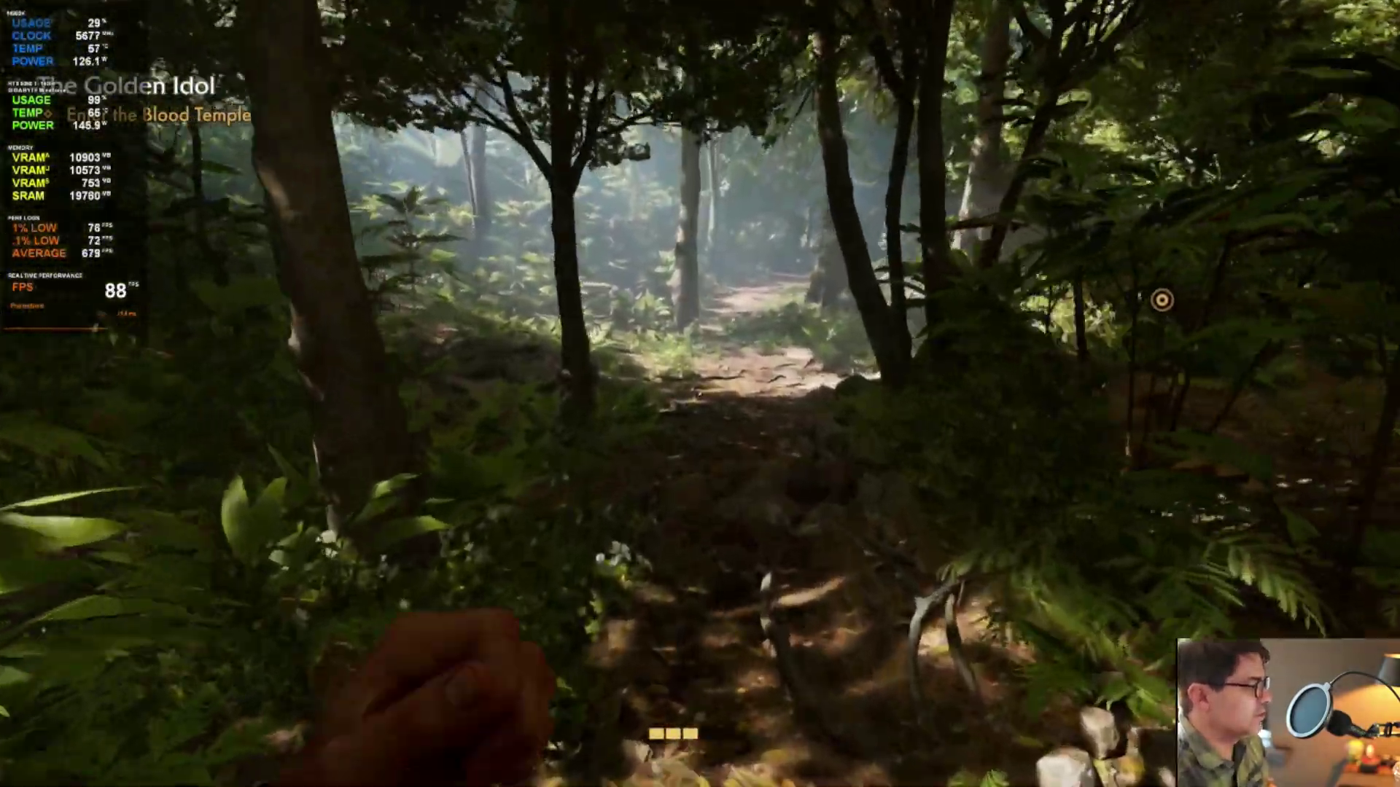
key(w)
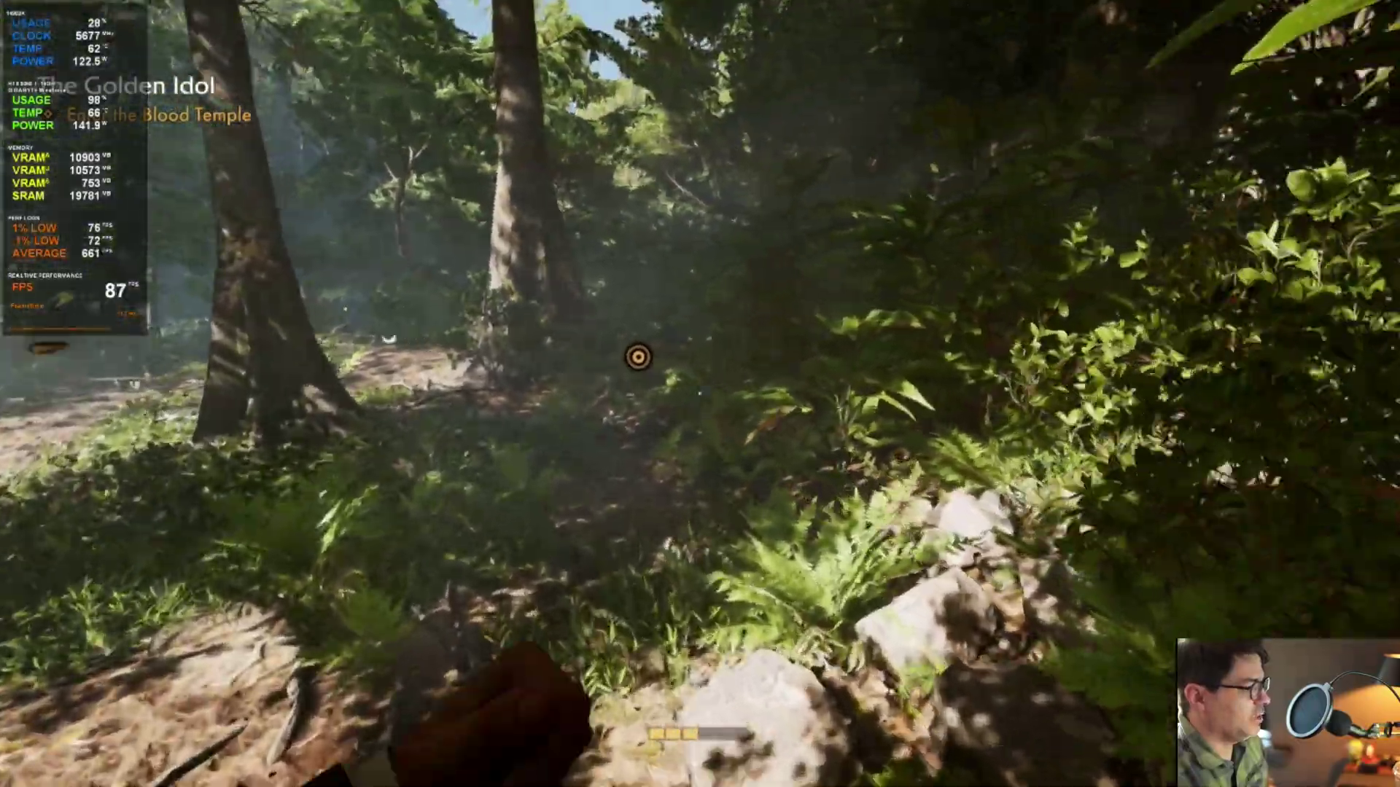
key(w)
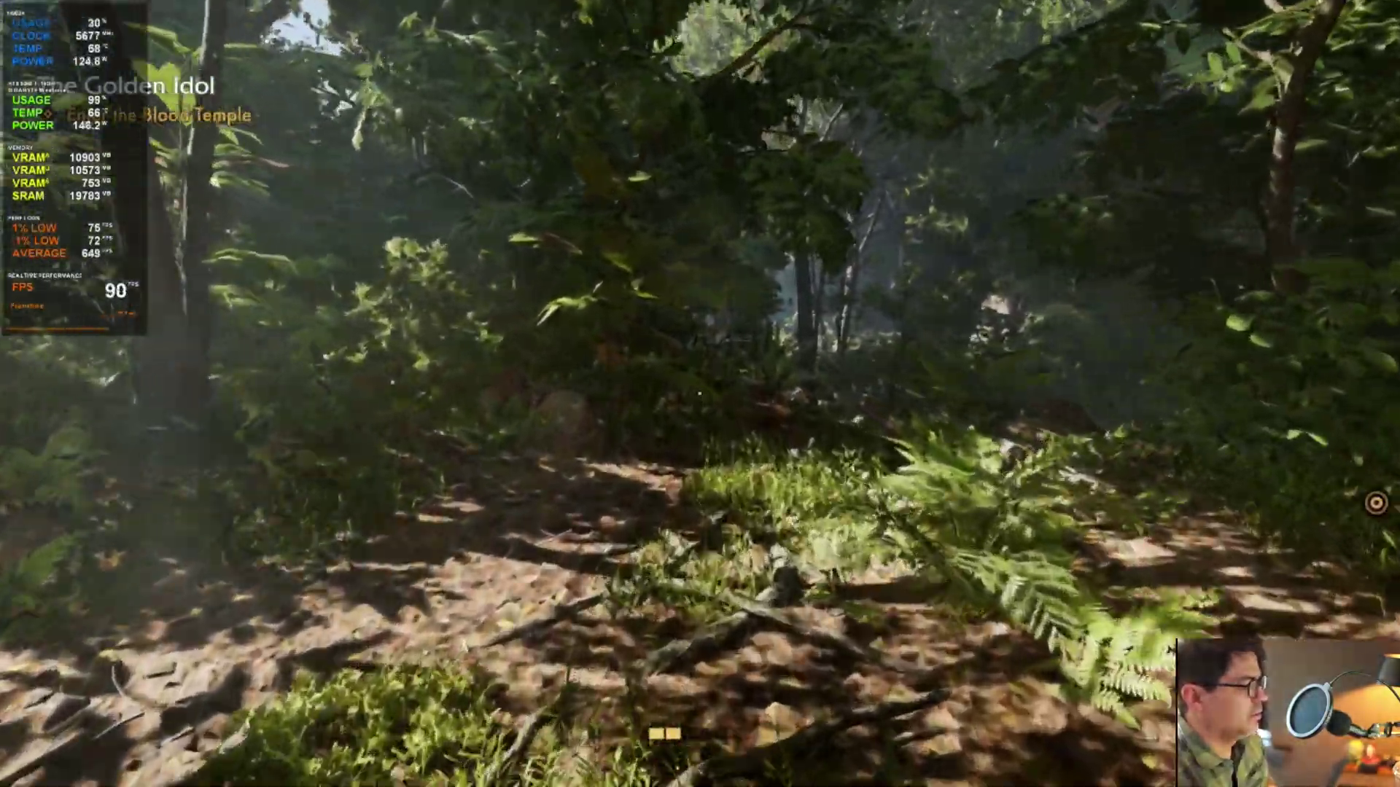
key(w)
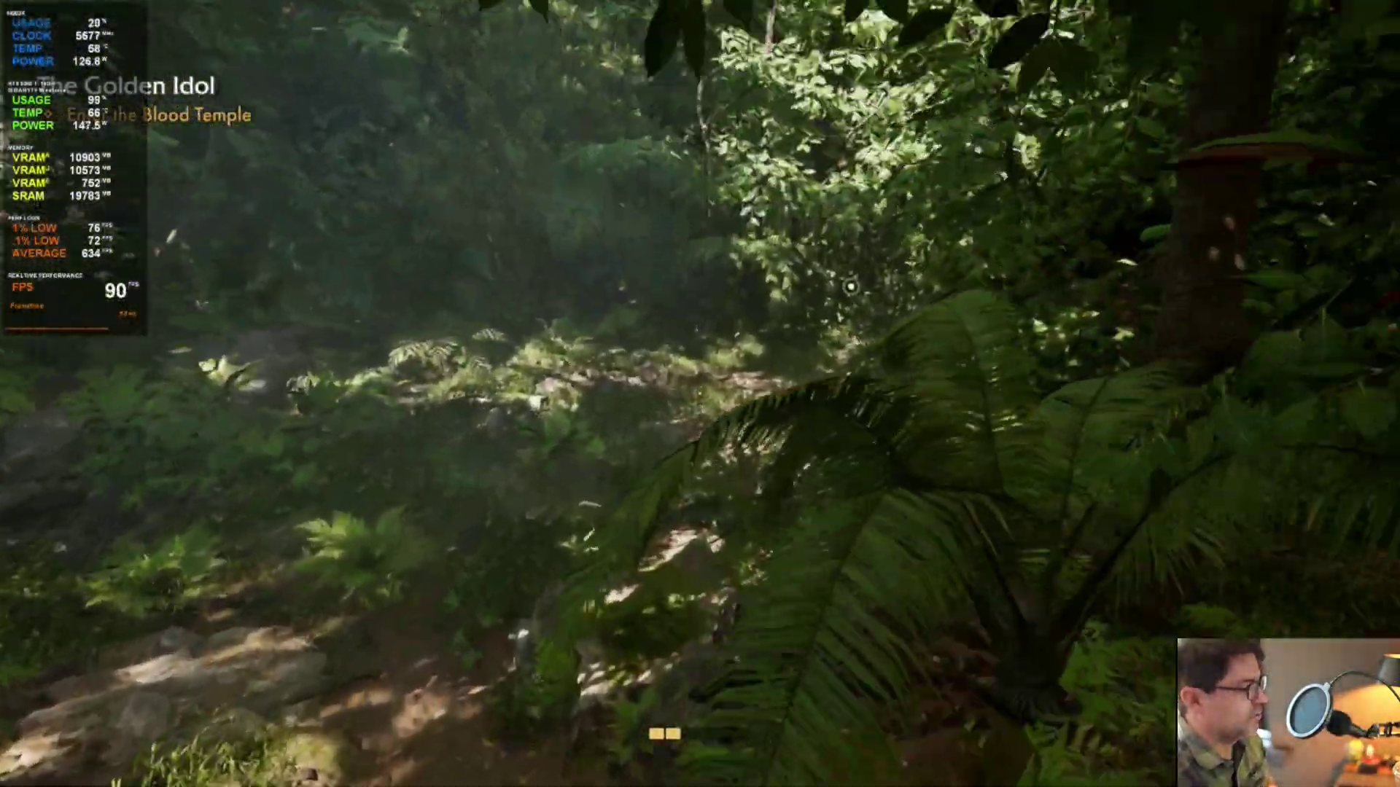
key(w)
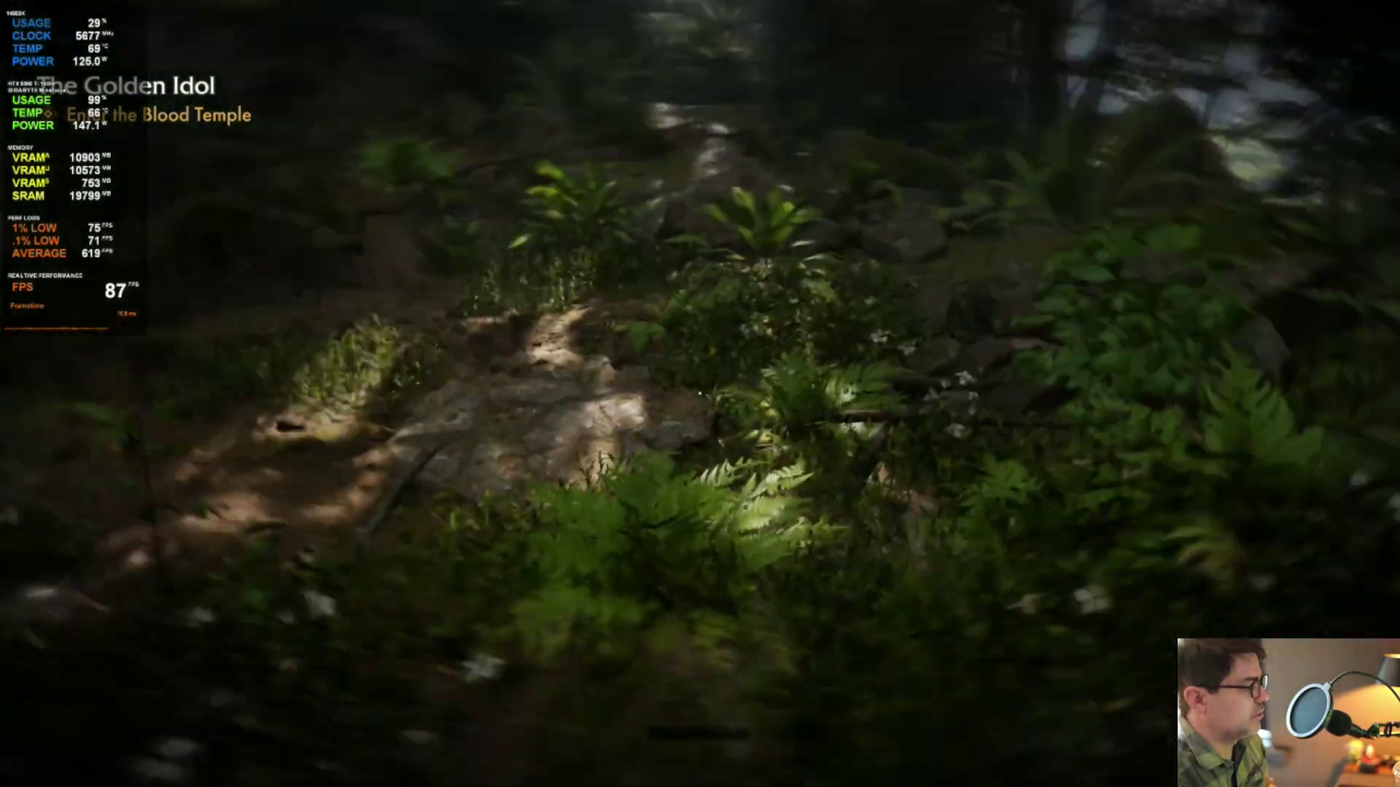
key(w)
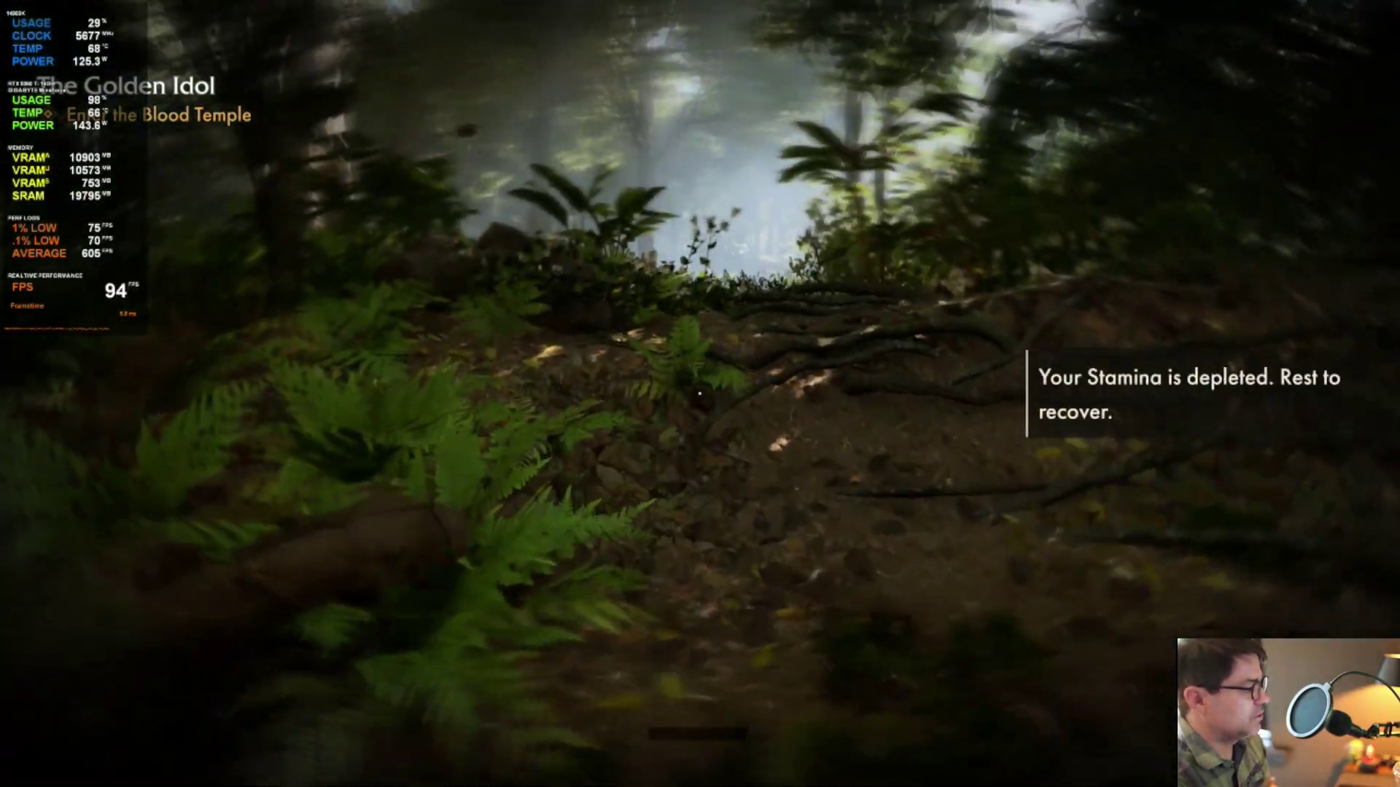
Step: Pause the game, raise Overall Graphics Quality to Ultra in the video options and accept the restart notice
key(Escape)
click(158, 592)
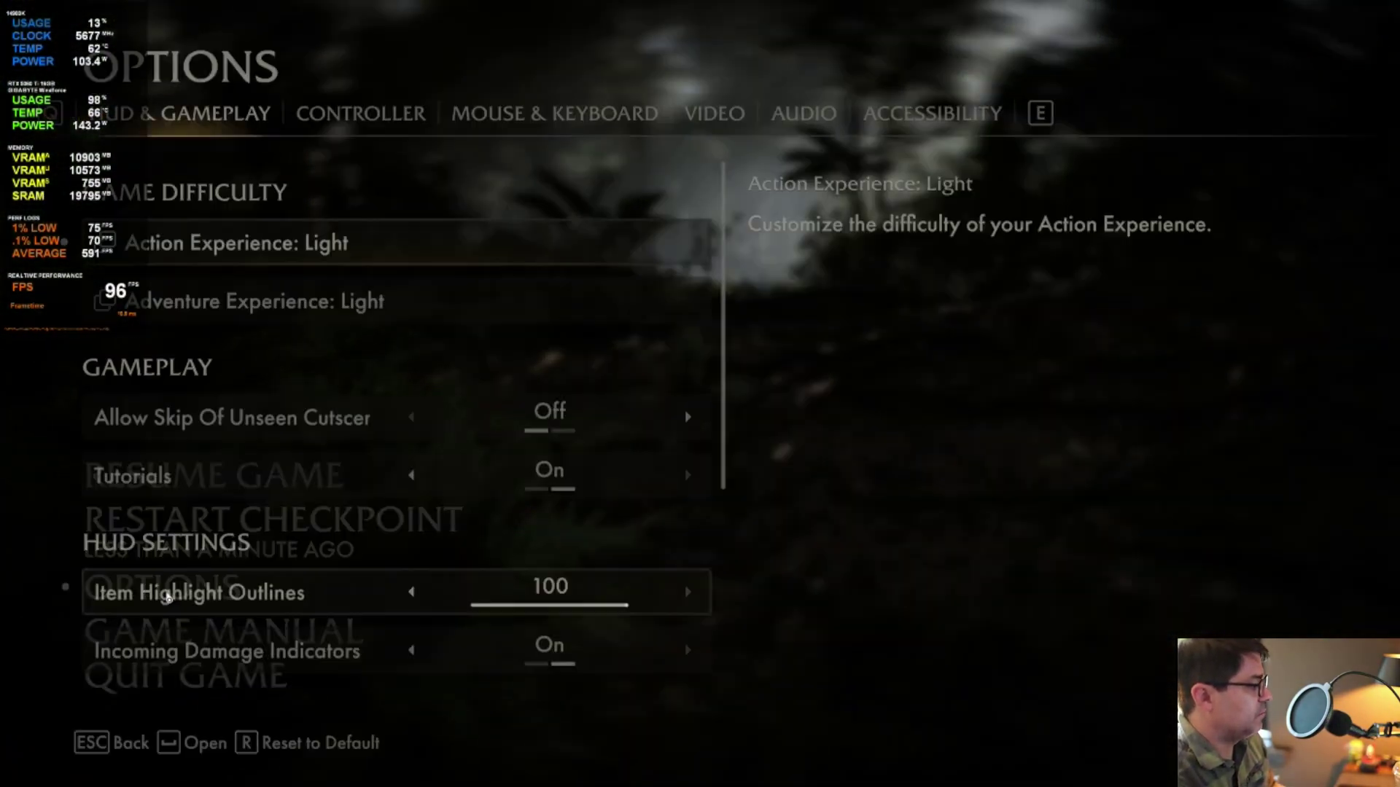
click(716, 122)
scroll(723, 292, down, 15)
click(686, 255)
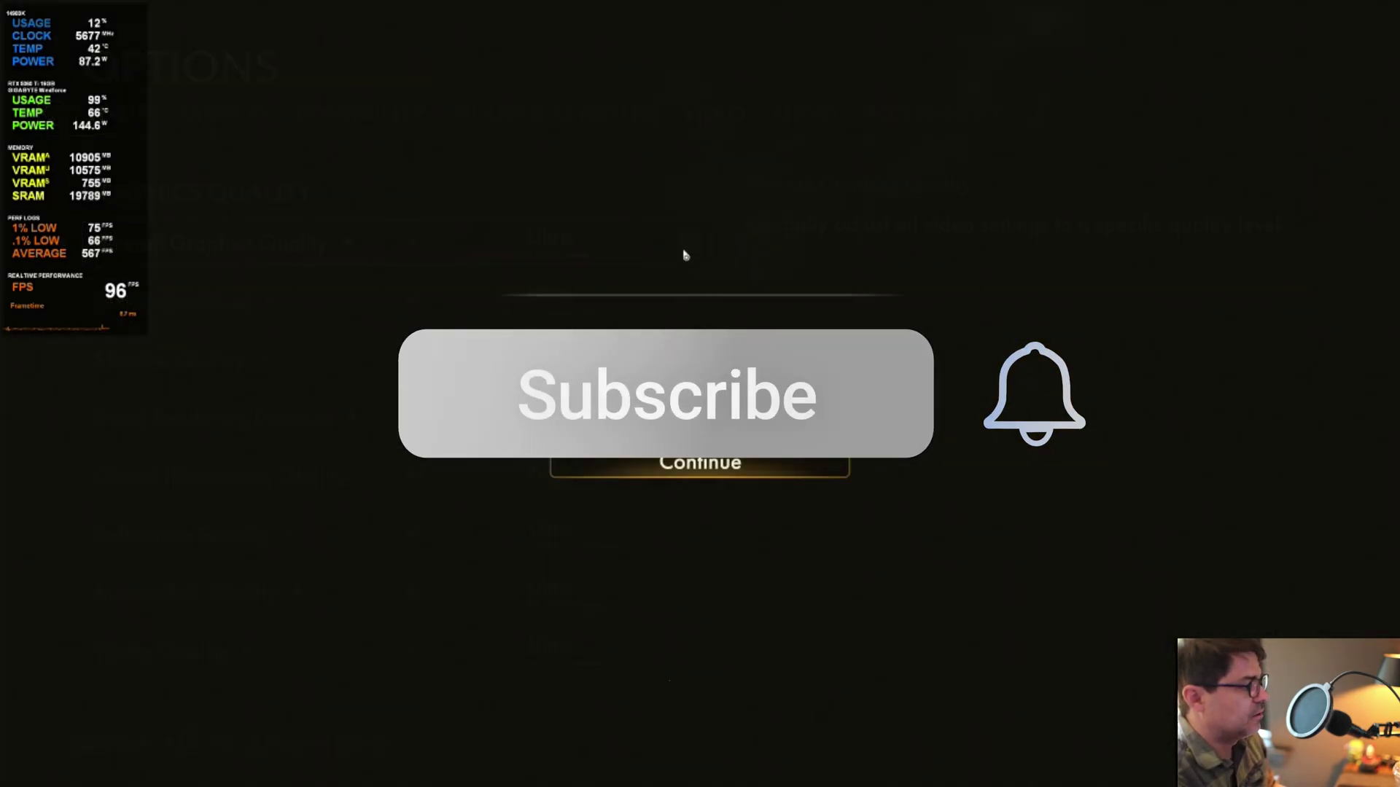
click(720, 470)
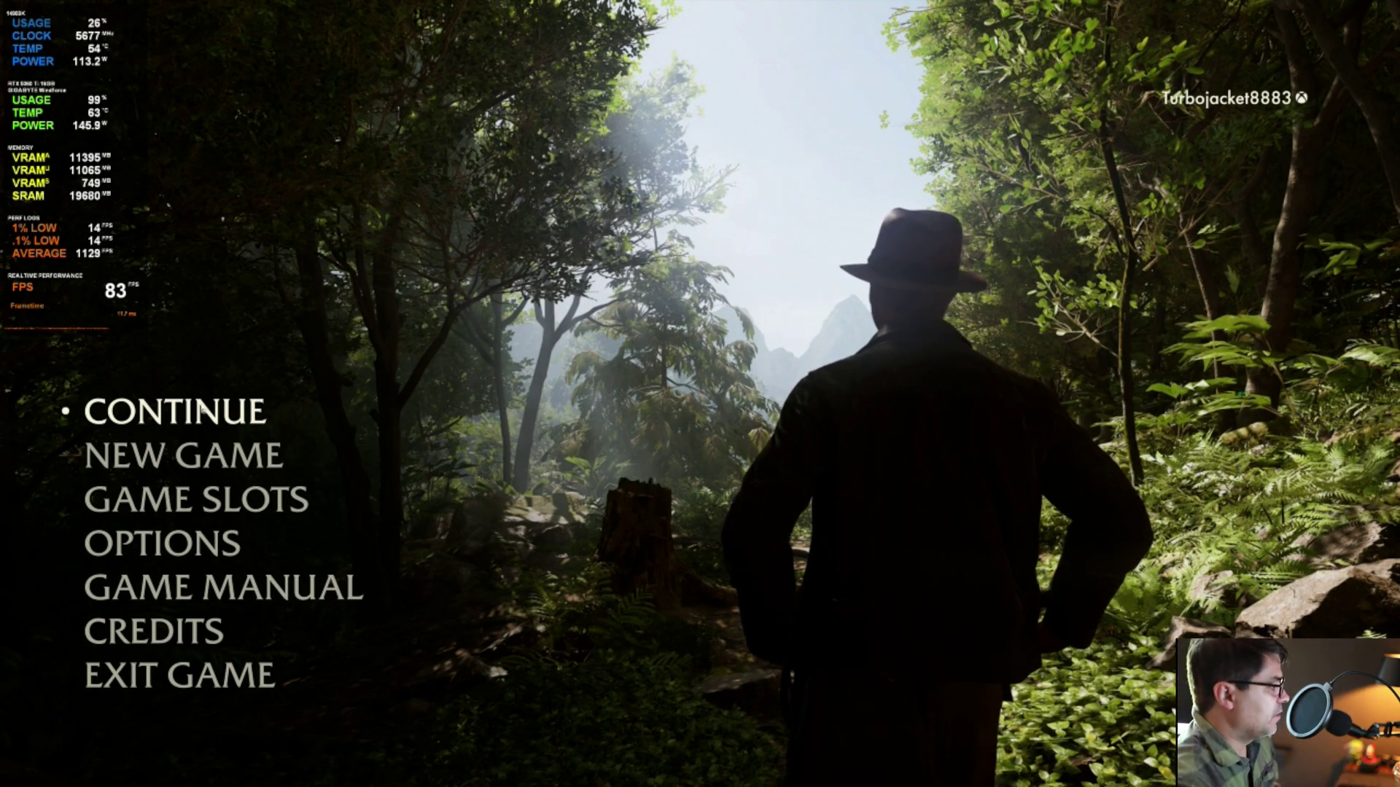
Step: Examine the video options after the restart, from the resolution and graphics quality settings down to path tracing and ray tracing
click(226, 546)
click(714, 113)
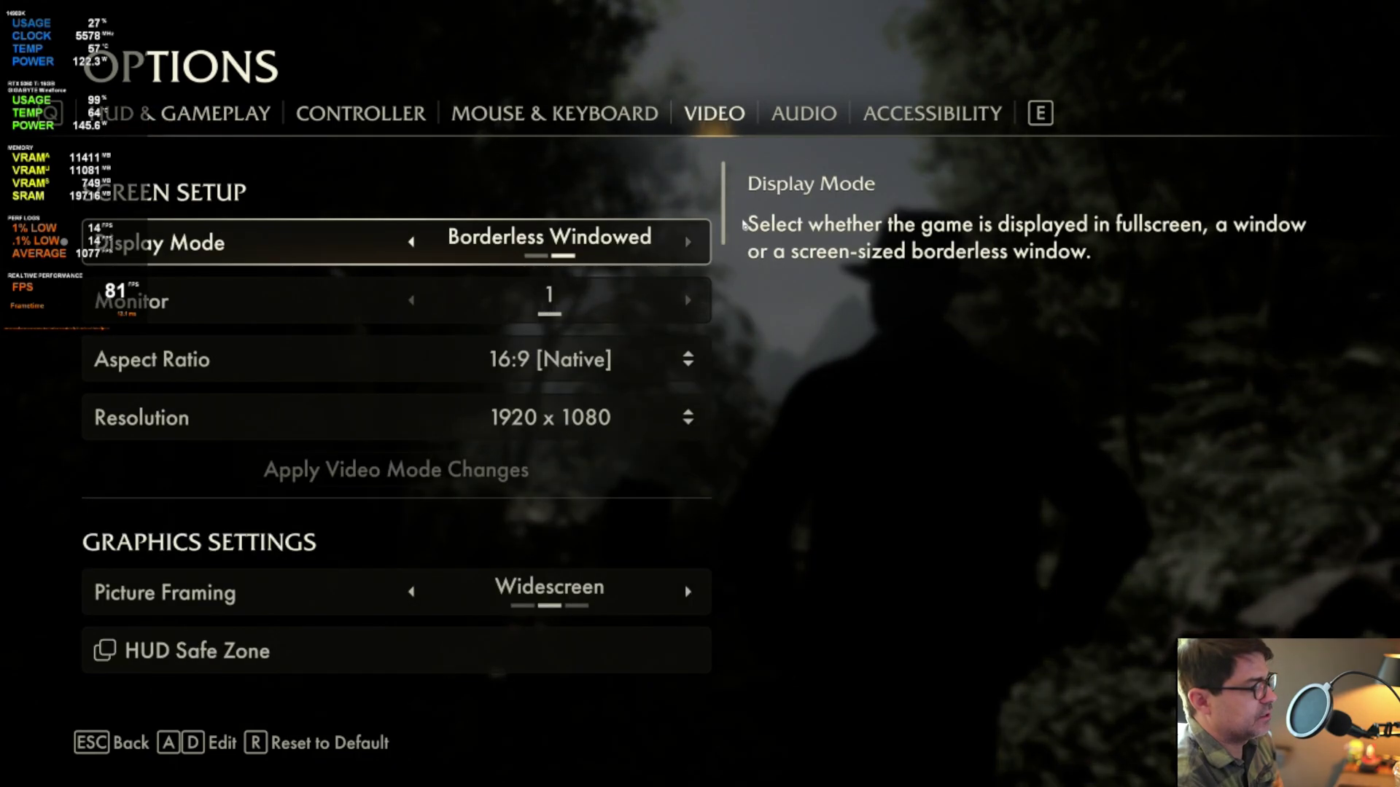
drag(725, 207, 707, 319)
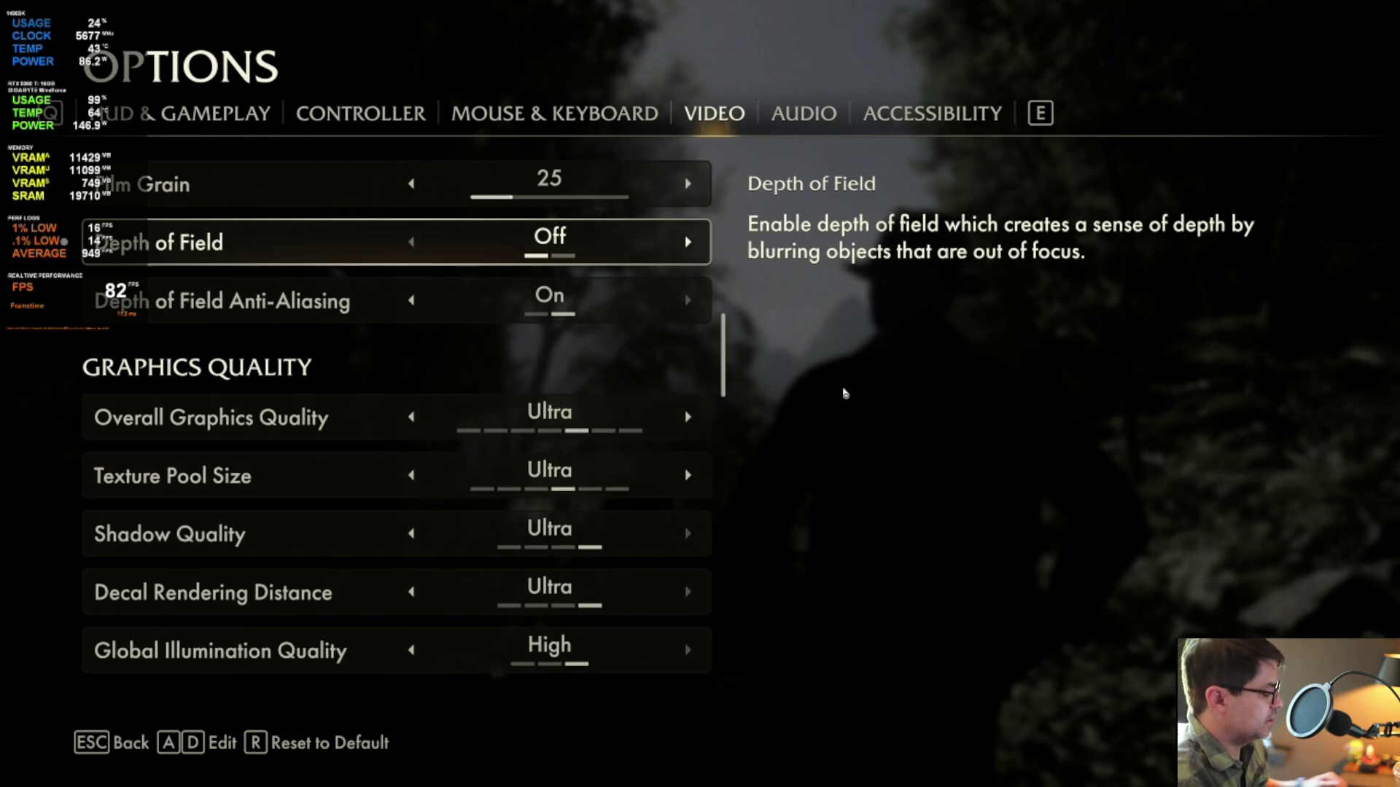
key(Escape)
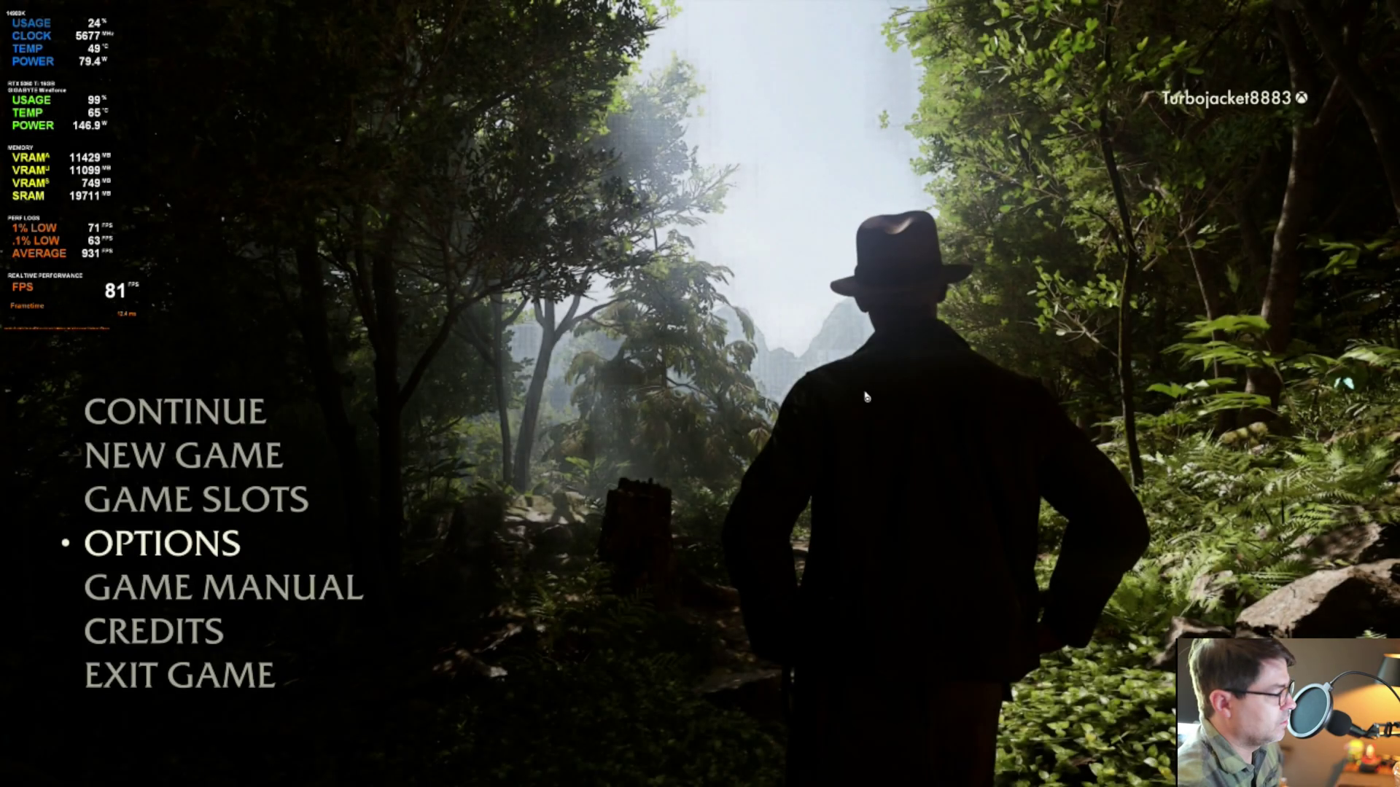
click(232, 560)
click(713, 109)
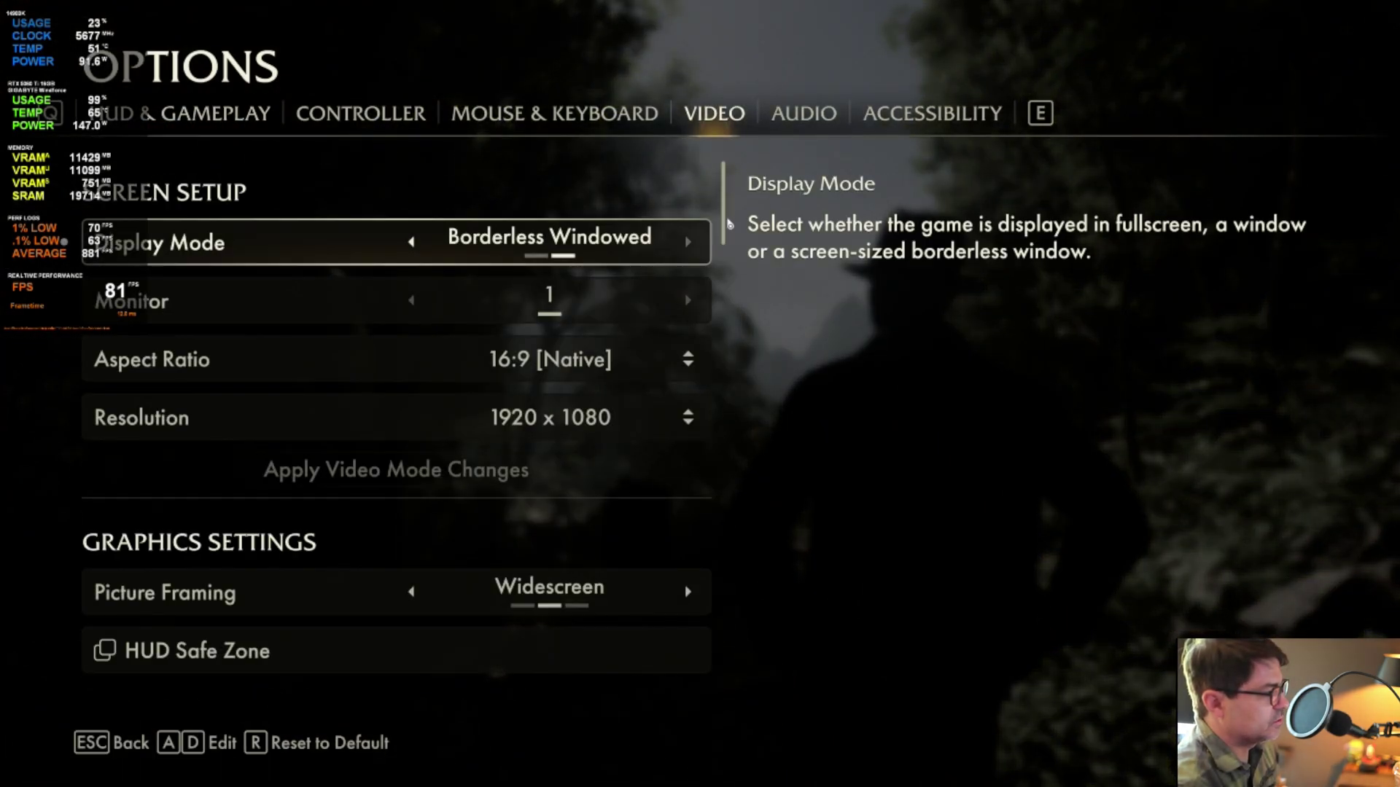
scroll(724, 237, down, 19)
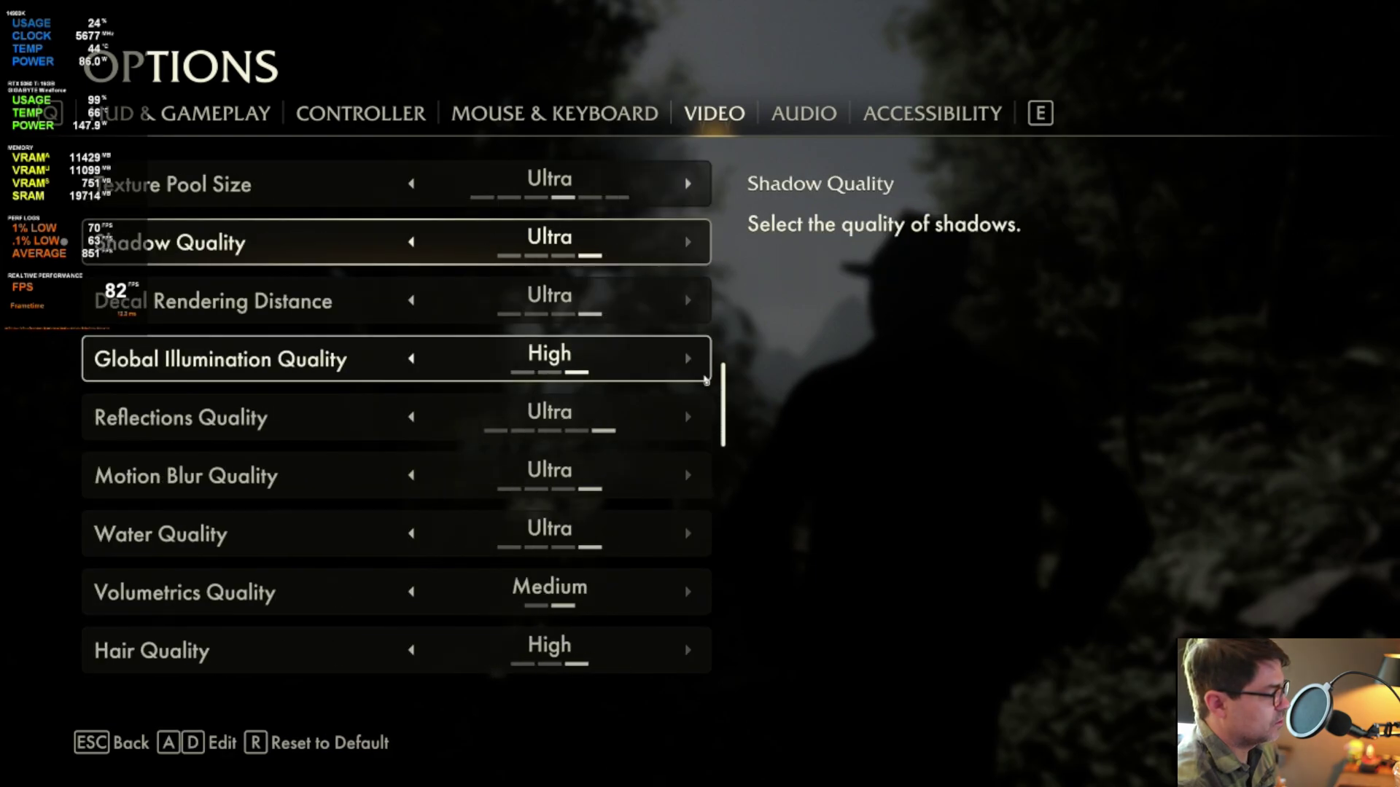
scroll(704, 404, down, 1)
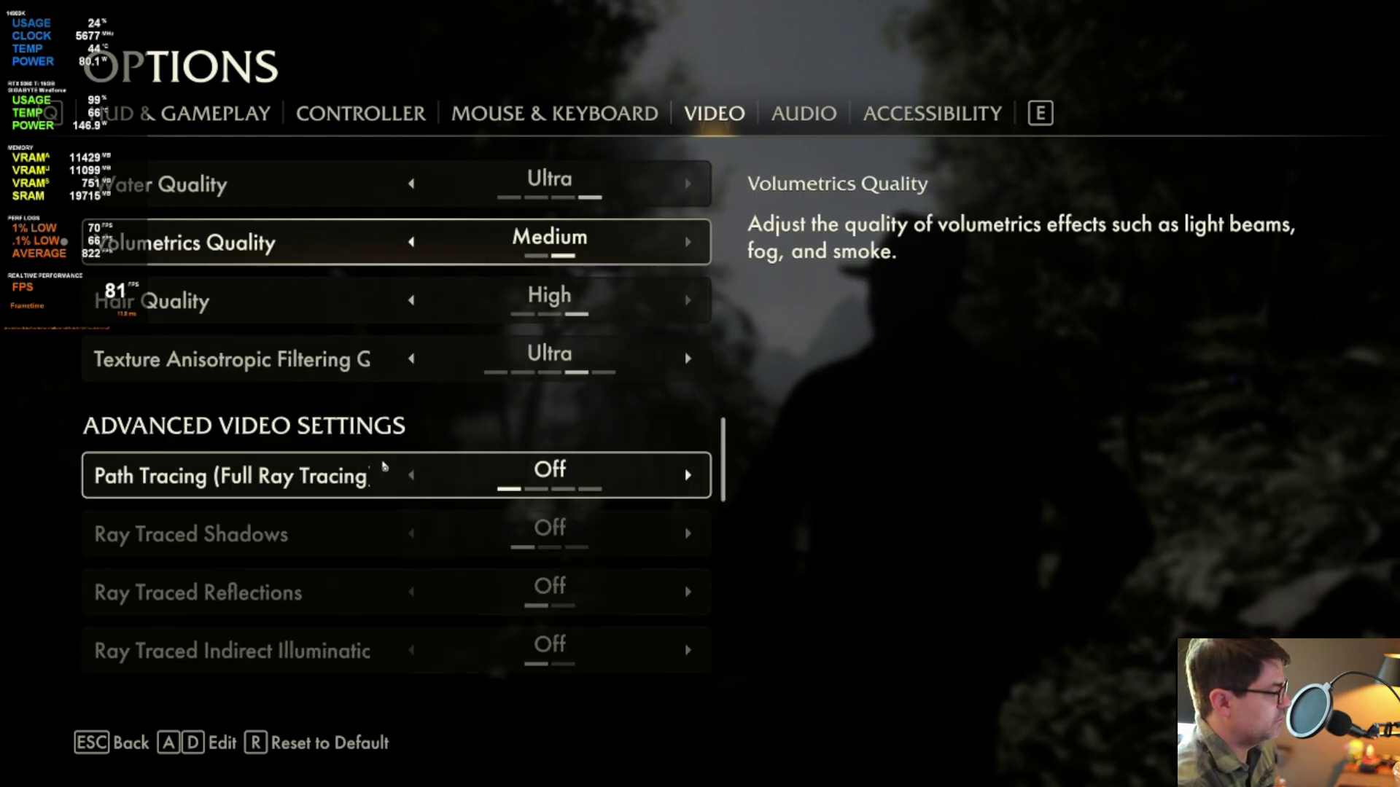
key(Escape)
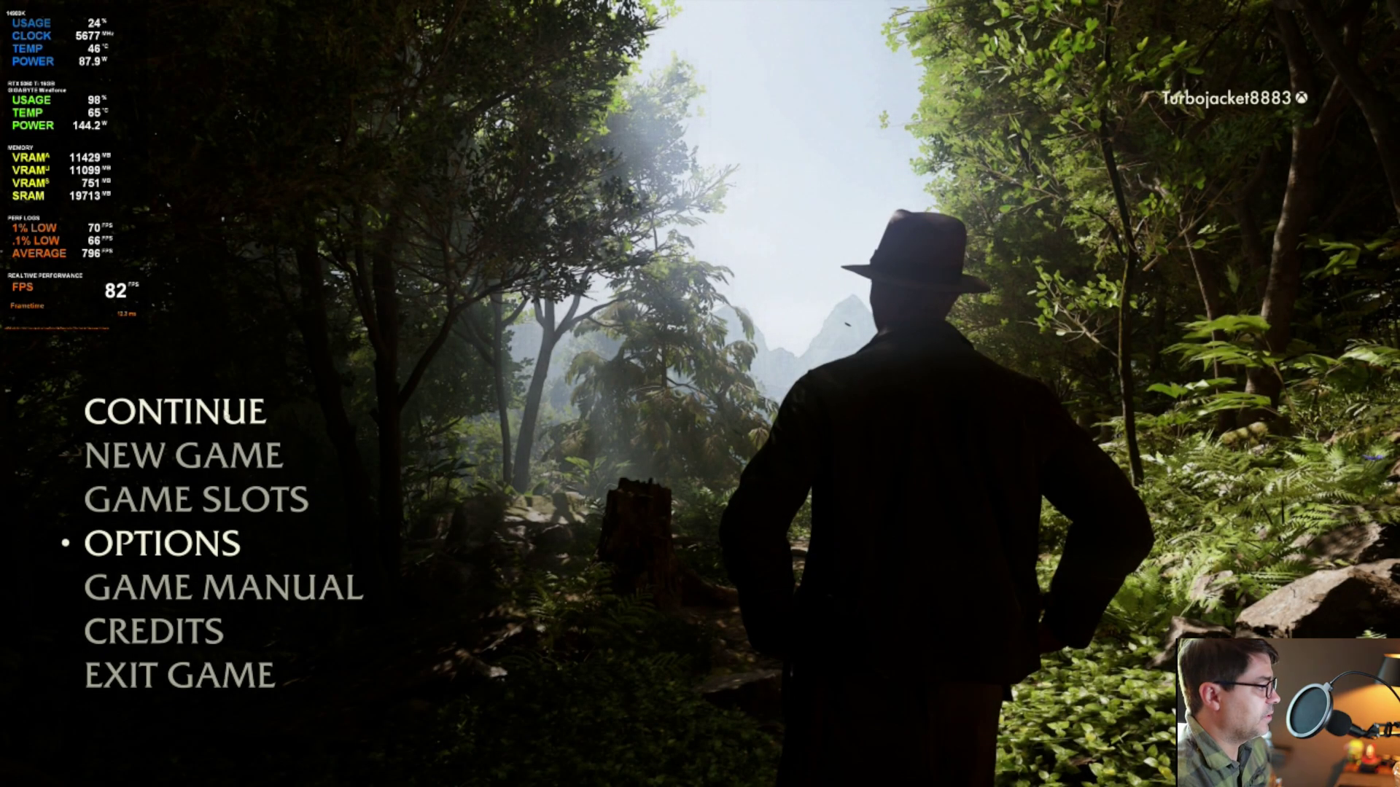
Step: Continue the saved game and run along the jungle path at Ultra graphics quality toward the Blood Temple objective
click(220, 414)
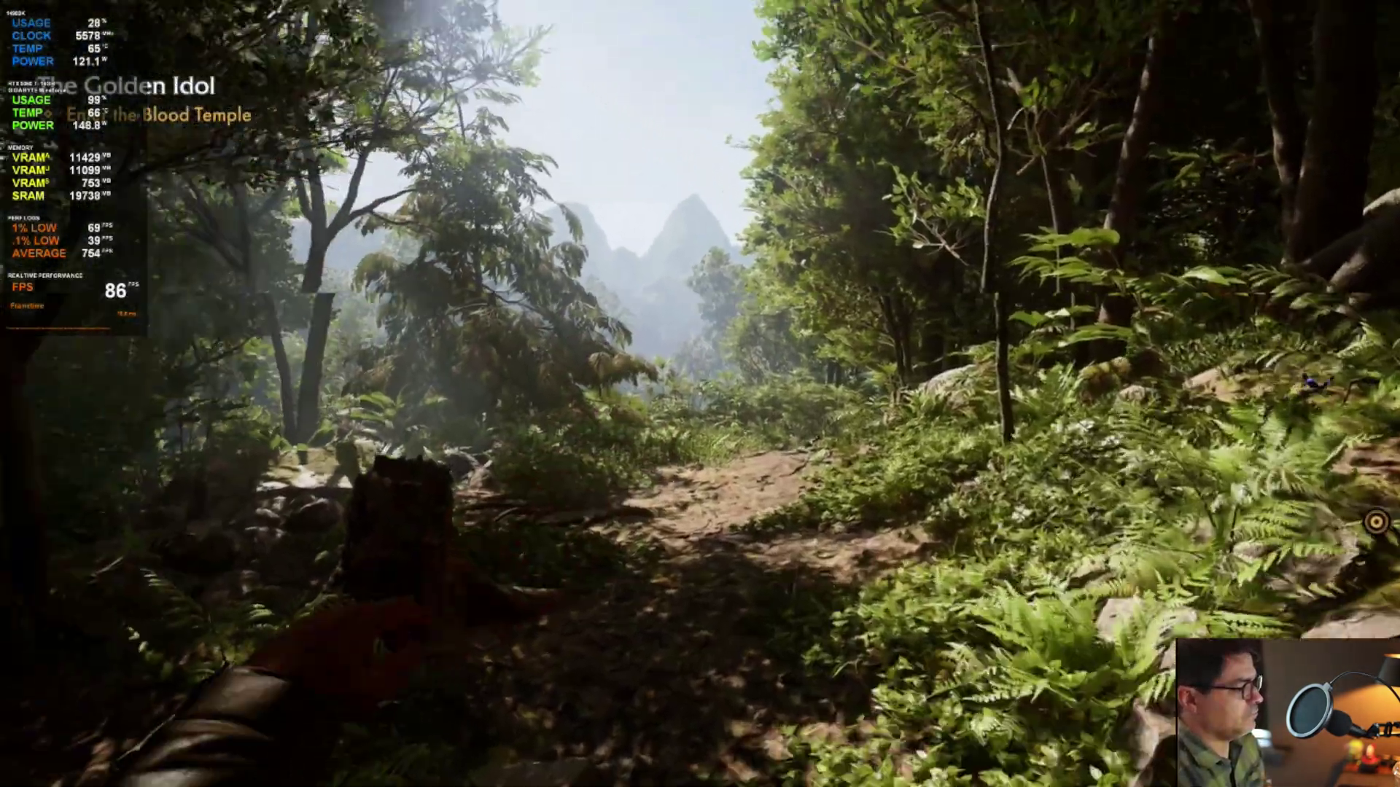
key(w)
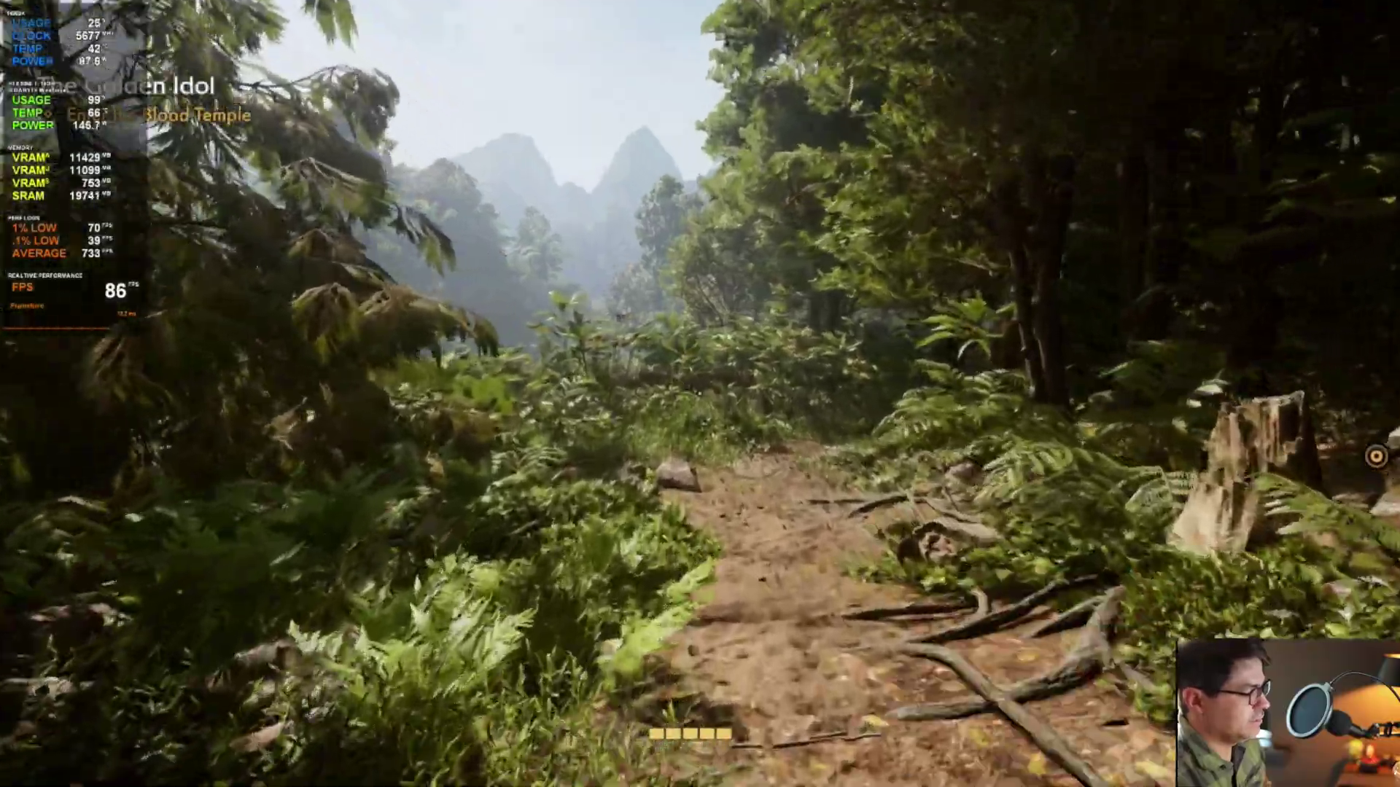
key(w)
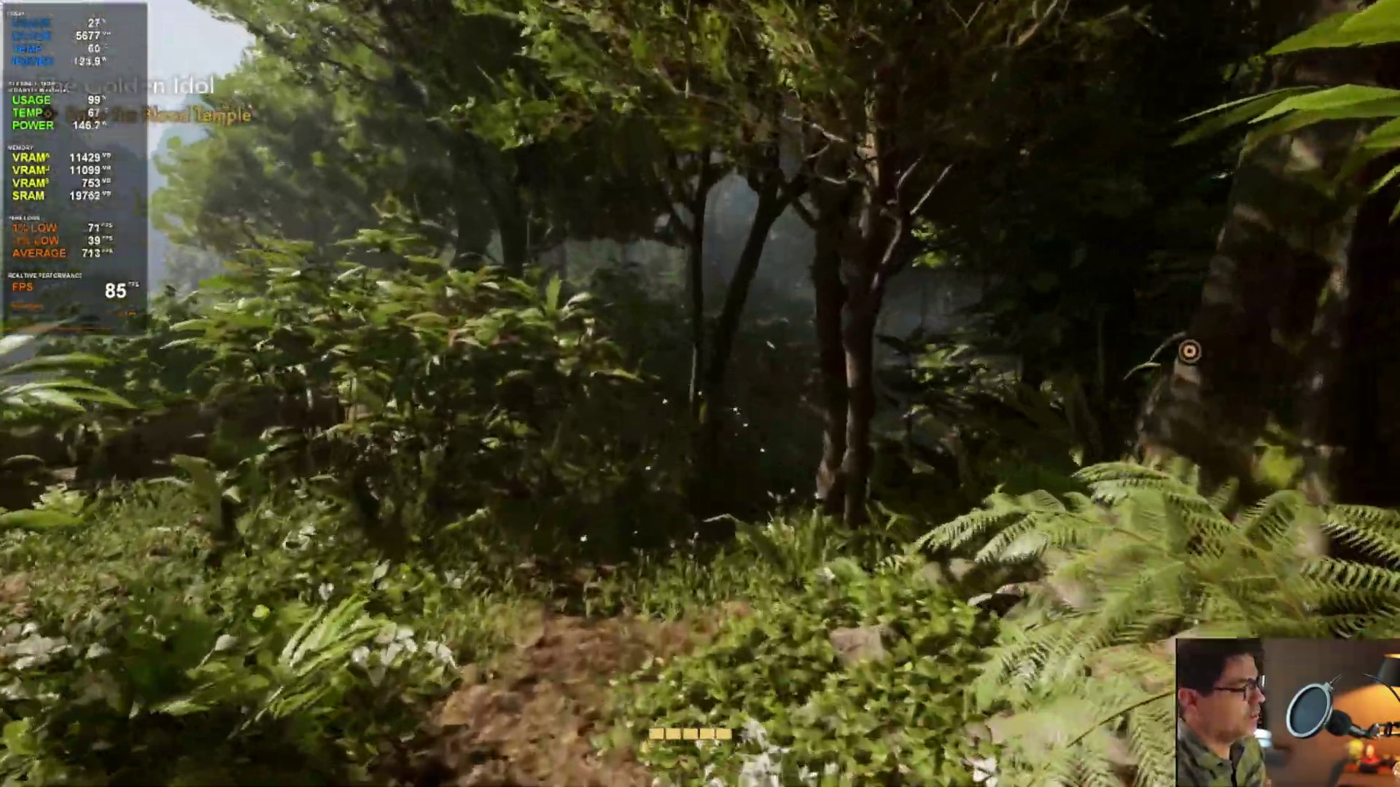
key(w)
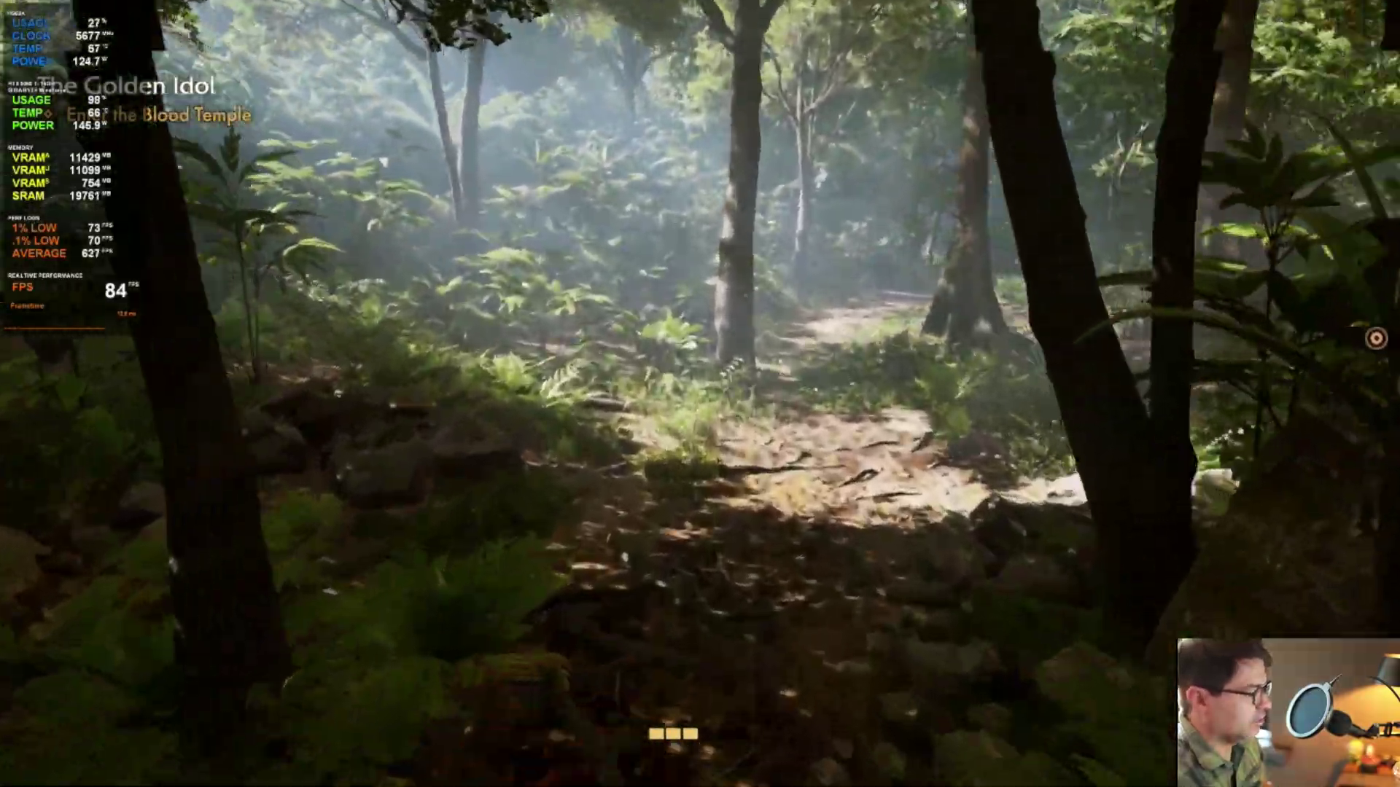
key(w)
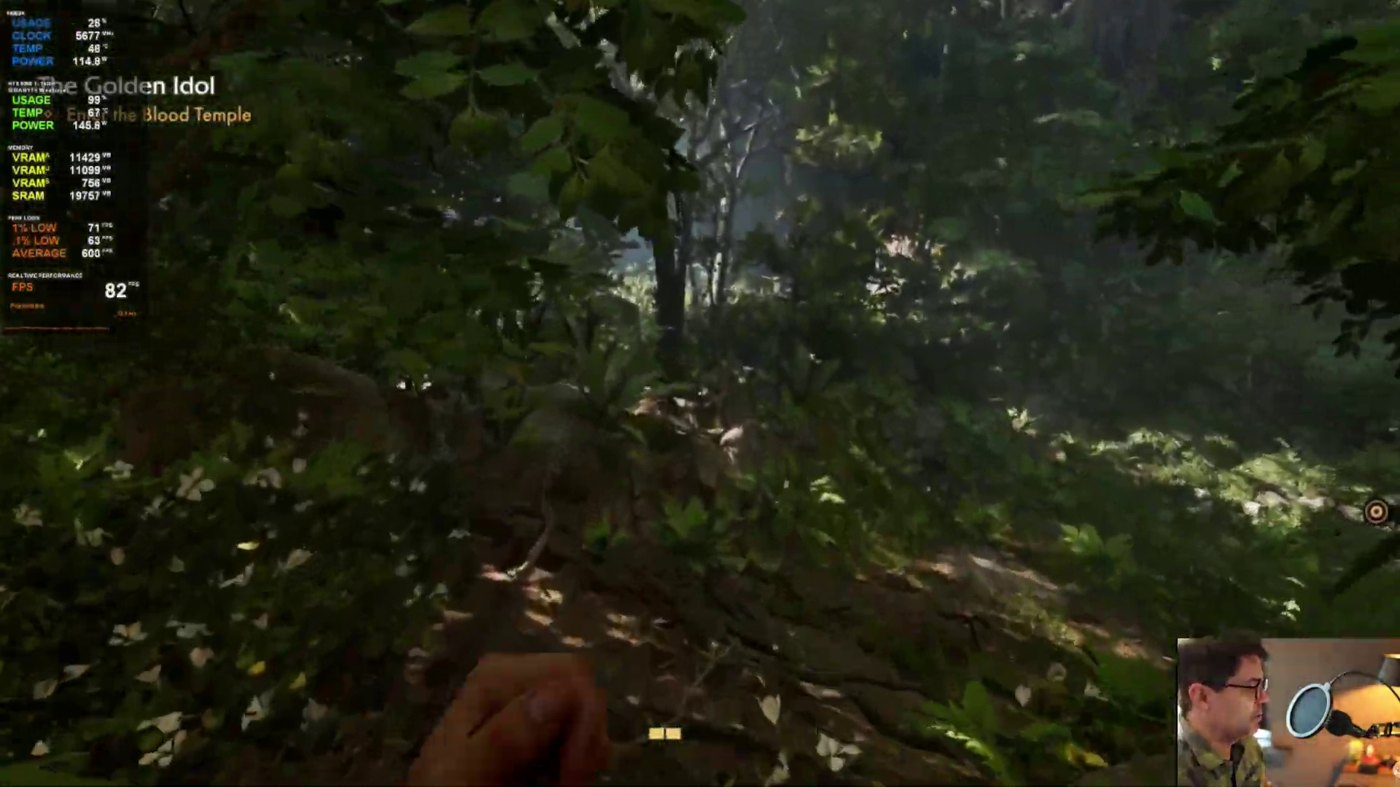
key(w)
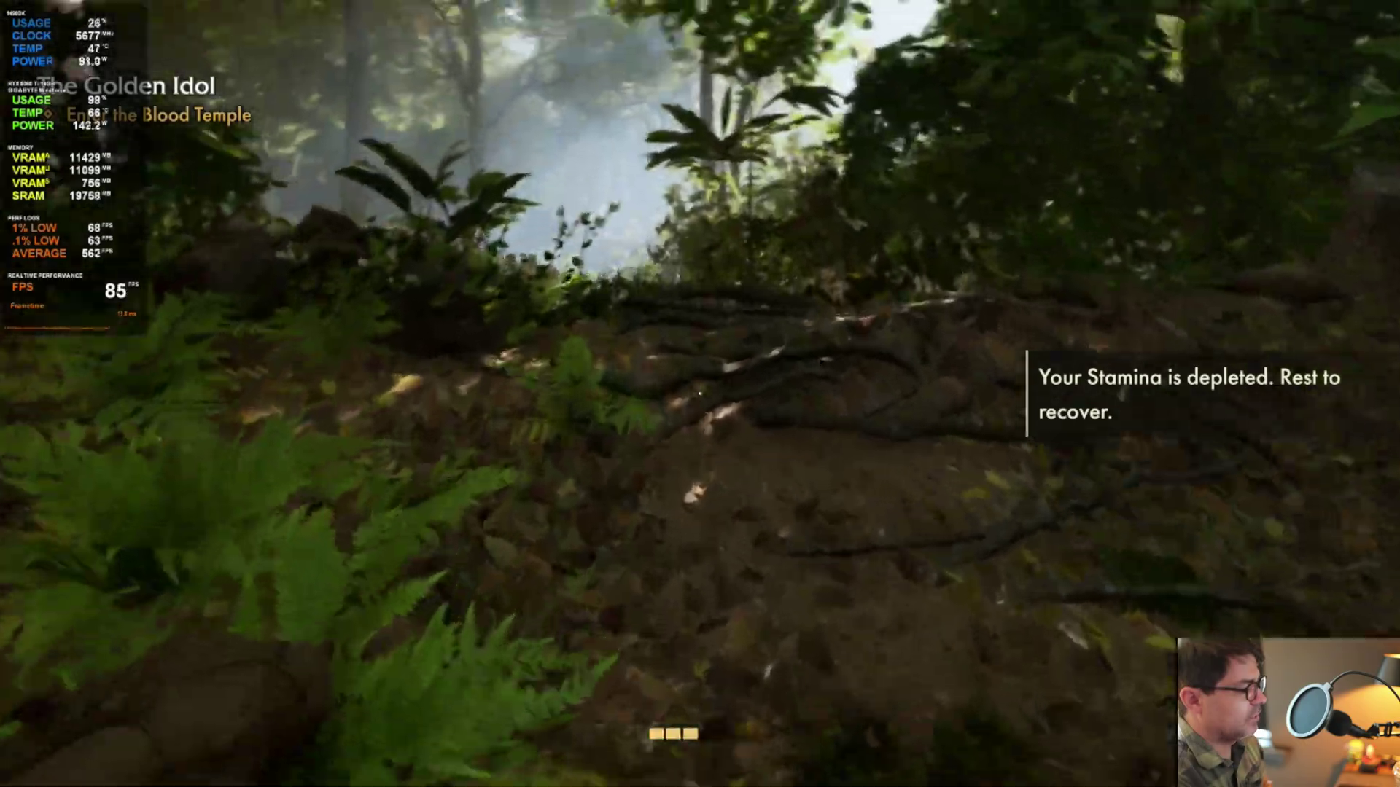
key(w)
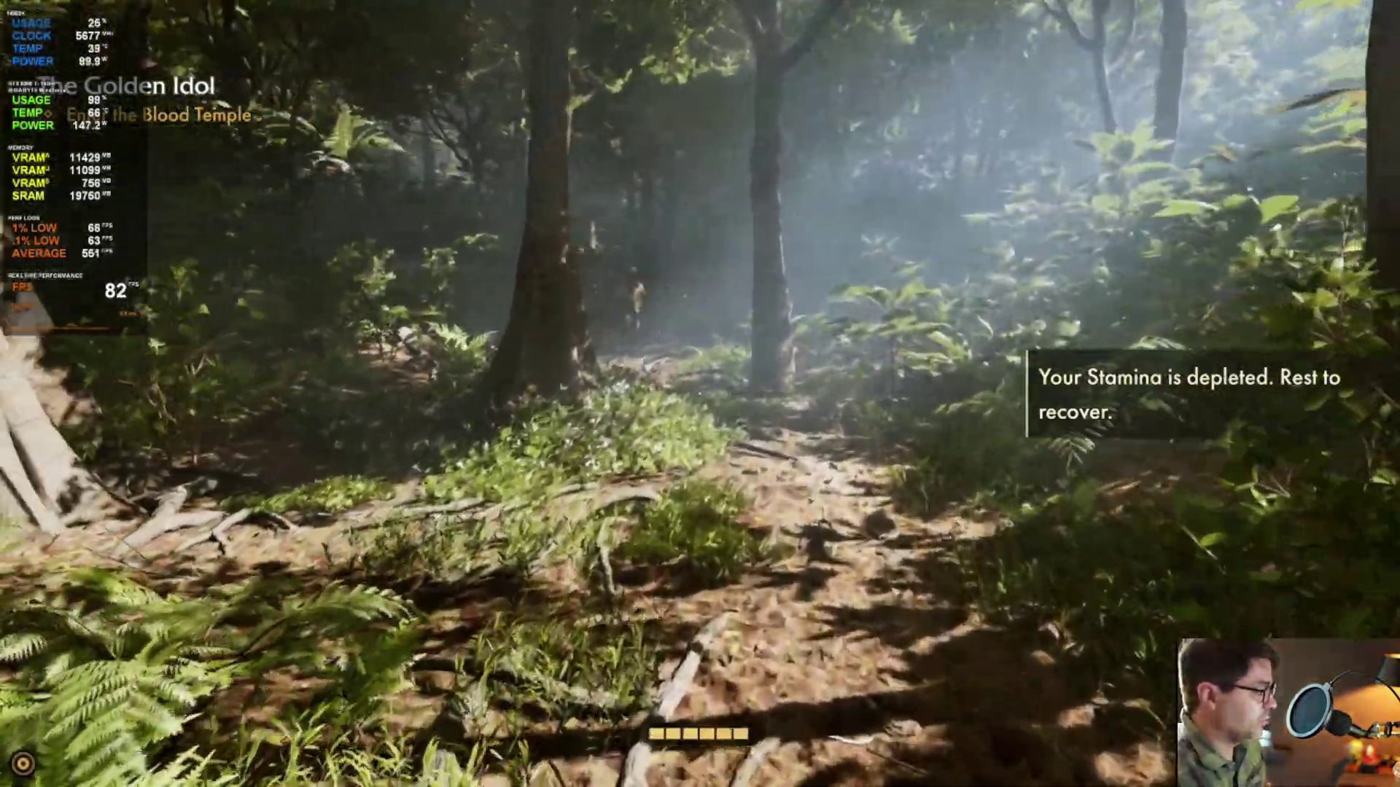
key(w)
key(w)
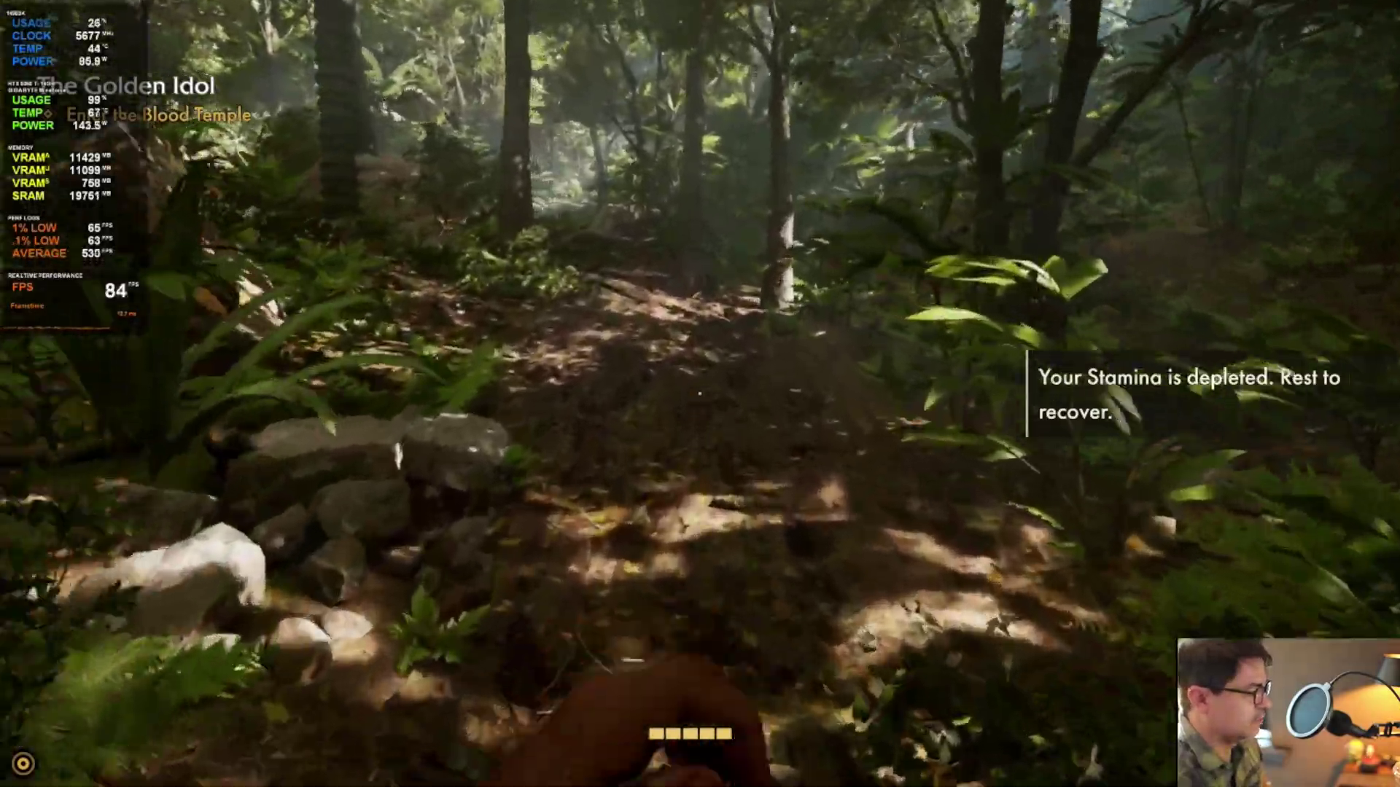
key(w)
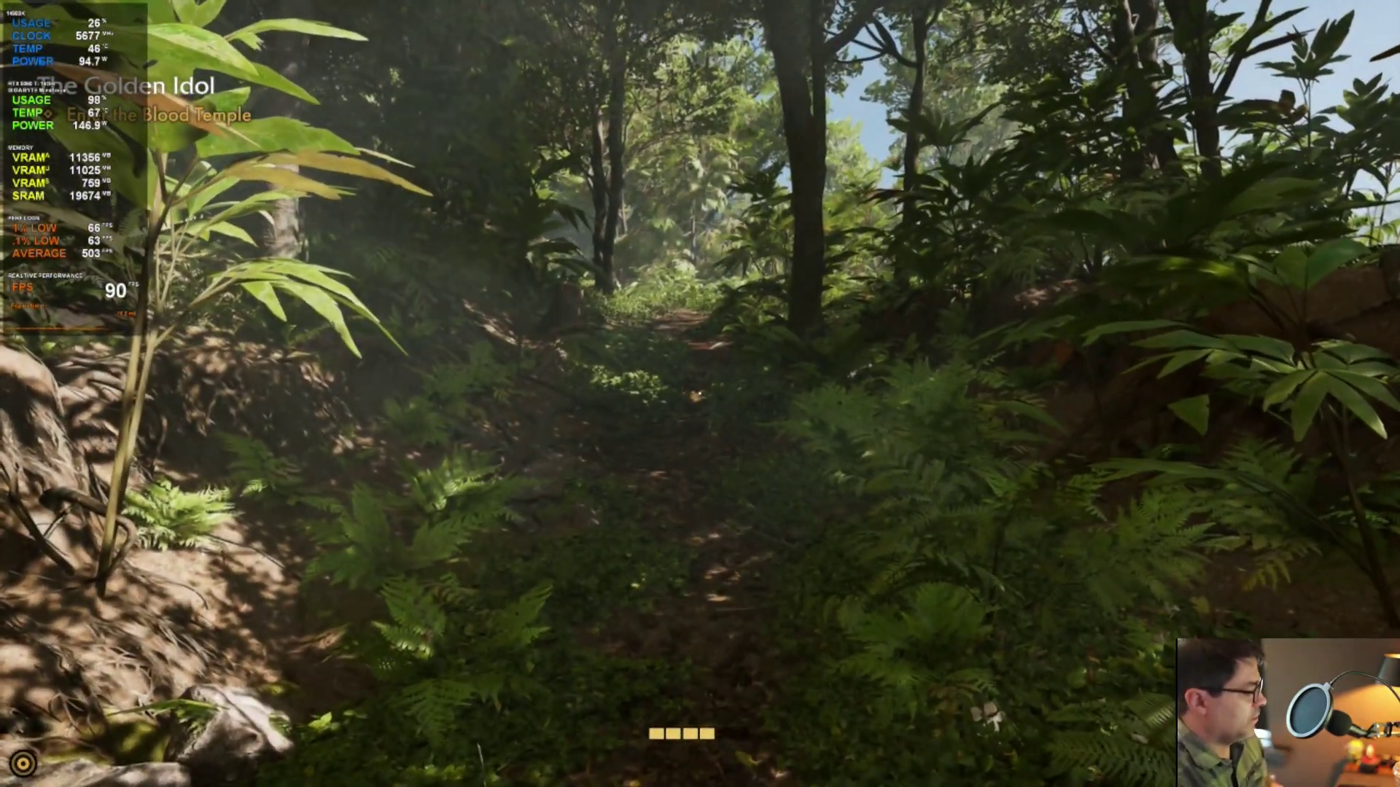
Step: Pause the game, set Overall Graphics Quality to Very Ultra in the video options and accept the restart notice
key(Escape)
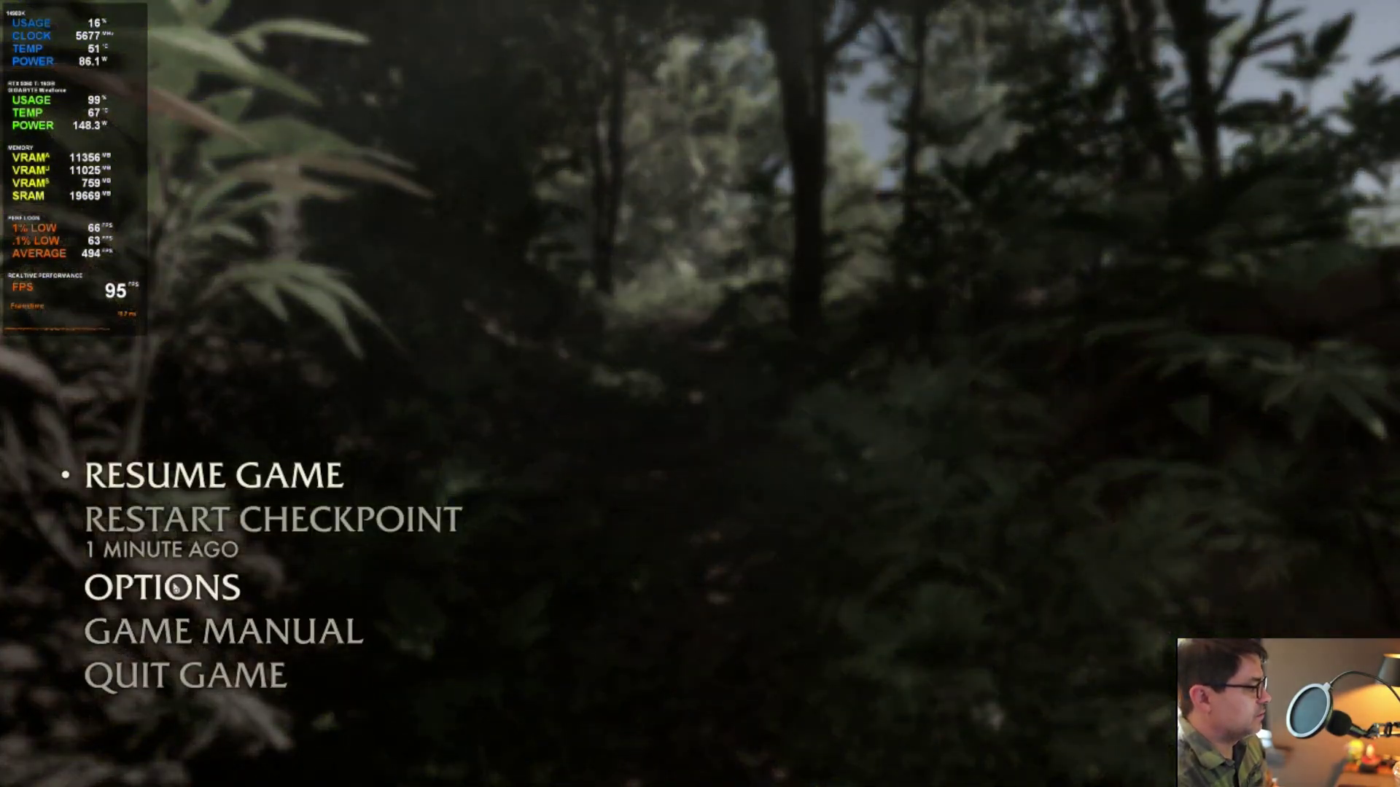
click(175, 589)
click(714, 116)
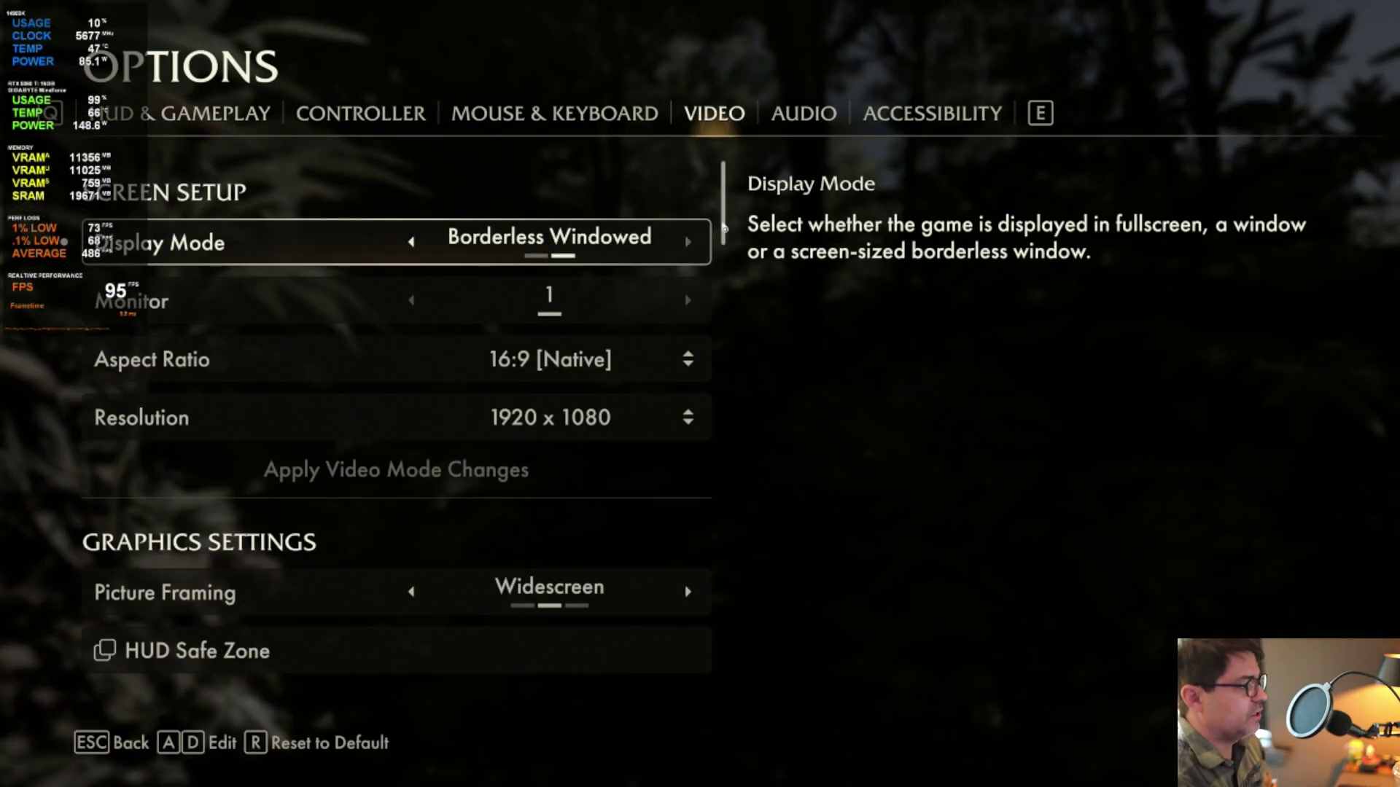
scroll(724, 231, down, 15)
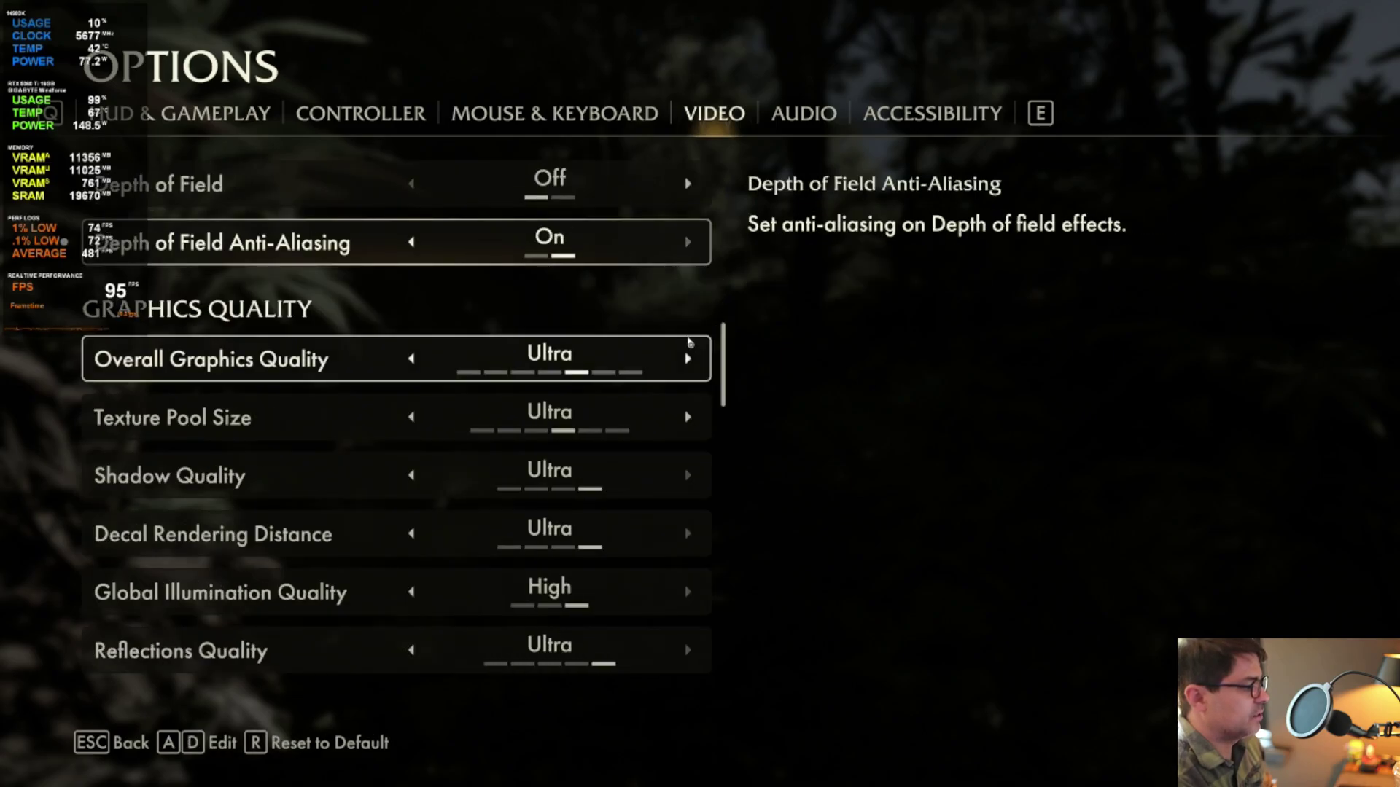
click(688, 356)
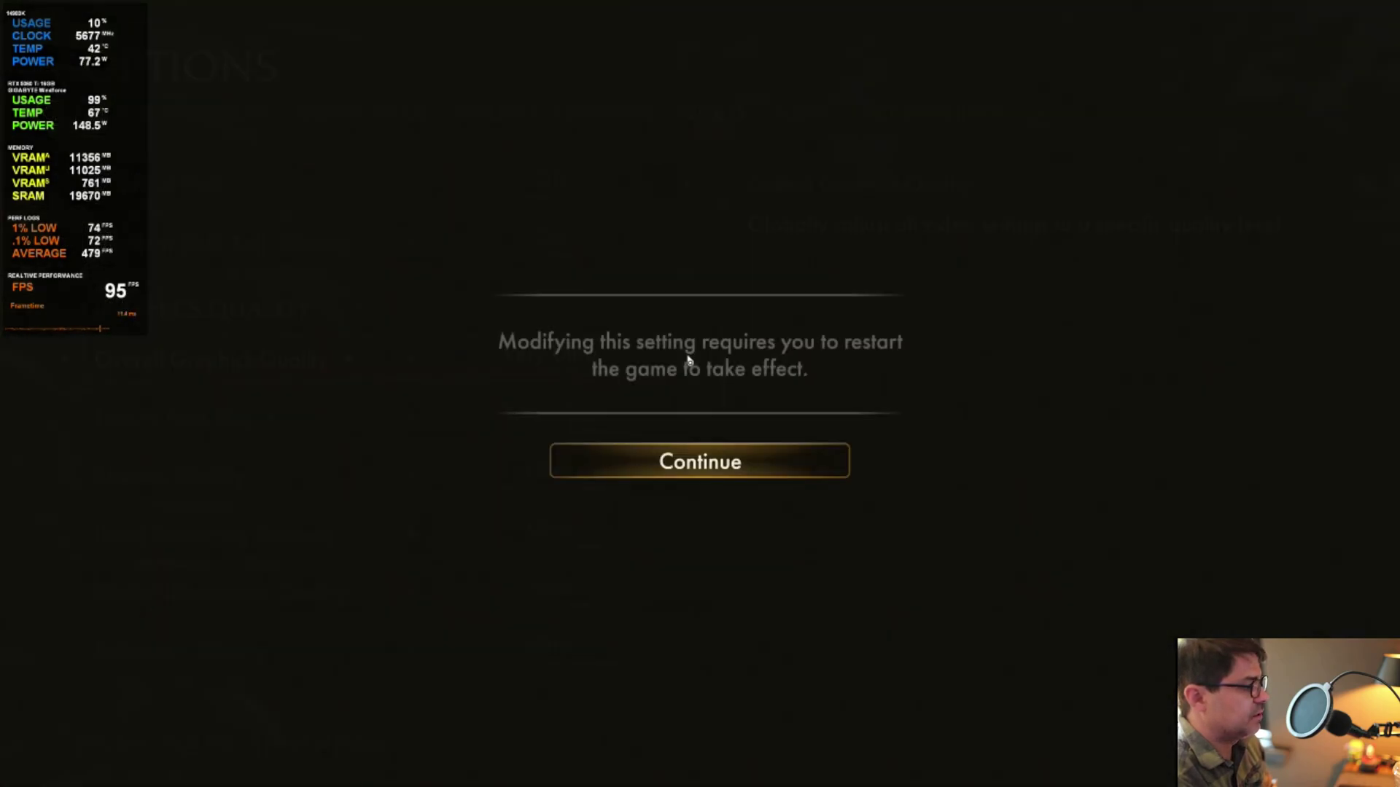
click(701, 467)
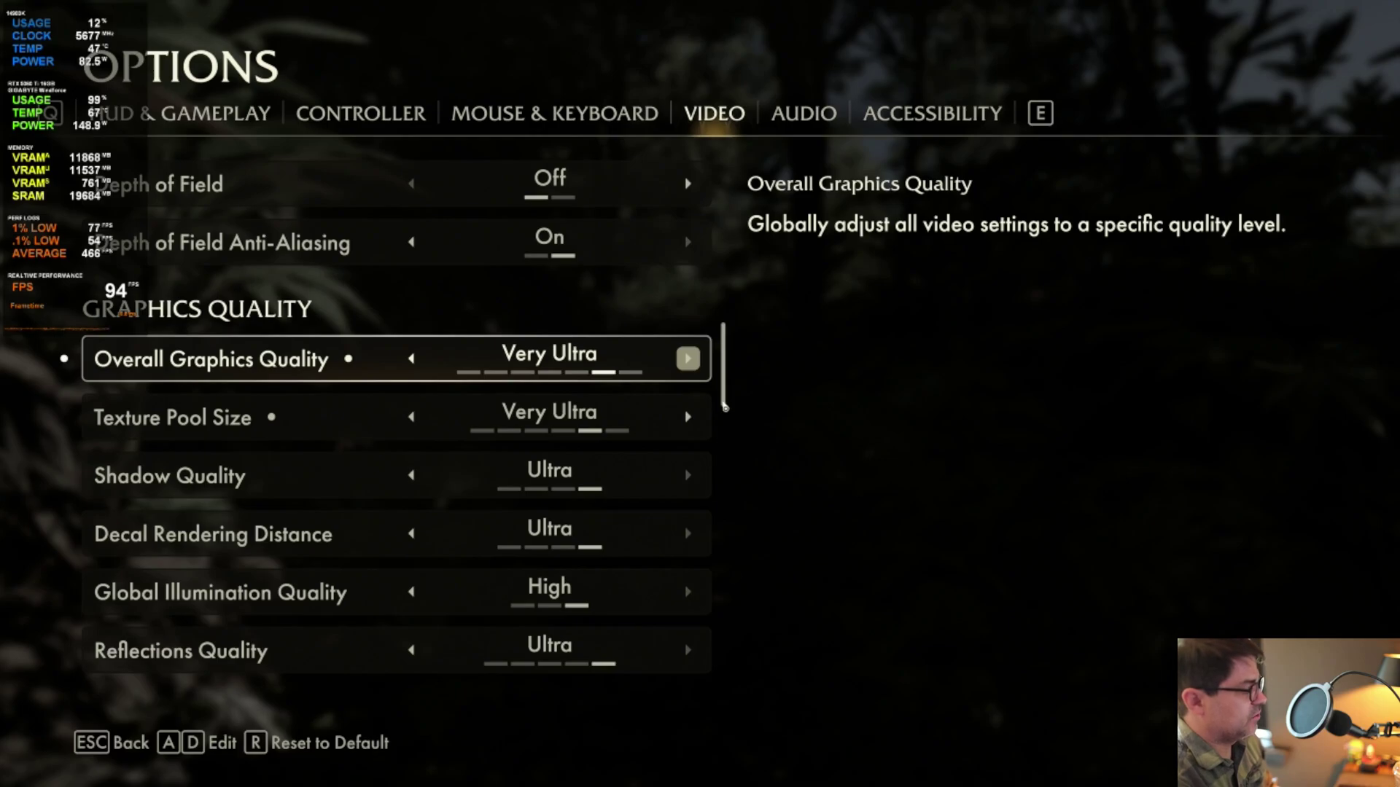
Step: Leave the video options and quit the current game to the main menu, confirming the quit
key(Escape)
click(219, 678)
click(597, 488)
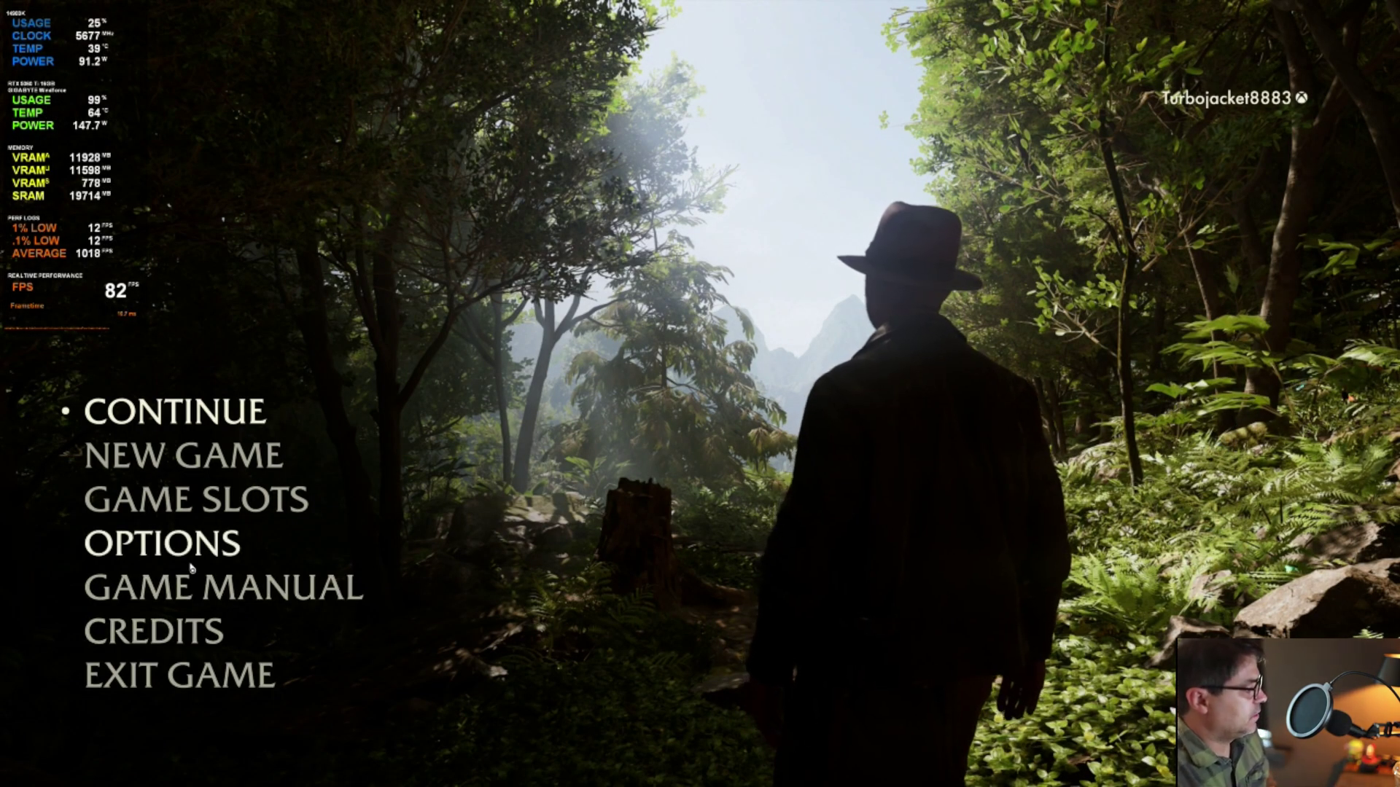
Step: Examine the video options from the main menu, from the Very Ultra overall graphics quality and texture pool size down to path tracing and ray tracing
click(234, 584)
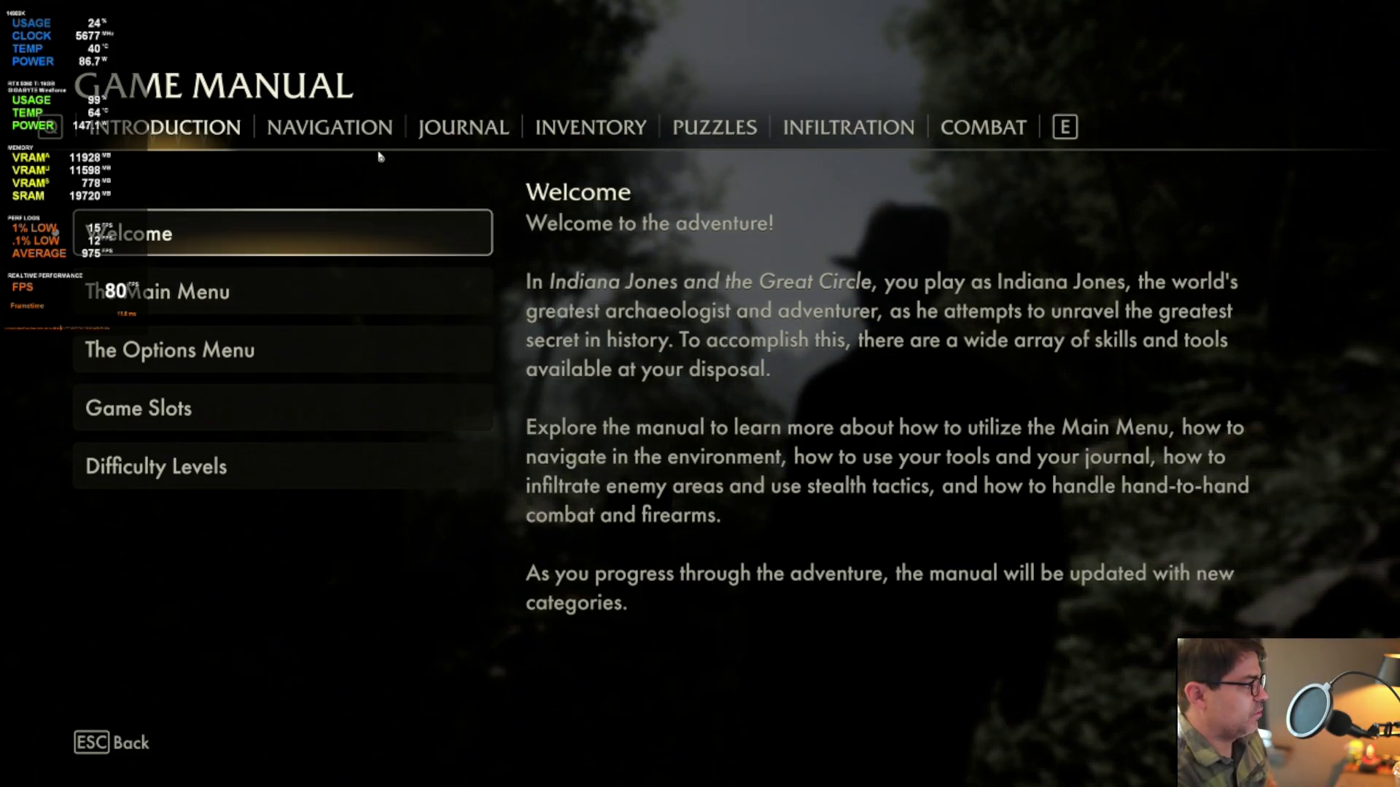
key(Escape)
key(Up)
key(Return)
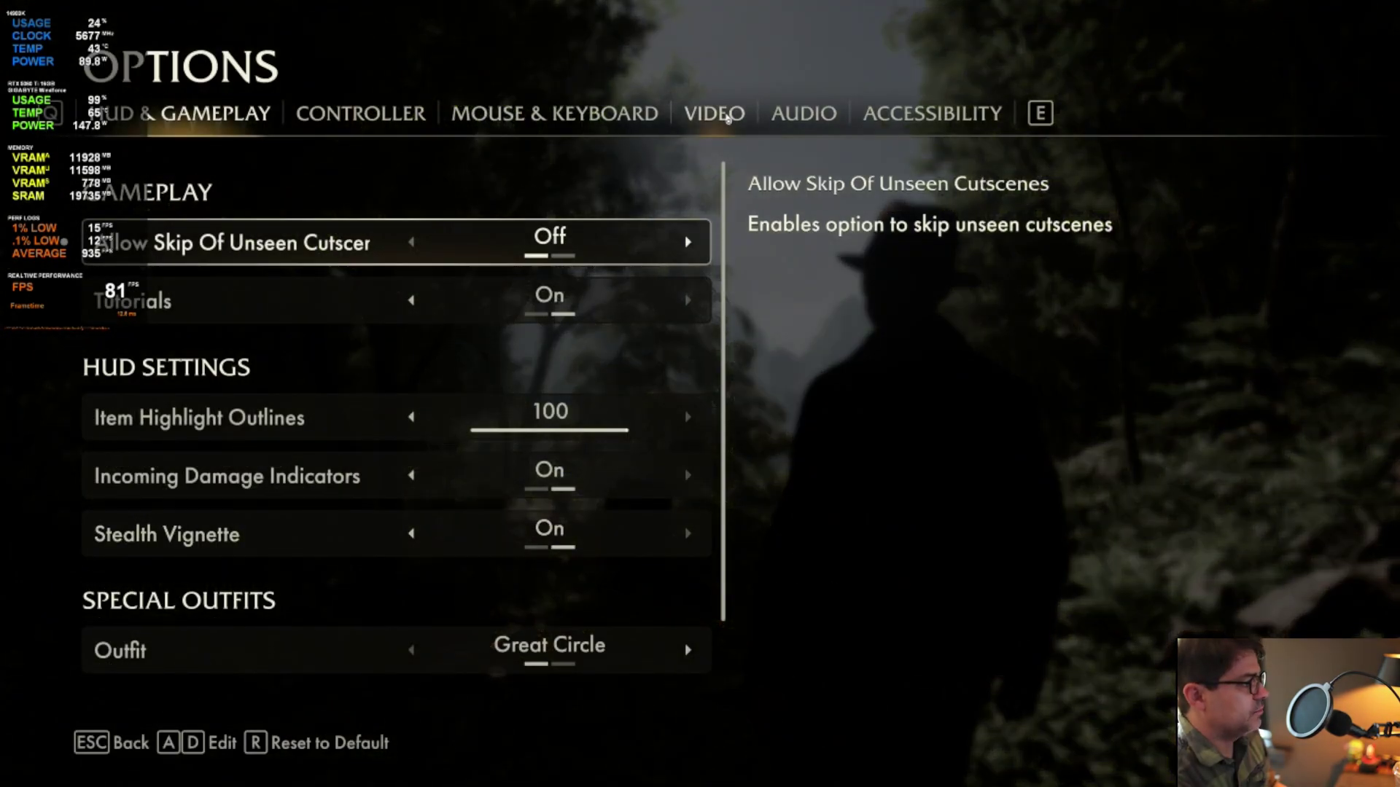
click(729, 116)
scroll(637, 481, down, 10)
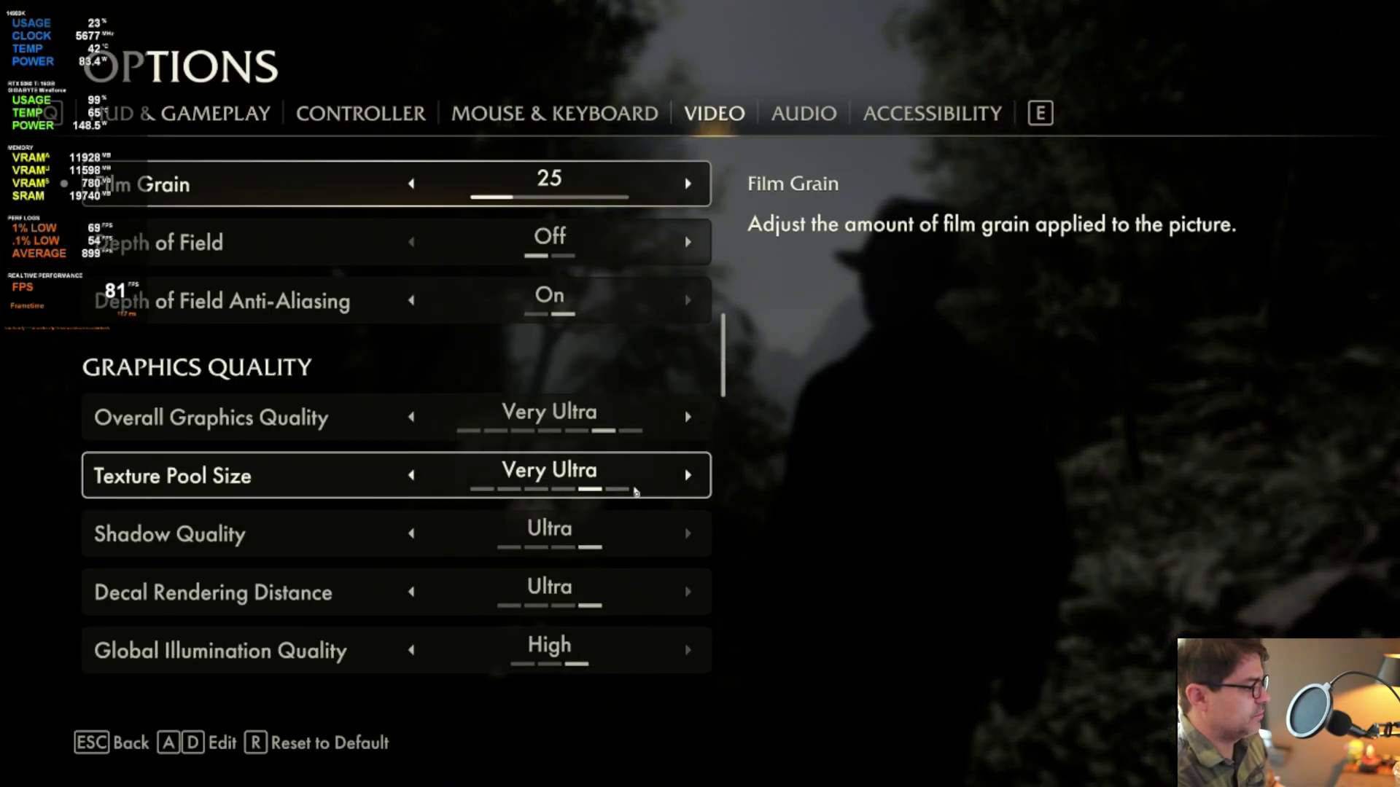
scroll(639, 540, down, 5)
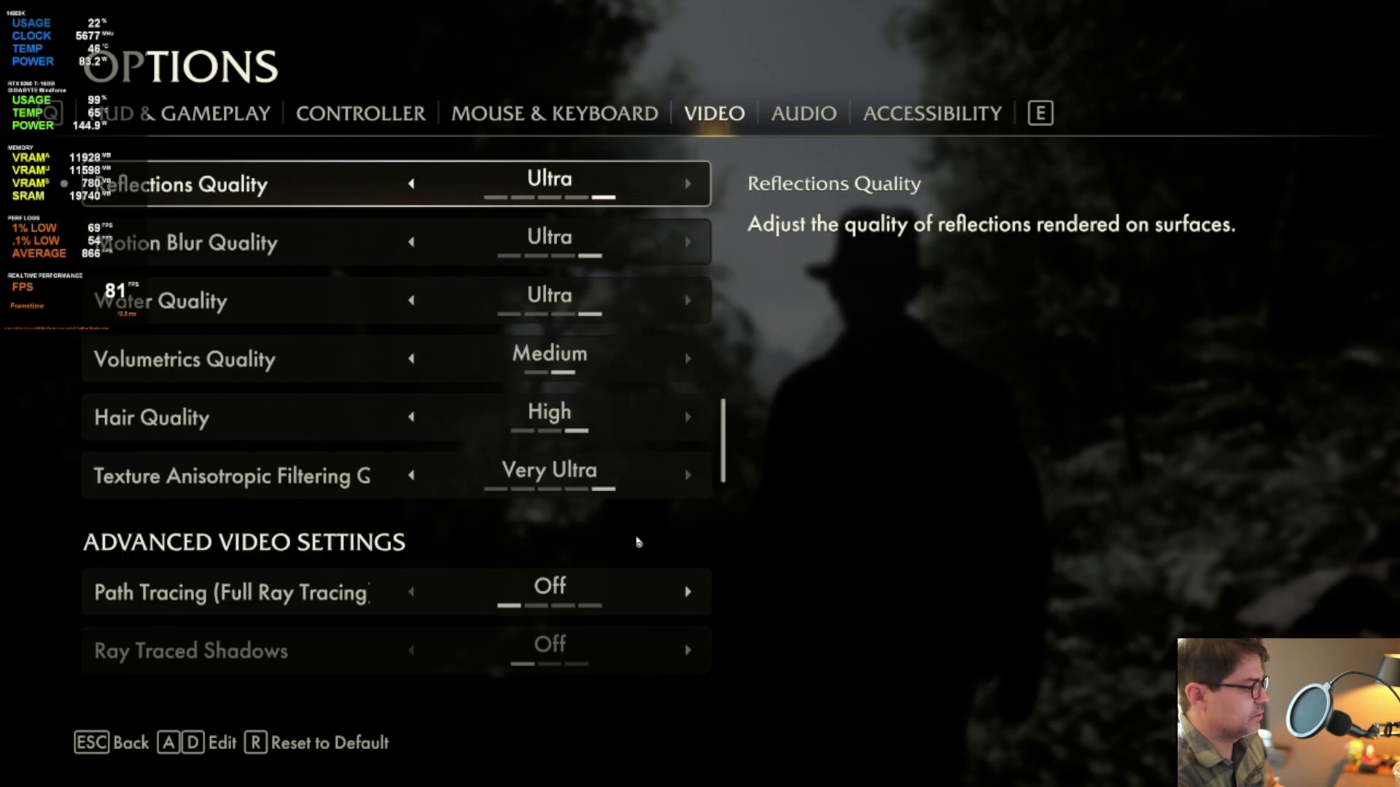
scroll(638, 542, down, 1)
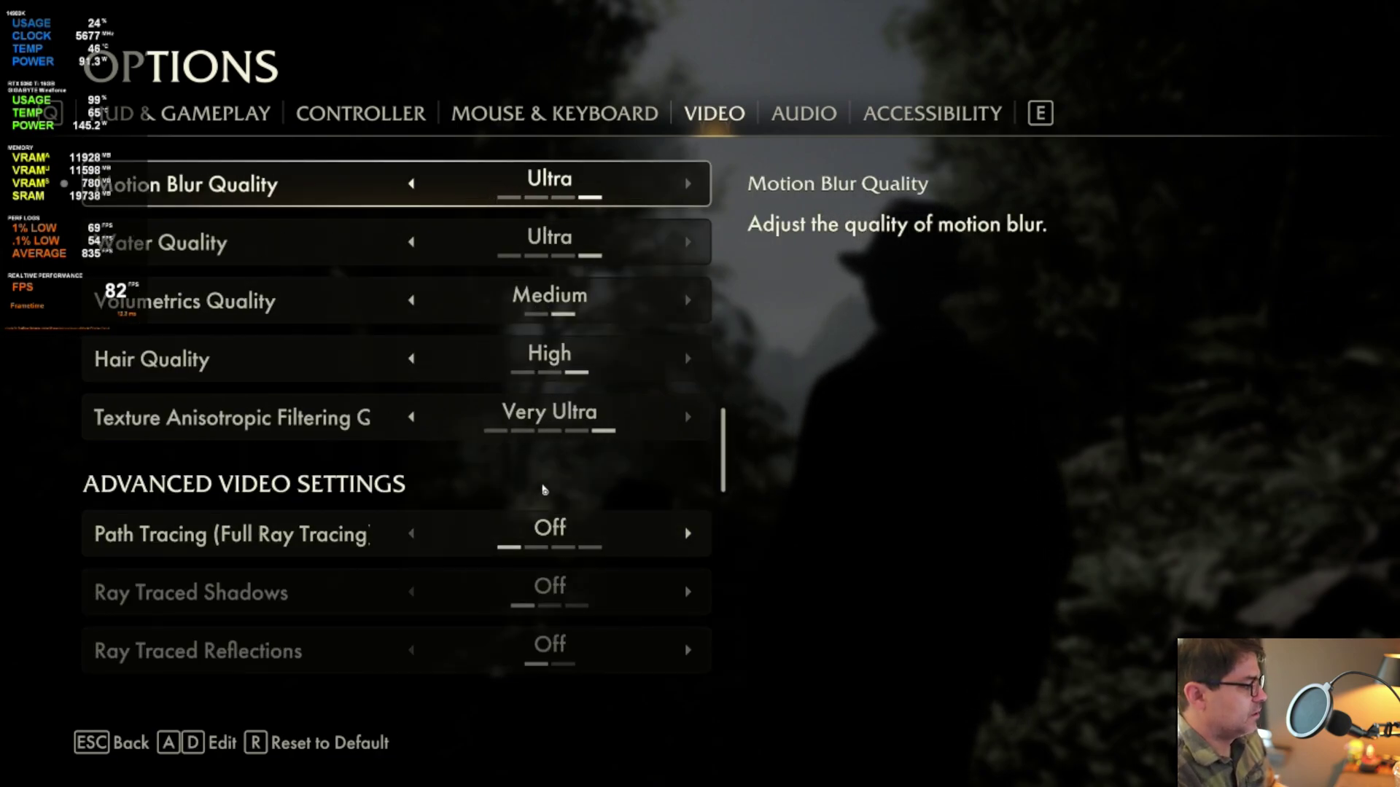
key(Escape)
Step: Continue the saved game and run along the jungle path at Very Ultra graphics quality toward the Blood Temple objective
click(172, 411)
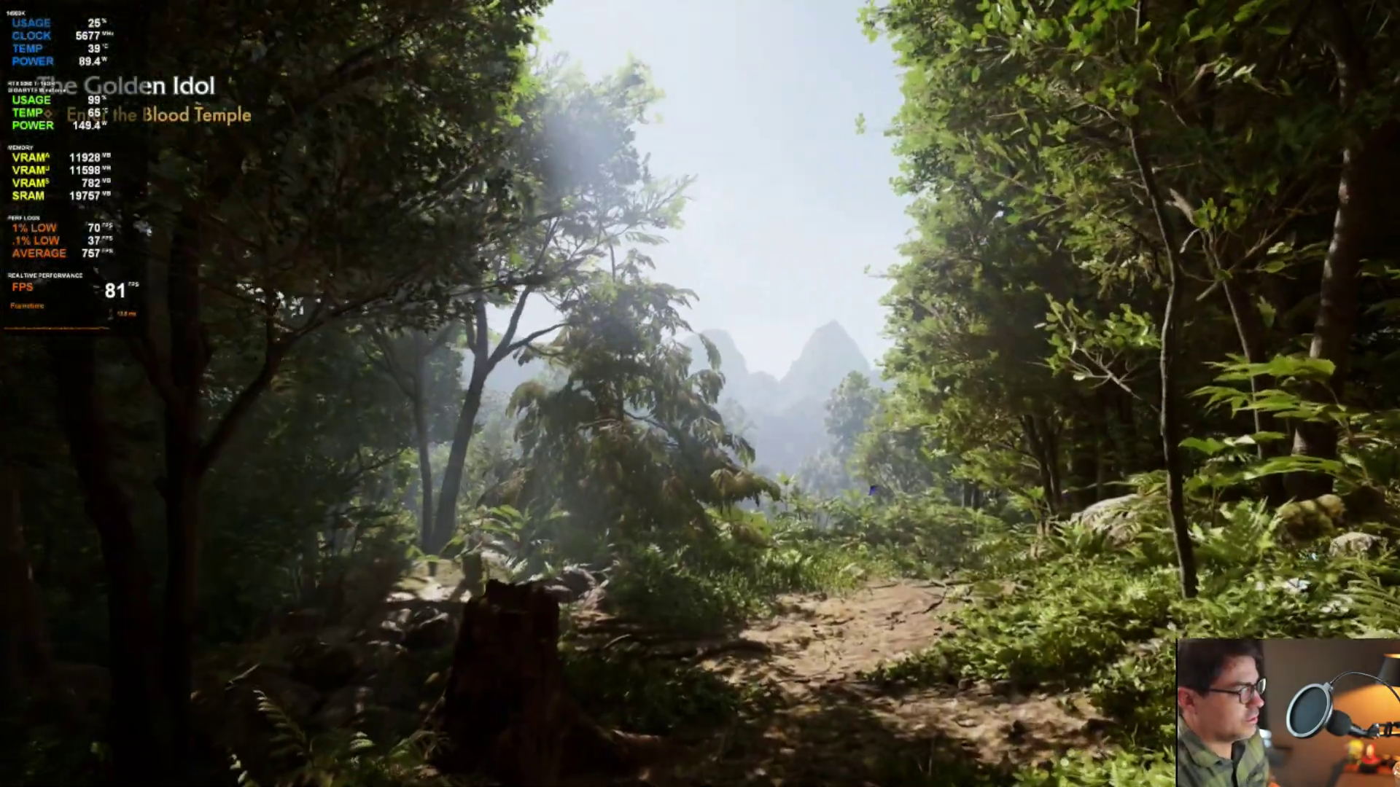
key(w)
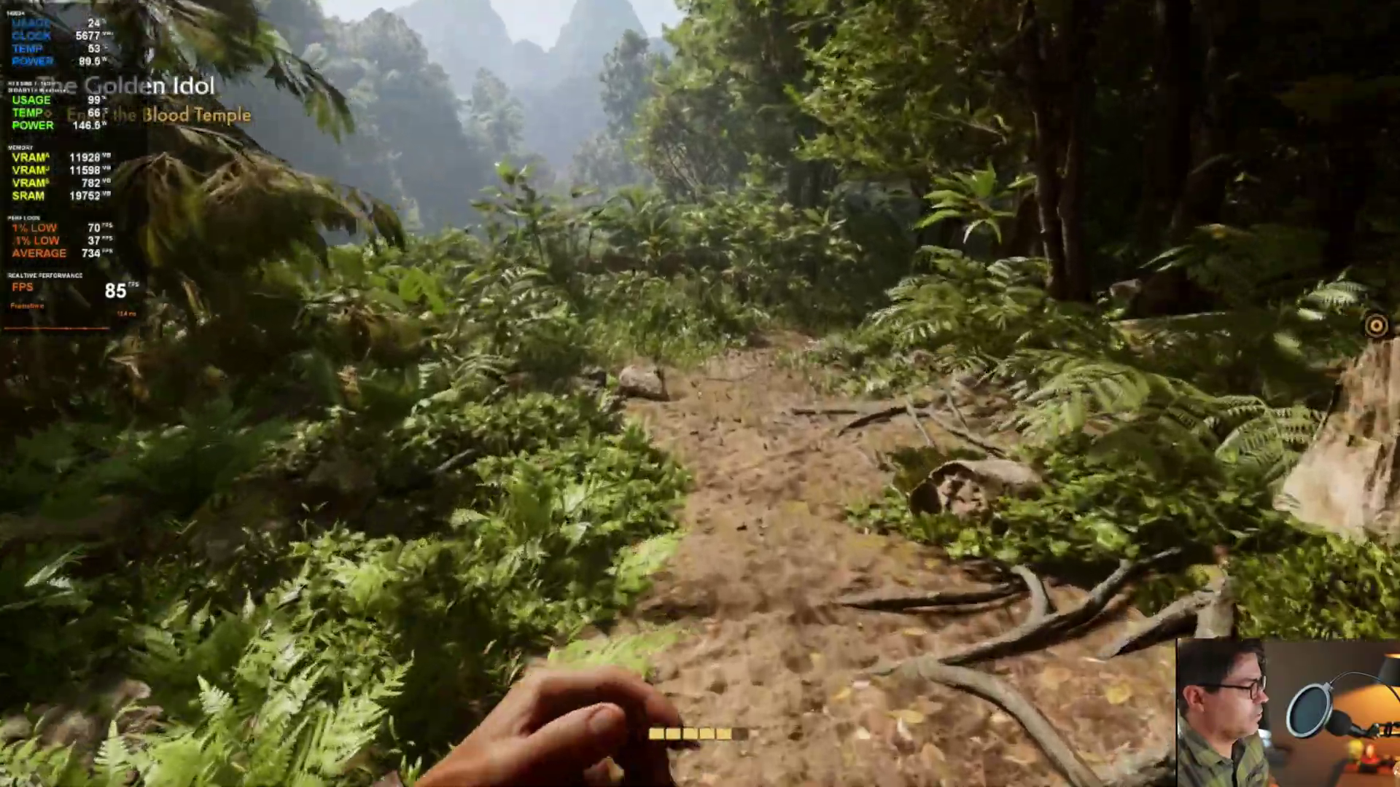
key(w)
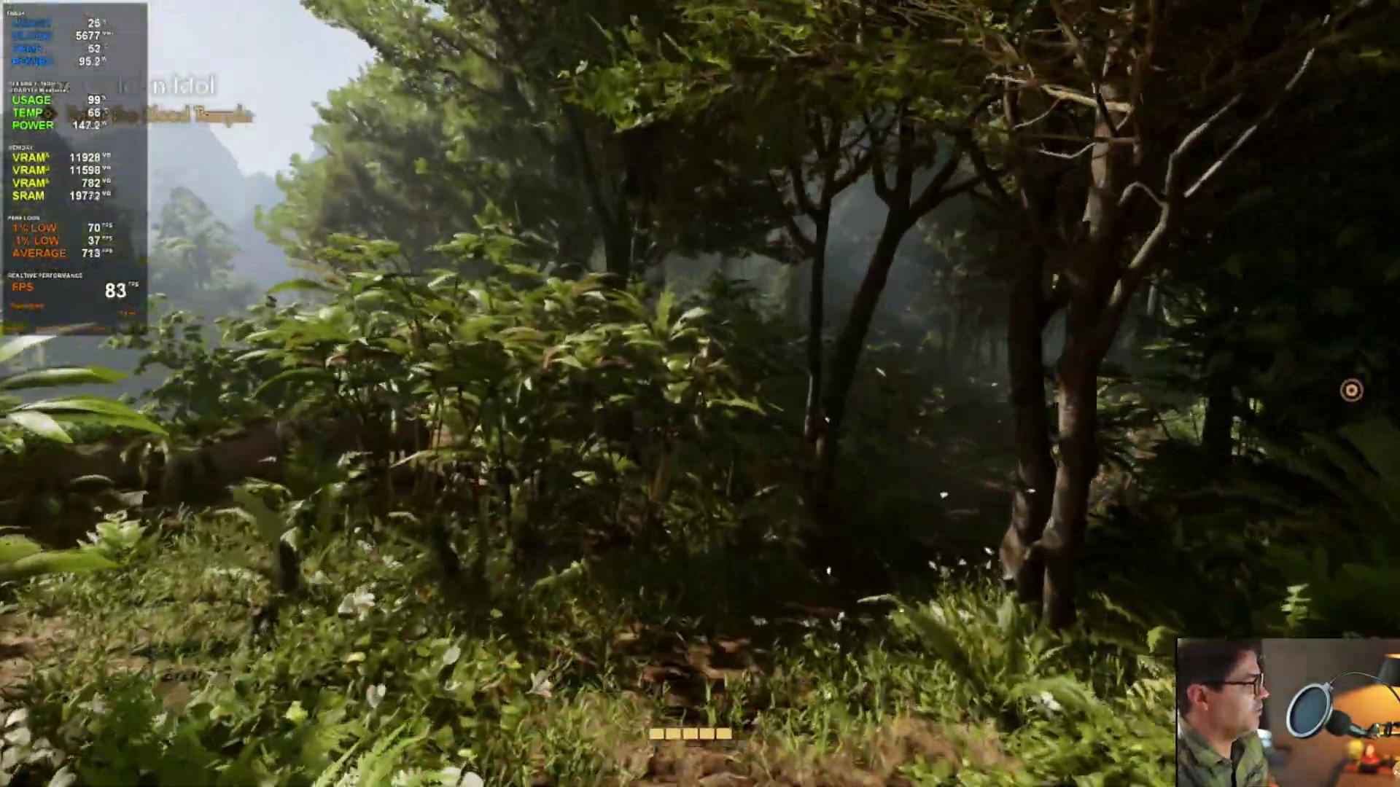
key(w)
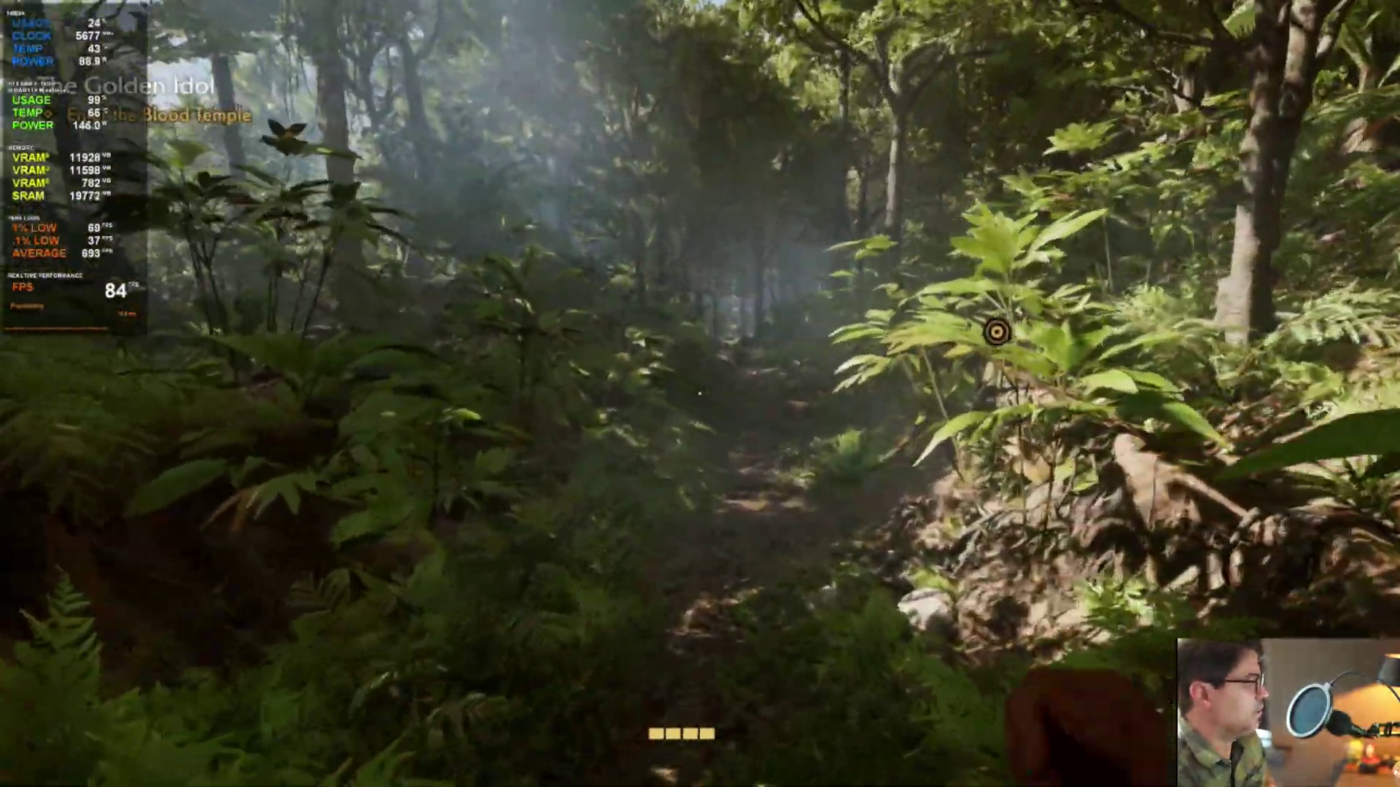
key(w)
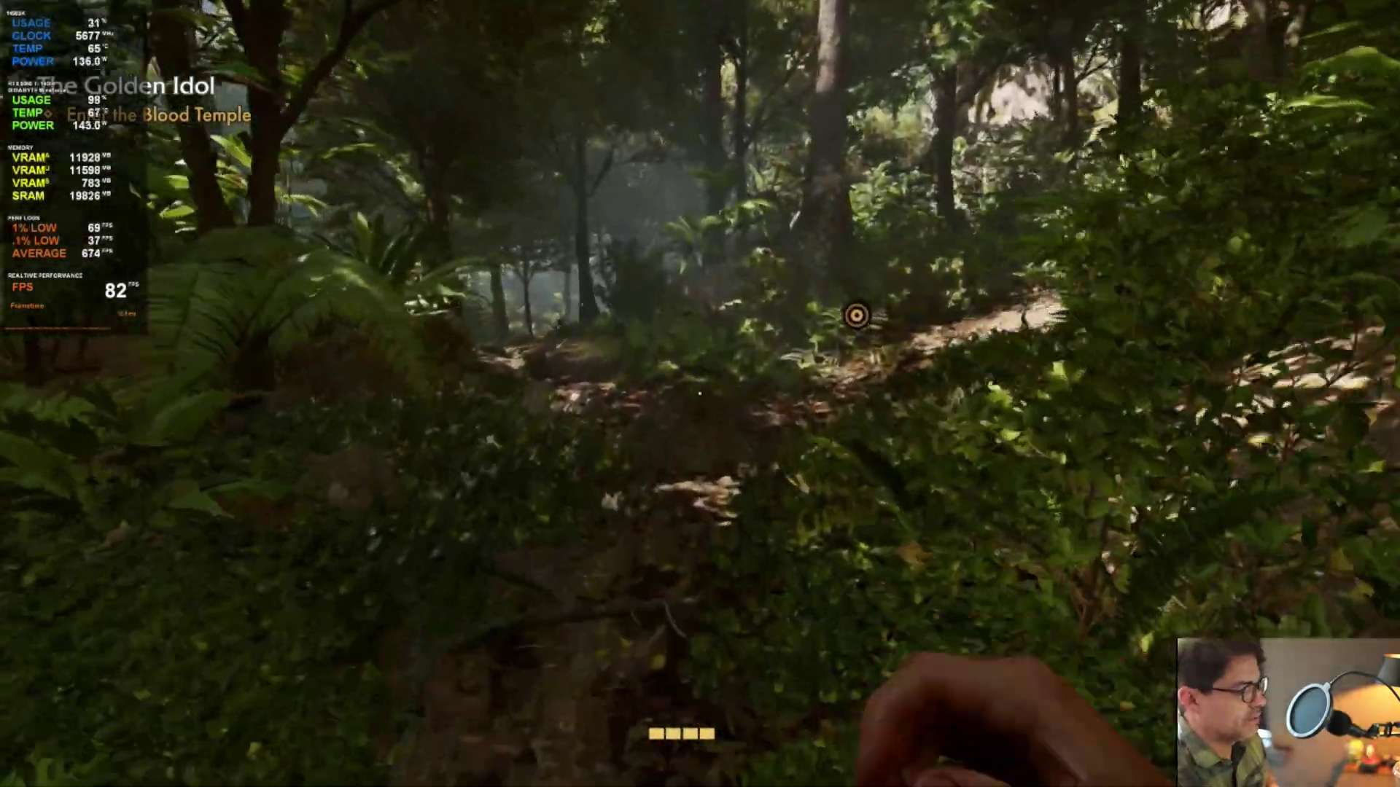
key(w)
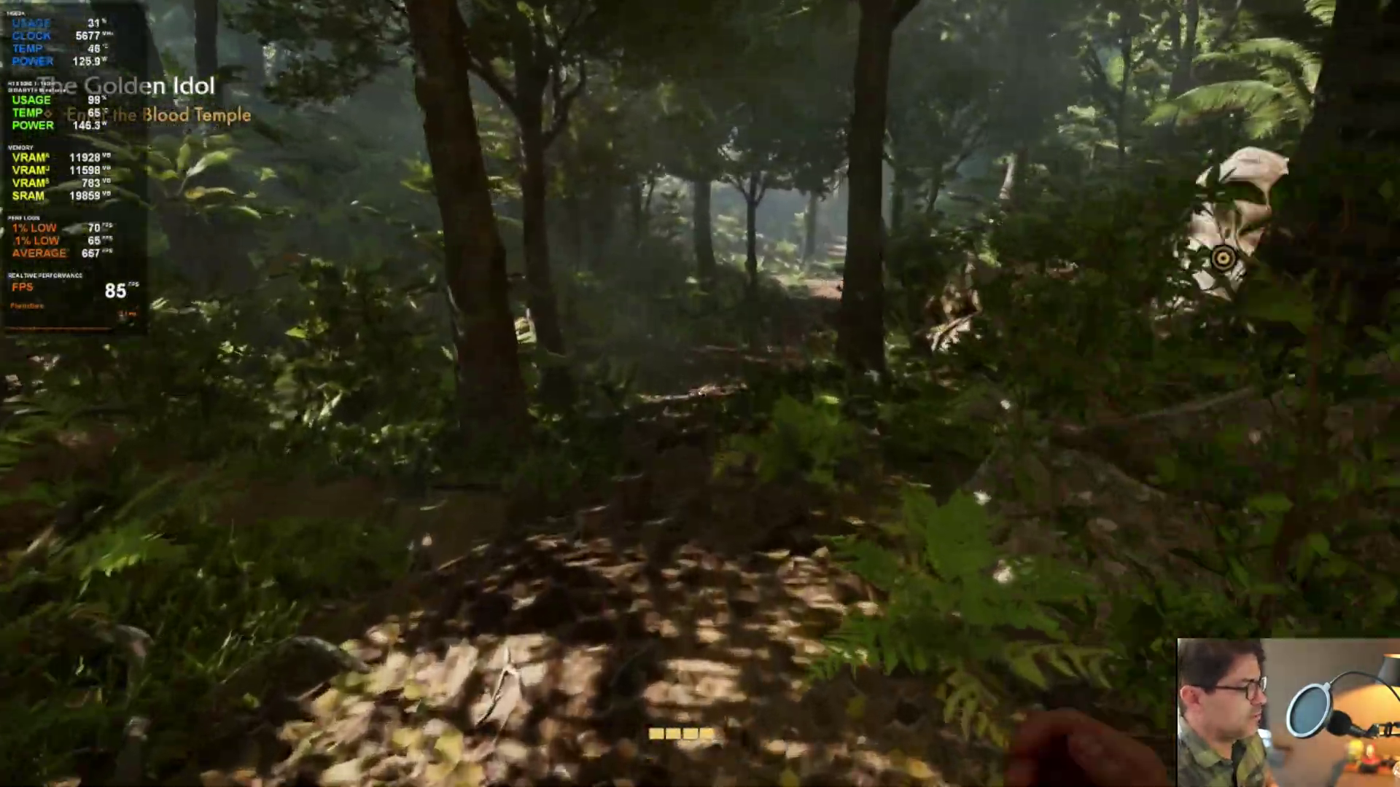
key(w)
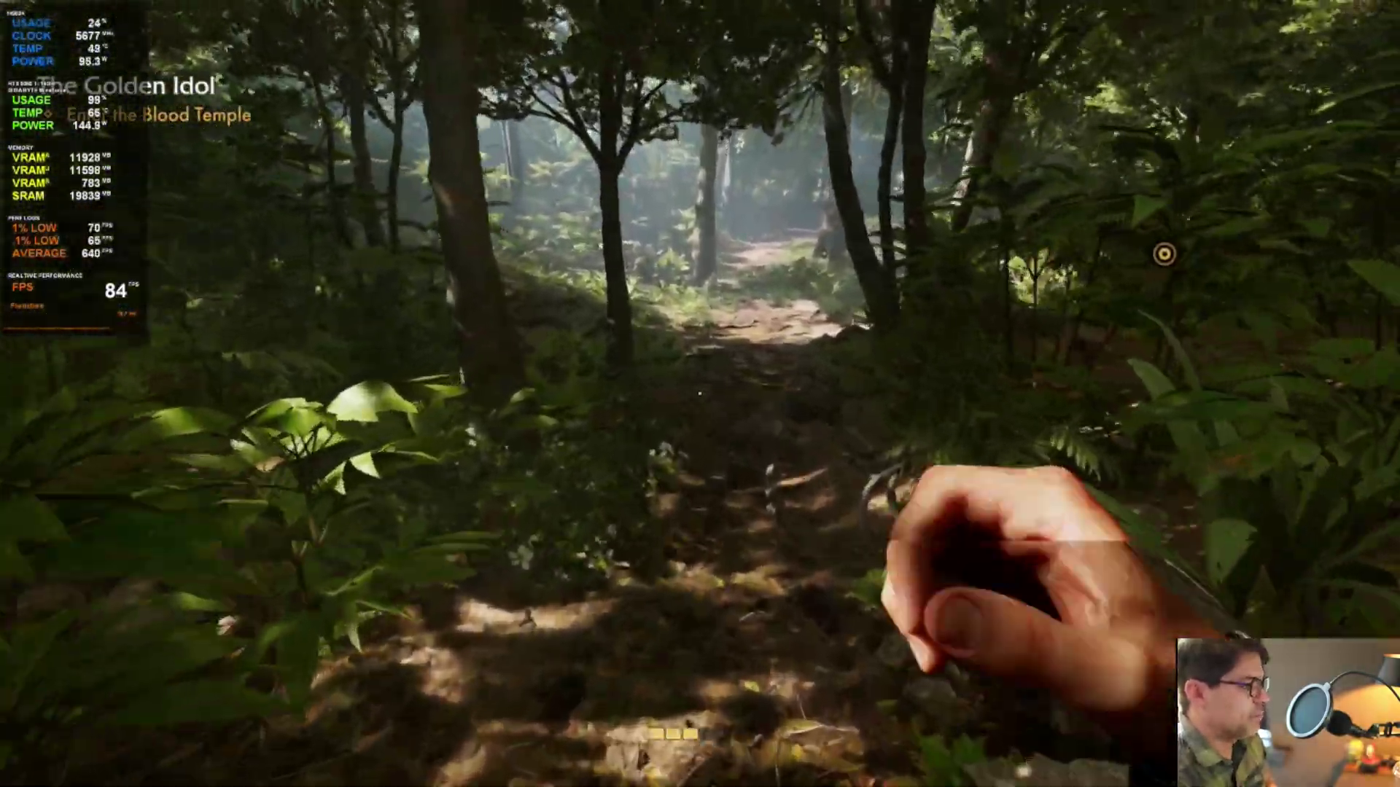
key(w)
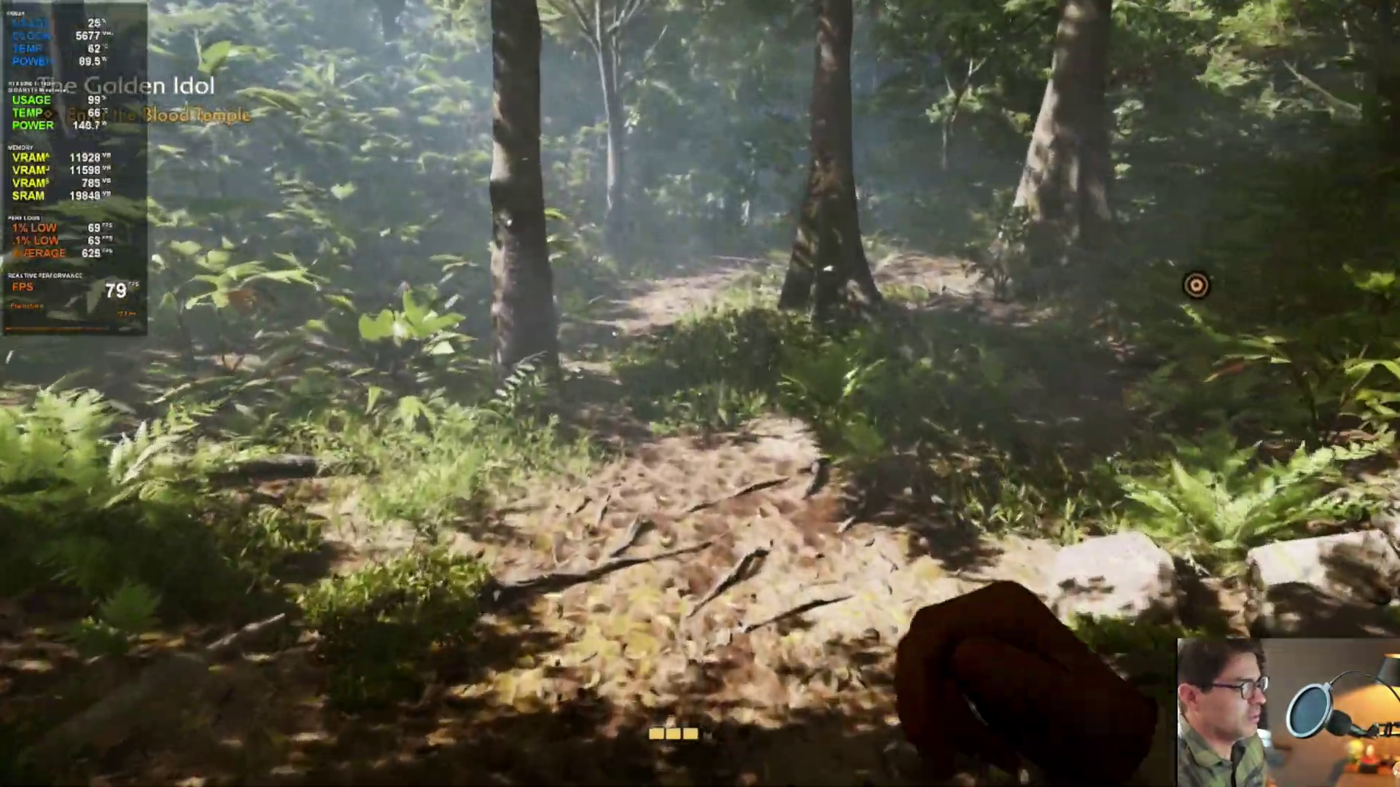
key(w)
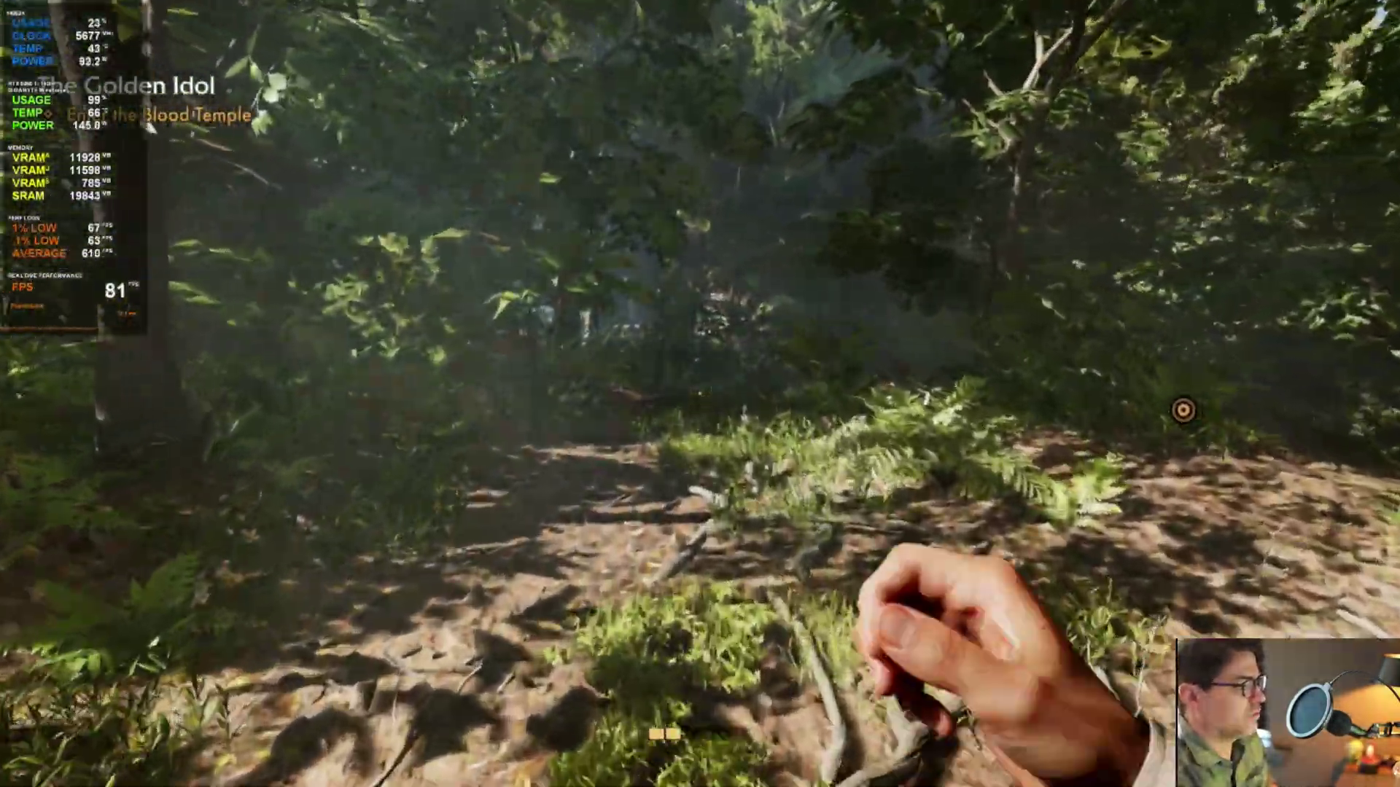
key(w)
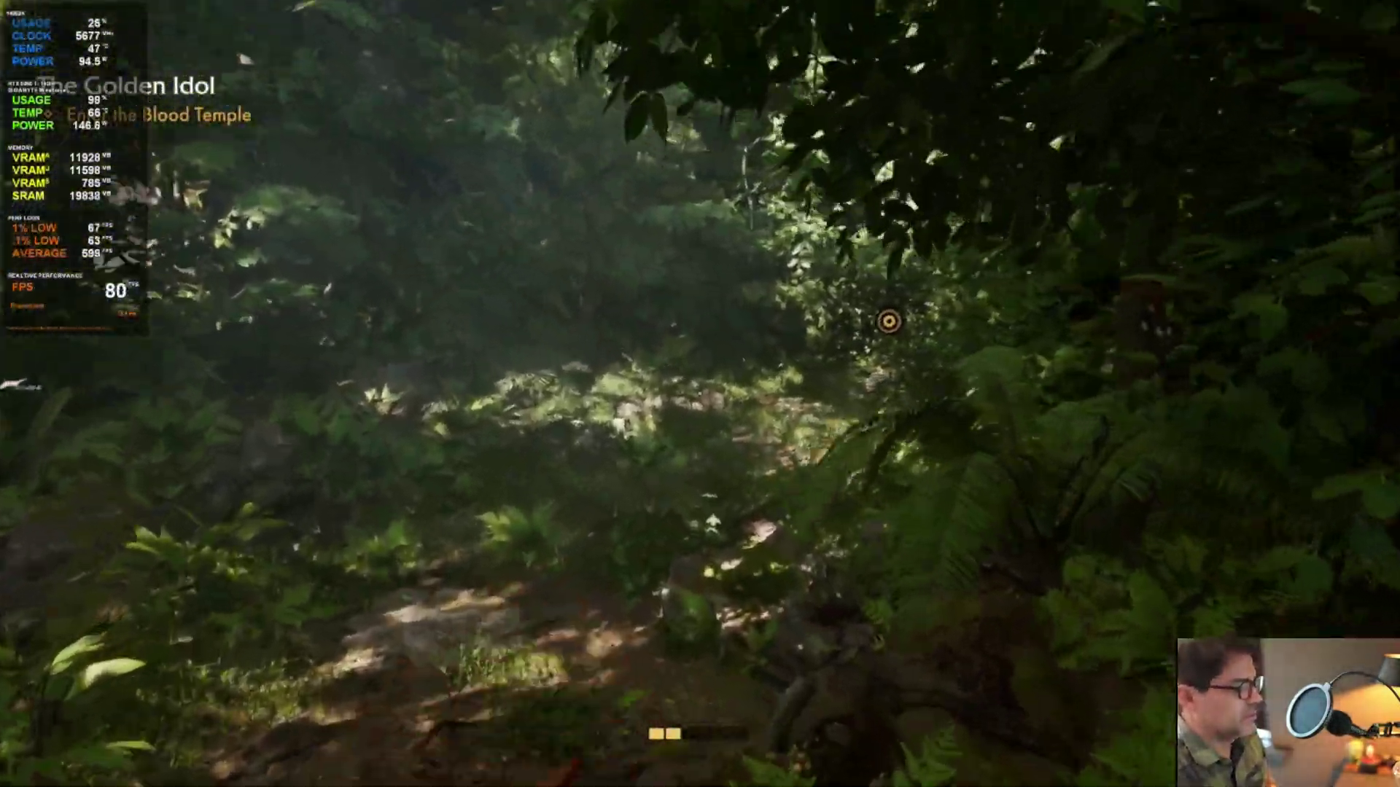
key(w)
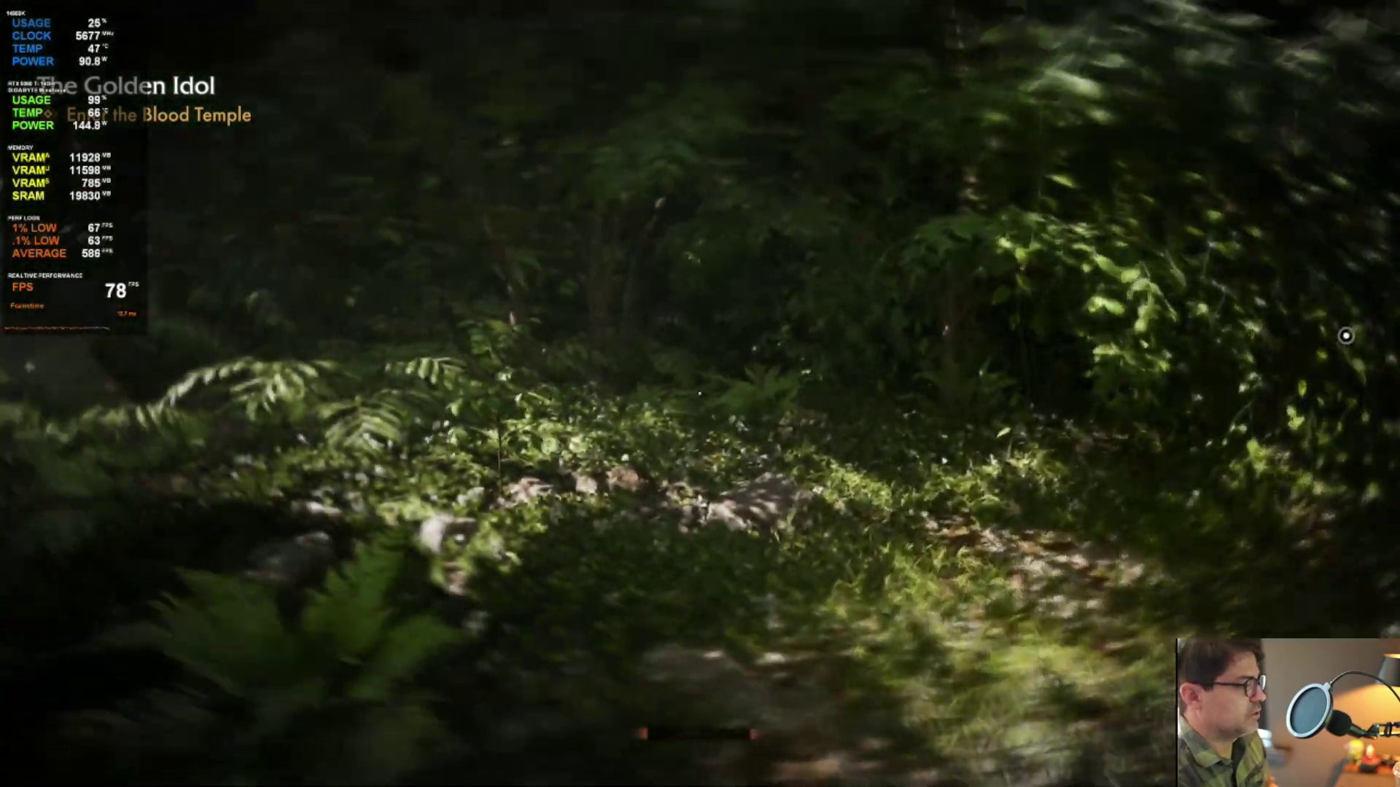
key(w)
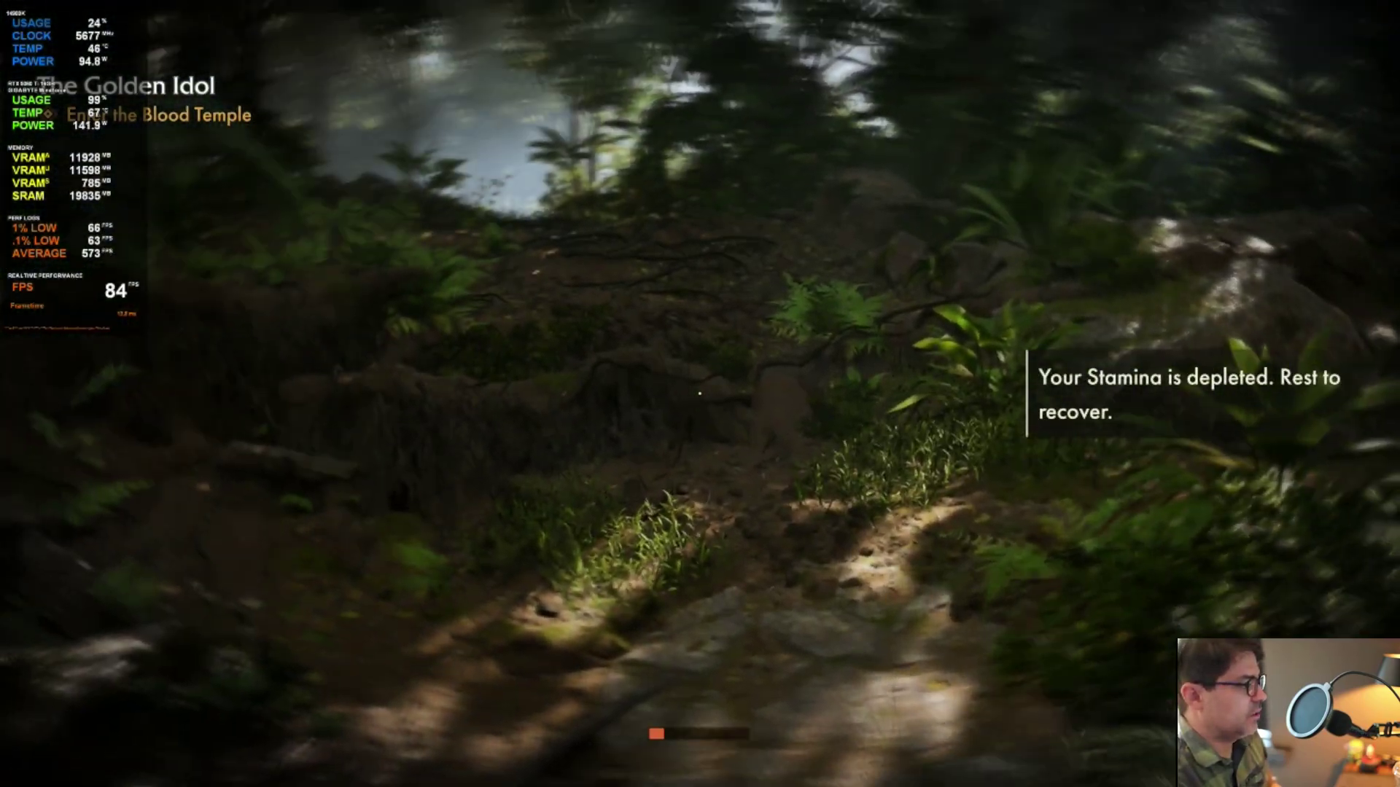
Step: Pause the game, set Overall Graphics Quality to Supreme in the video options and accept the restart notice
key(Escape)
click(167, 592)
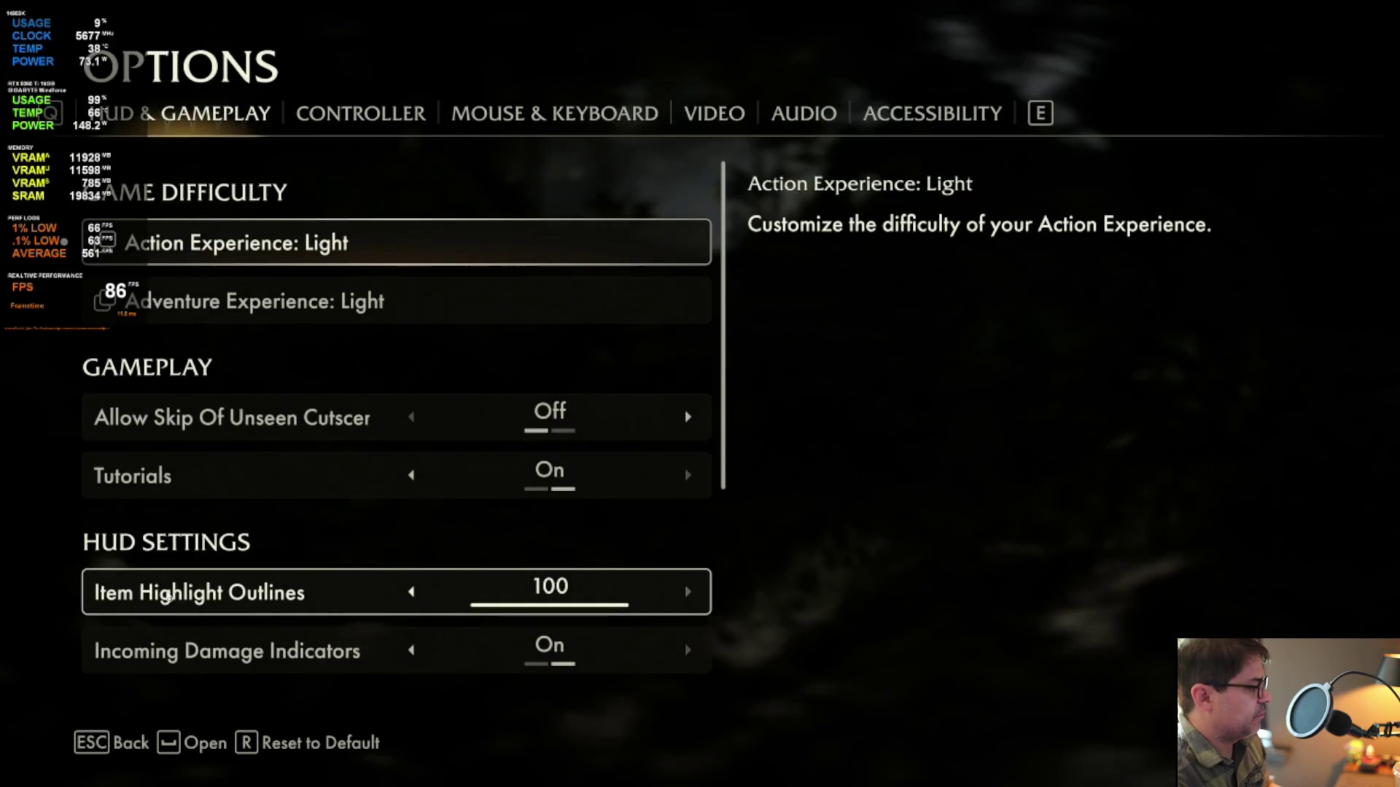
click(743, 113)
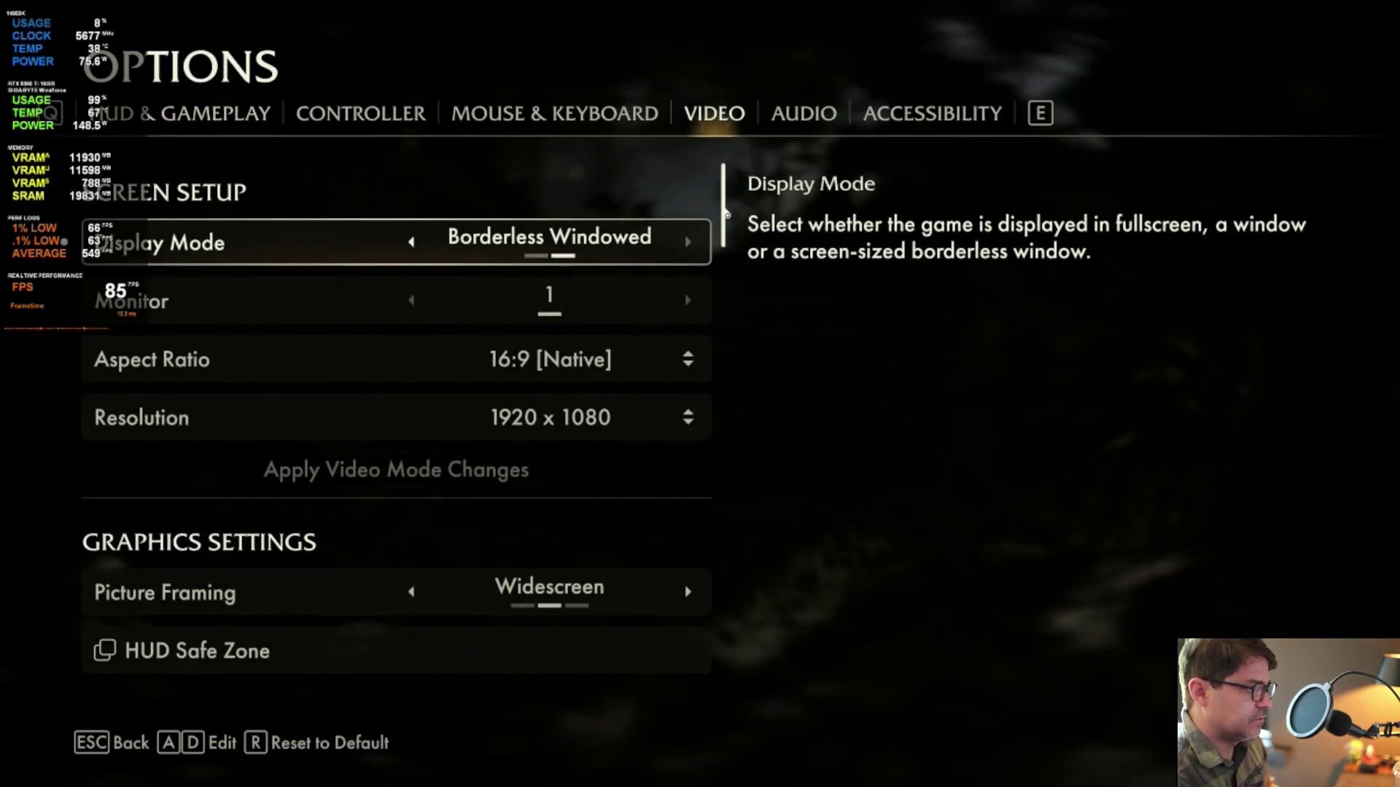
drag(725, 215, 728, 314)
click(685, 361)
click(588, 459)
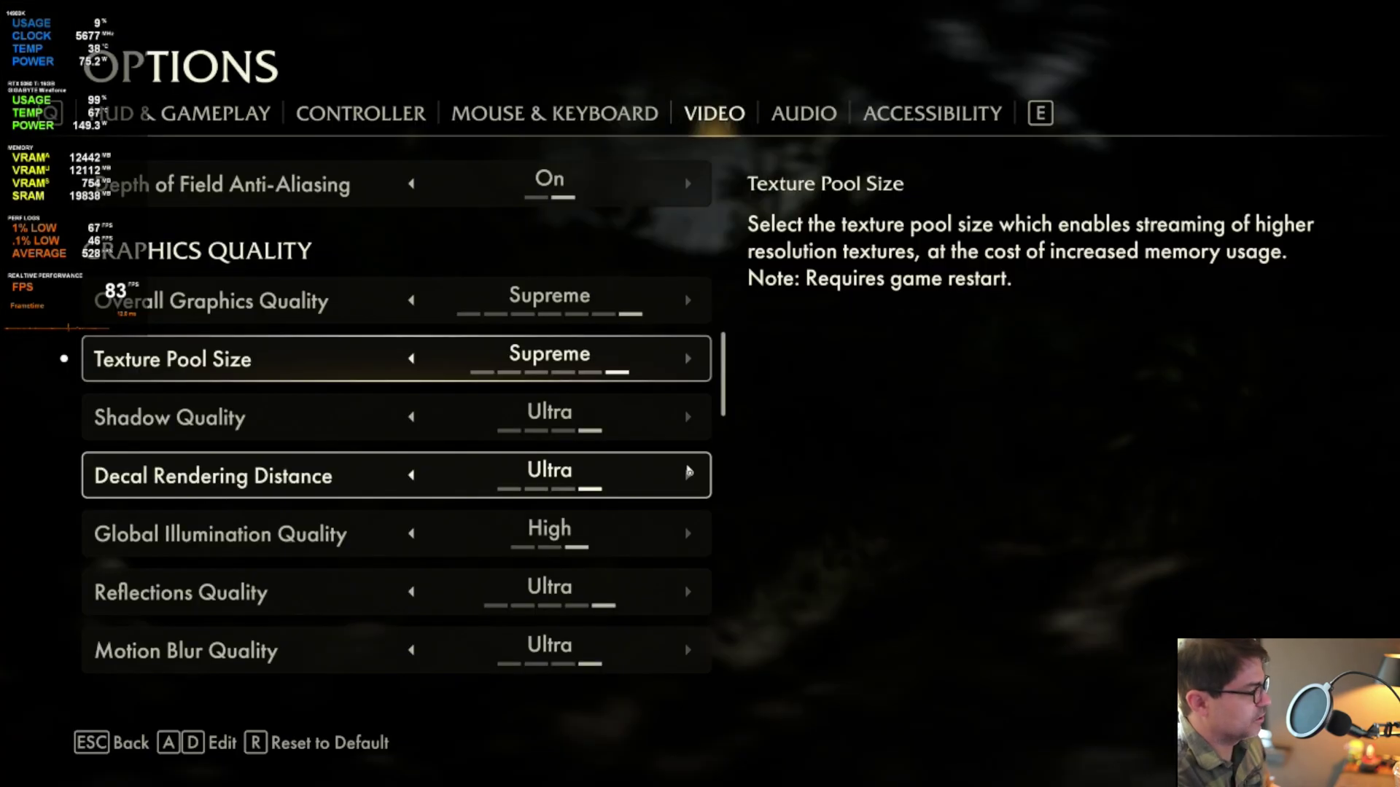
Step: Close the options and quit to the main menu with the Supreme preset selected, confirming the quit
key(Escape)
click(264, 679)
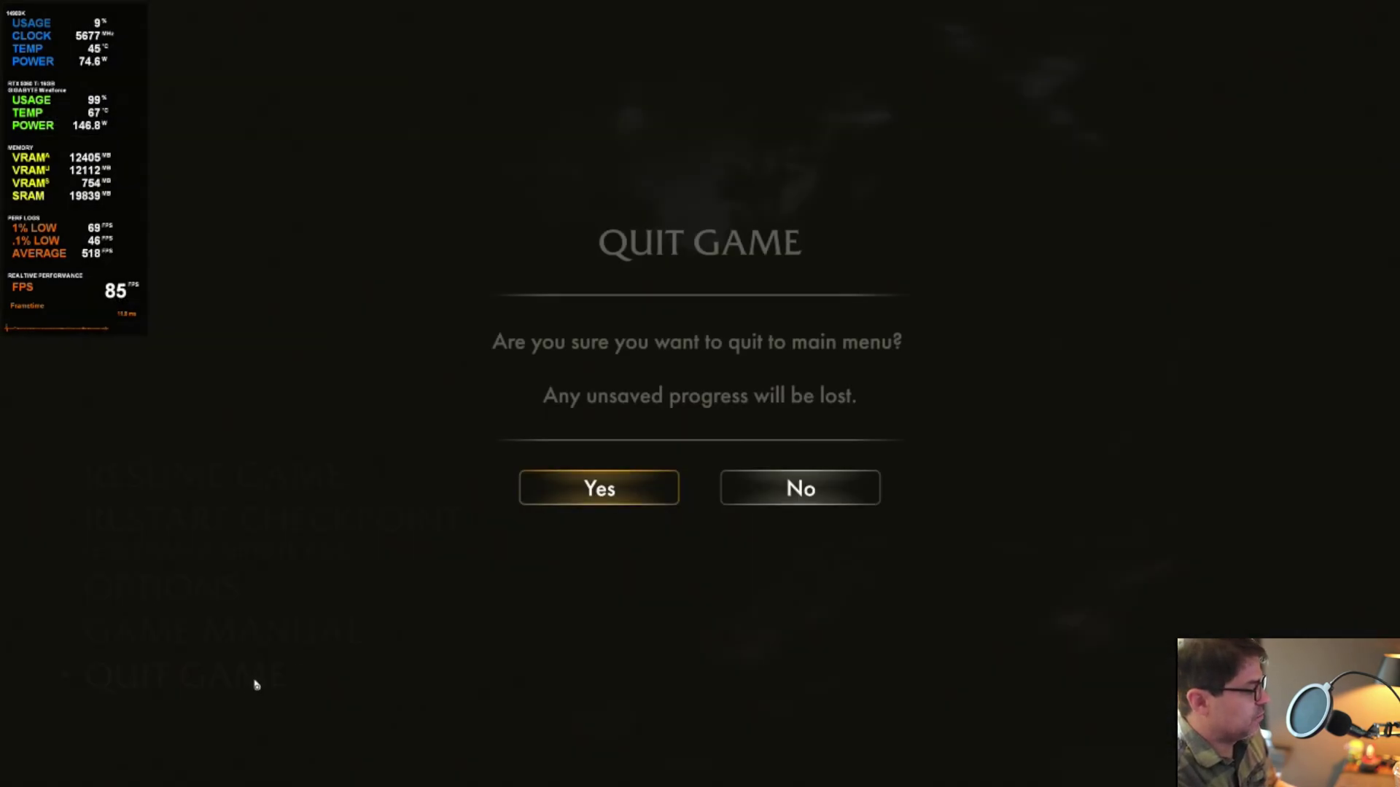
click(583, 490)
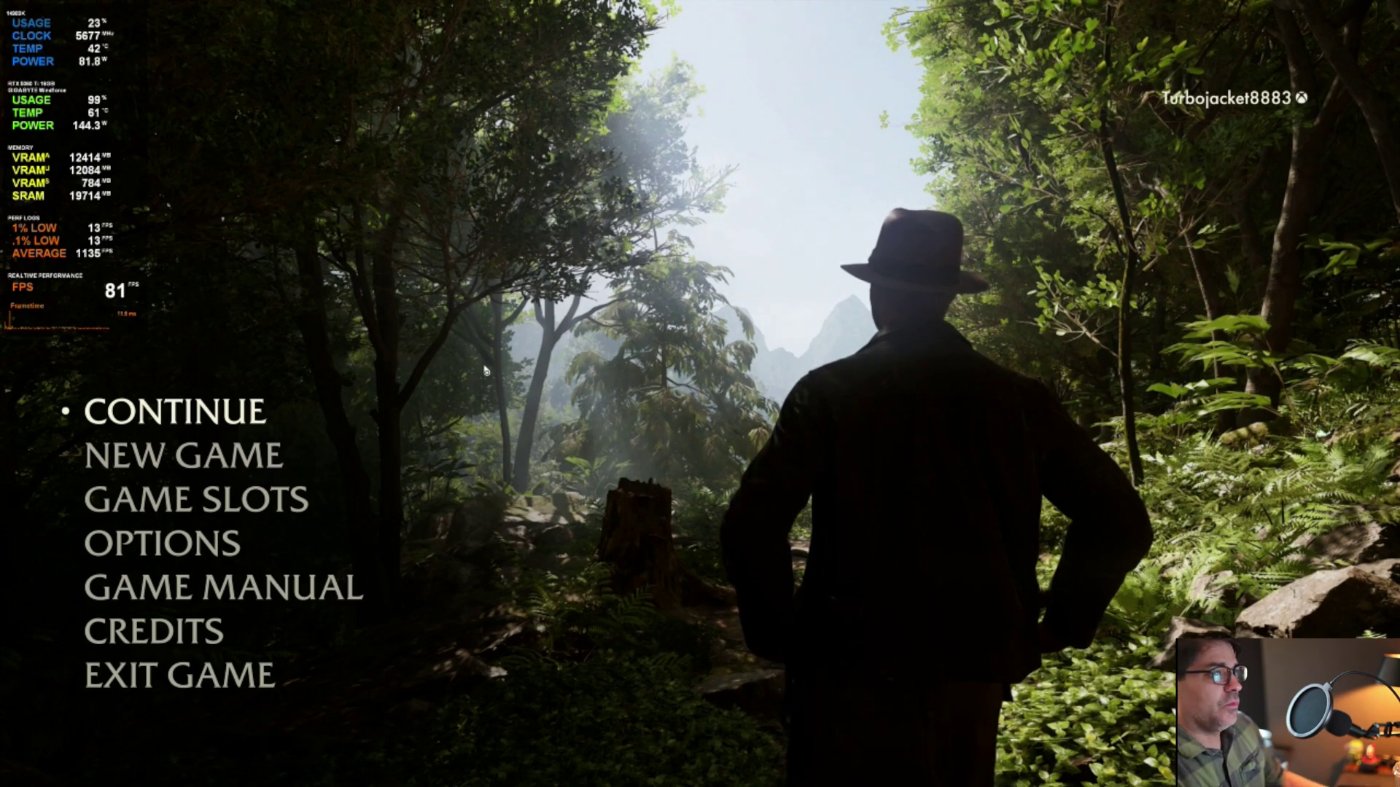
Step: Examine the video options from the main menu, from the display mode and resolution through the Supreme quality settings down to path tracing
click(161, 543)
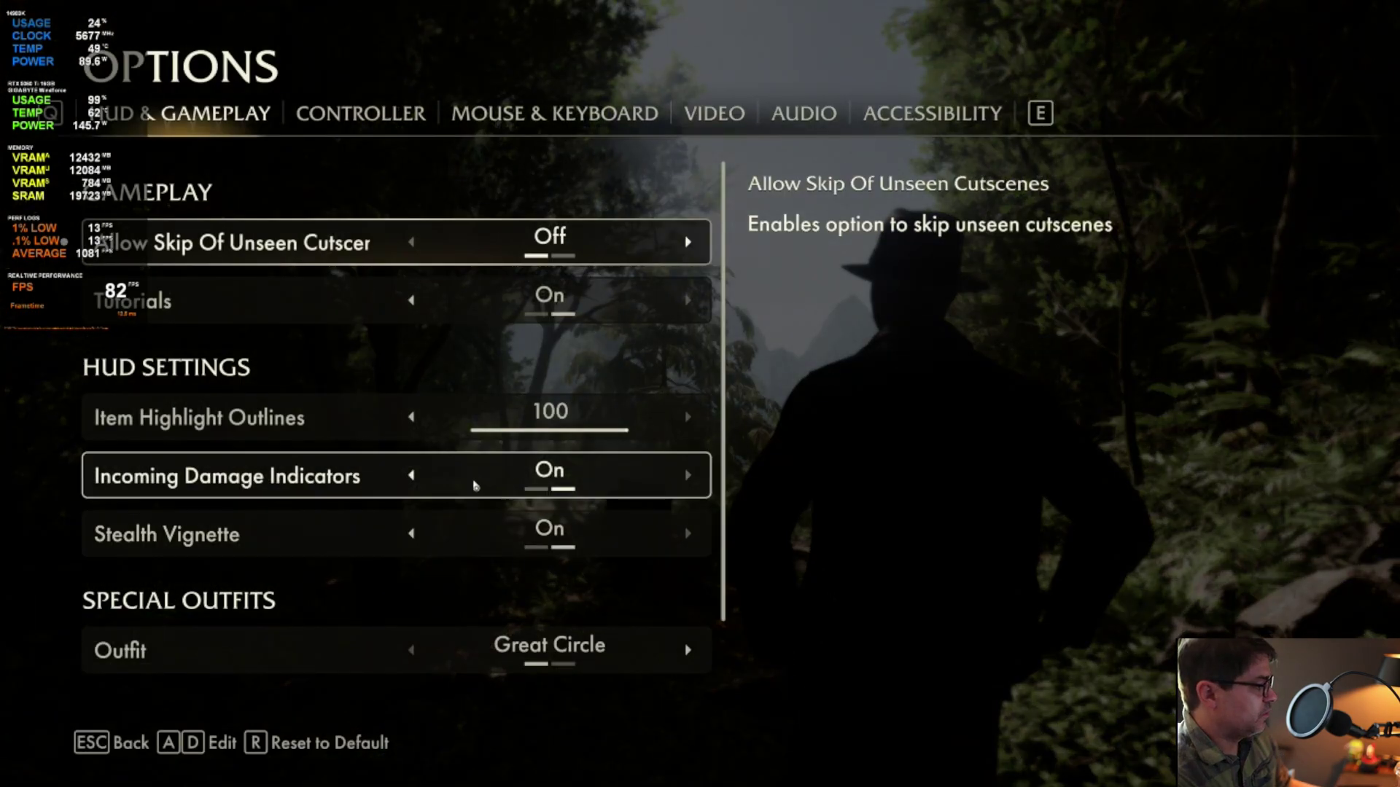
click(729, 125)
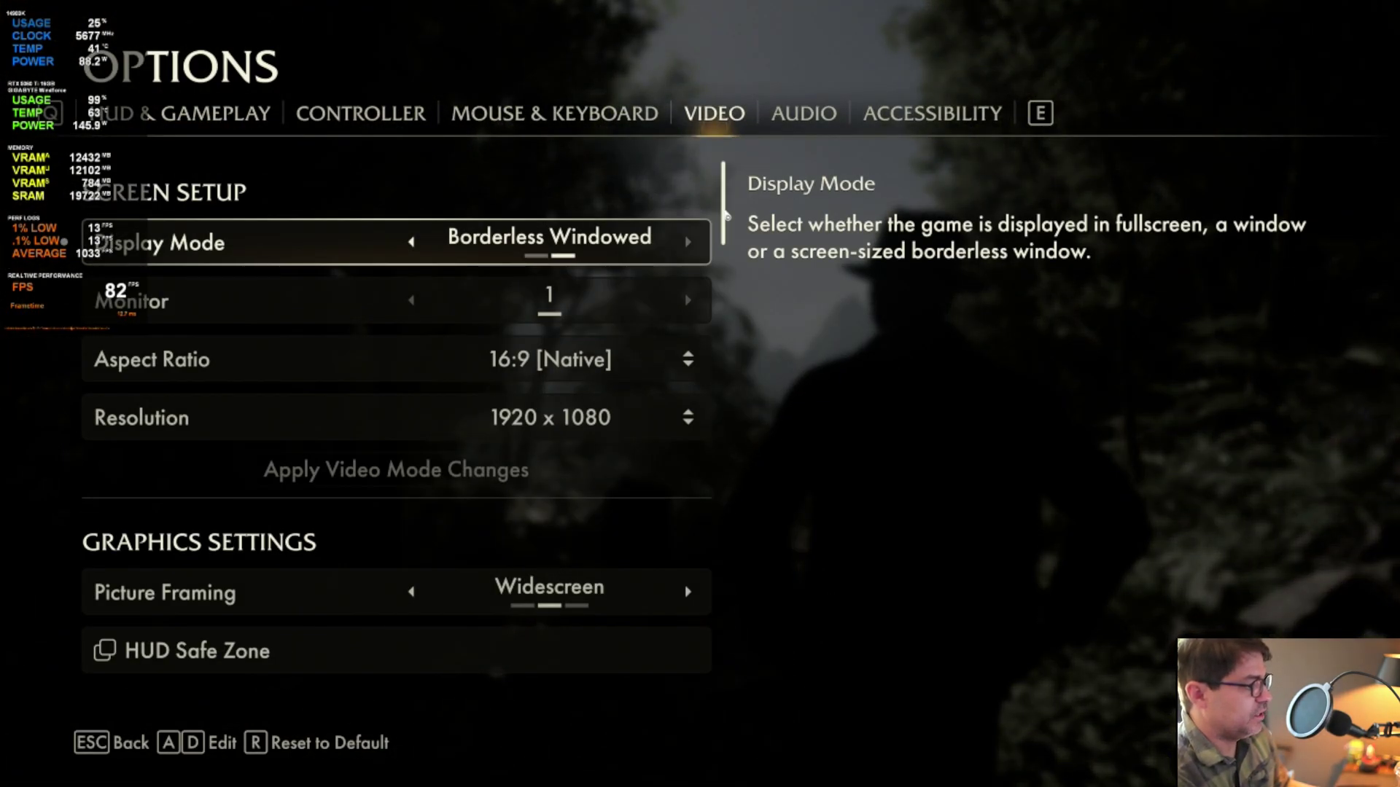
scroll(726, 217, down, 10)
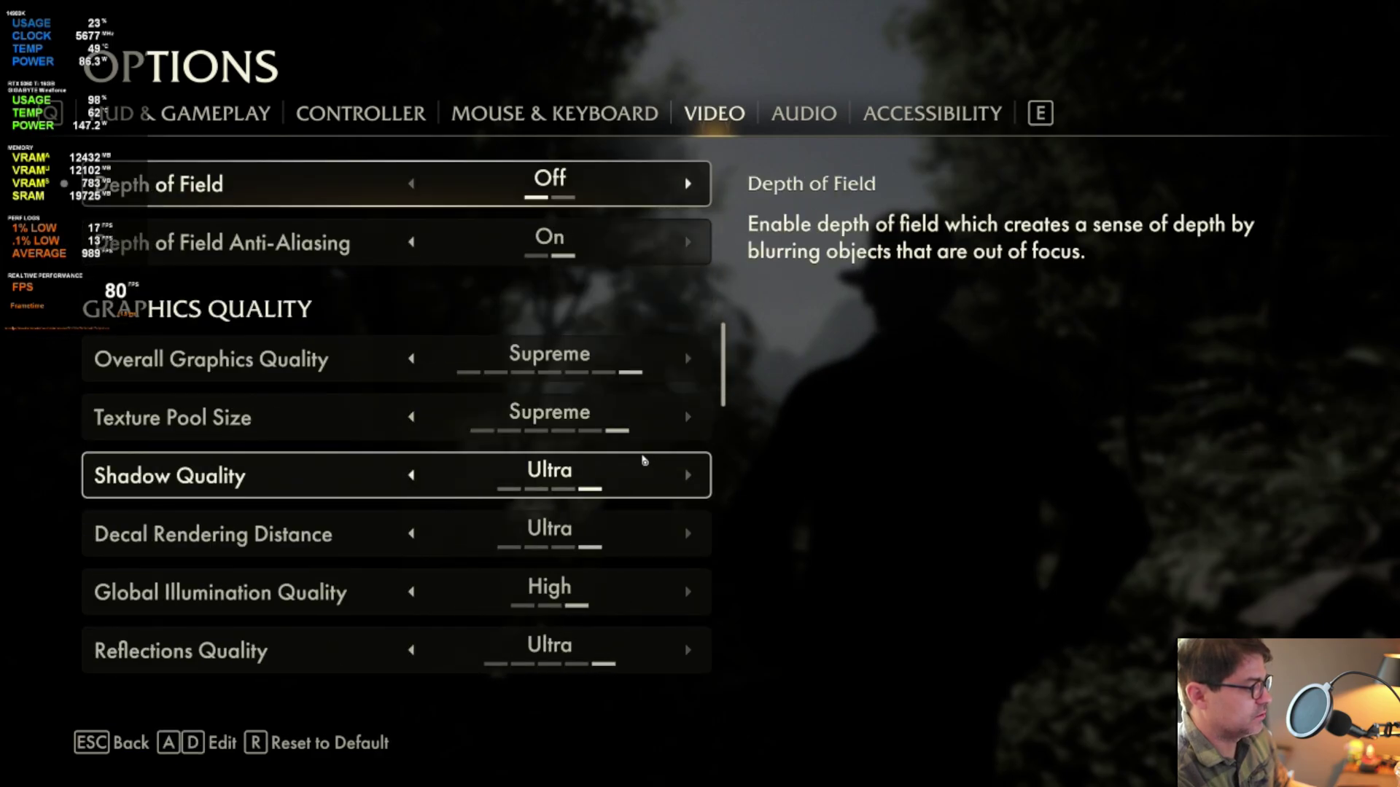
scroll(644, 461, down, 6)
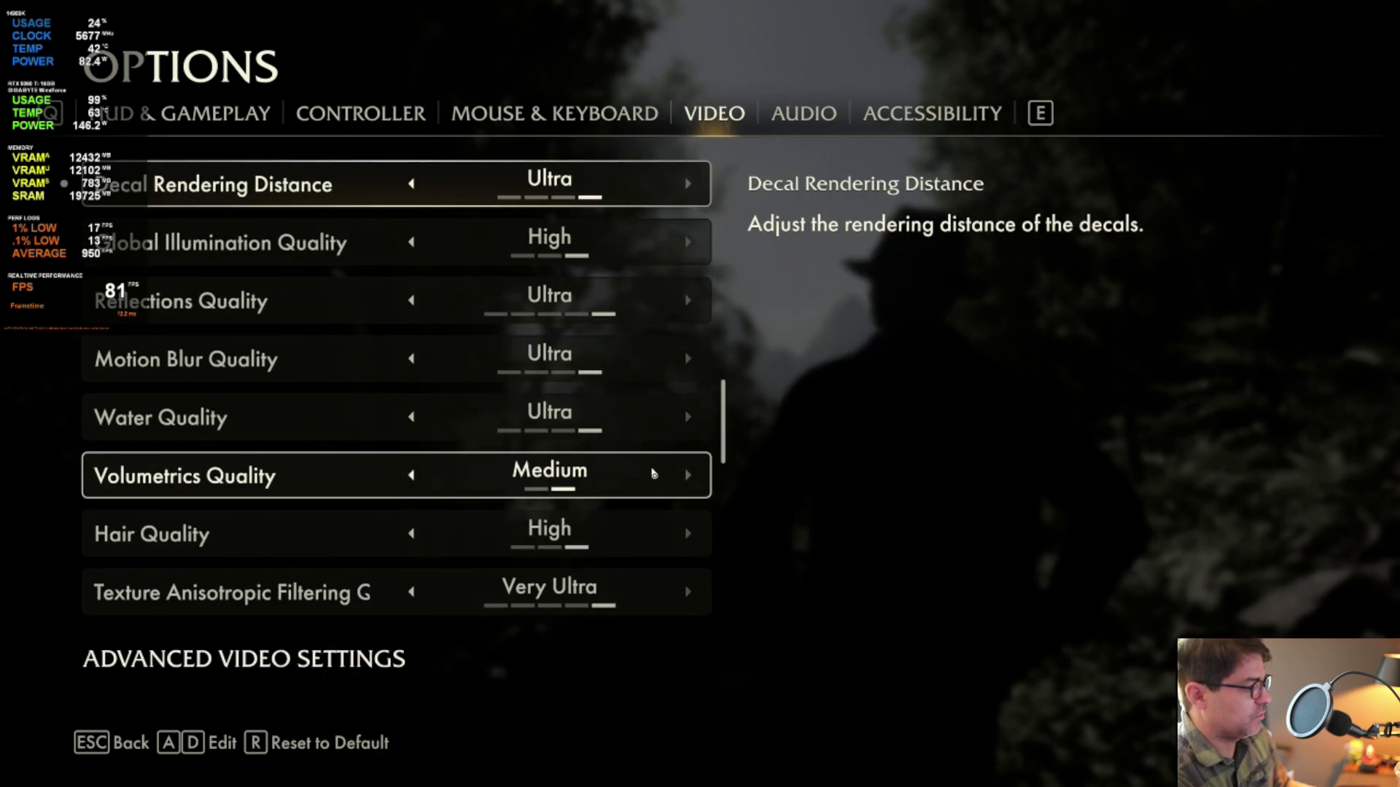
scroll(649, 510, down, 2)
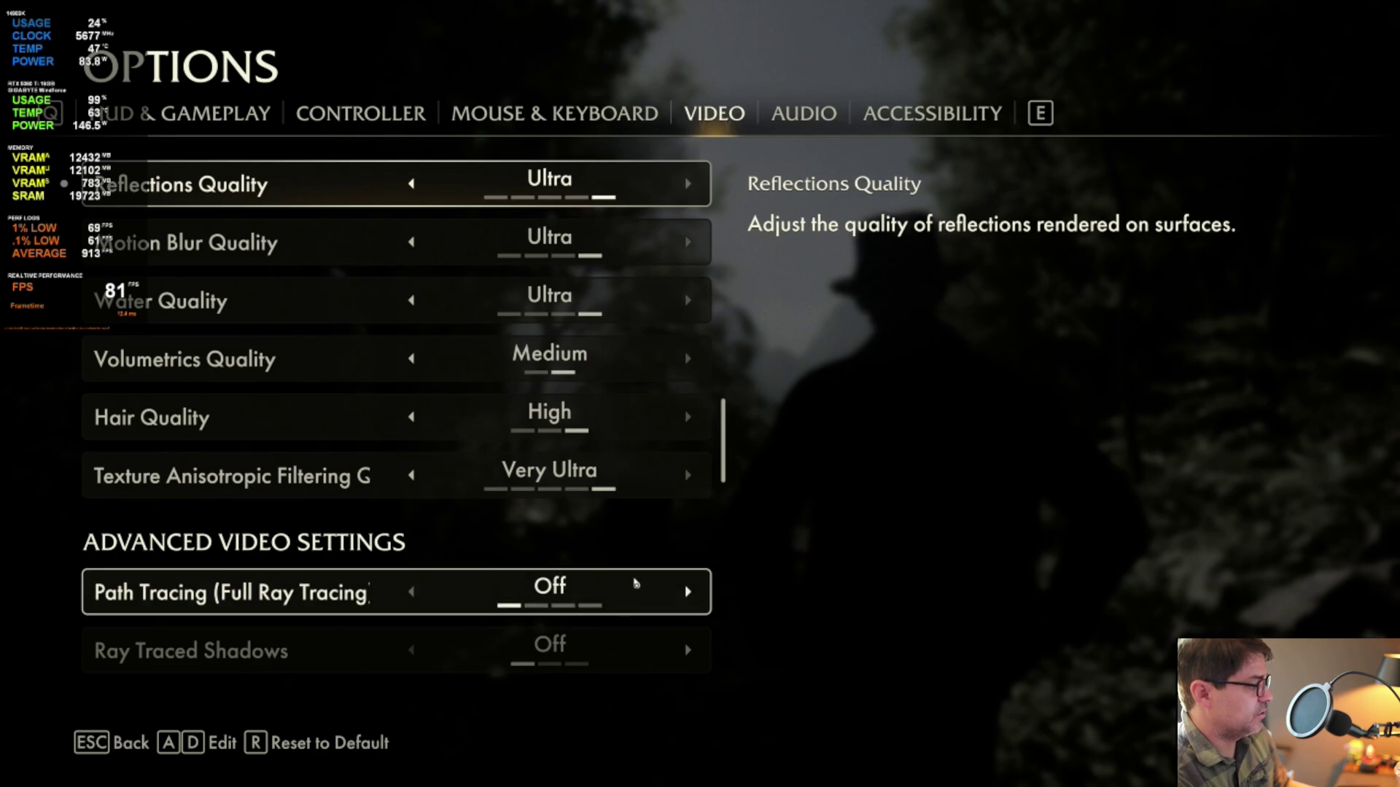
key(Escape)
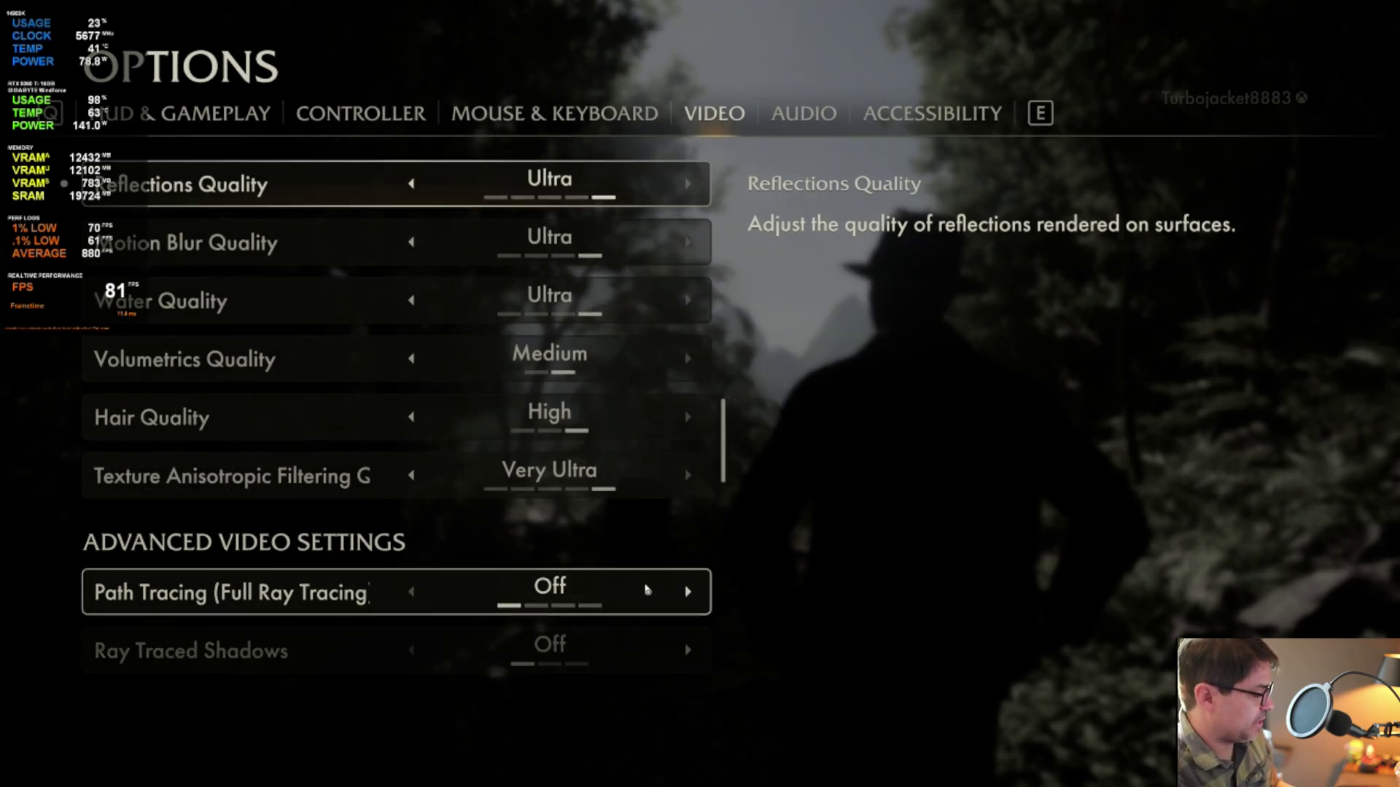
Step: Continue the saved game and run along the jungle path at Supreme graphics quality with path tracing off
click(169, 414)
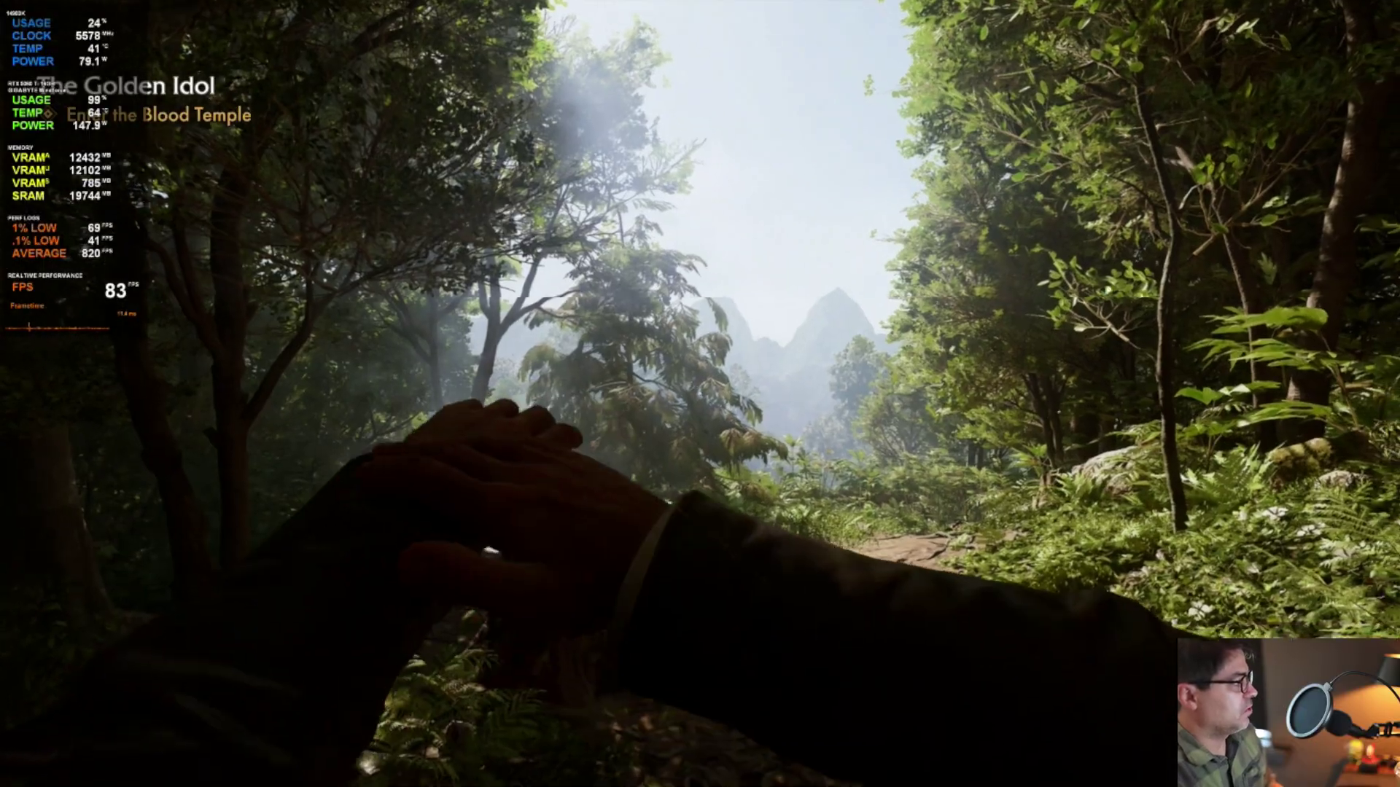
key(w)
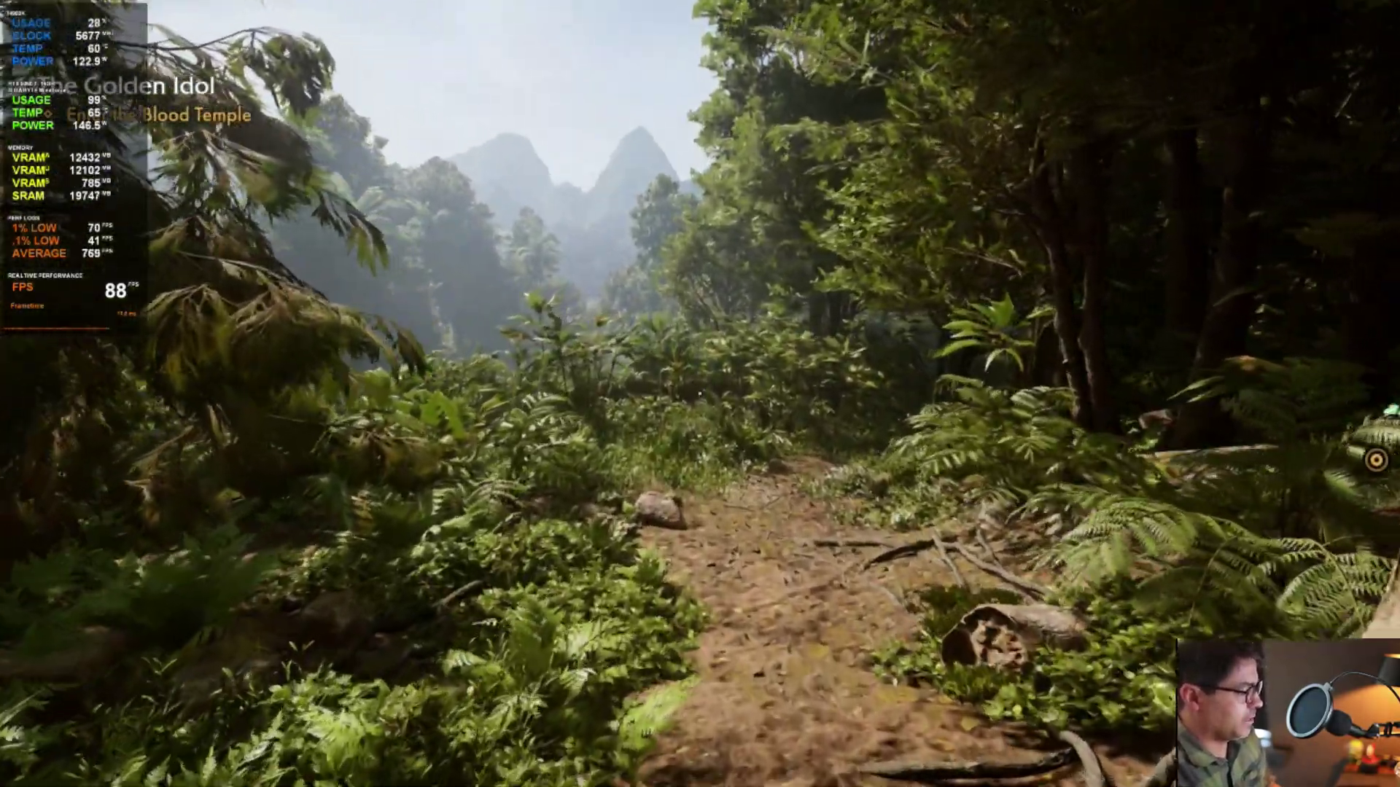
key(shift)
key(w)
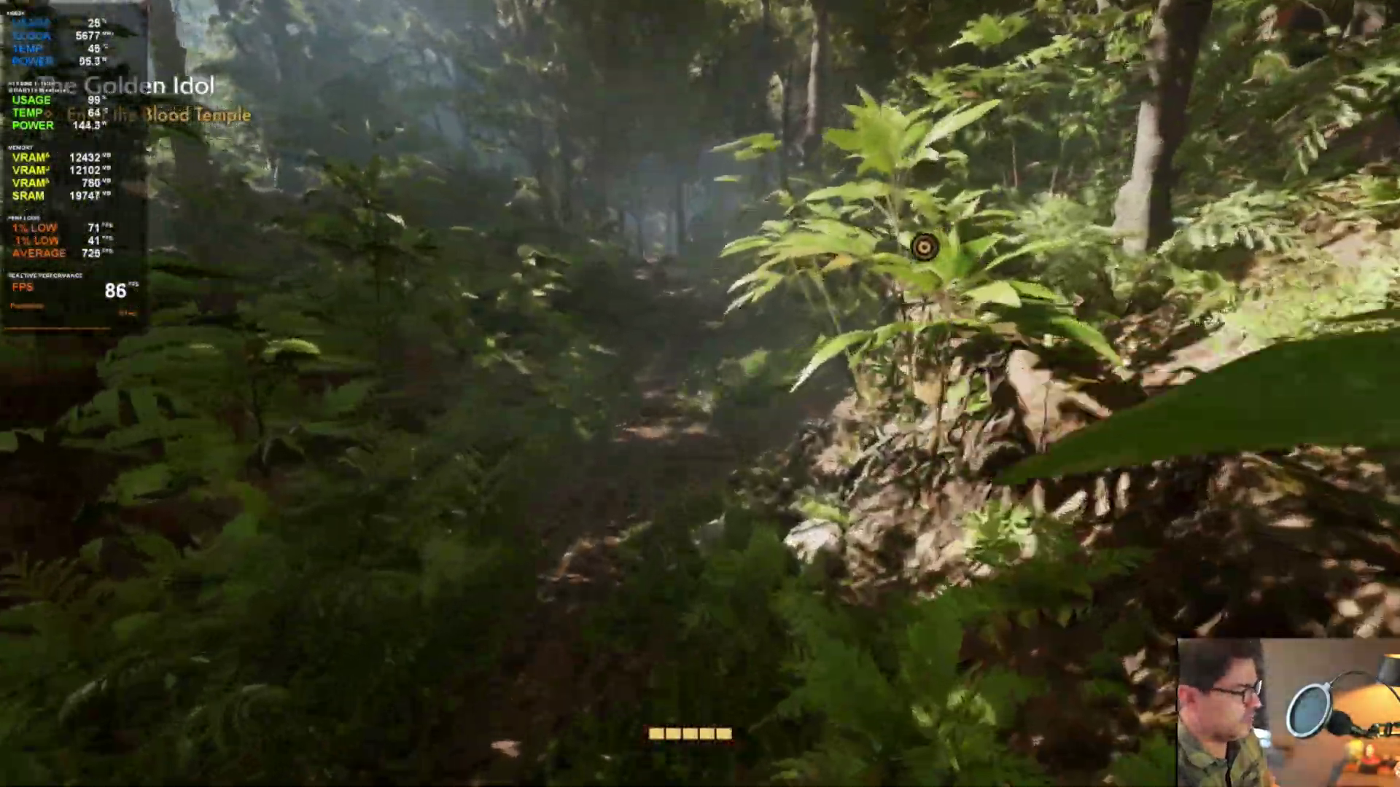
key(w)
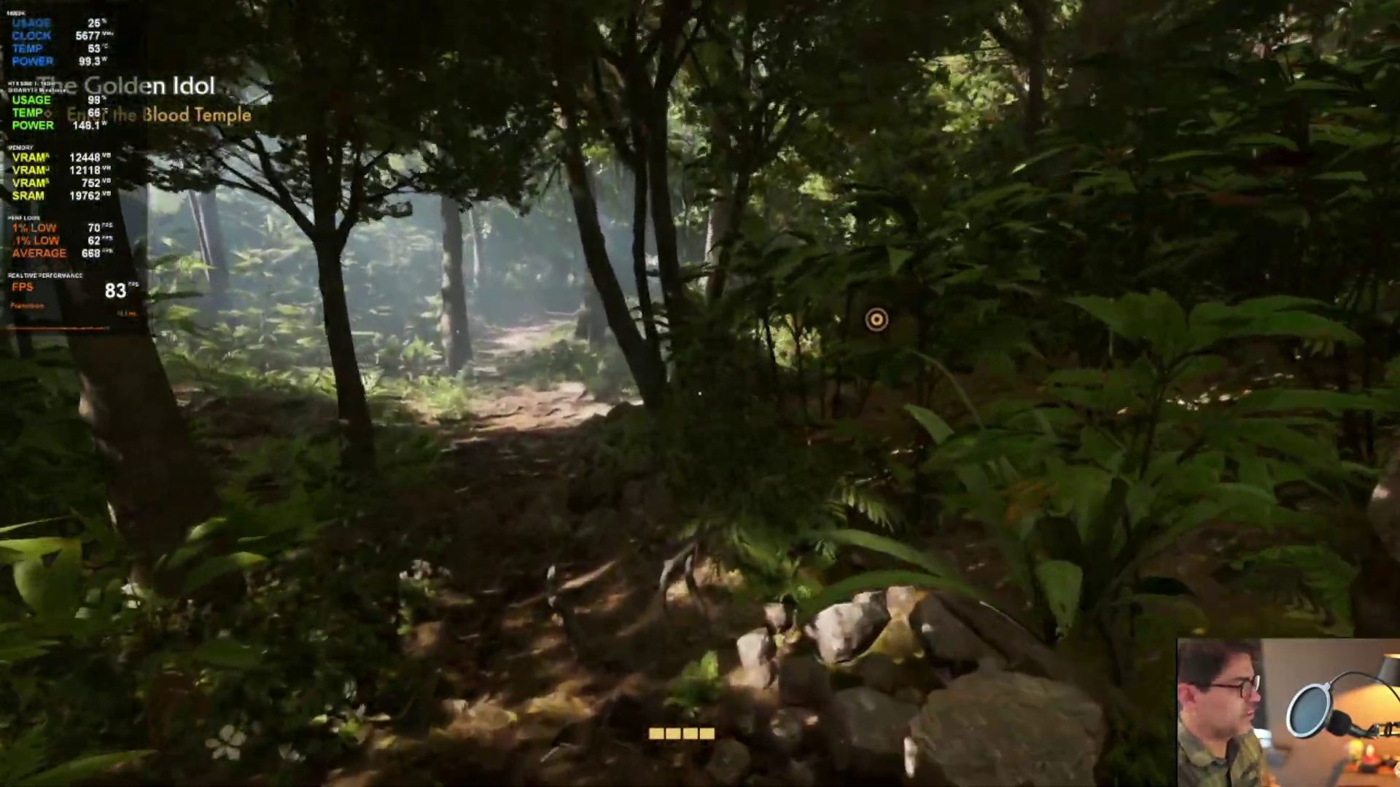
key(shift+w)
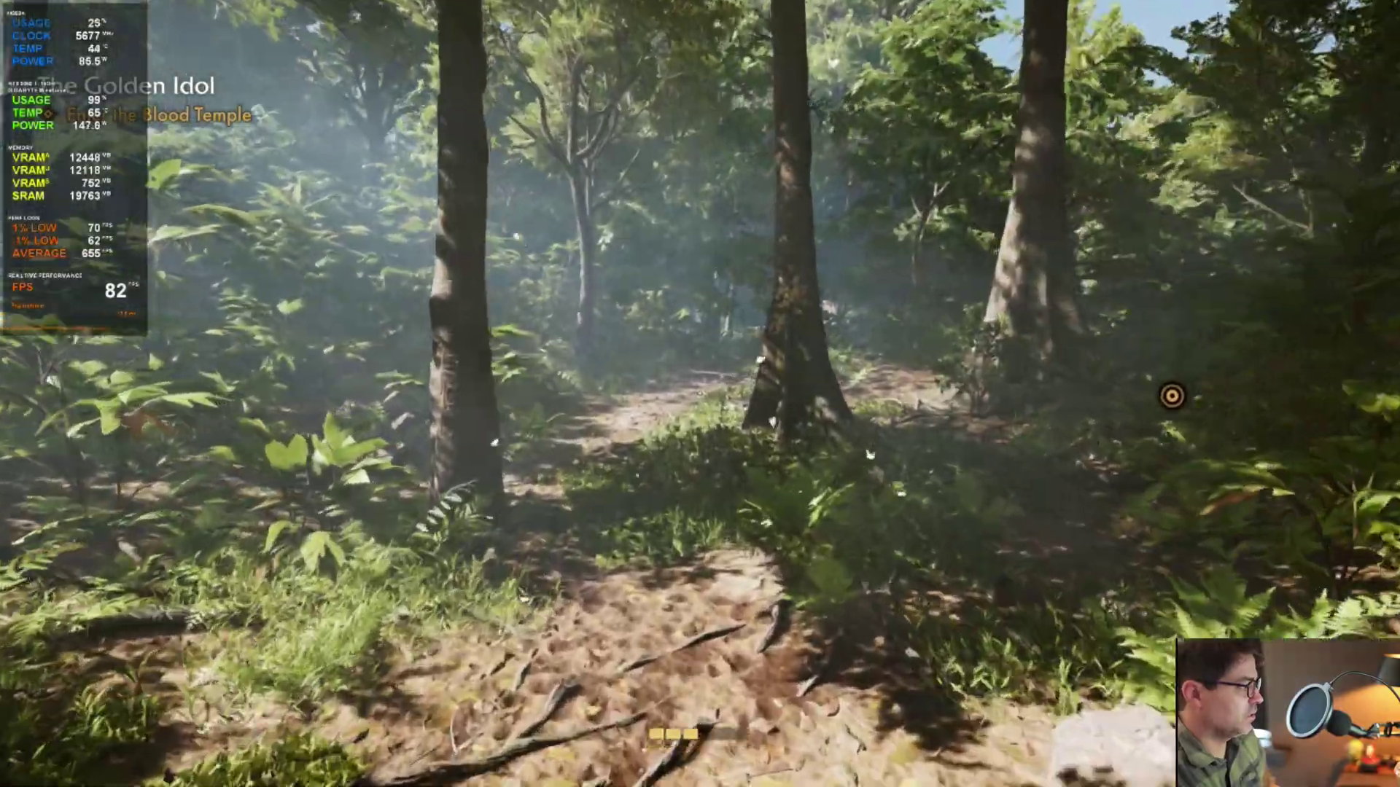
key(shift+w)
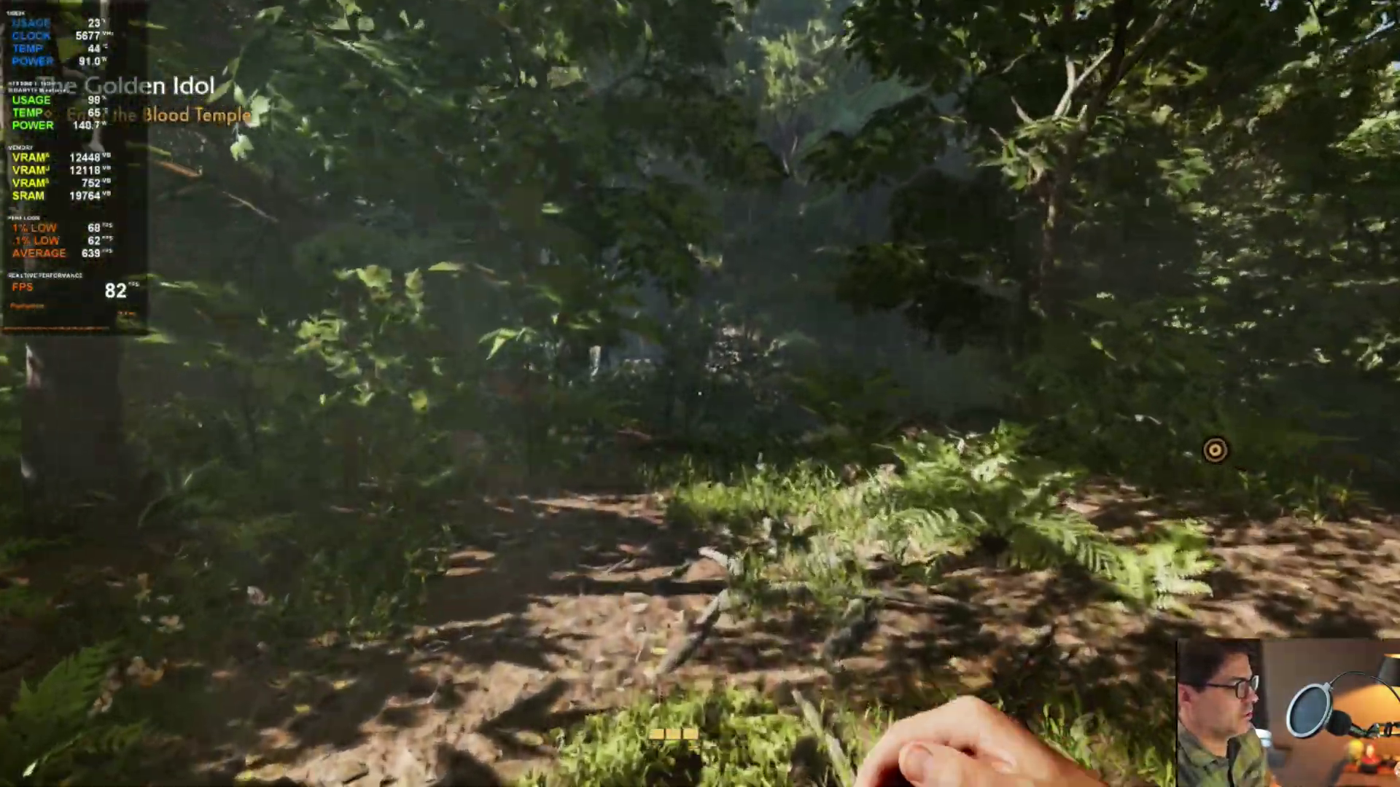
key(w)
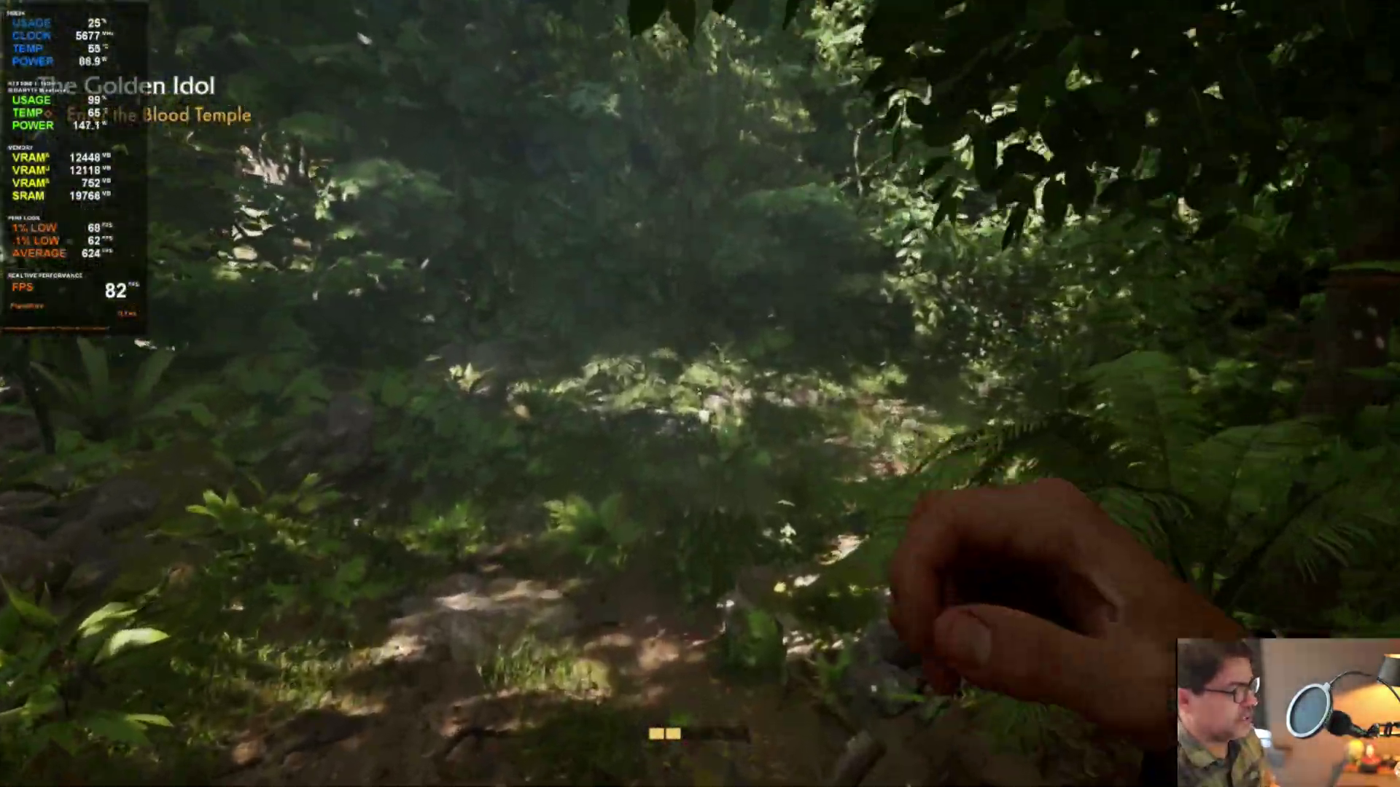
key(w)
key(w)
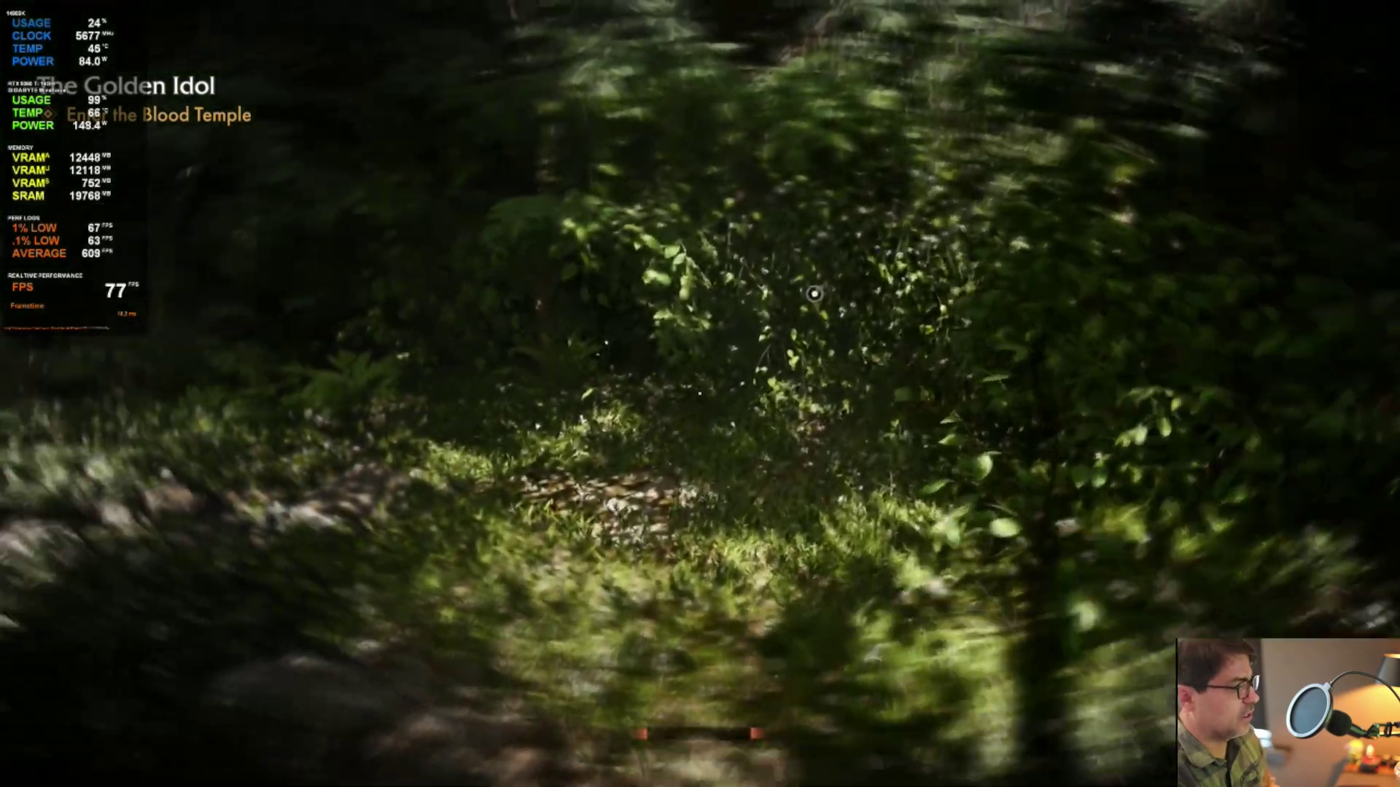
key(w)
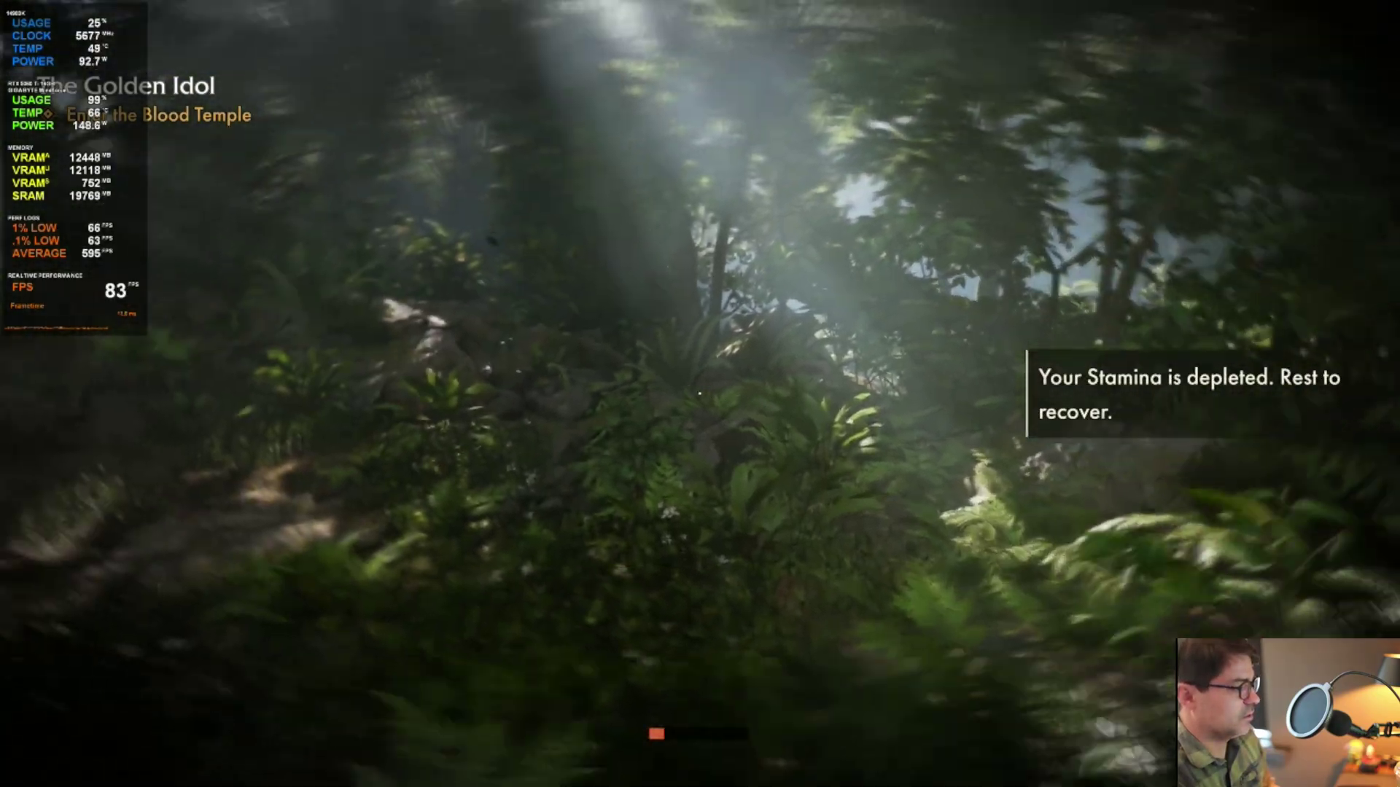
key(w)
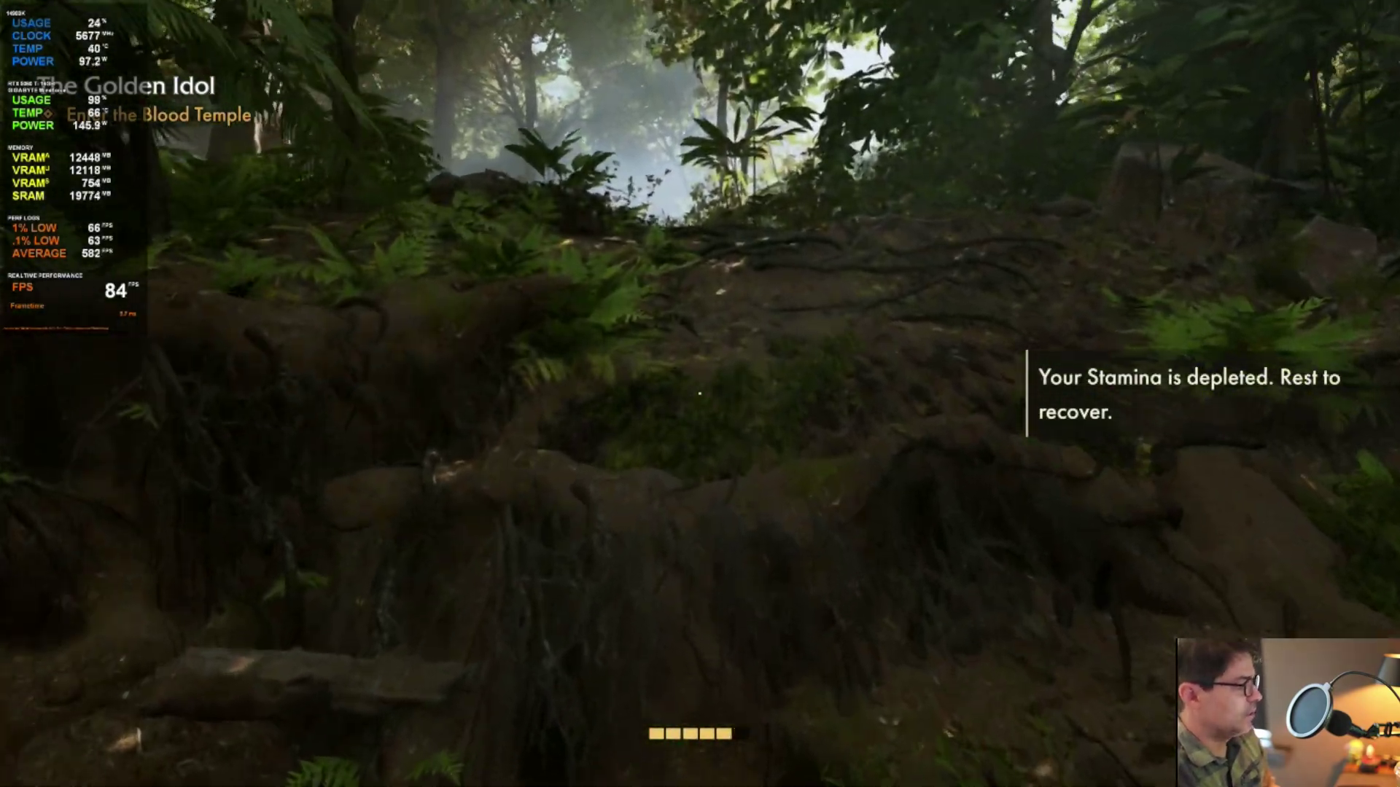
key(w)
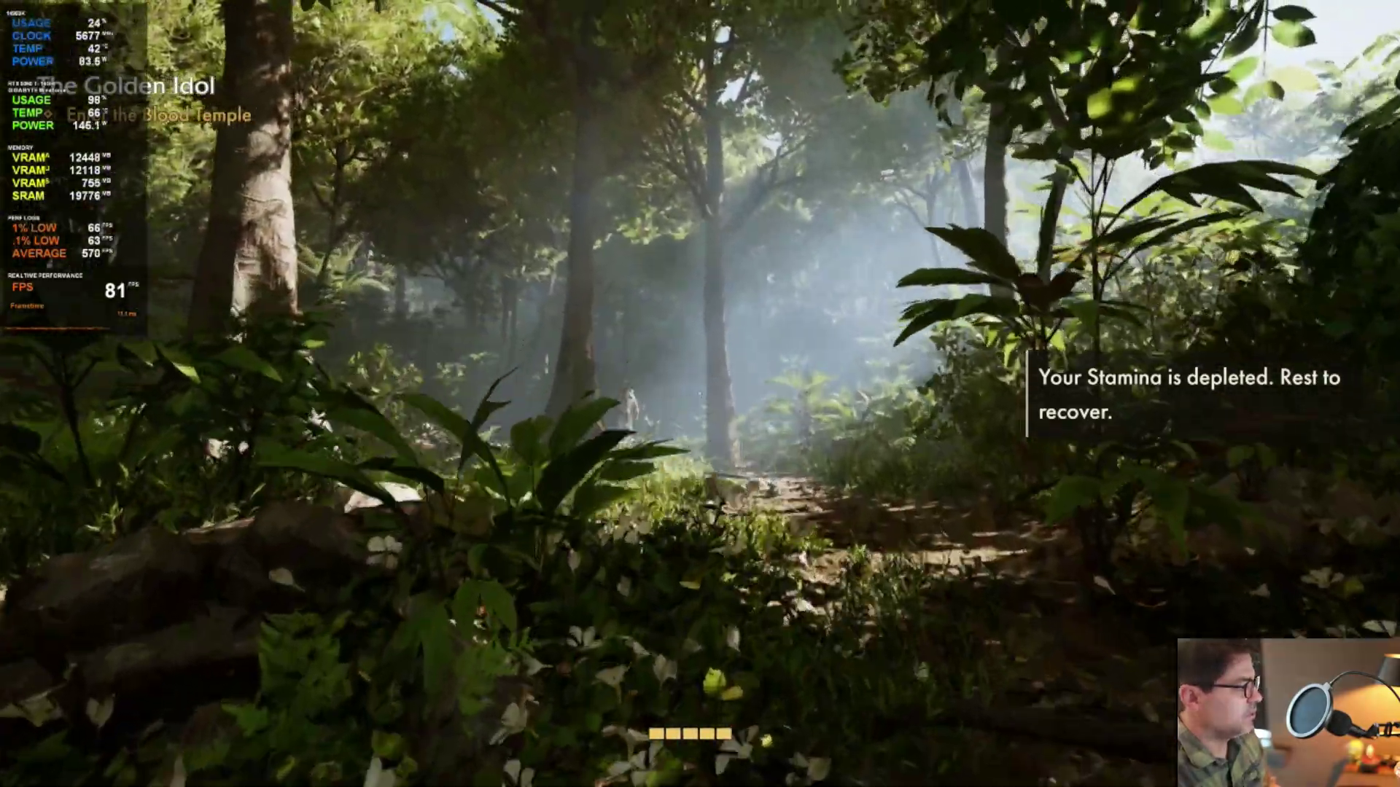
key(w)
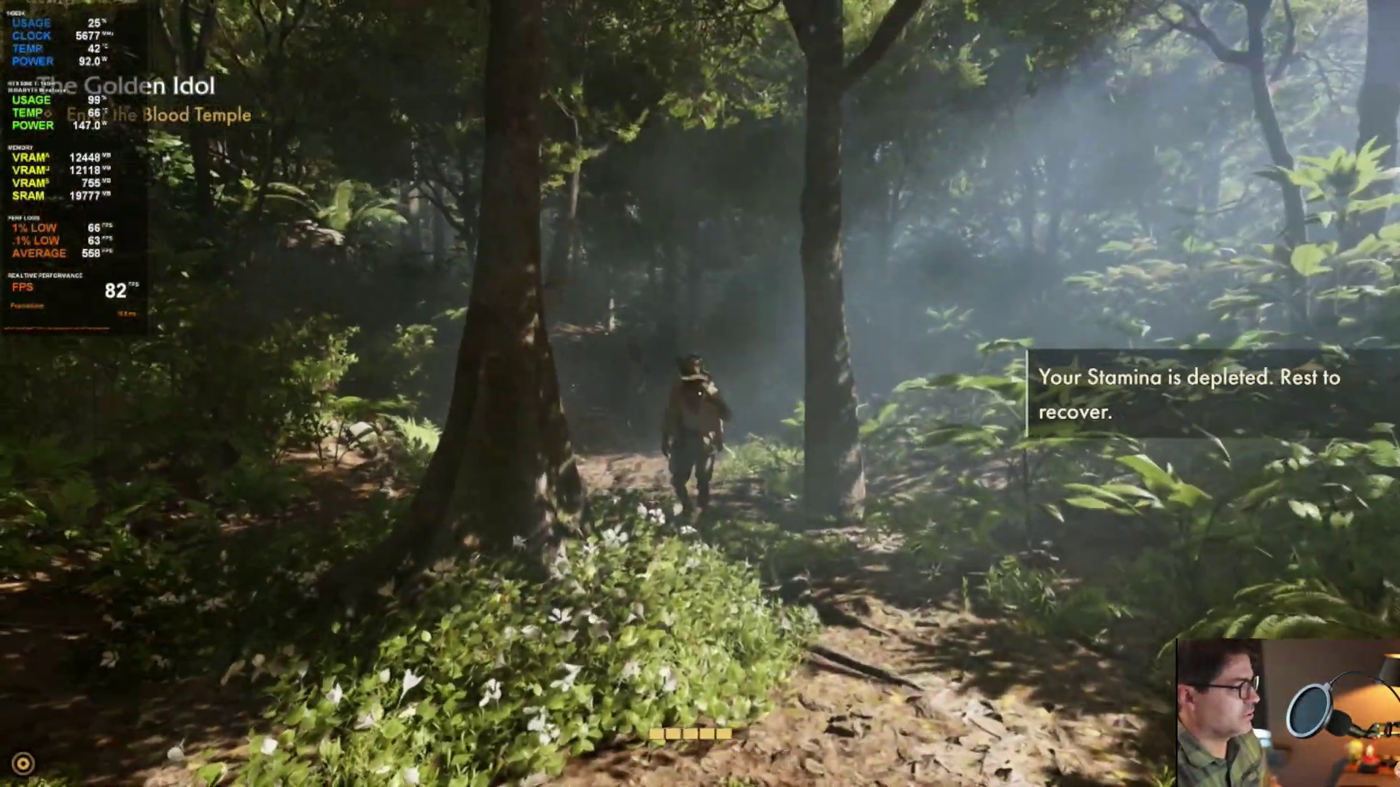
Step: Pause the game, set Path Tracing (Full Ray Tracing) to Medium in the video options and resume play
key(Escape)
click(162, 587)
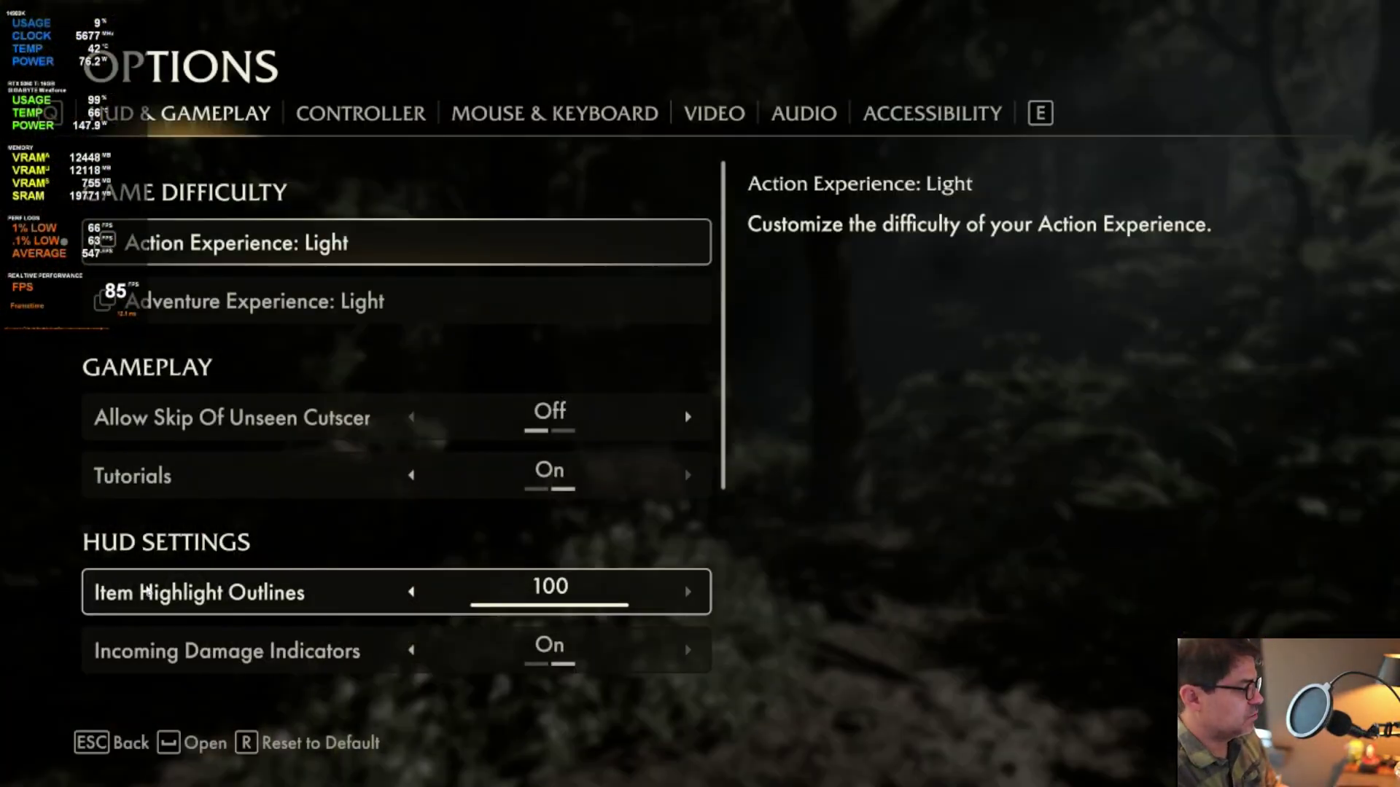
click(713, 121)
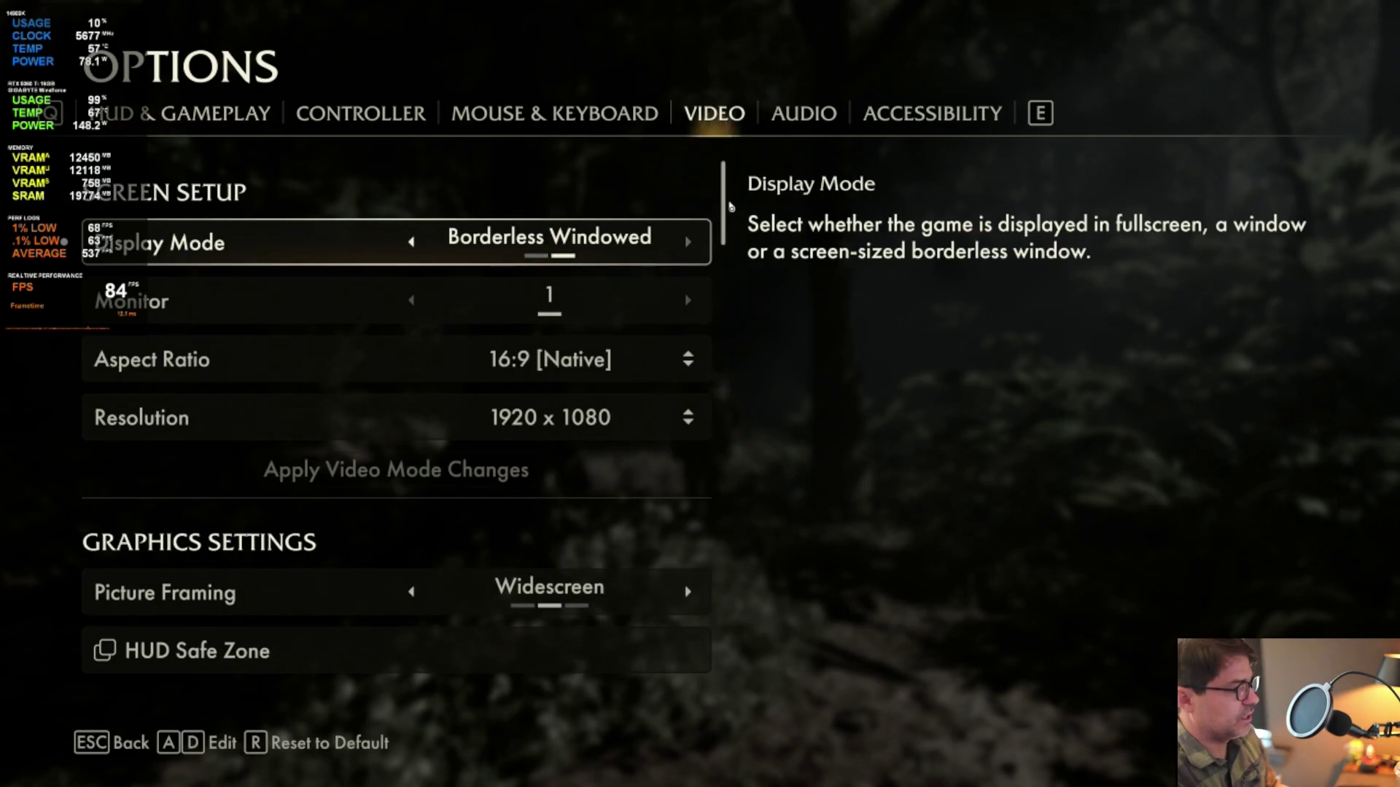
scroll(729, 207, down, 12)
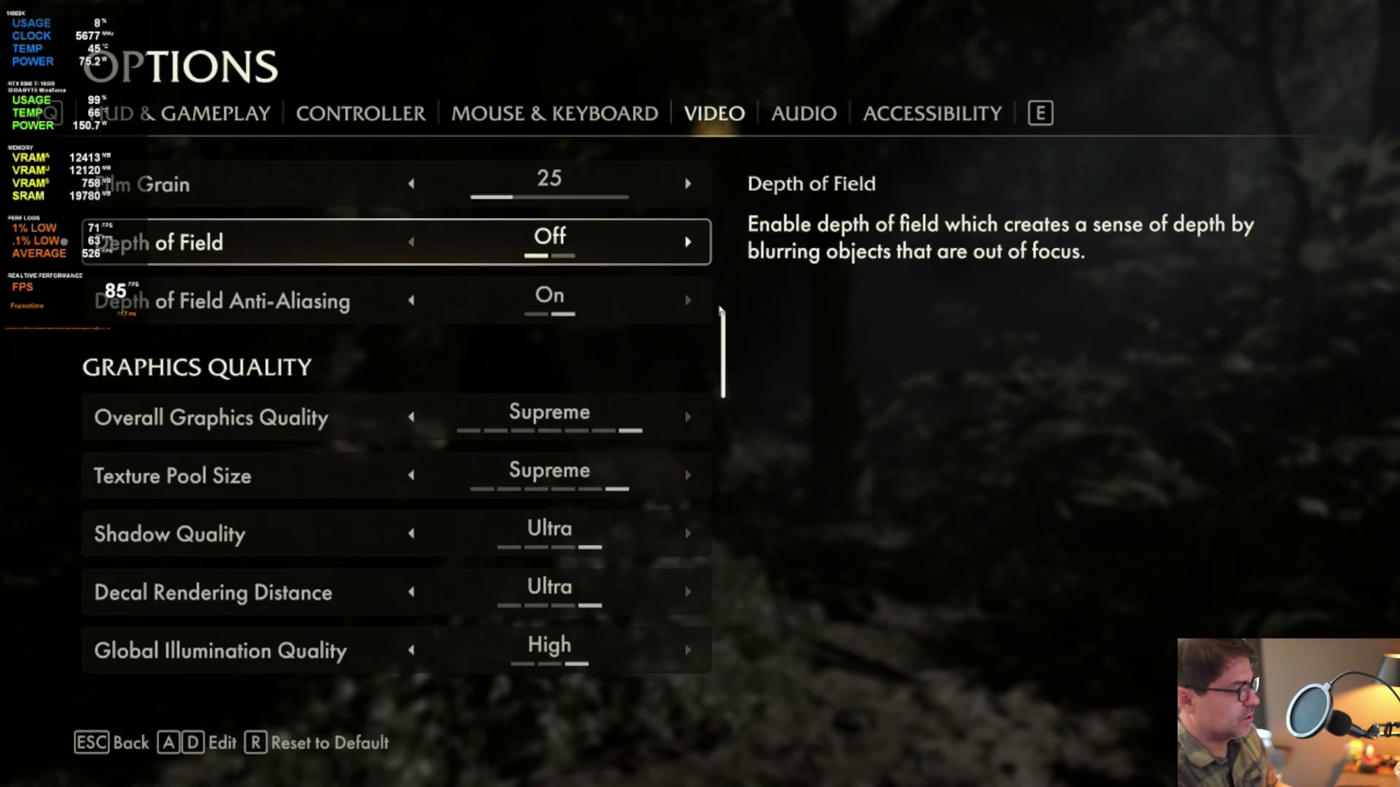
scroll(720, 312, down, 12)
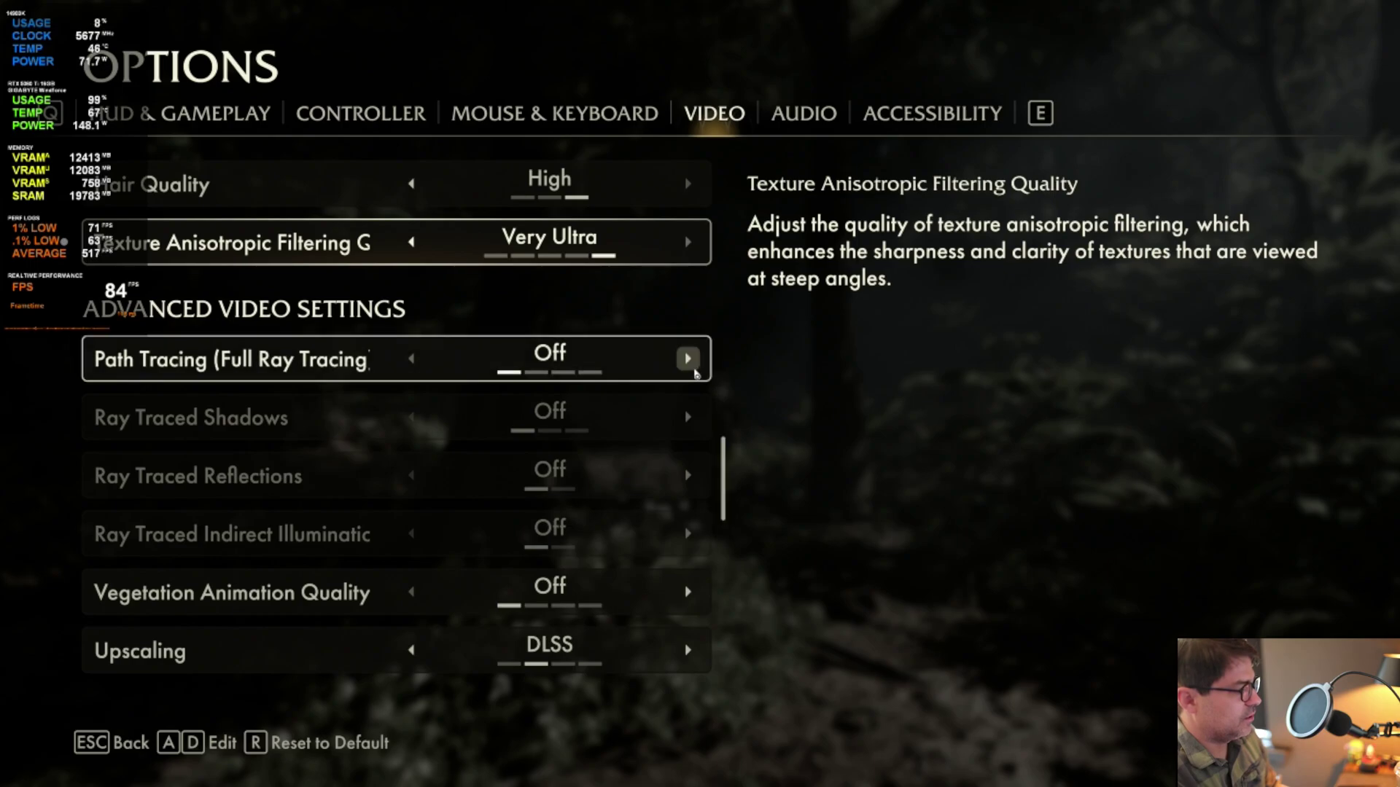
click(686, 359)
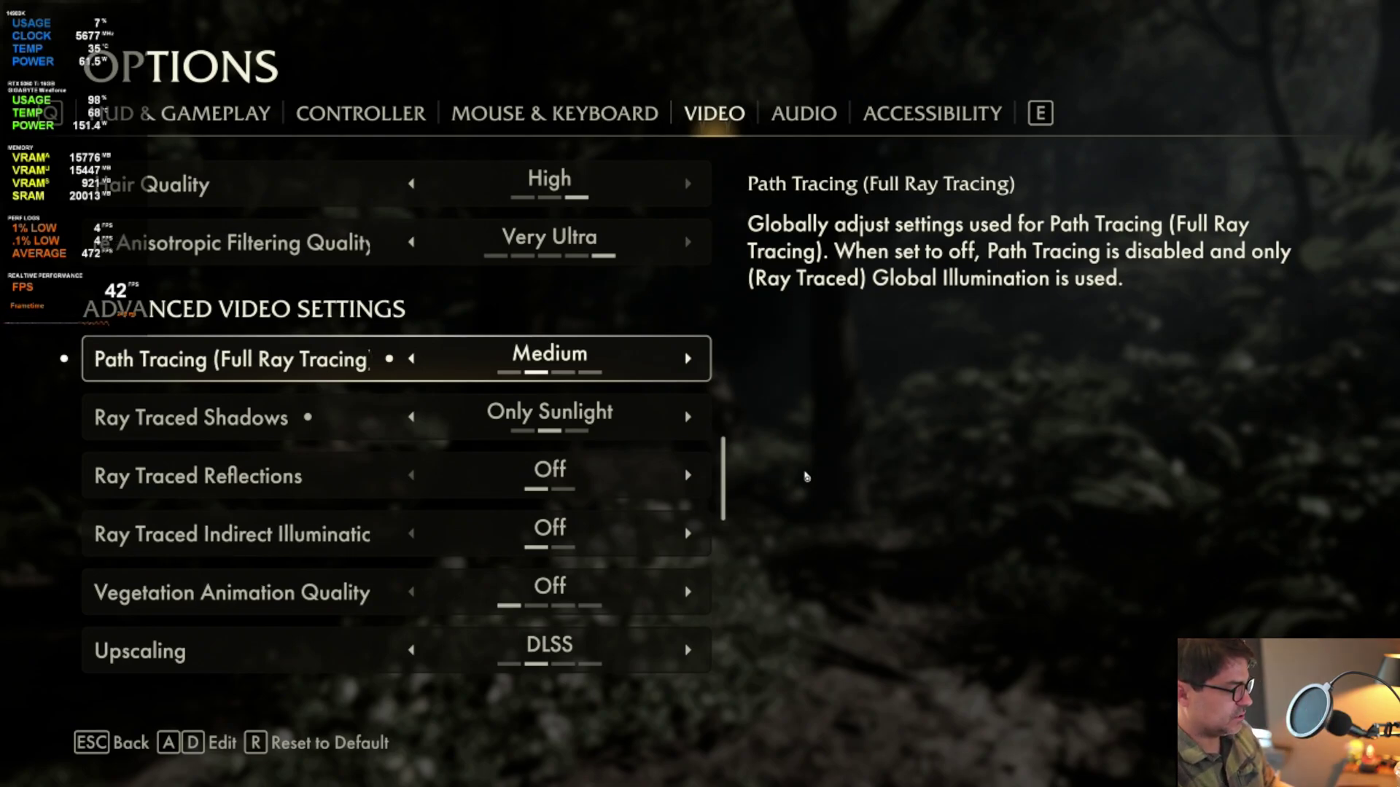
scroll(647, 645, down, 3)
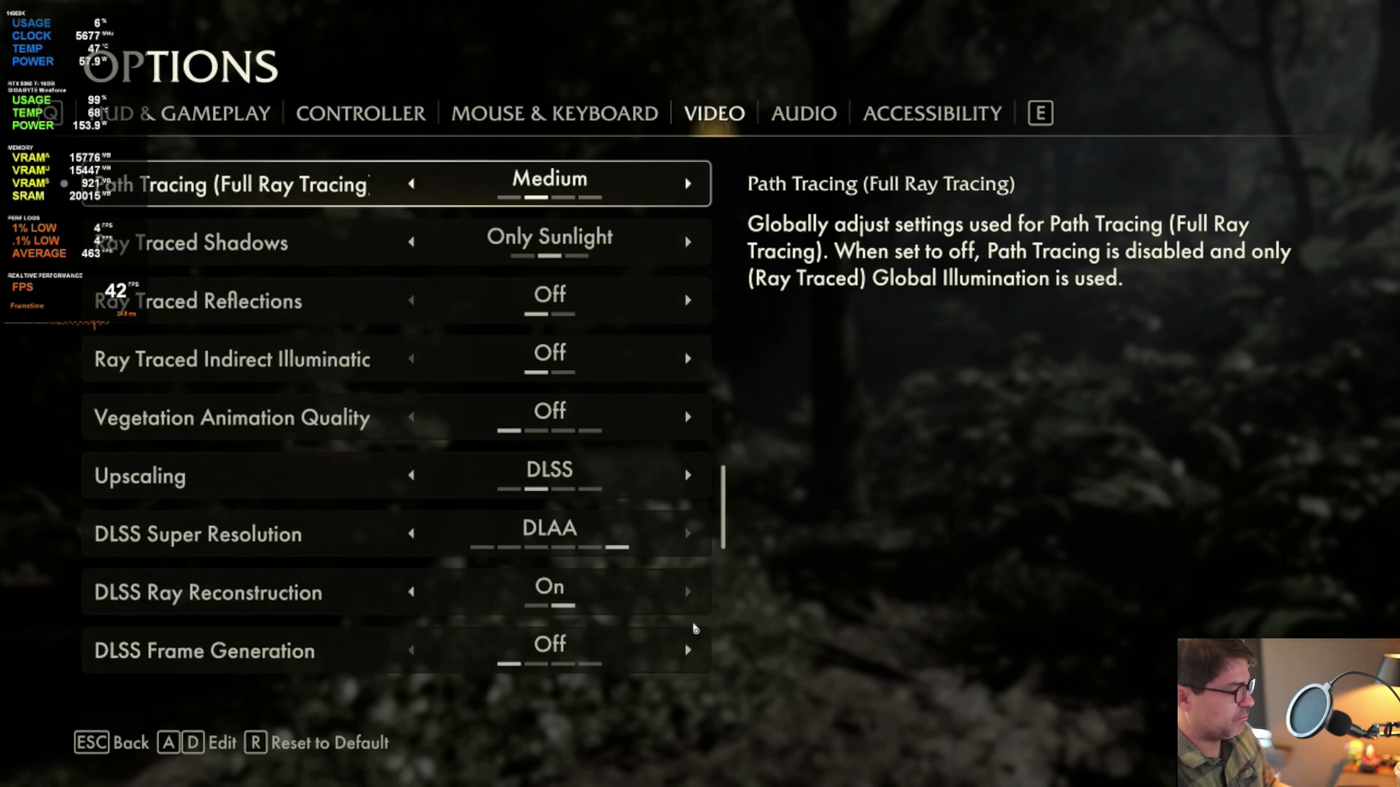
key(Escape)
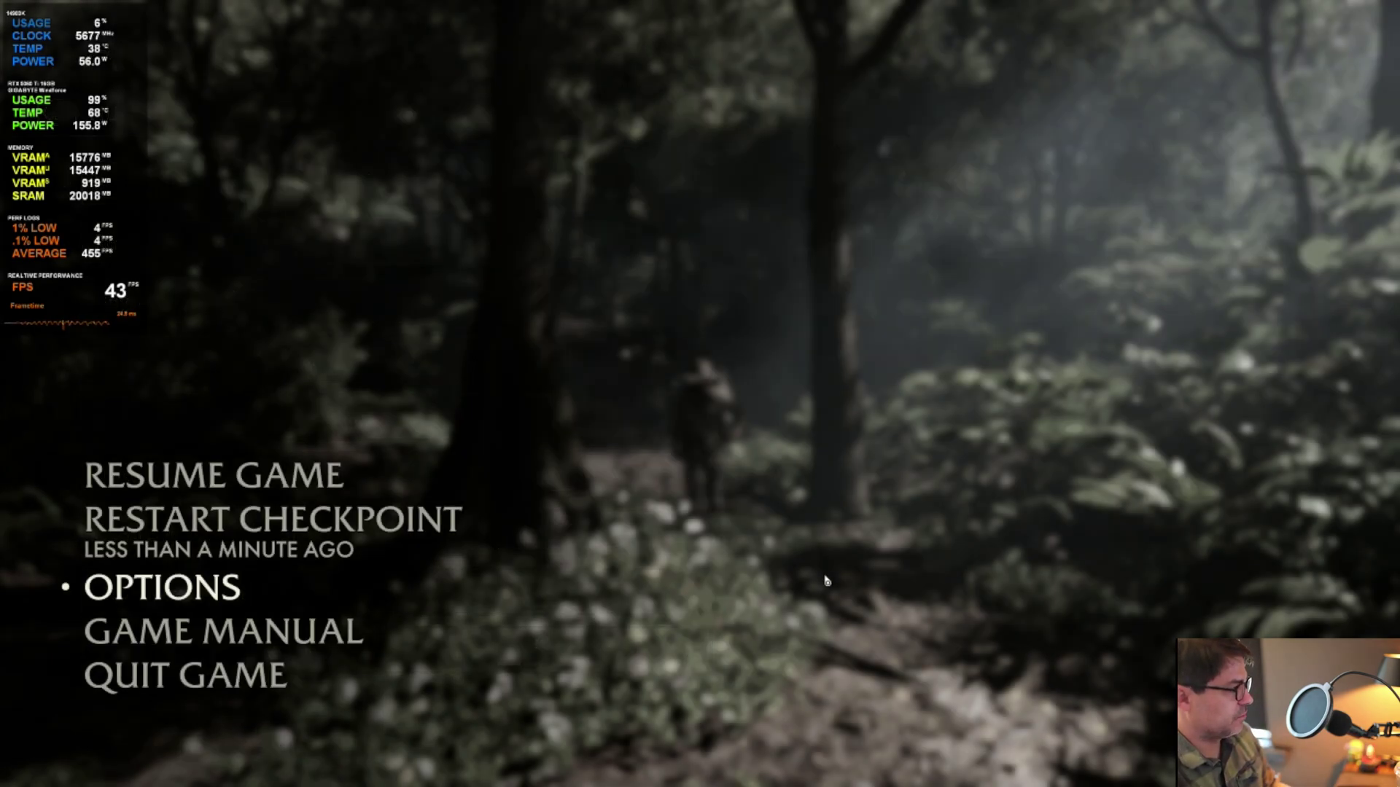
key(Escape)
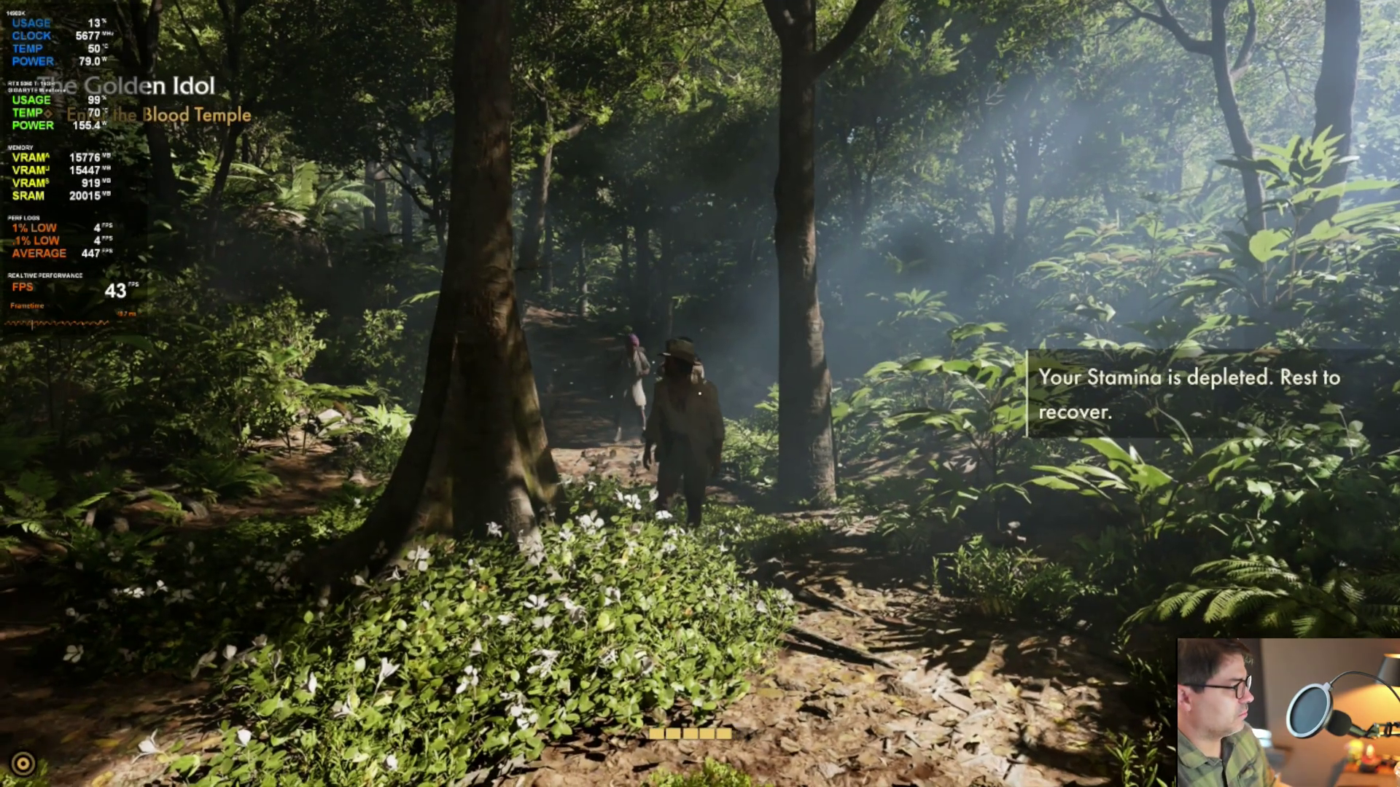
Step: Run back along the jungle path with Medium path tracing and DLAA, stopping at the sunlit clearing overlooking the mountains
key(w)
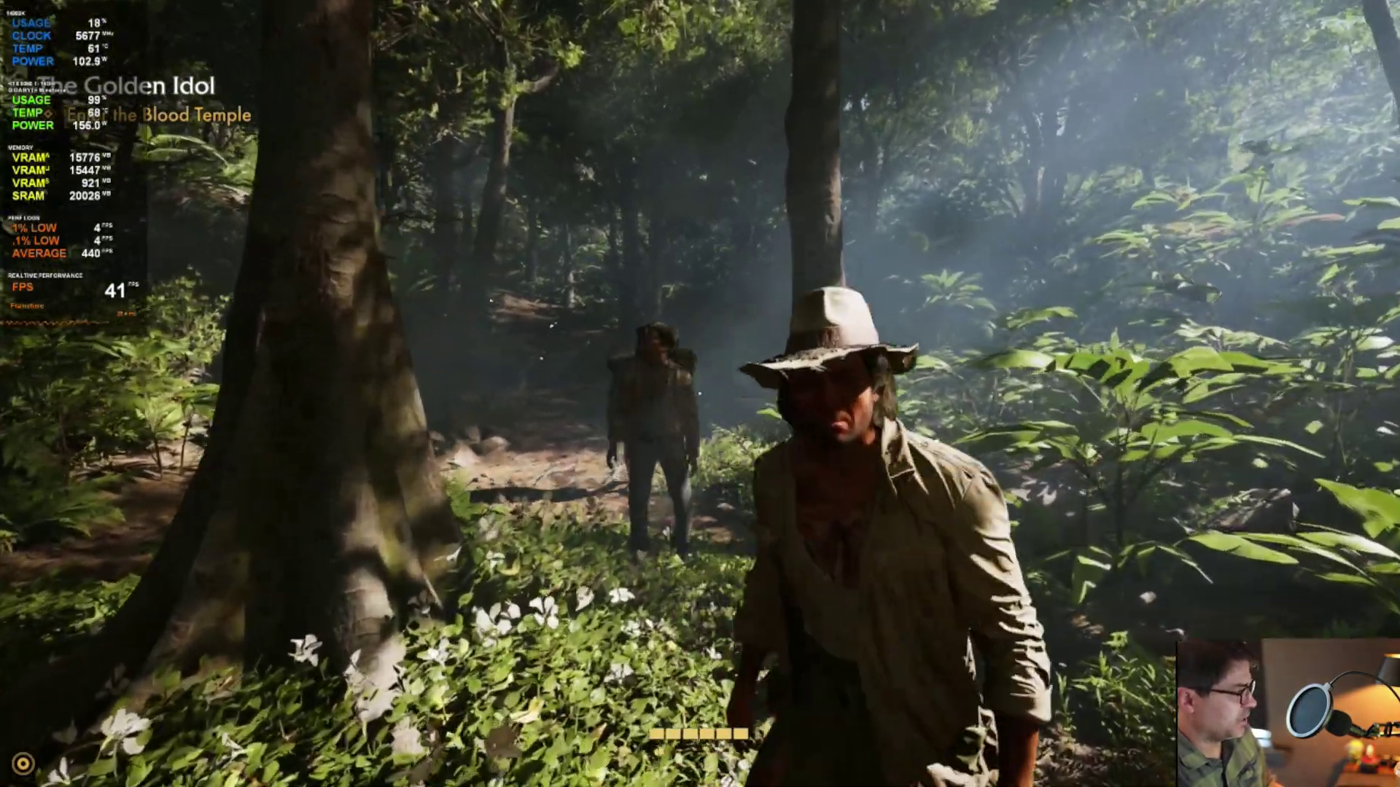
key(w)
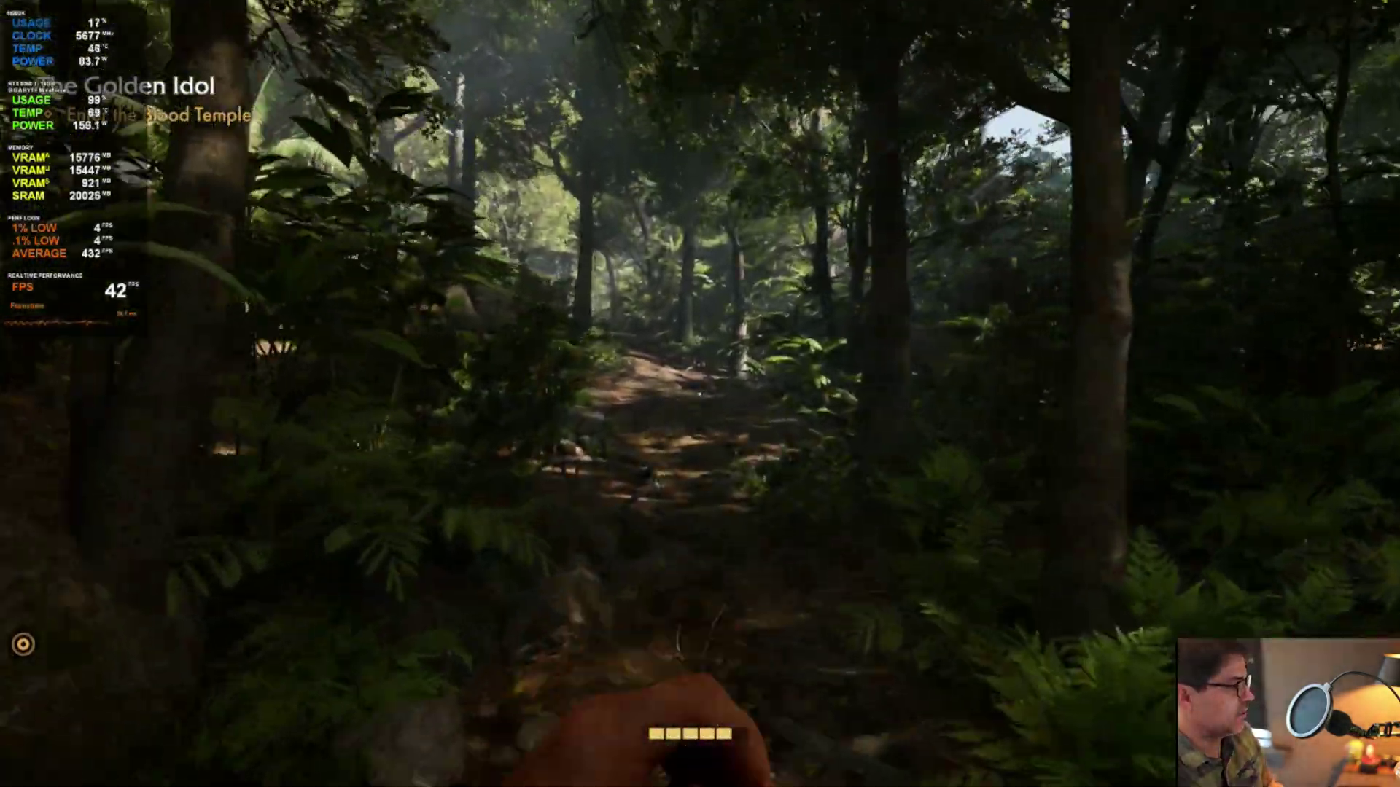
key(w)
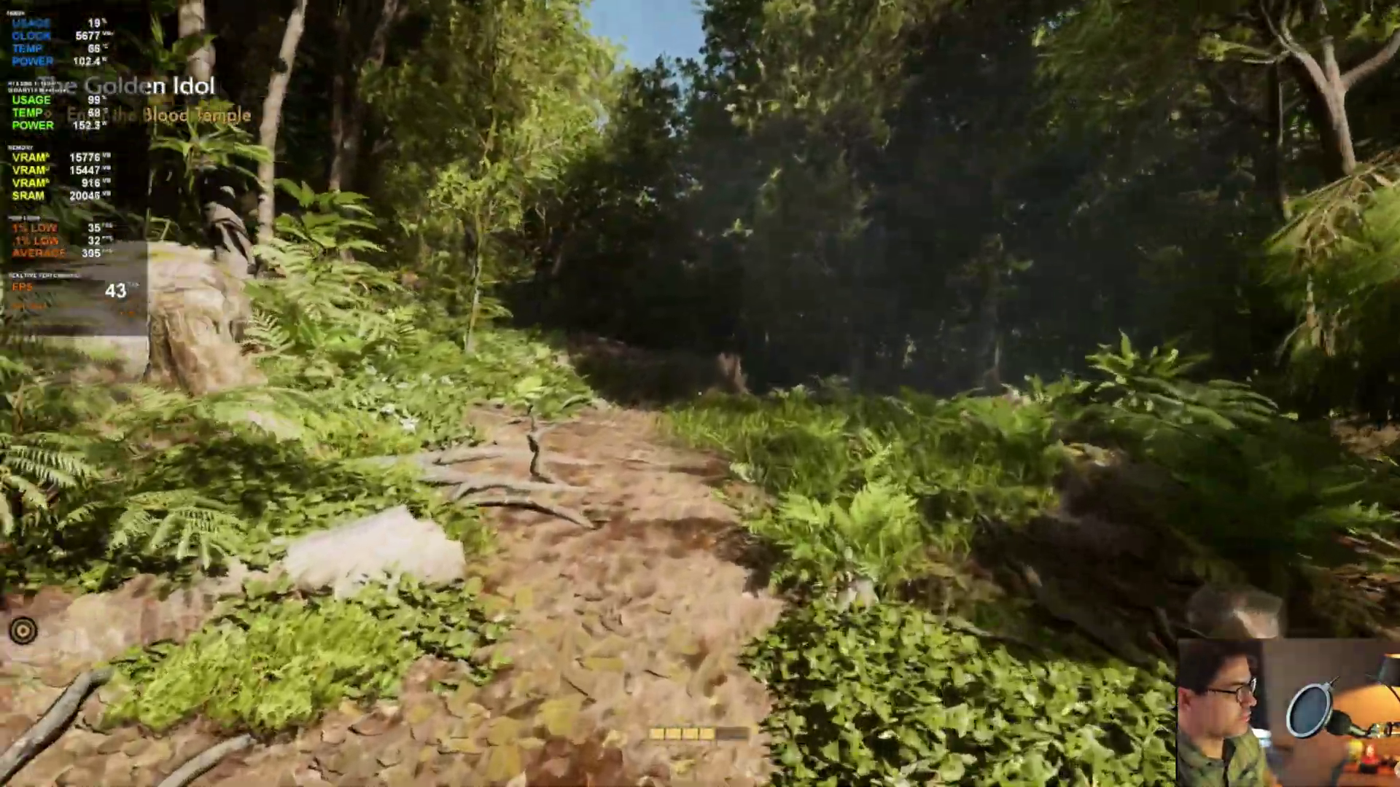
key(w)
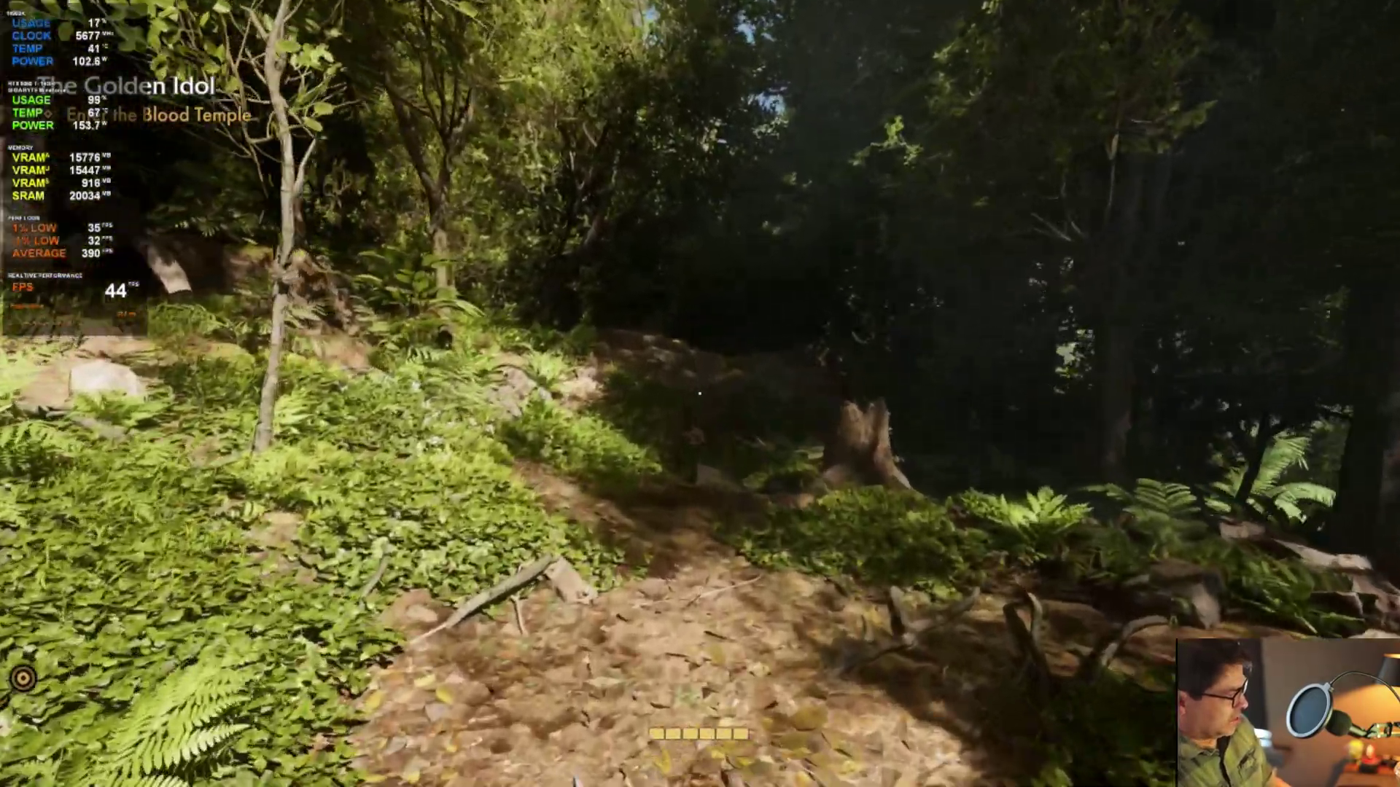
key(w)
key(w)
key(w)
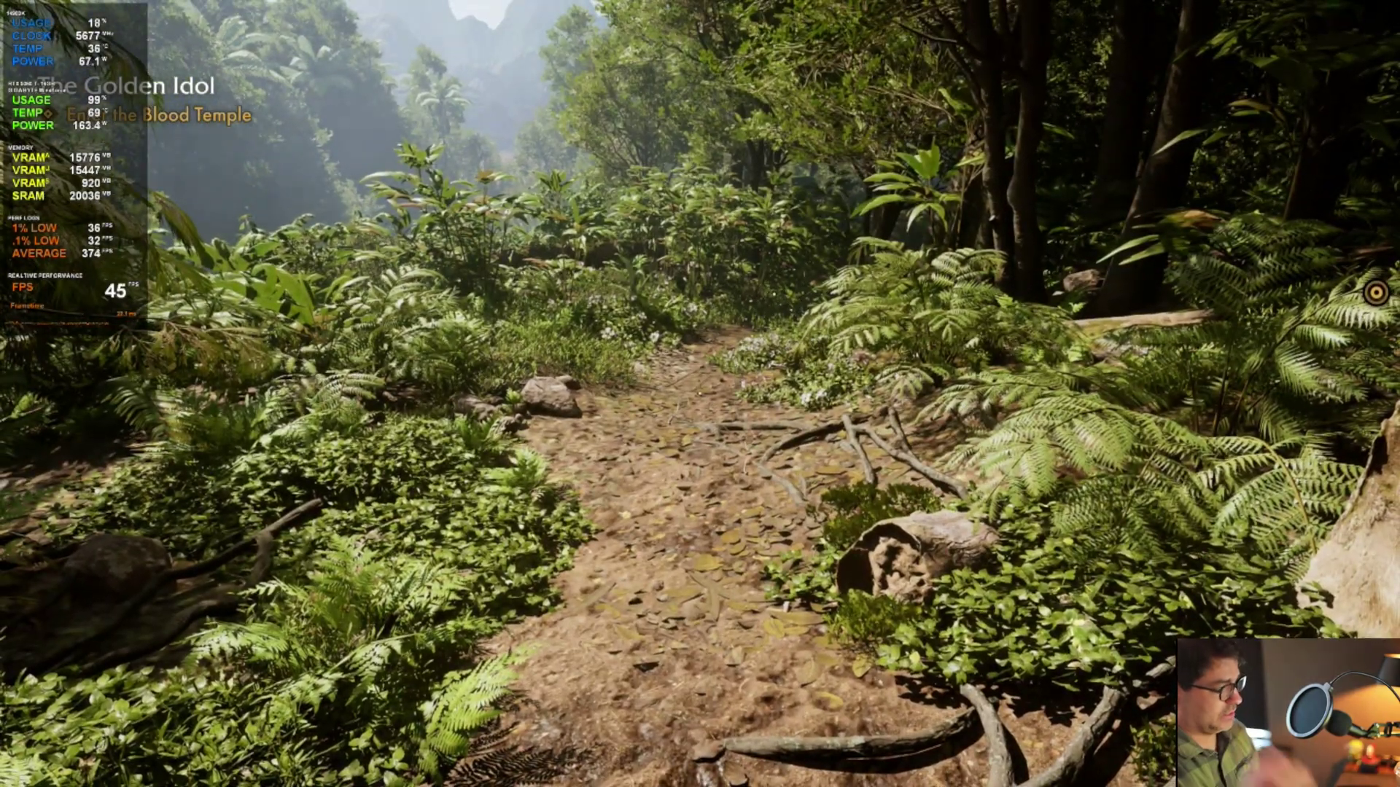
Step: Pause the game, switch DLSS Super Resolution from DLAA to Quality in the advanced video settings and resume play
key(Escape)
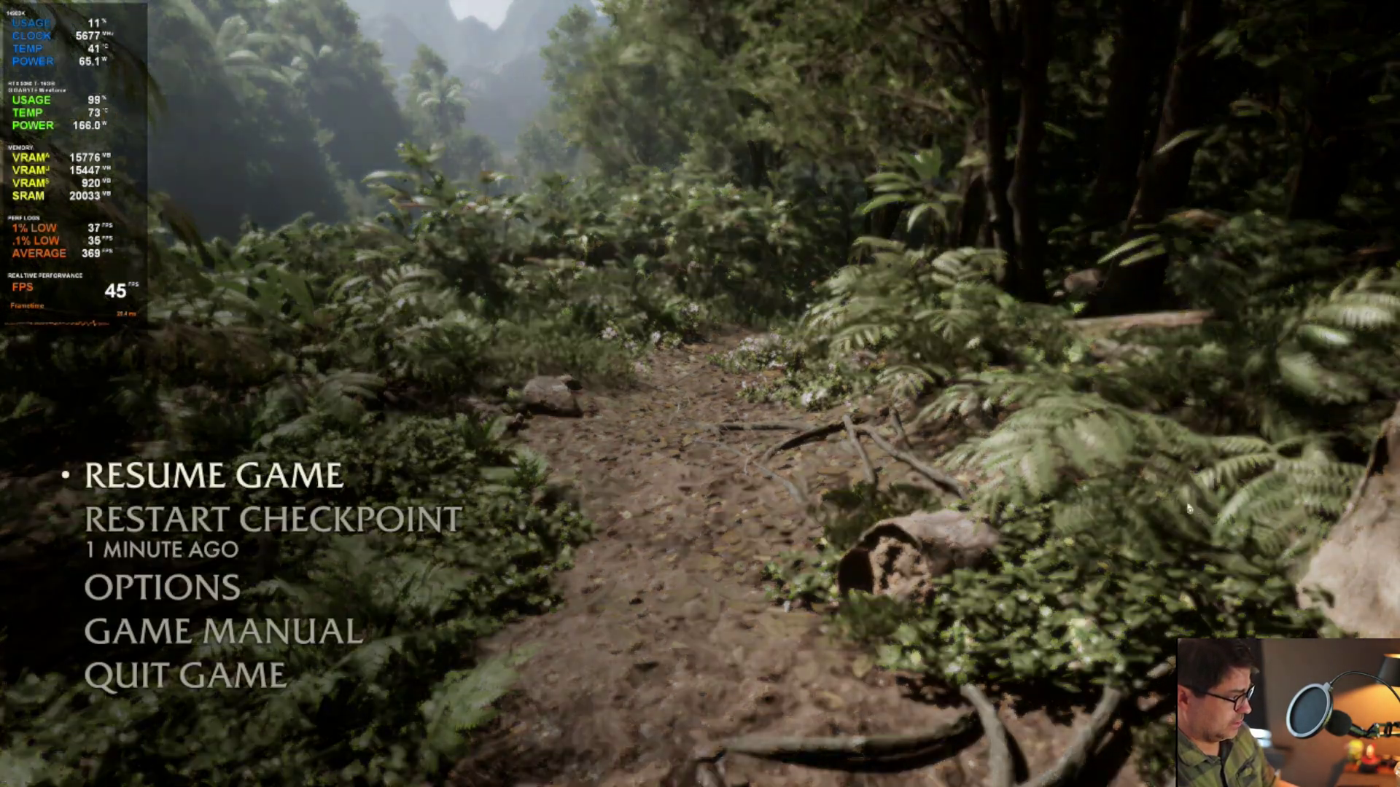
click(179, 589)
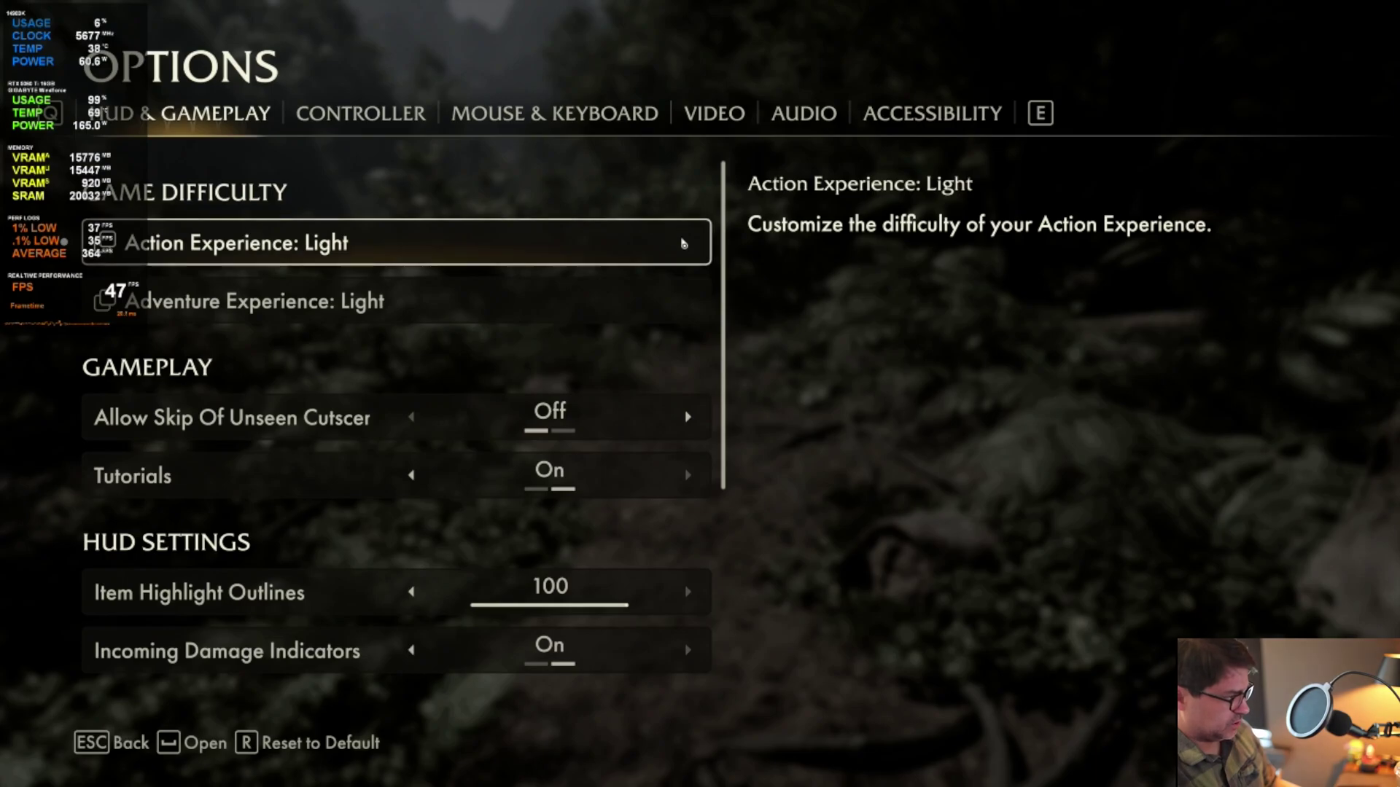
click(708, 108)
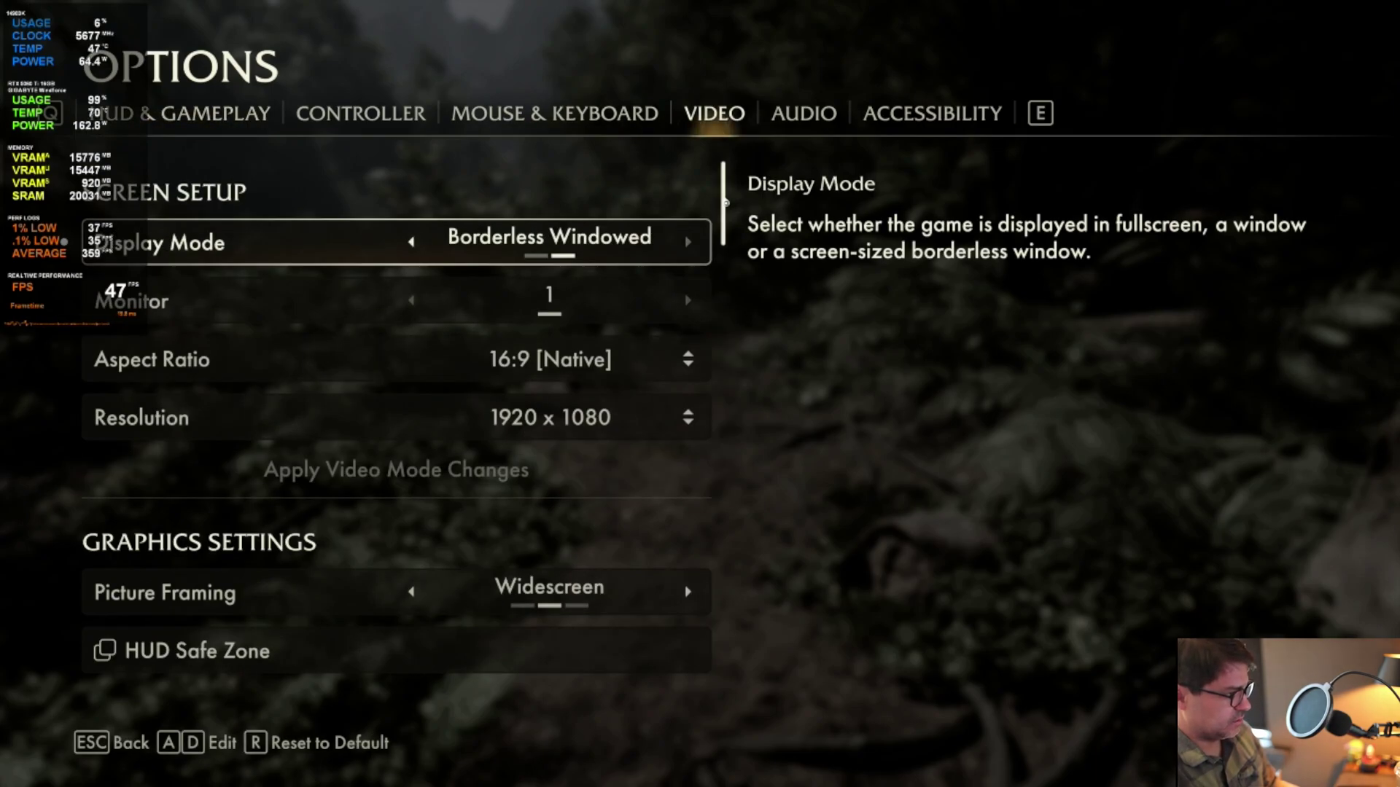
scroll(726, 202, down, 8)
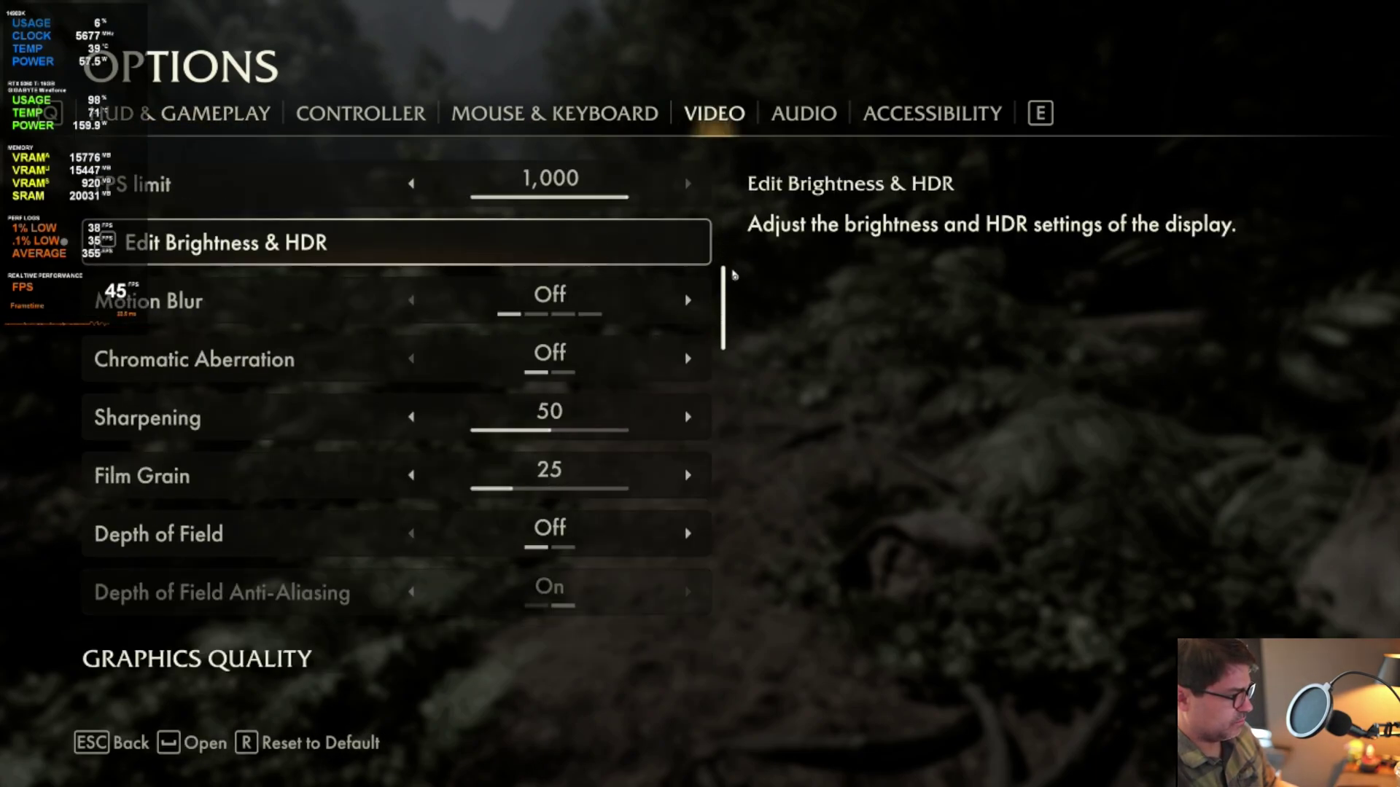
scroll(733, 270, up, 1)
scroll(734, 272, down, 10)
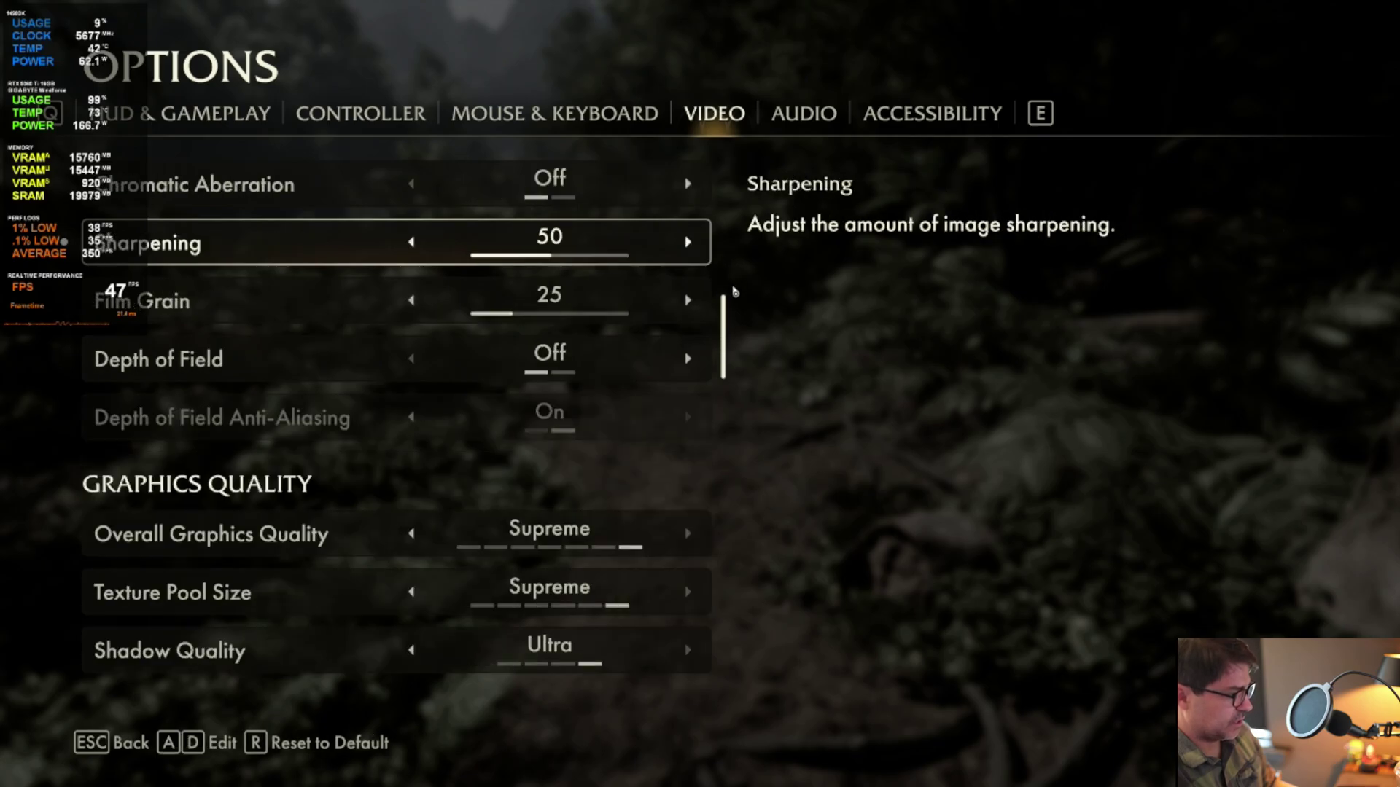
scroll(731, 332, down, 7)
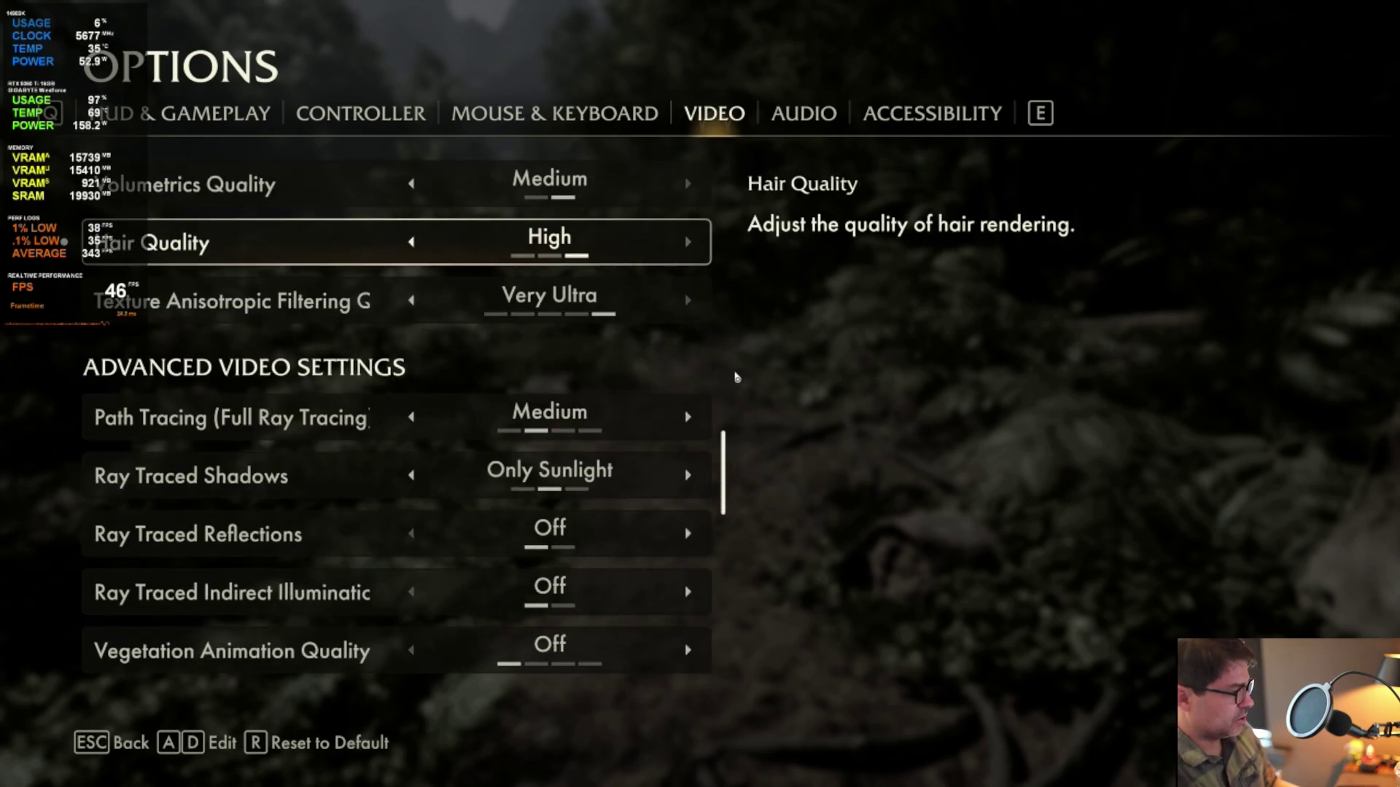
scroll(737, 379, down, 4)
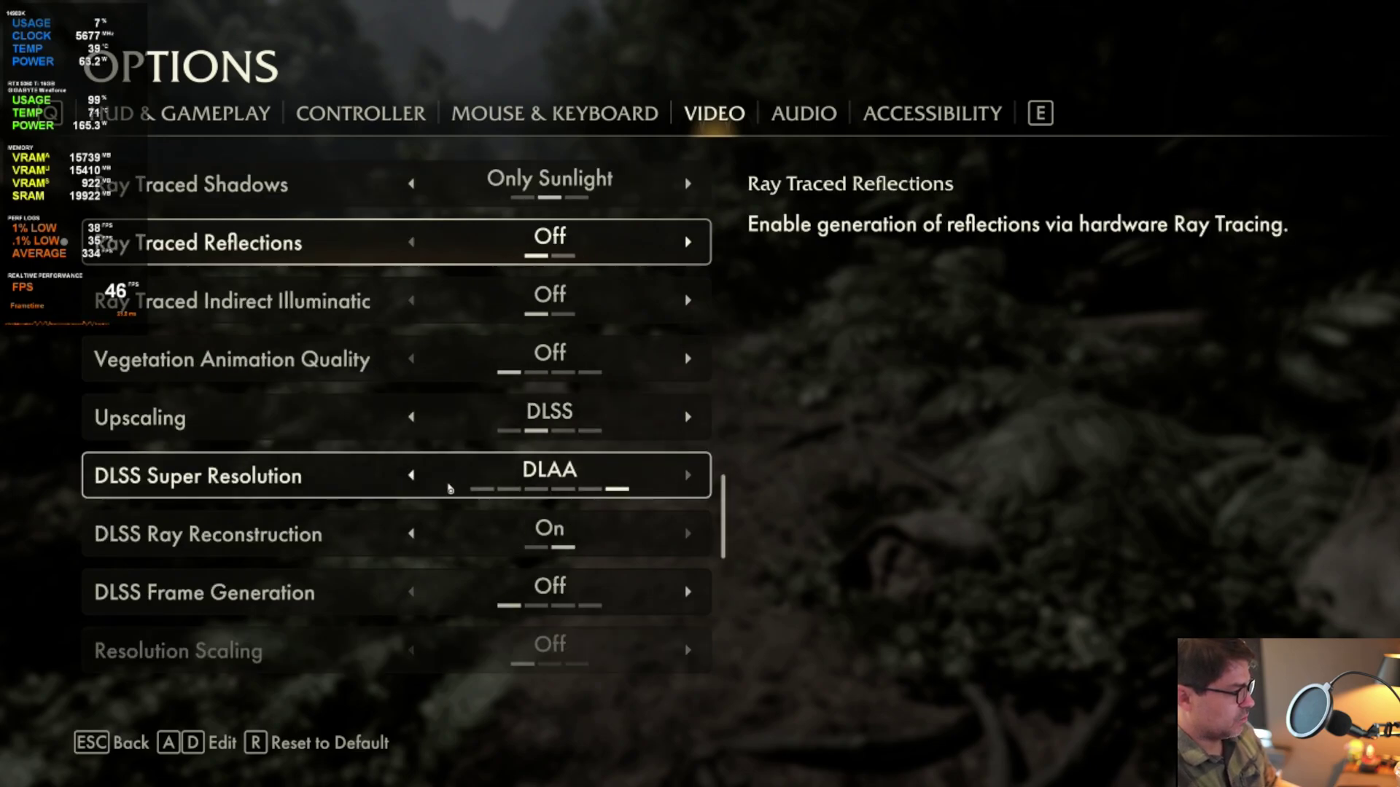
click(685, 482)
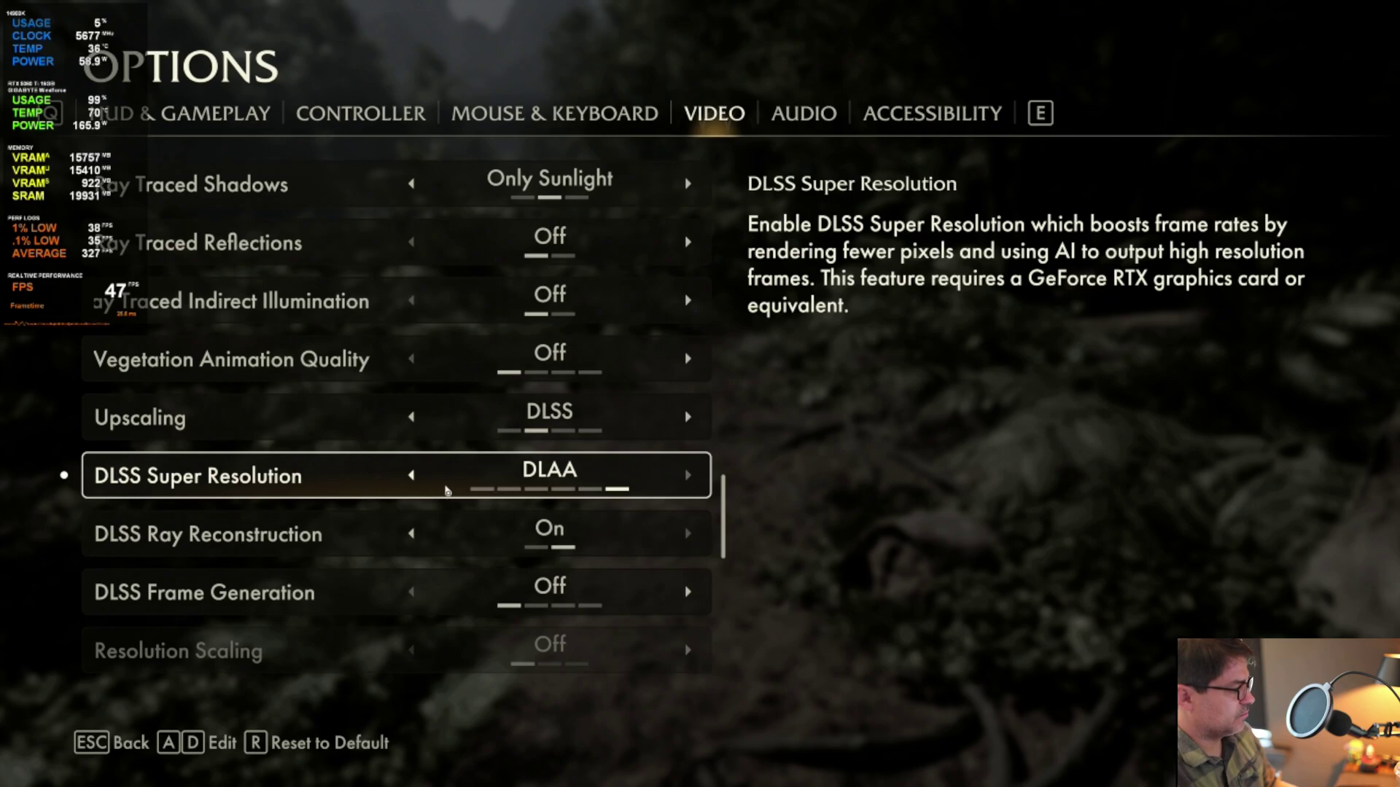
click(411, 476)
click(411, 476)
click(412, 476)
click(411, 475)
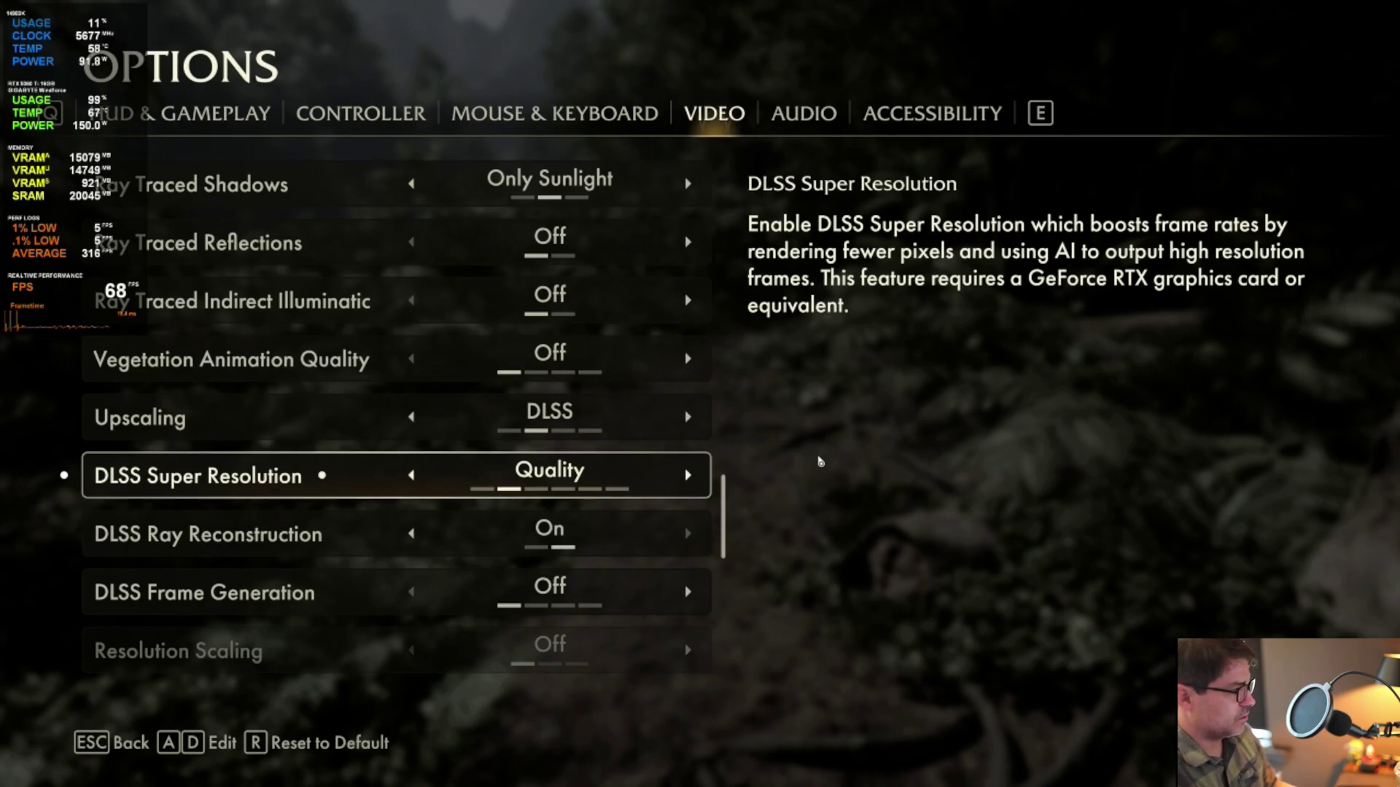
key(Escape)
key(Escape)
Step: Run along the jungle path and back with Medium path tracing and DLSS Super Resolution at Quality, stopping on the sunlit dirt trail
key(w)
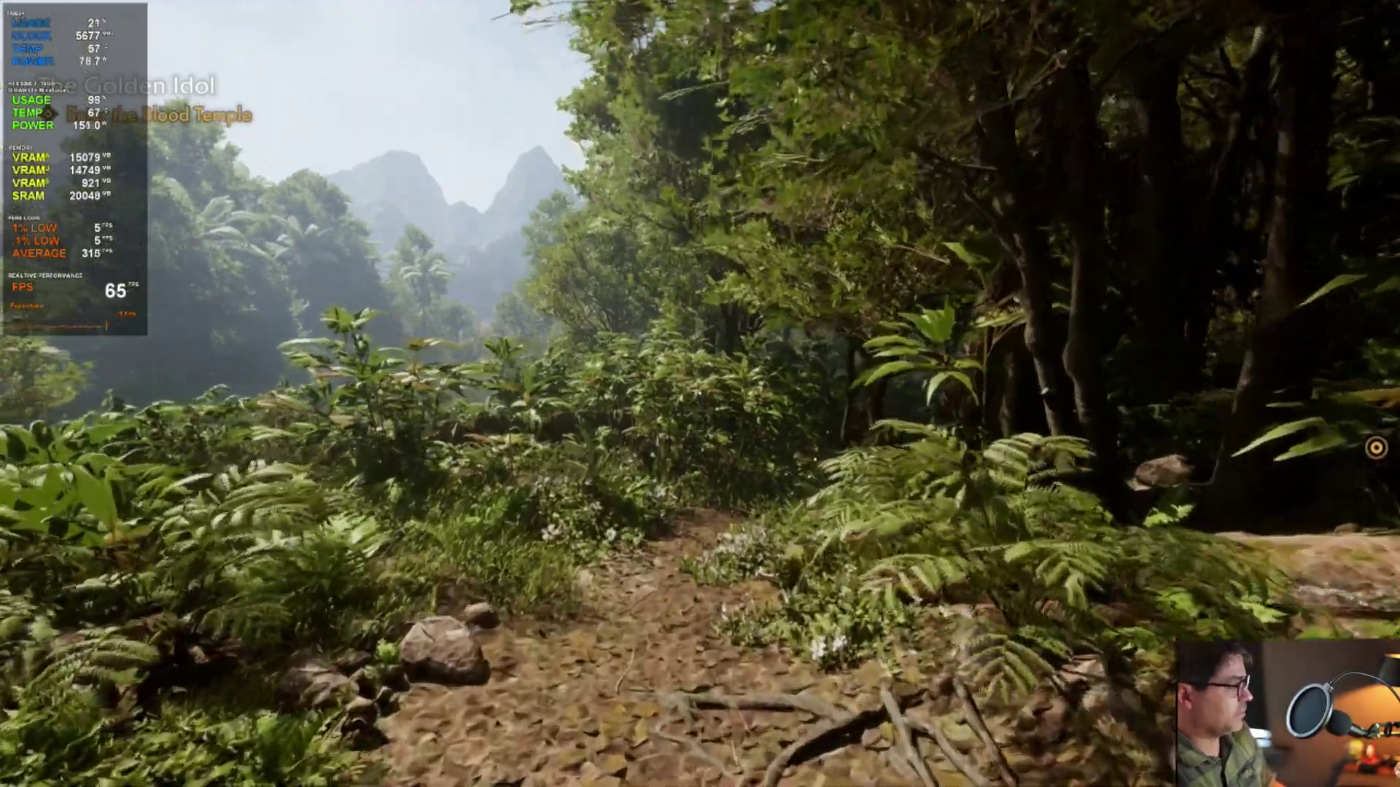
key(w)
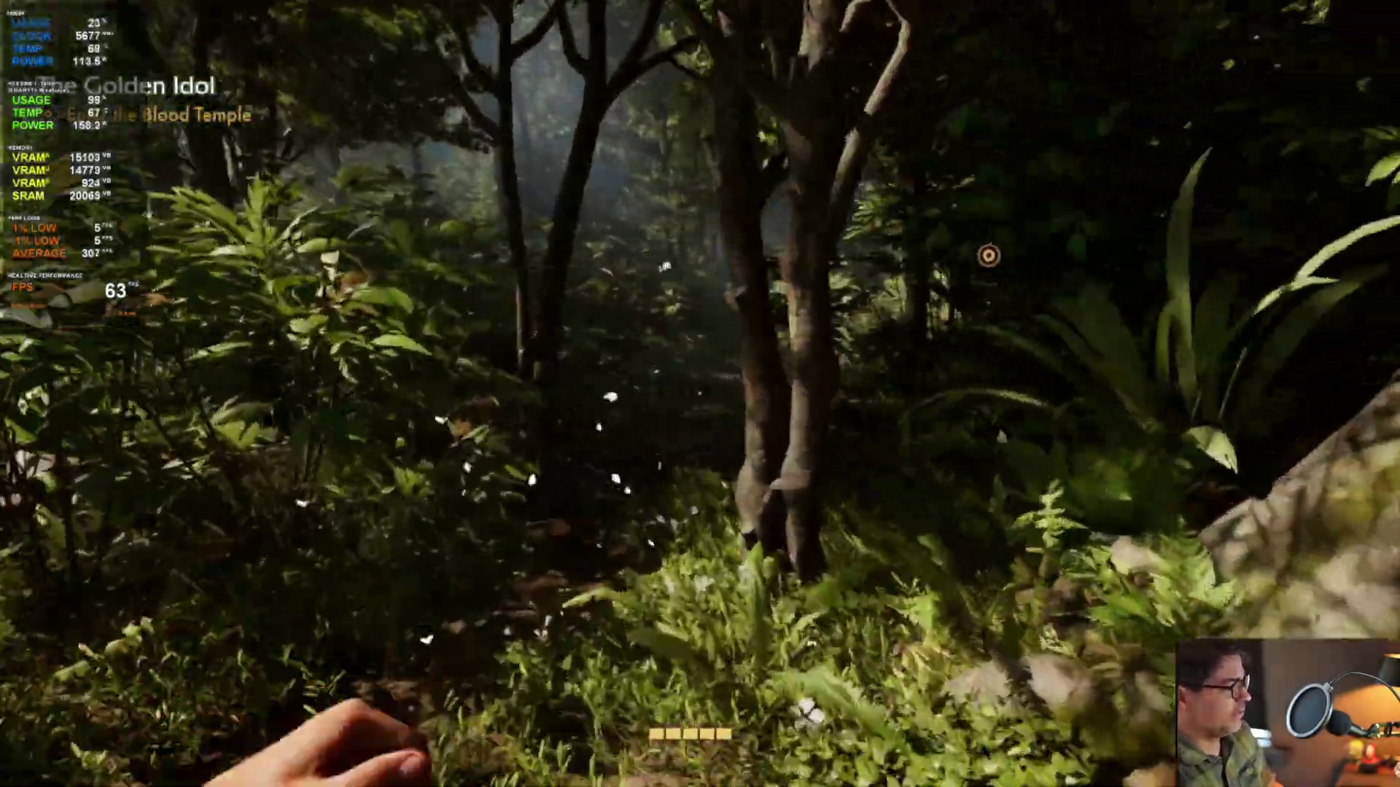
key(w)
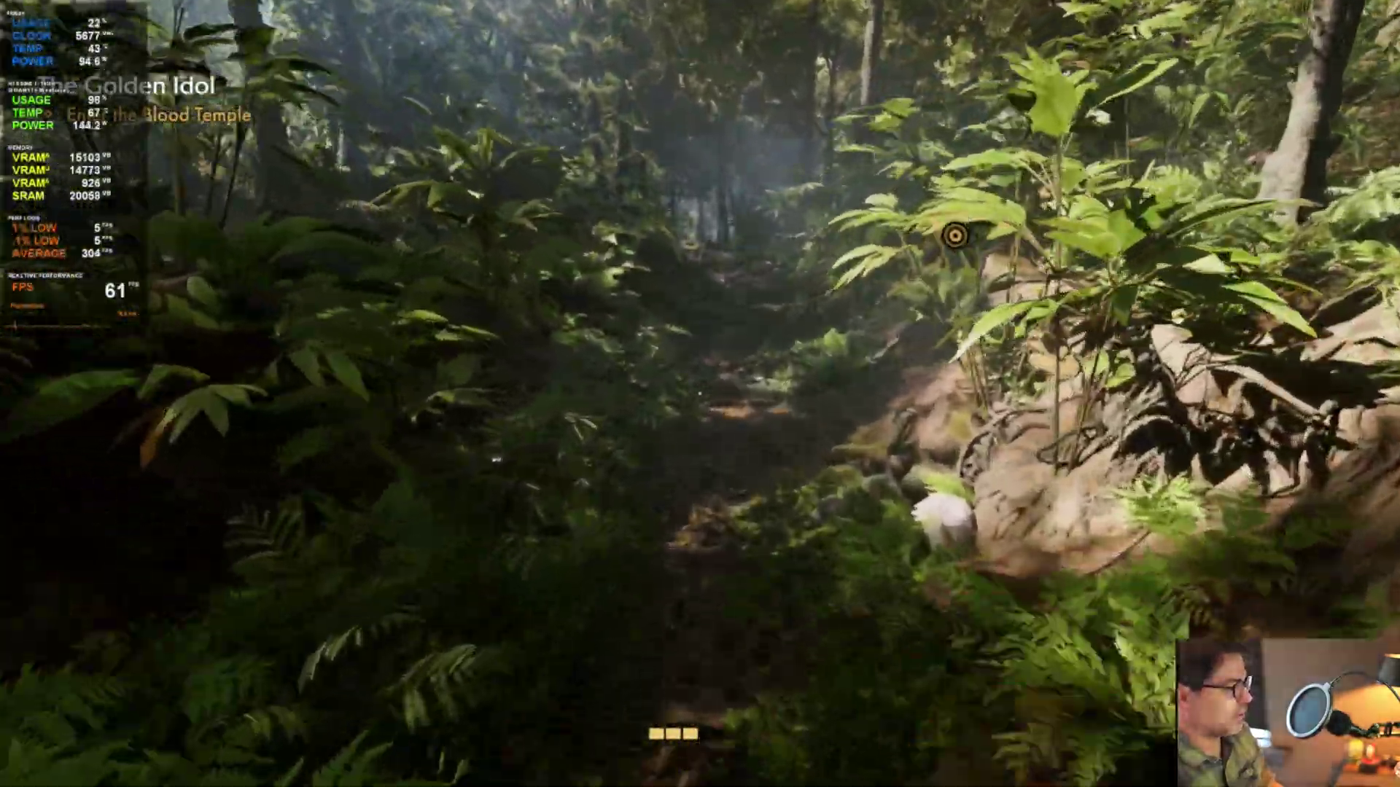
key(w)
key(w)
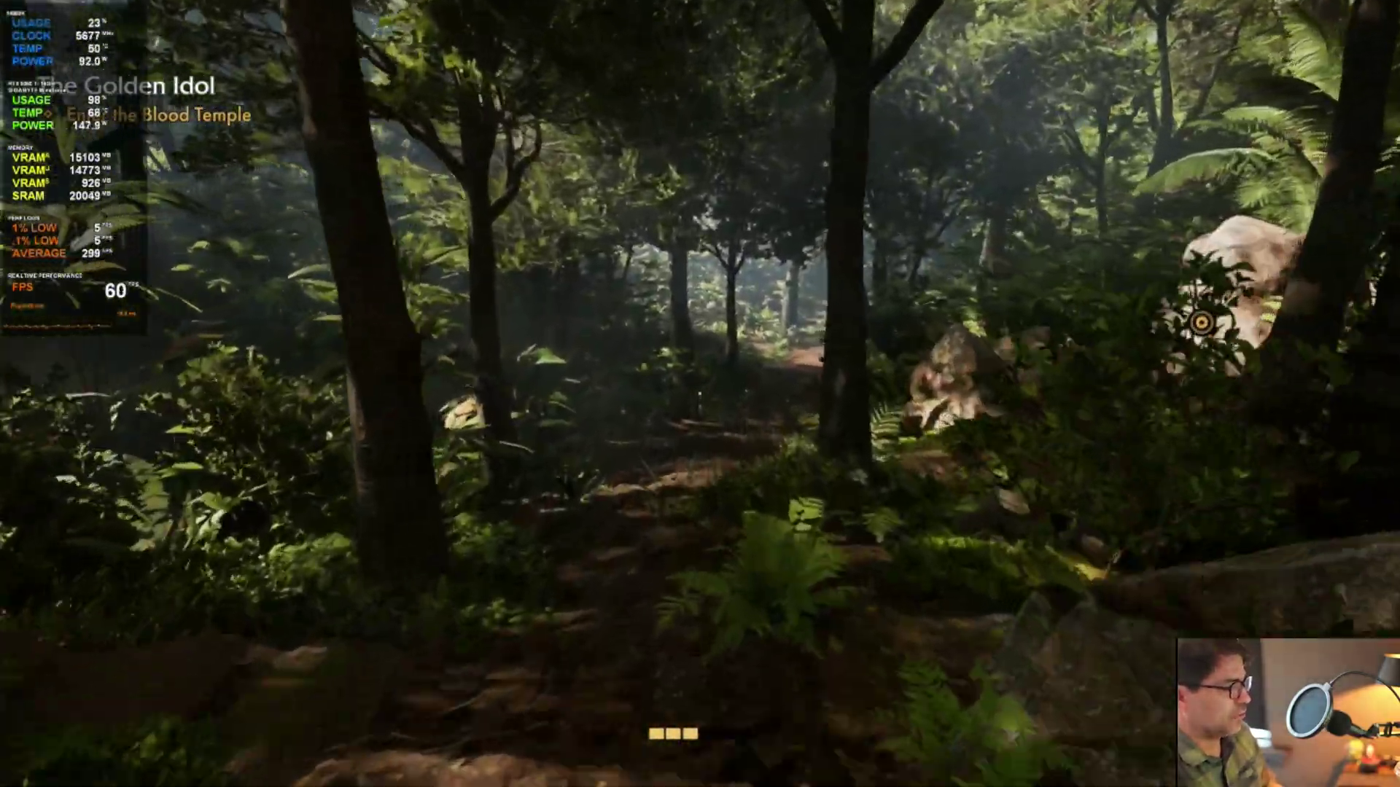
key(w)
key(w)
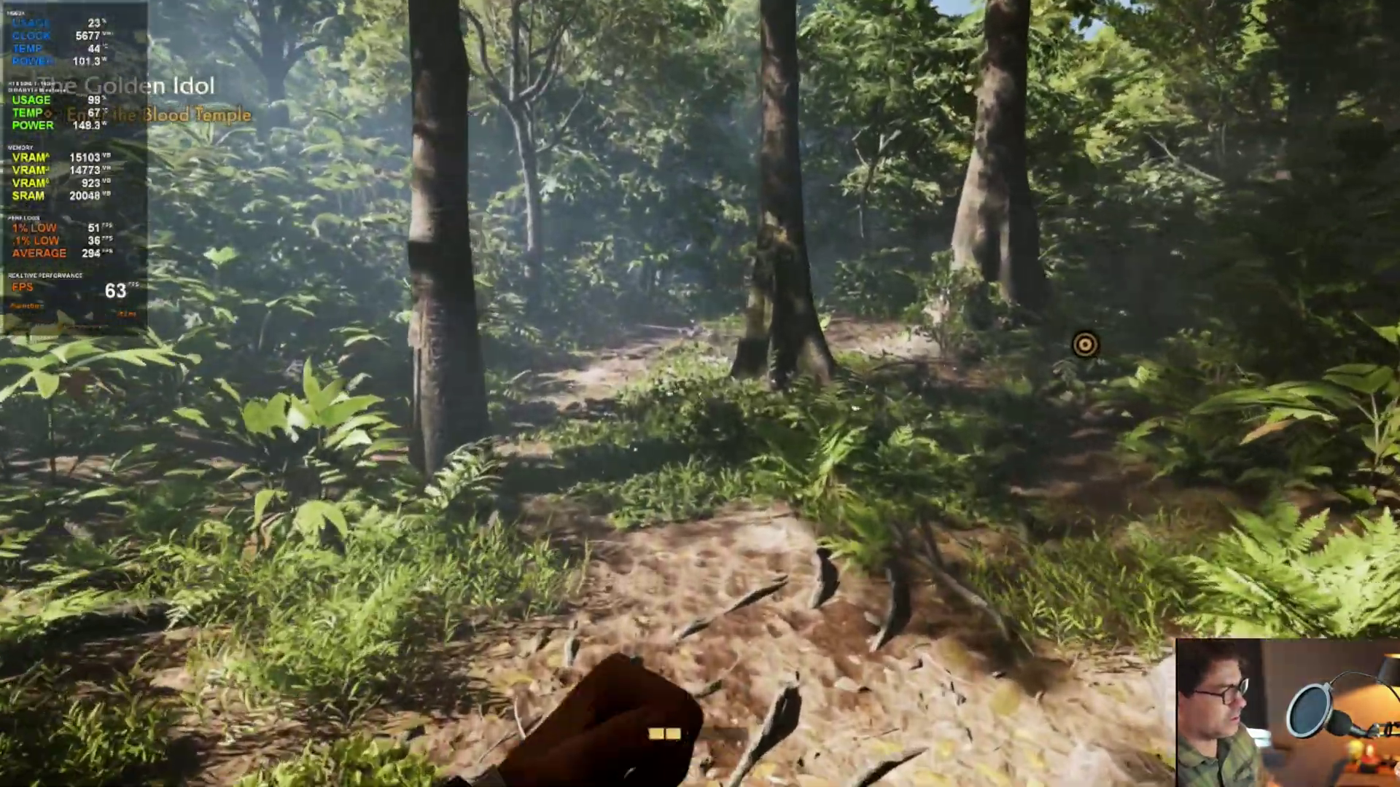
key(w)
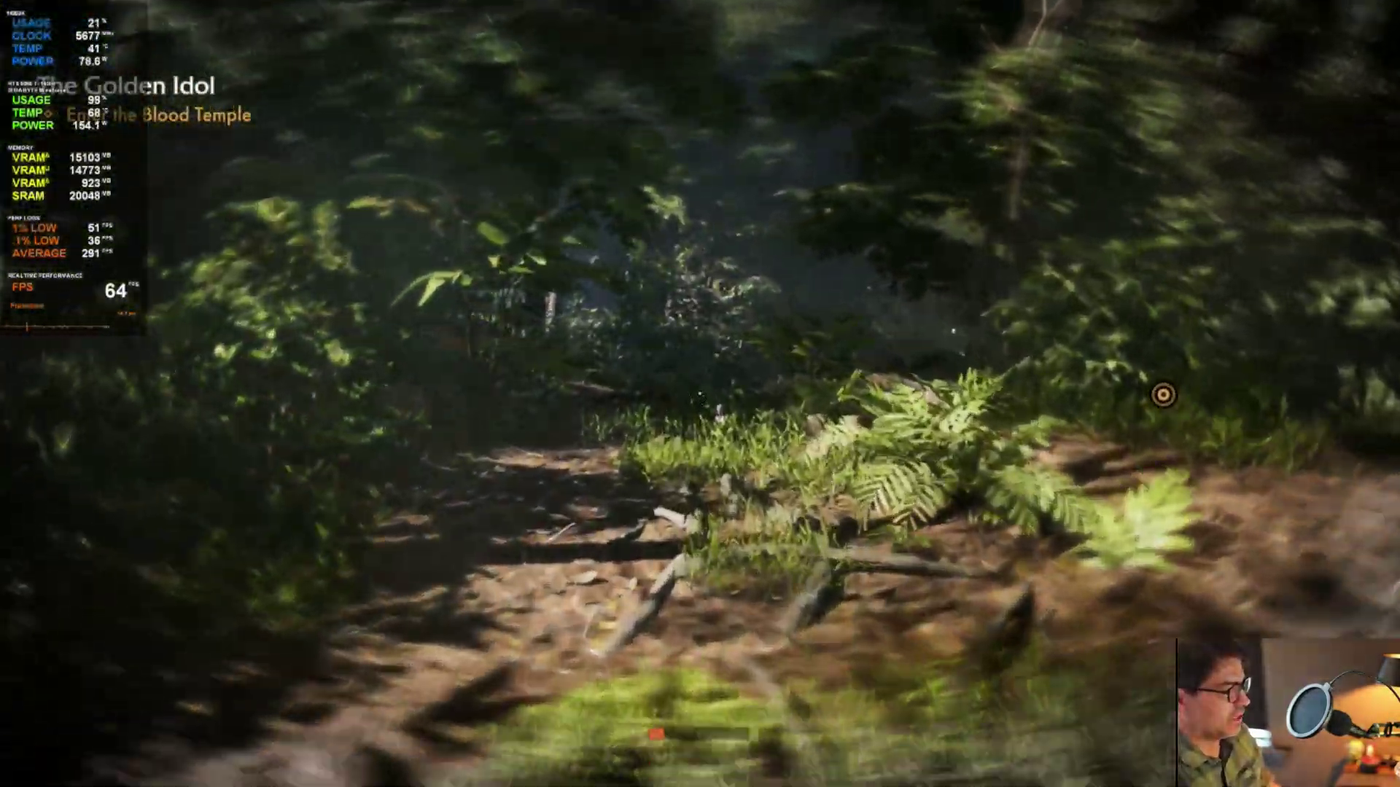
key(w)
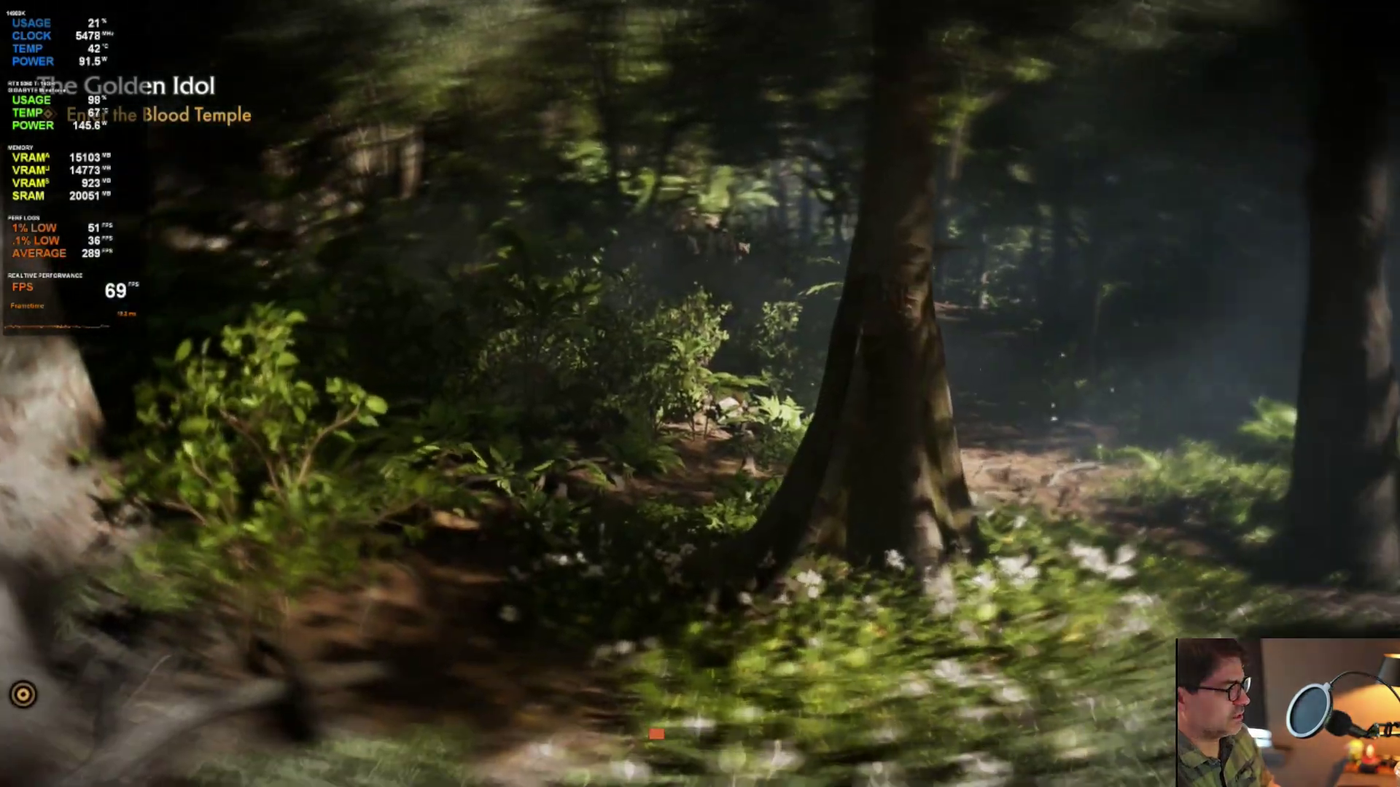
key(w)
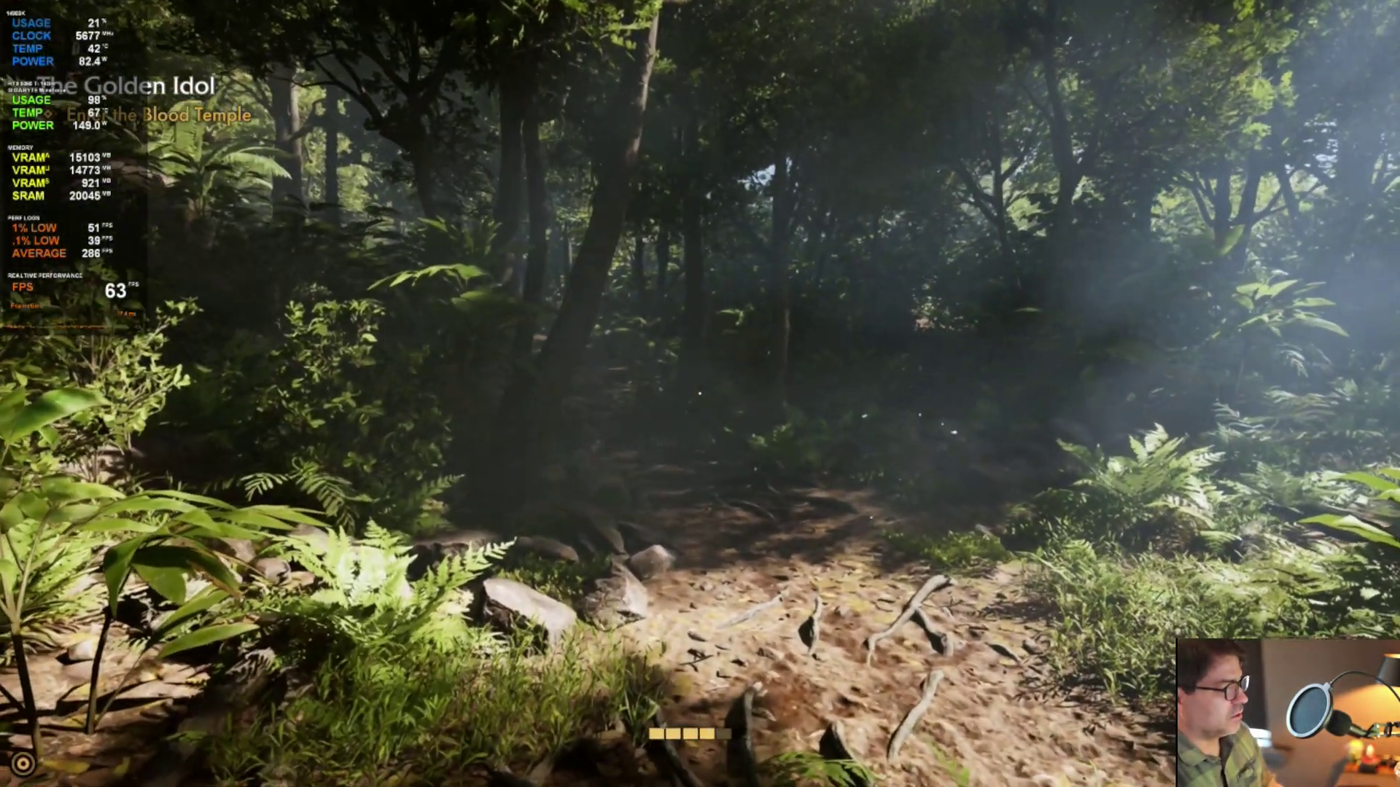
Step: Pause the game, set DLSS Super Resolution to Performance in the advanced video settings and resume play
key(Escape)
click(175, 585)
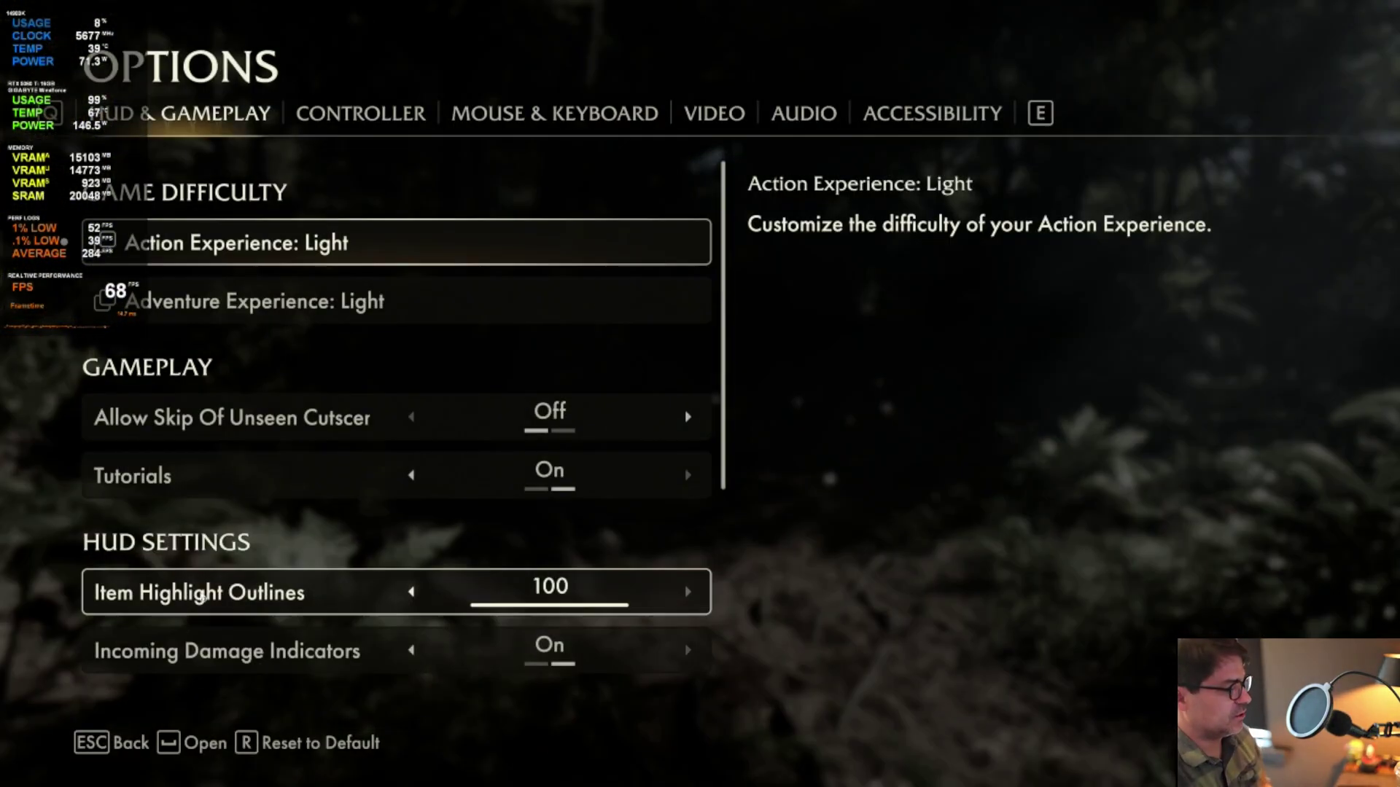
click(722, 119)
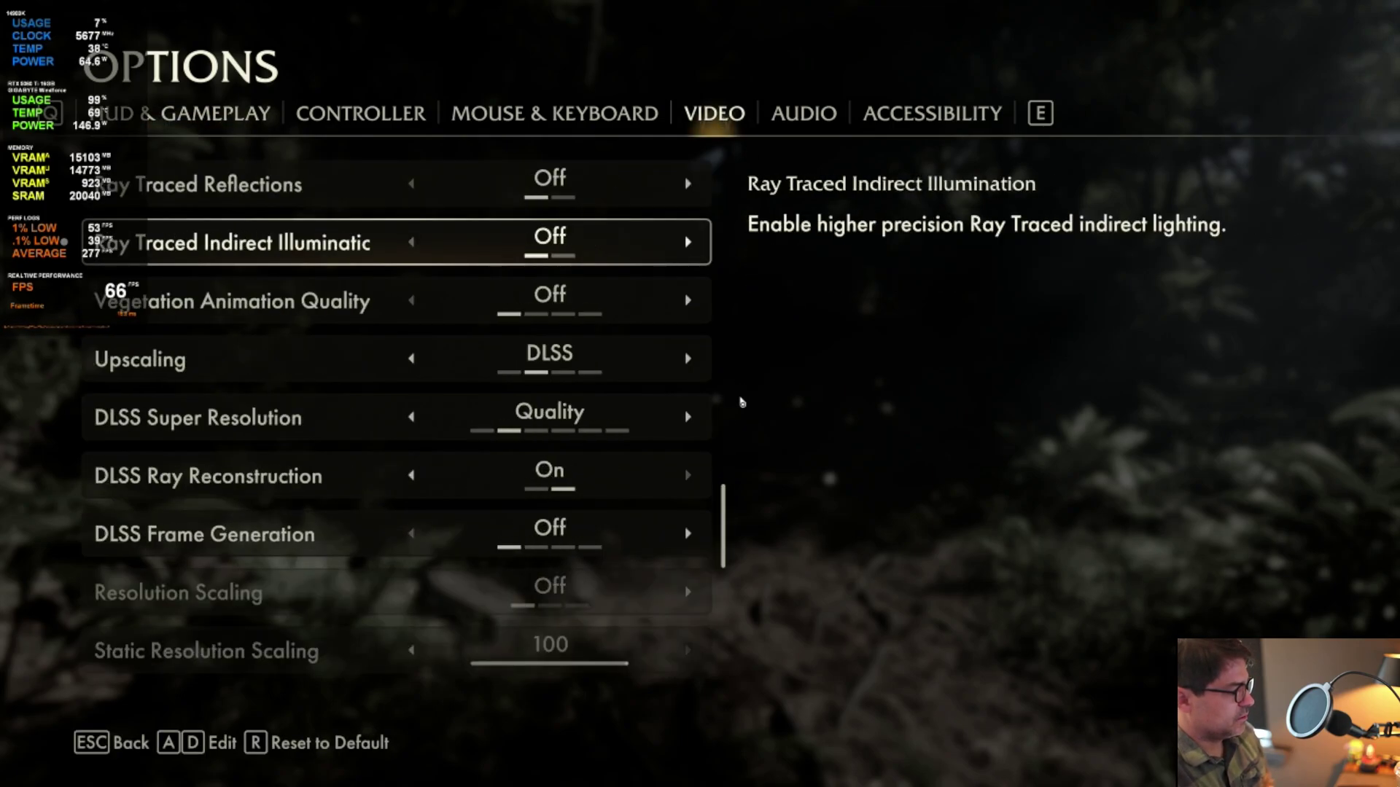
click(688, 417)
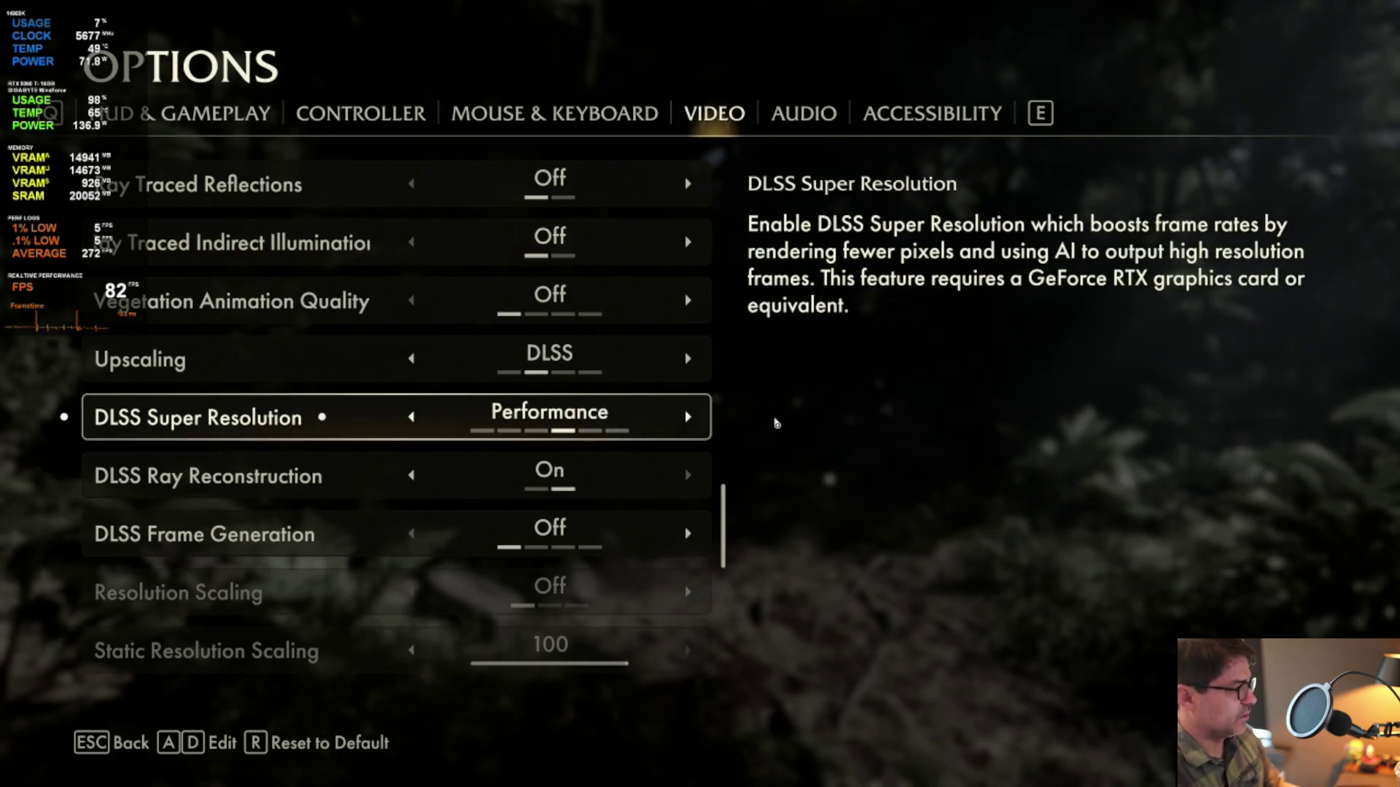
key(Escape)
key(Escape)
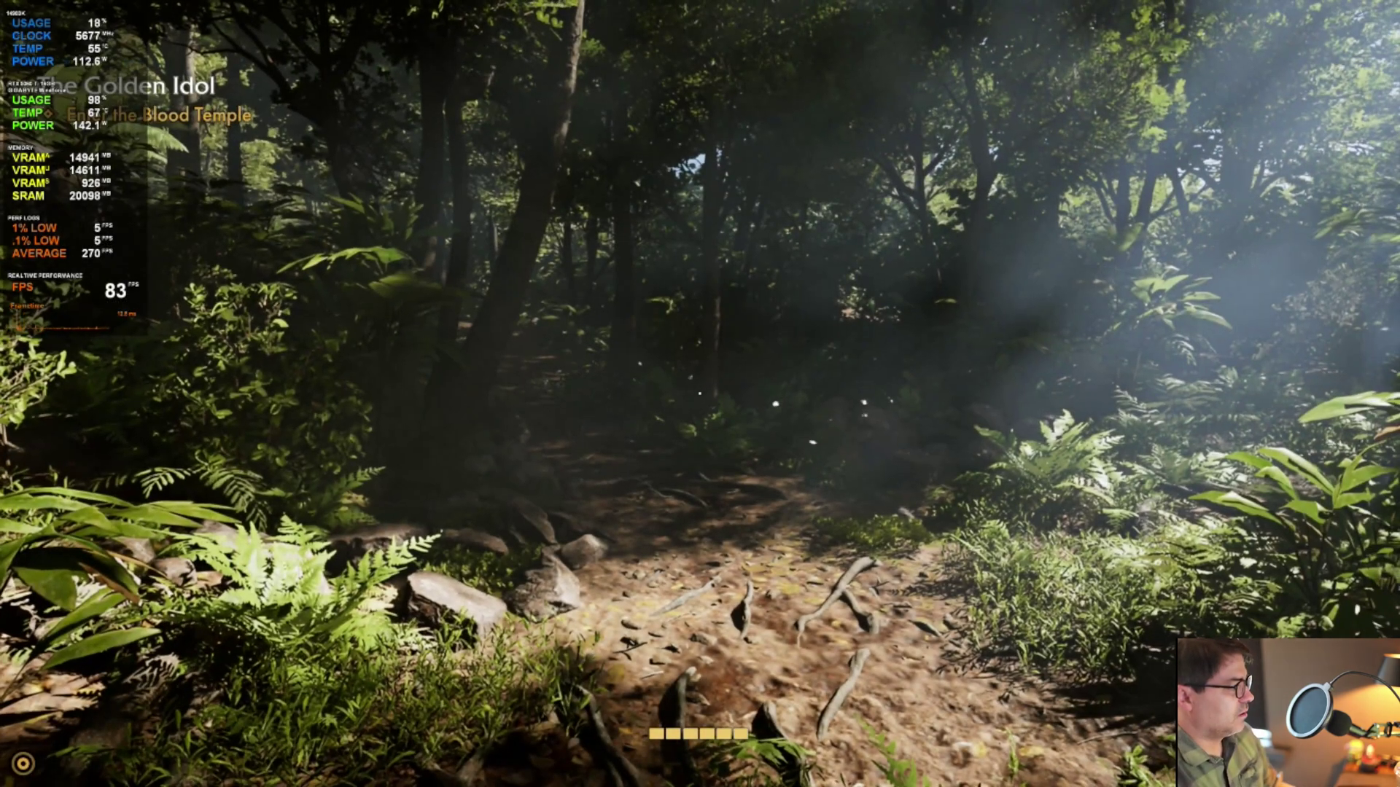
Step: Run the jungle path in both directions with Medium path tracing and DLSS Performance, ending beside the large tree trunks
key(shift+w)
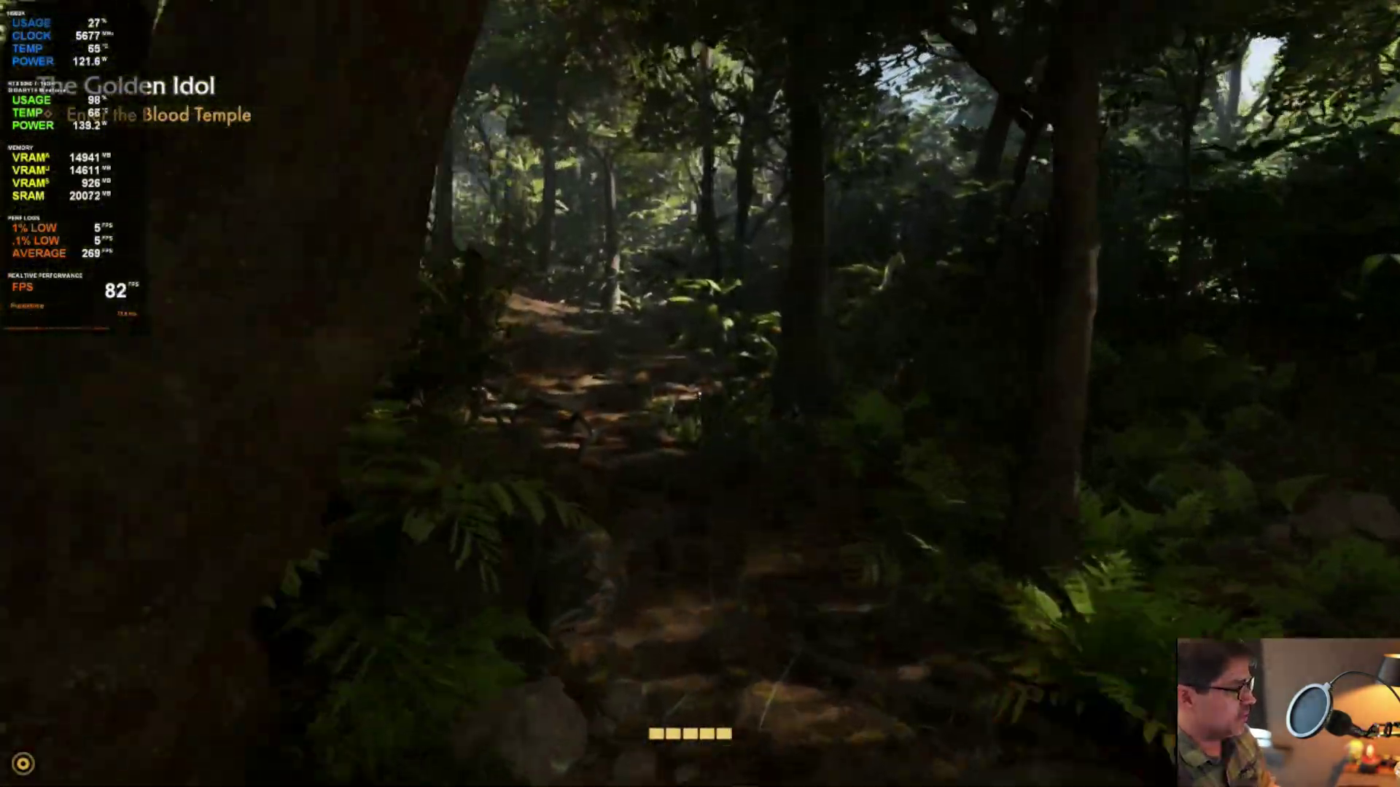
key(w)
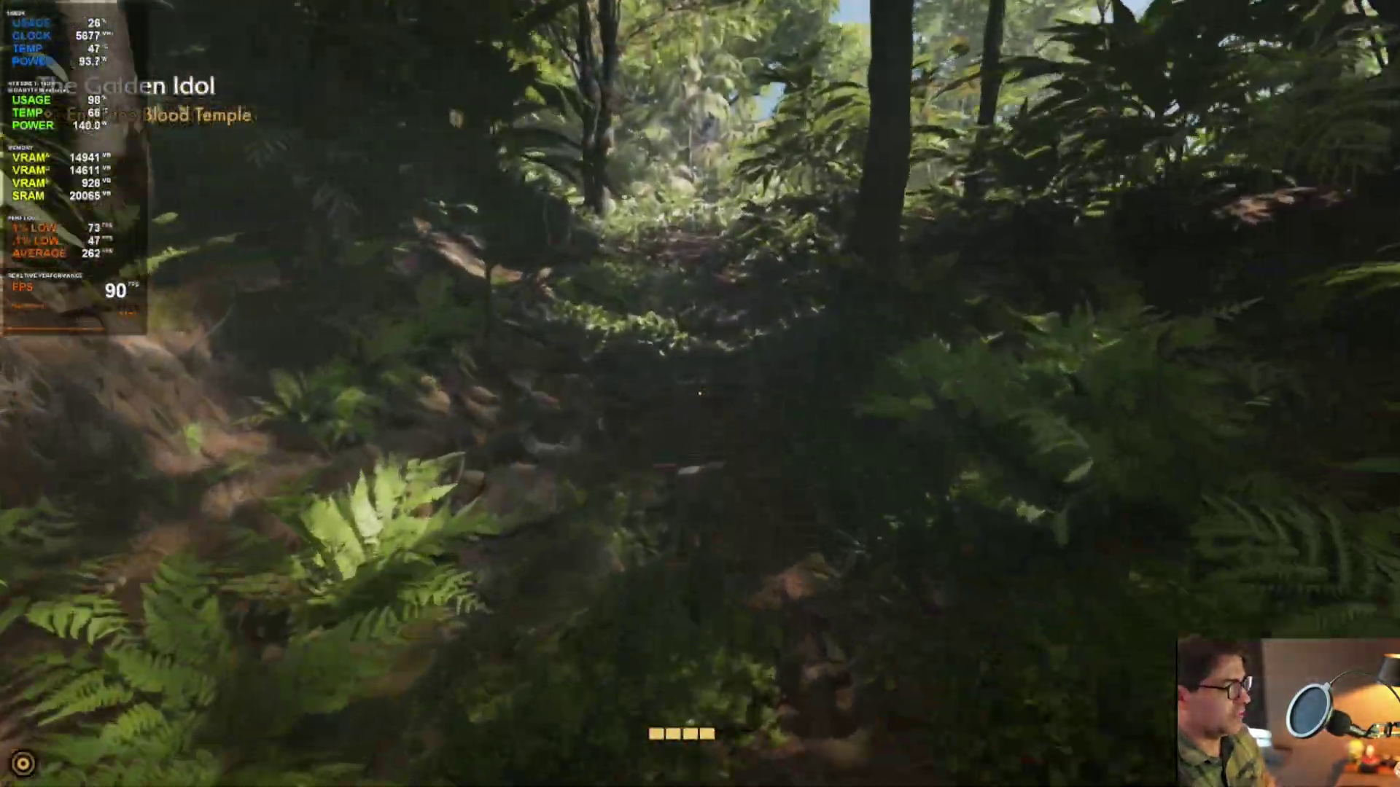
key(w)
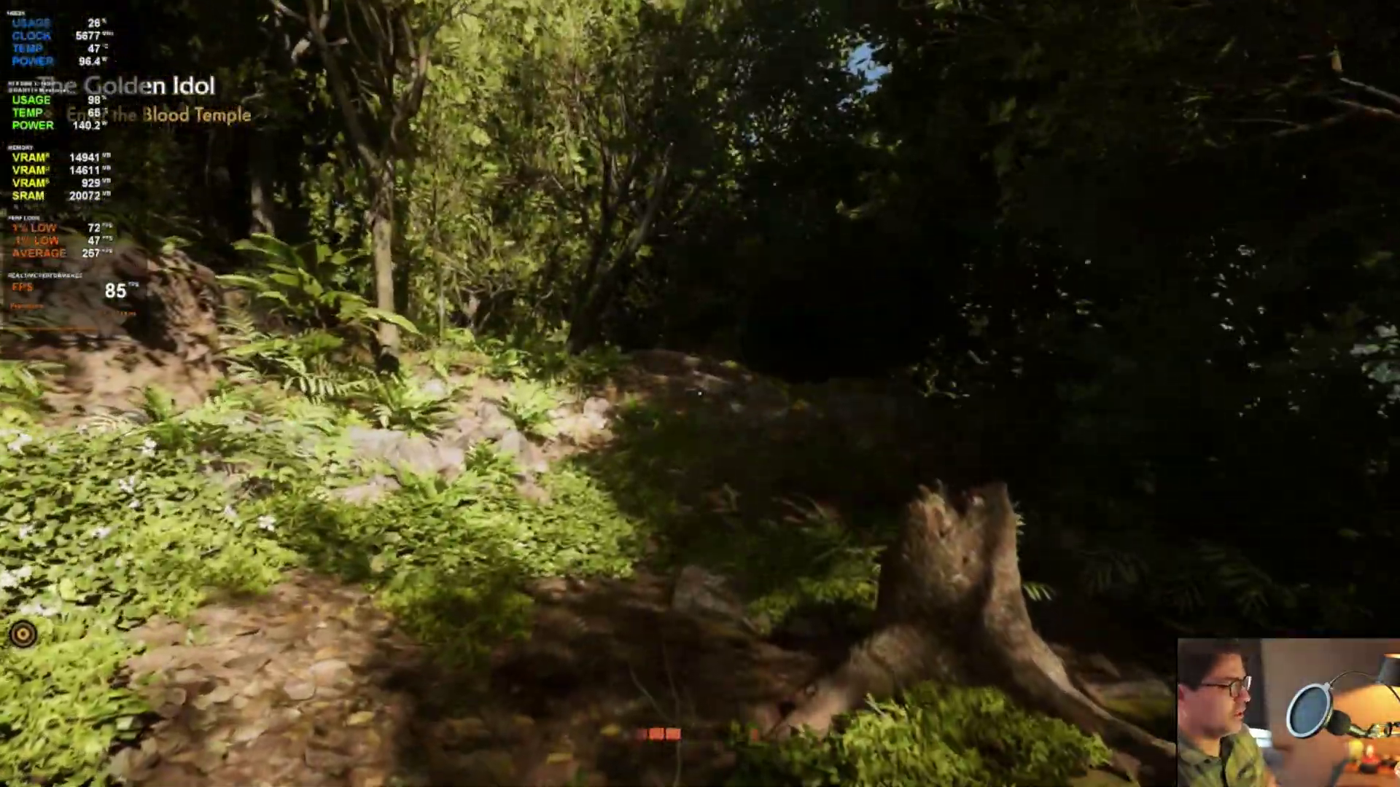
key(w)
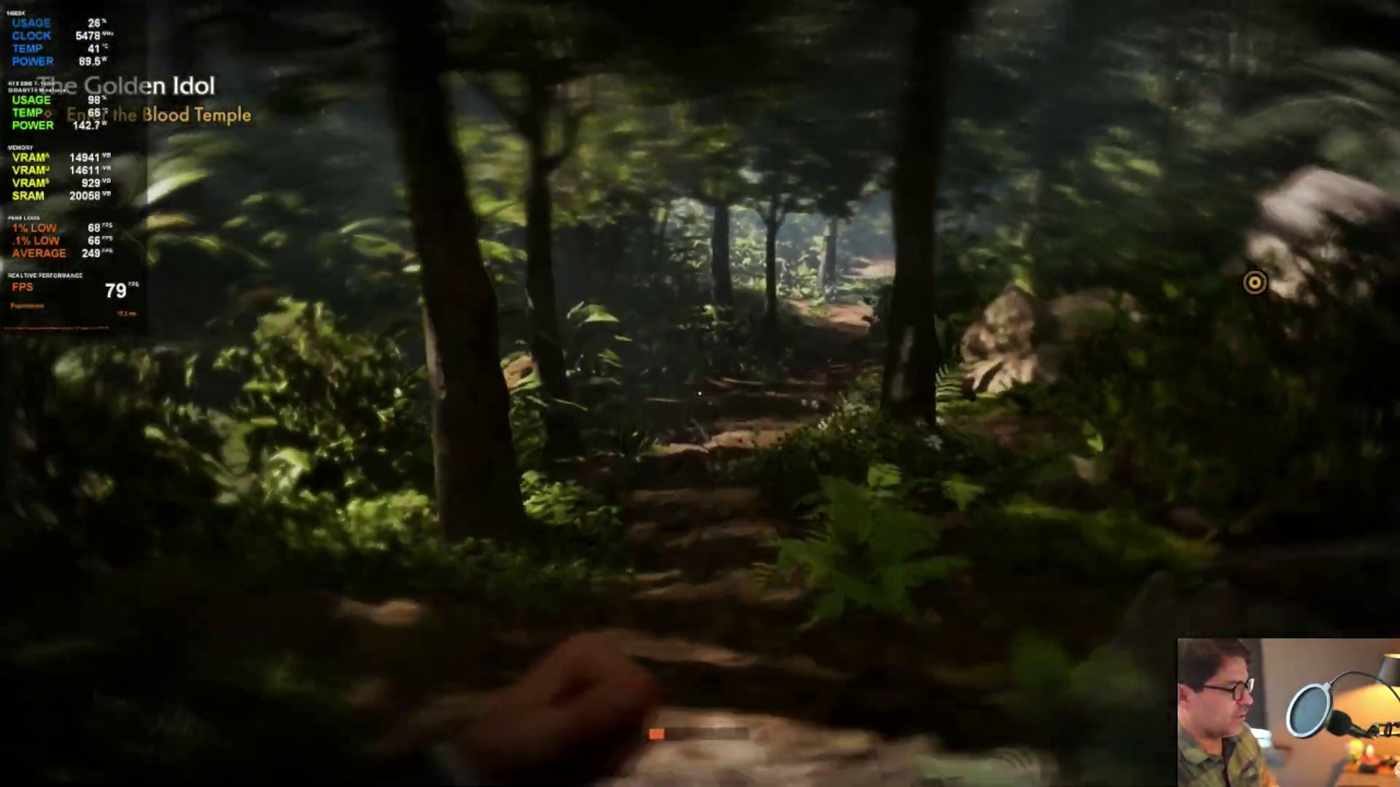
key(w)
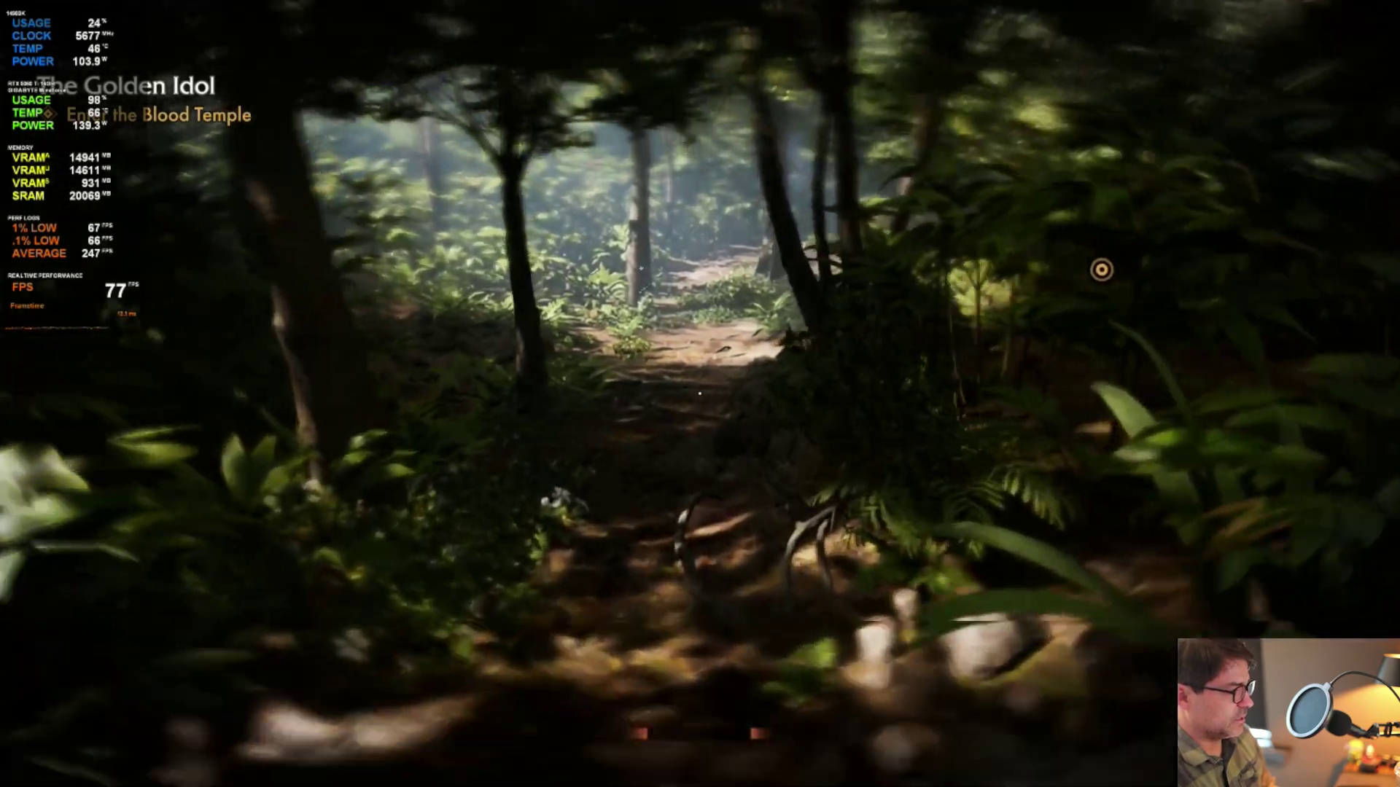
key(w)
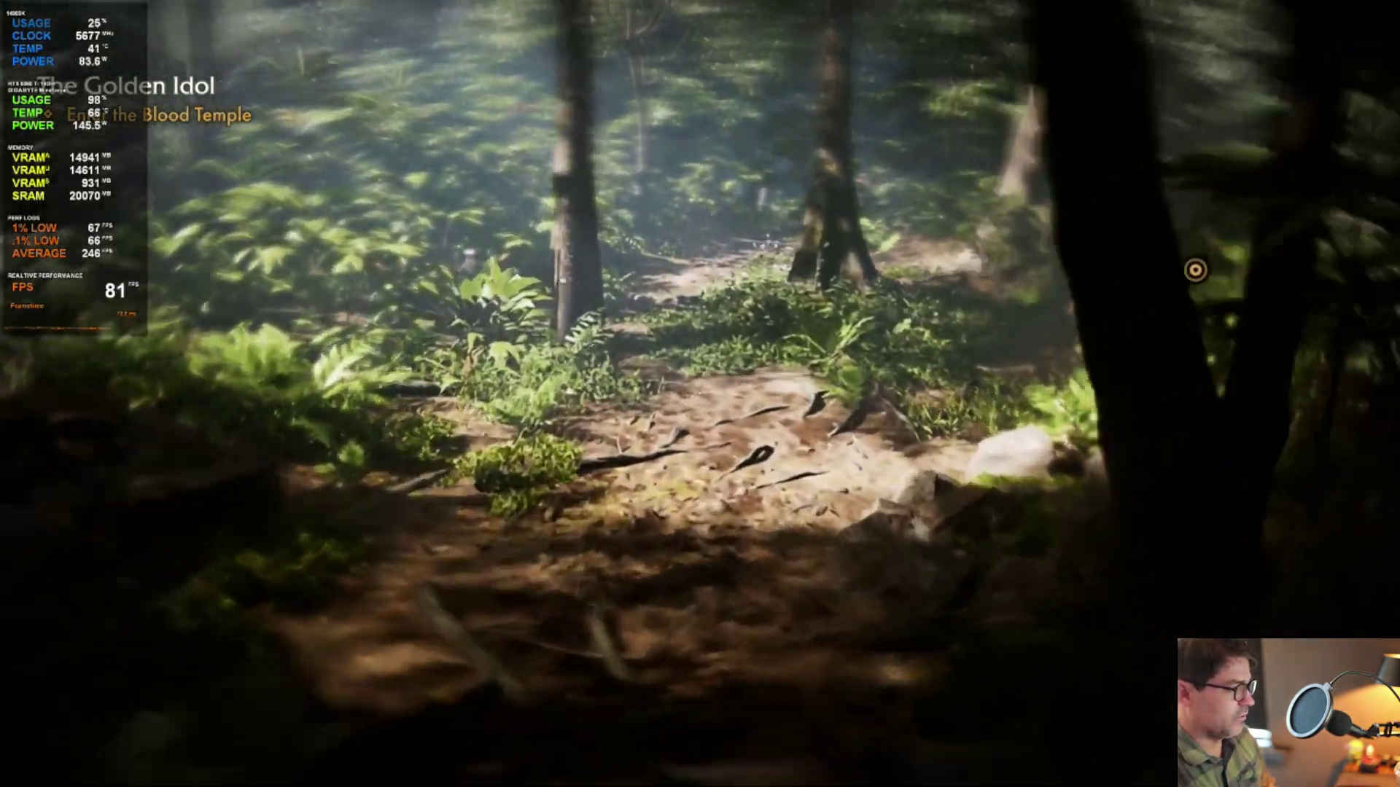
key(w)
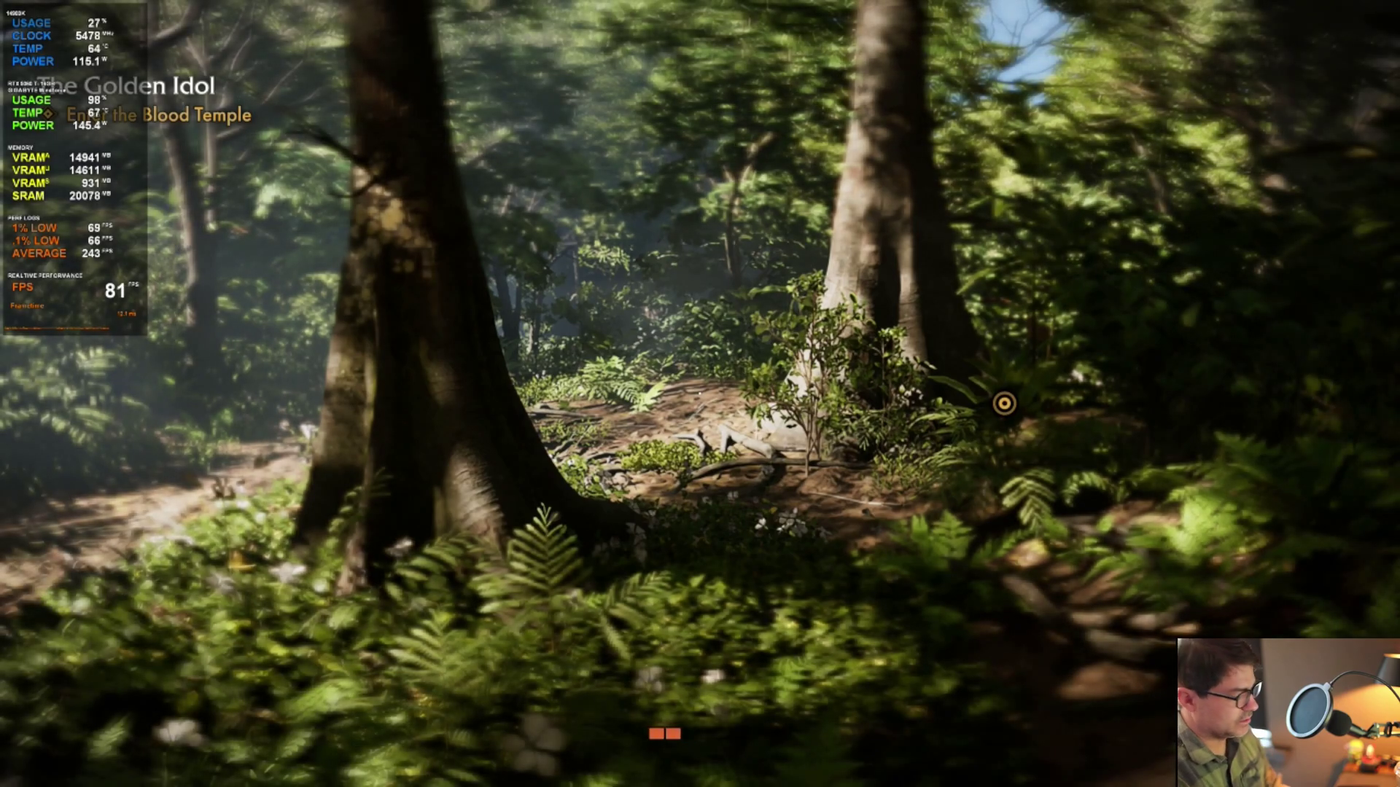
Step: Pause the game, review the graphics quality settings, set DLSS Super Resolution to Balanced and resume play
key(Escape)
click(149, 586)
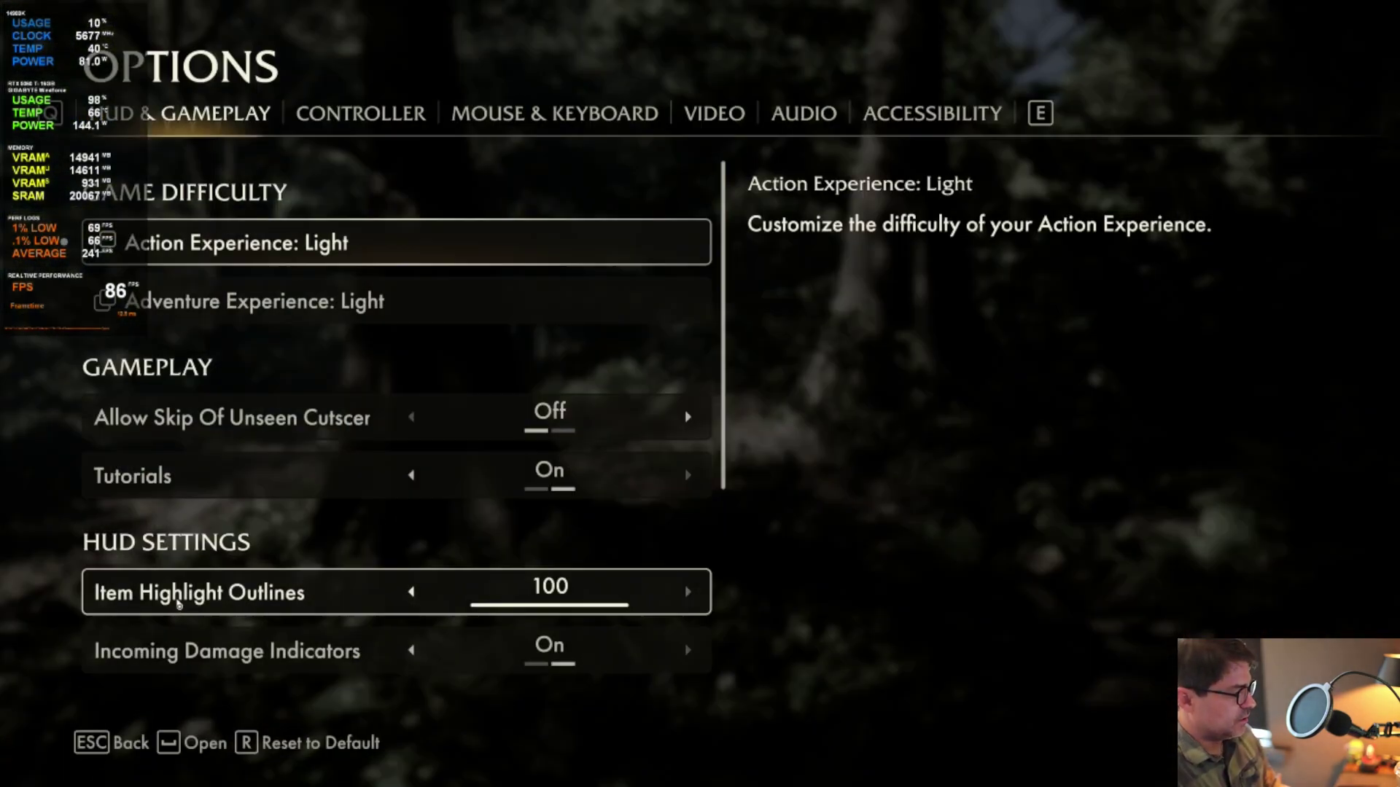
click(716, 116)
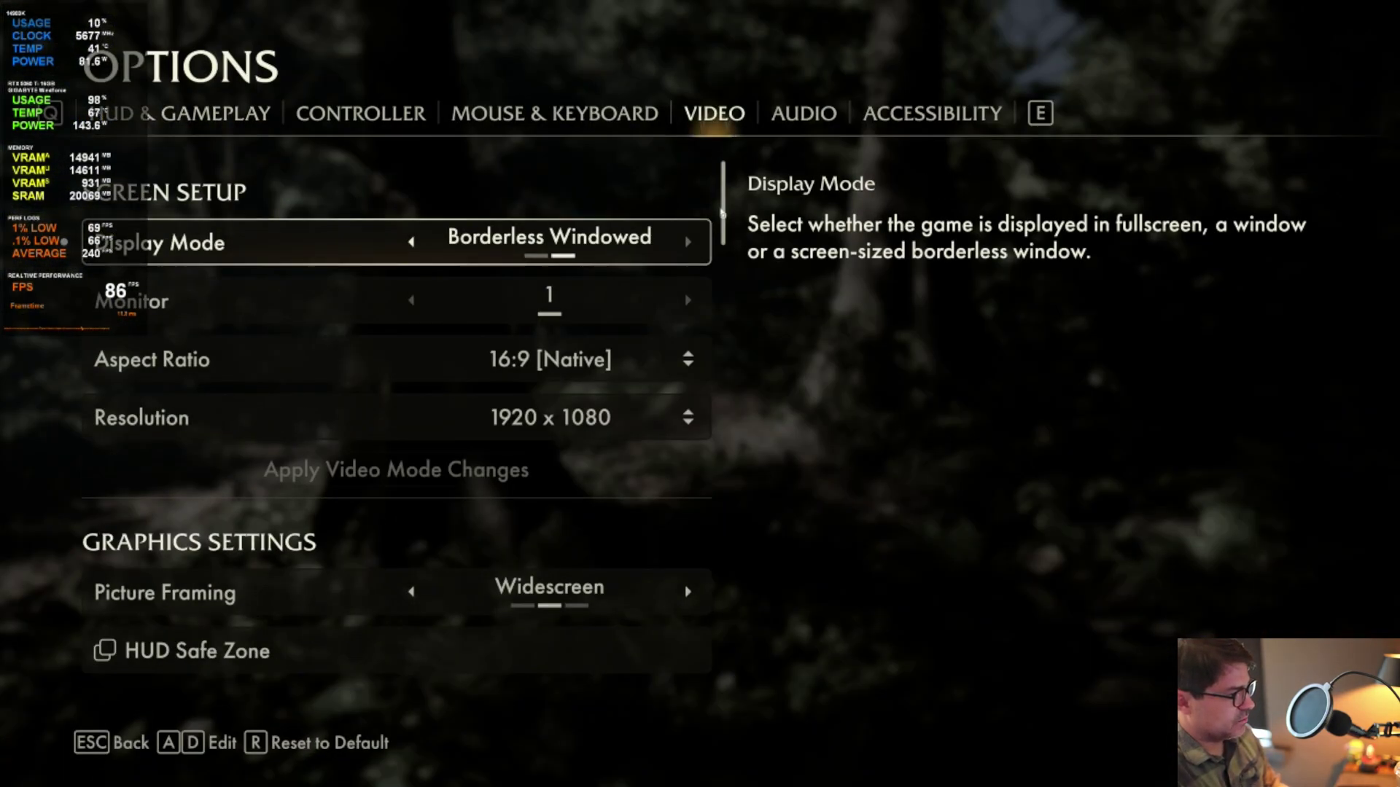
scroll(721, 213, down, 14)
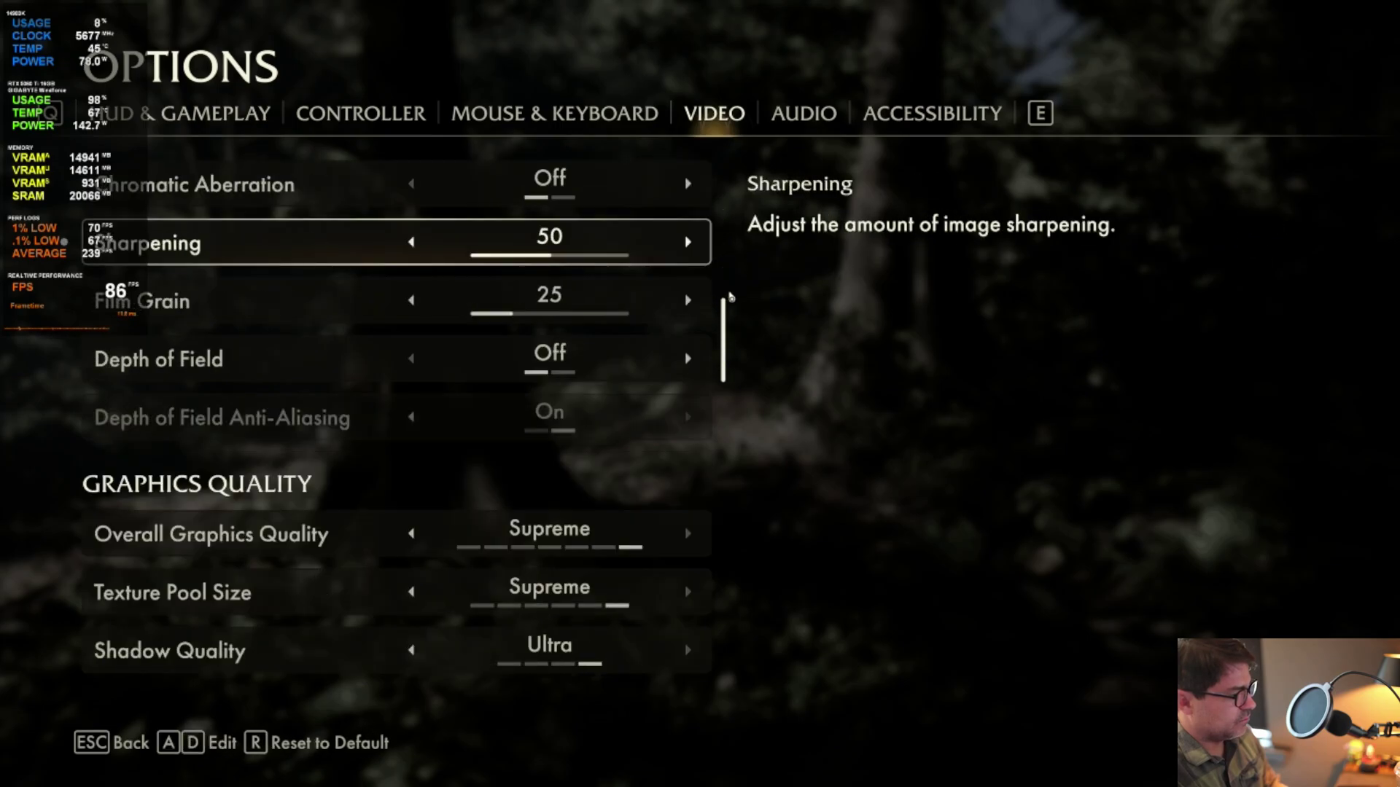
scroll(731, 297, down, 2)
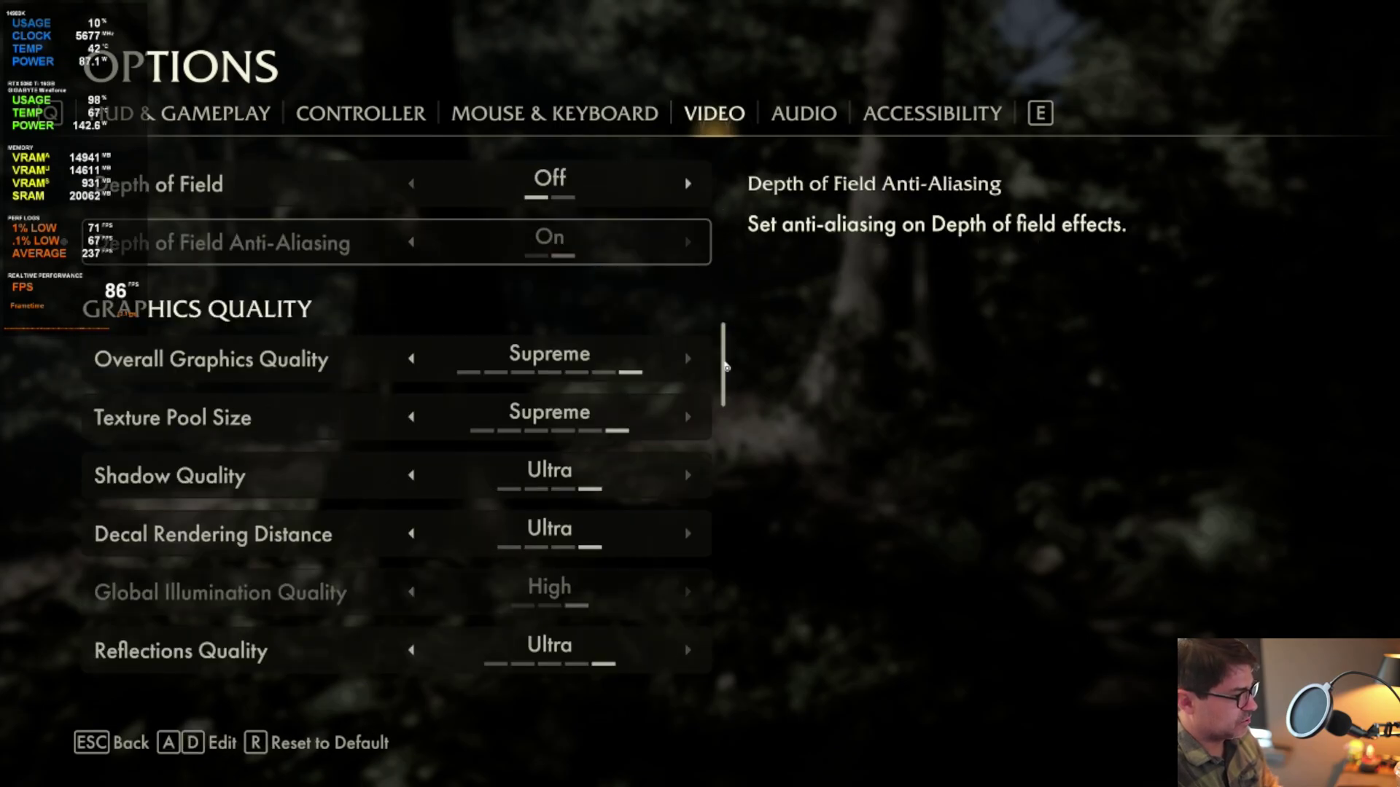
scroll(726, 367, down, 10)
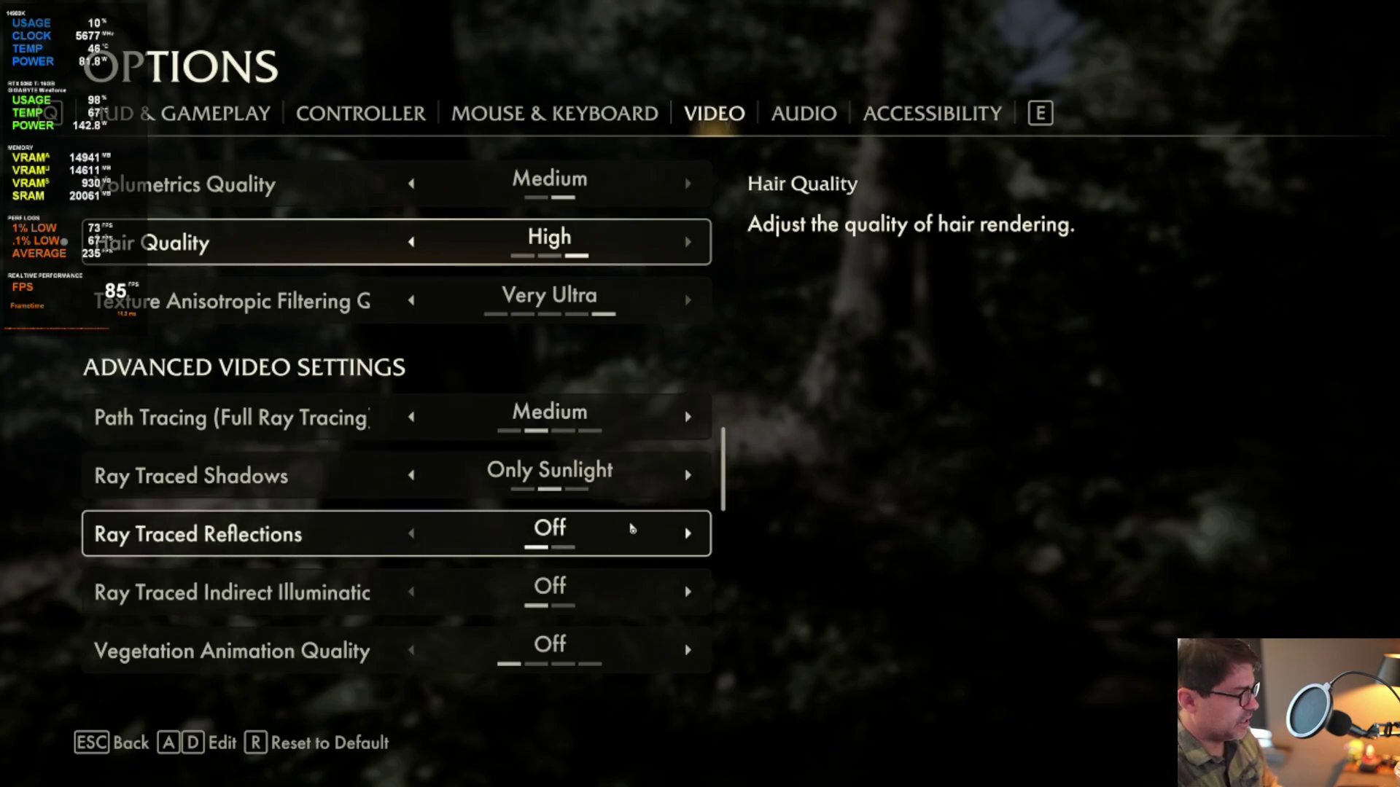
scroll(727, 487, down, 1)
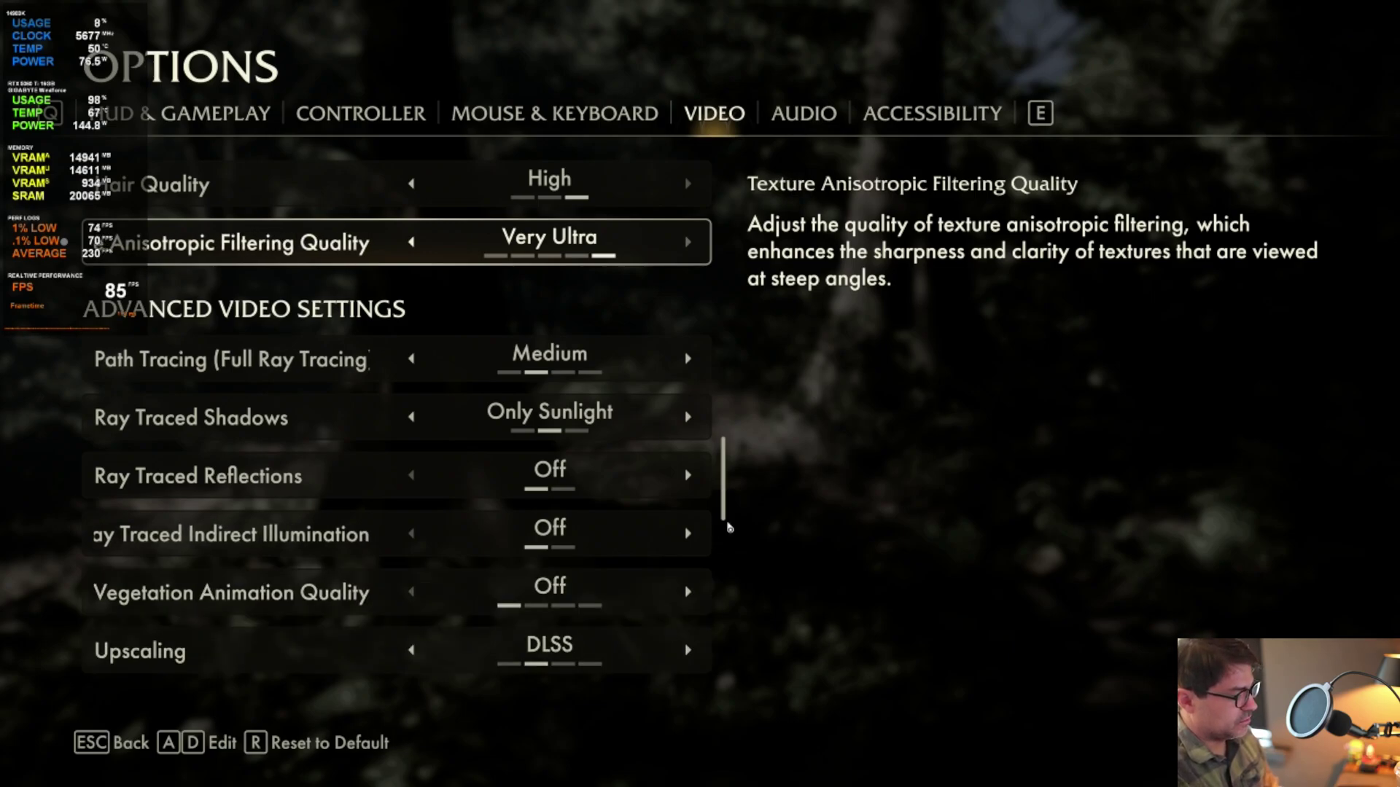
scroll(722, 511, down, 2)
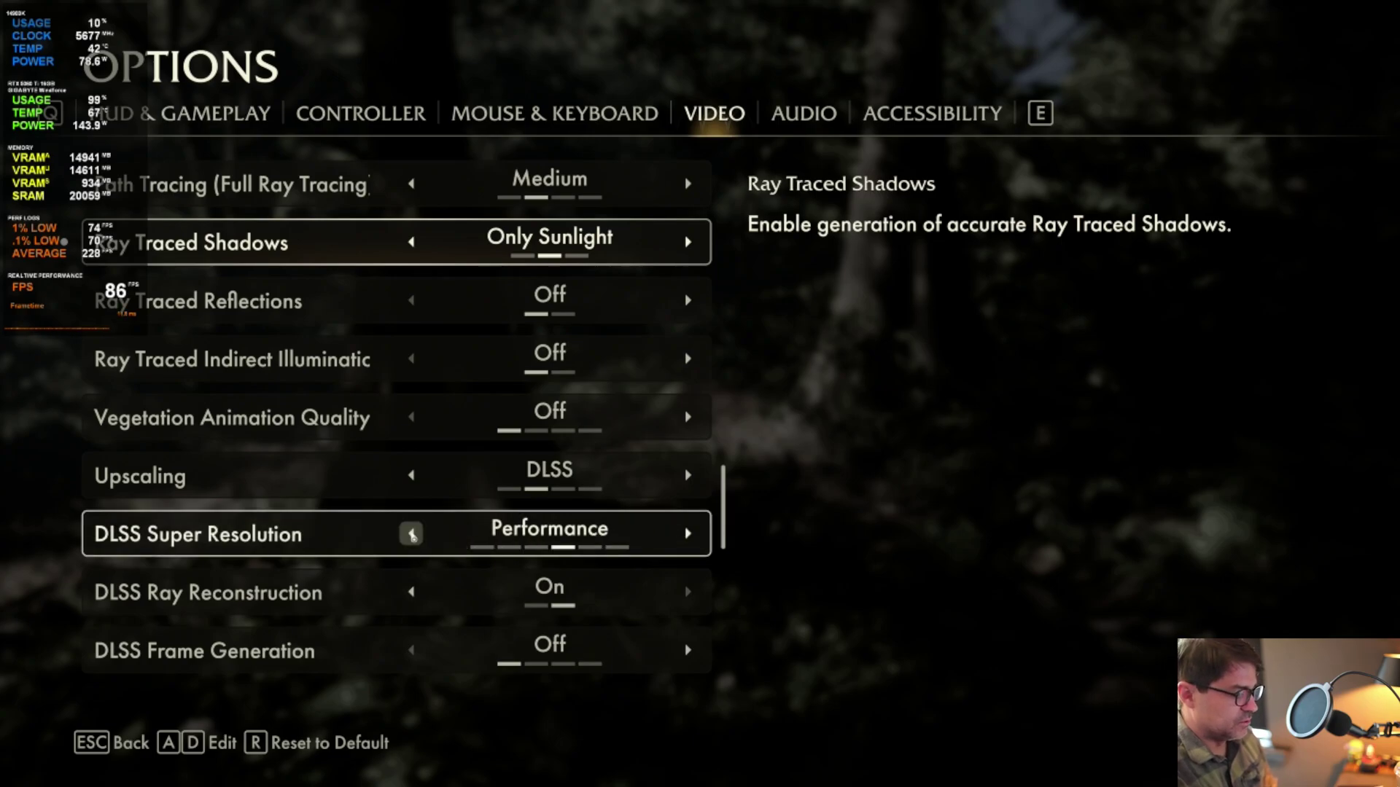
click(411, 534)
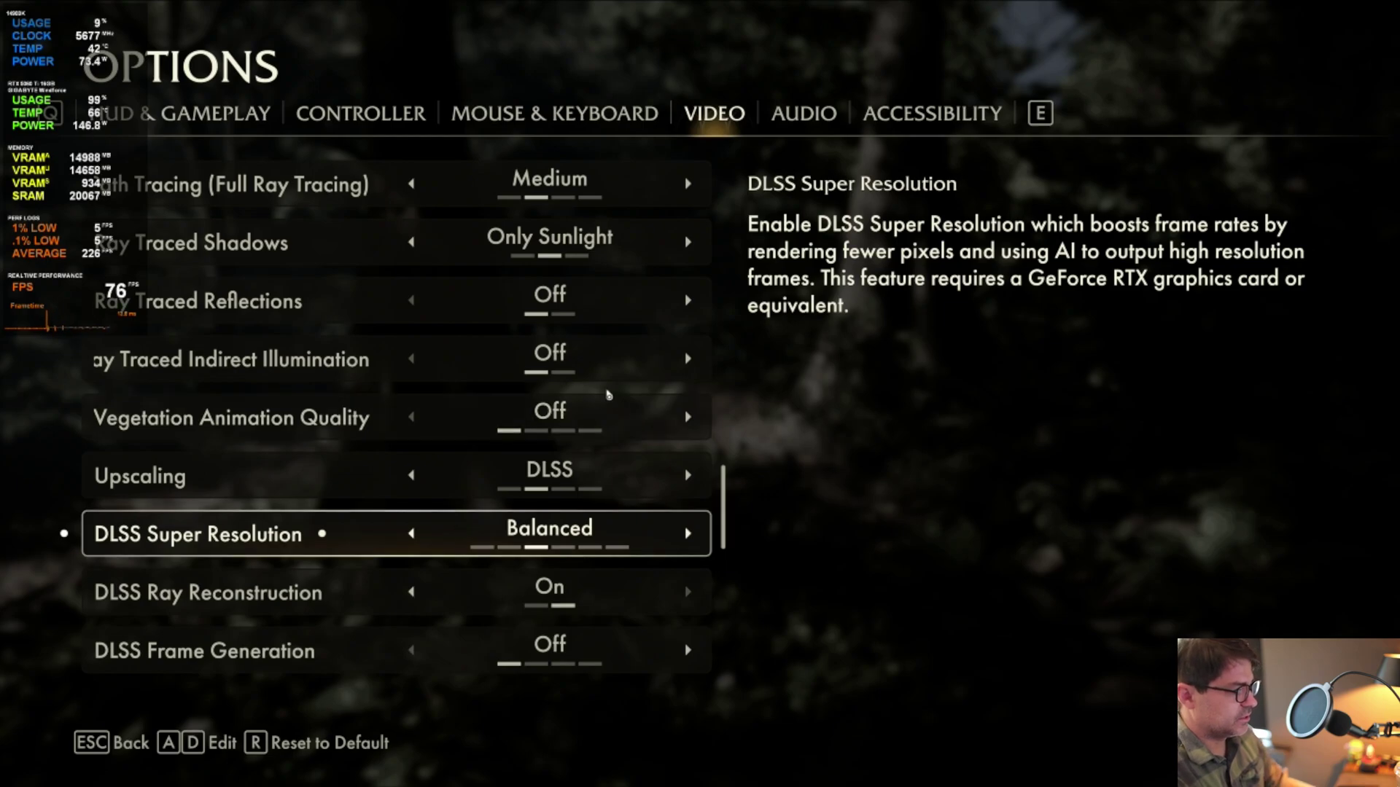
scroll(611, 394, up, 3)
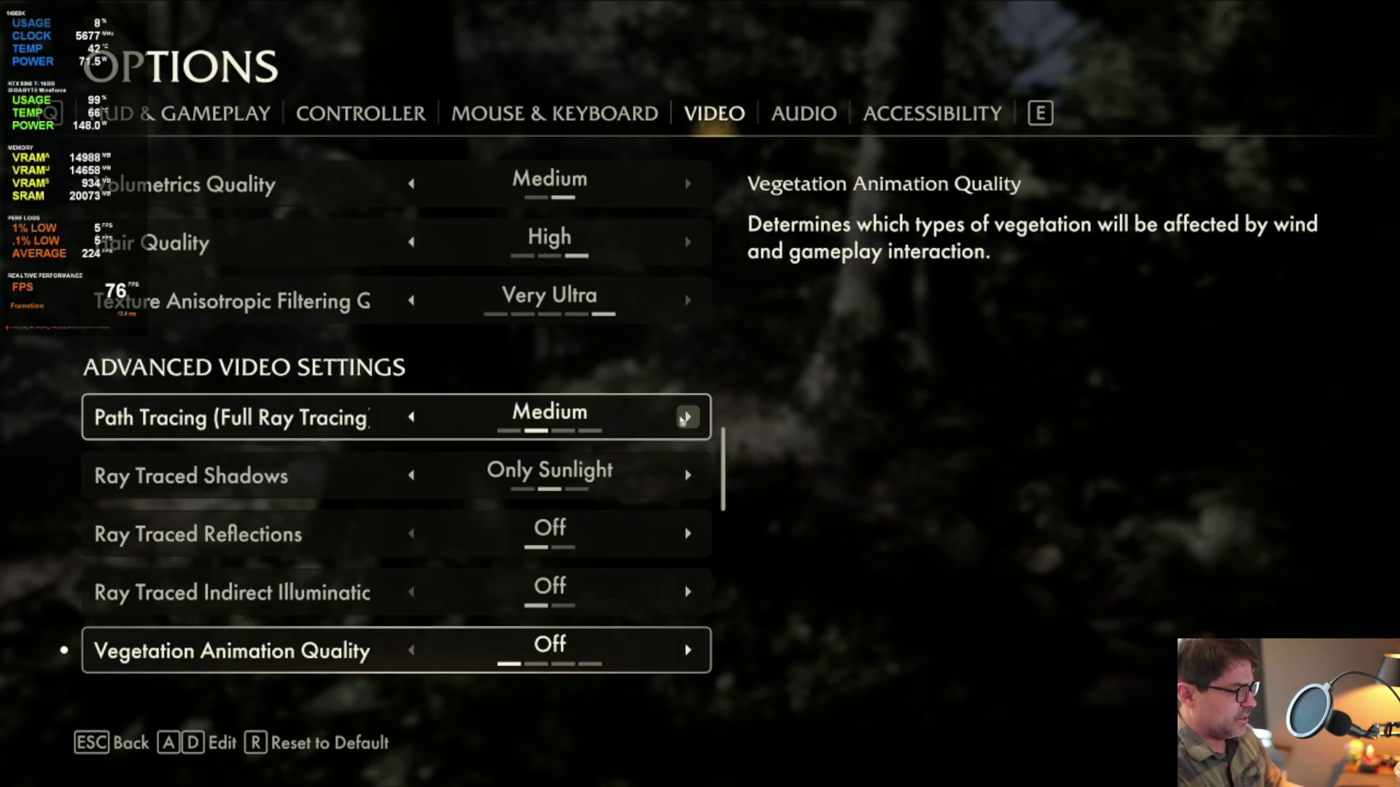
key(Escape)
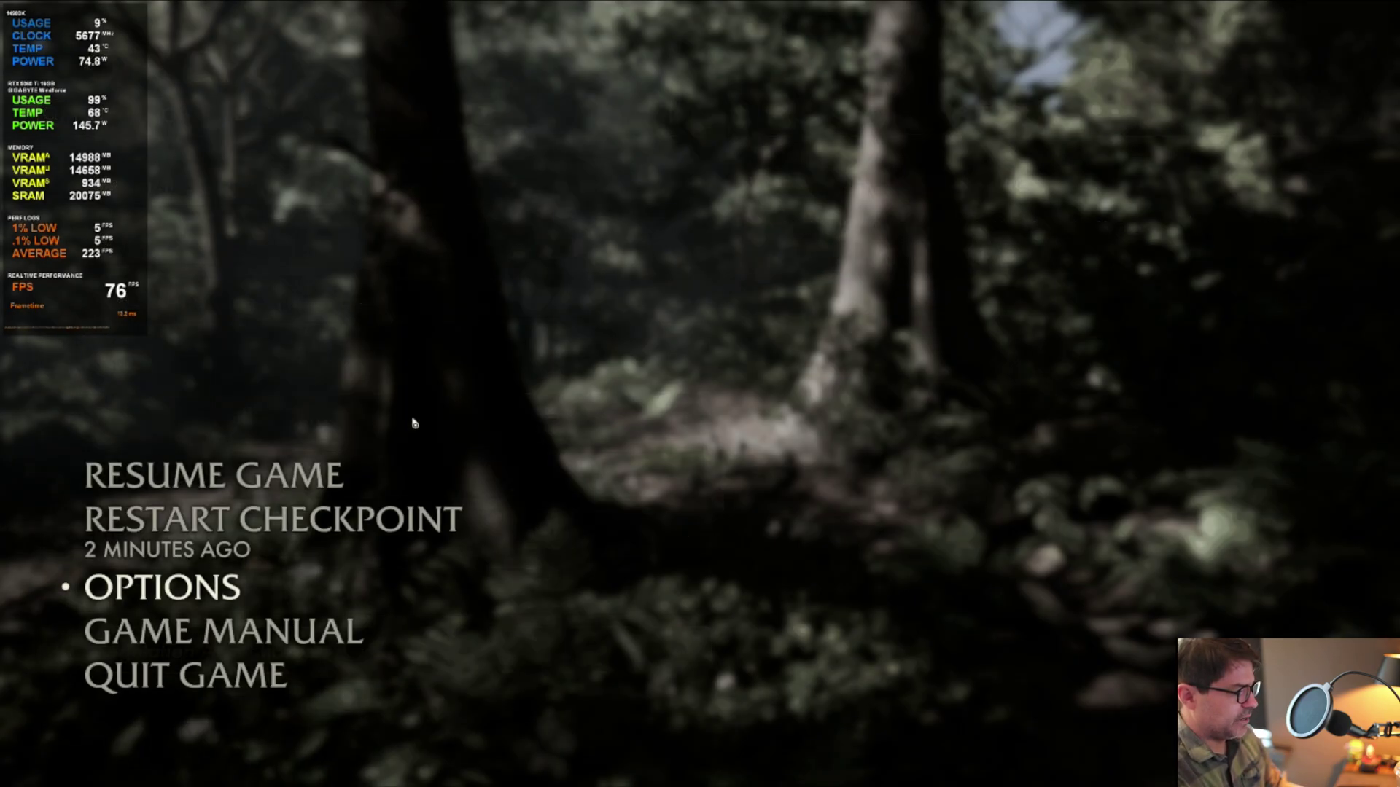
key(Escape)
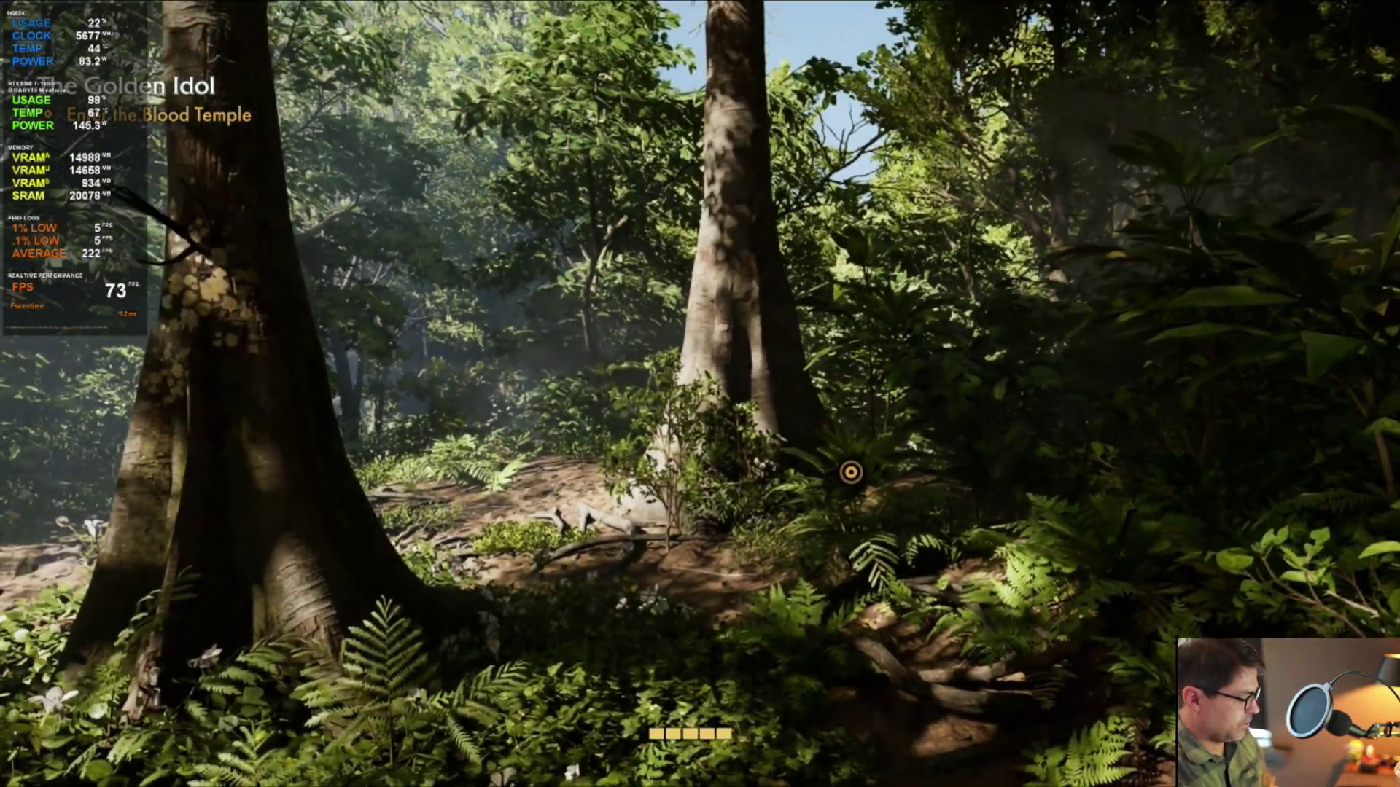
Step: Run through the overgrown clearing and back along the jungle path with Medium path tracing and DLSS Balanced
key(w)
key(shift+w)
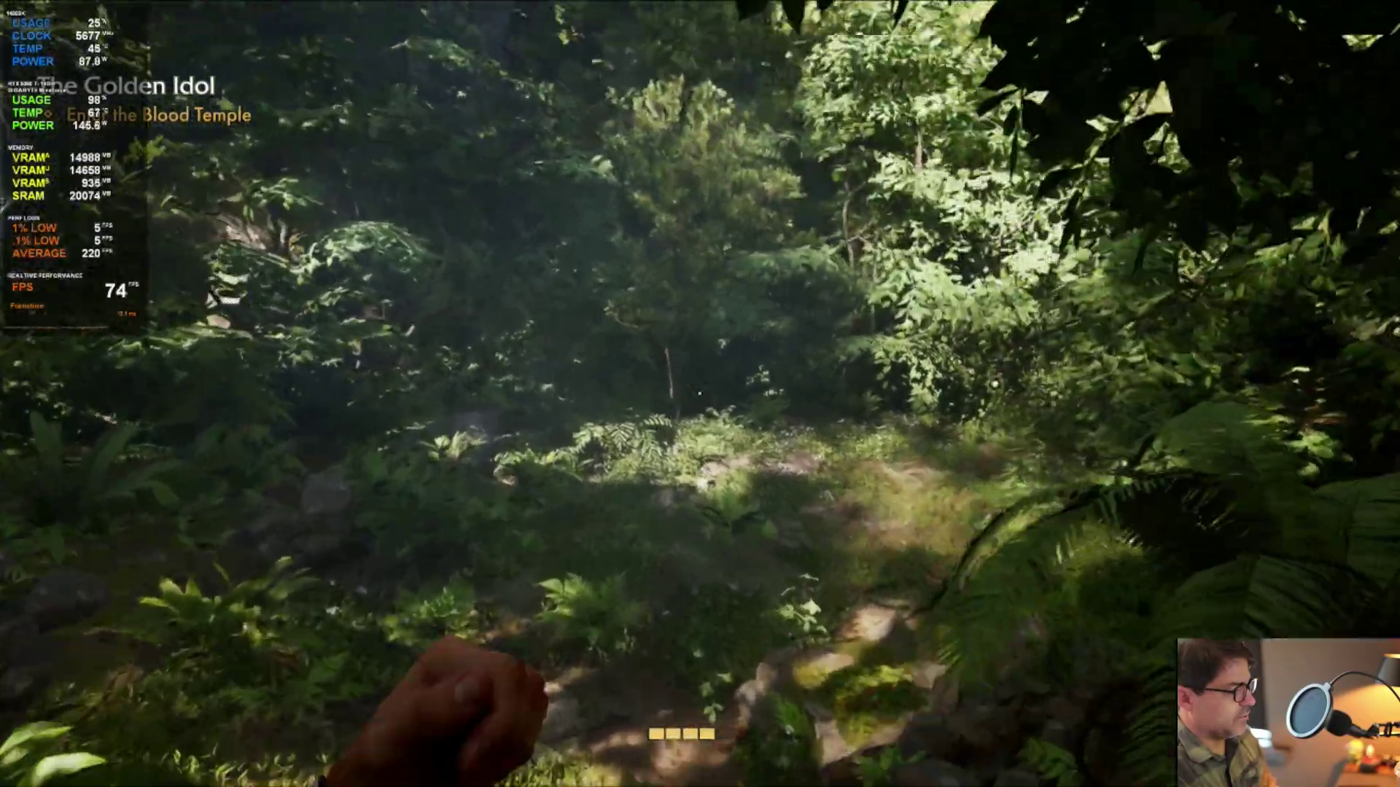
key(shift+w)
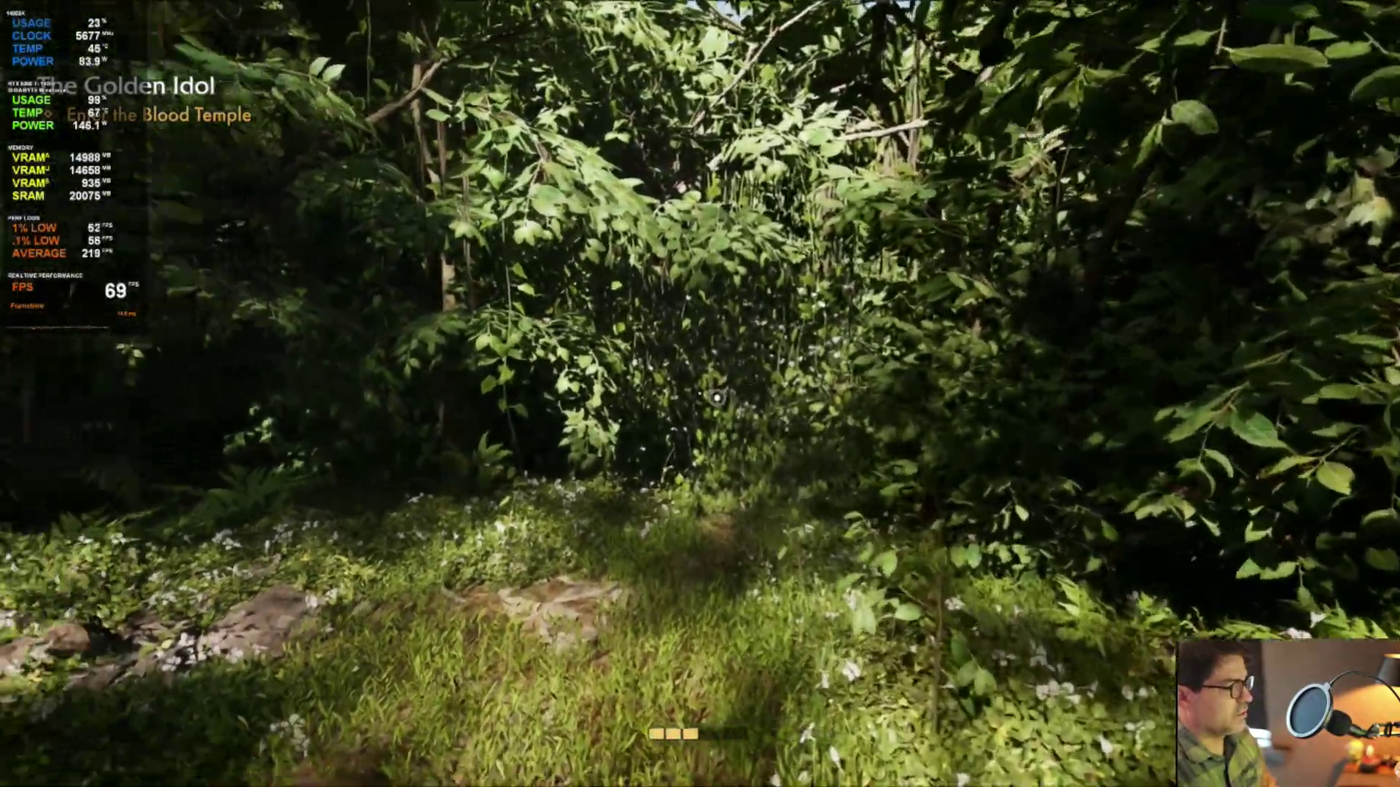
key(shift+w)
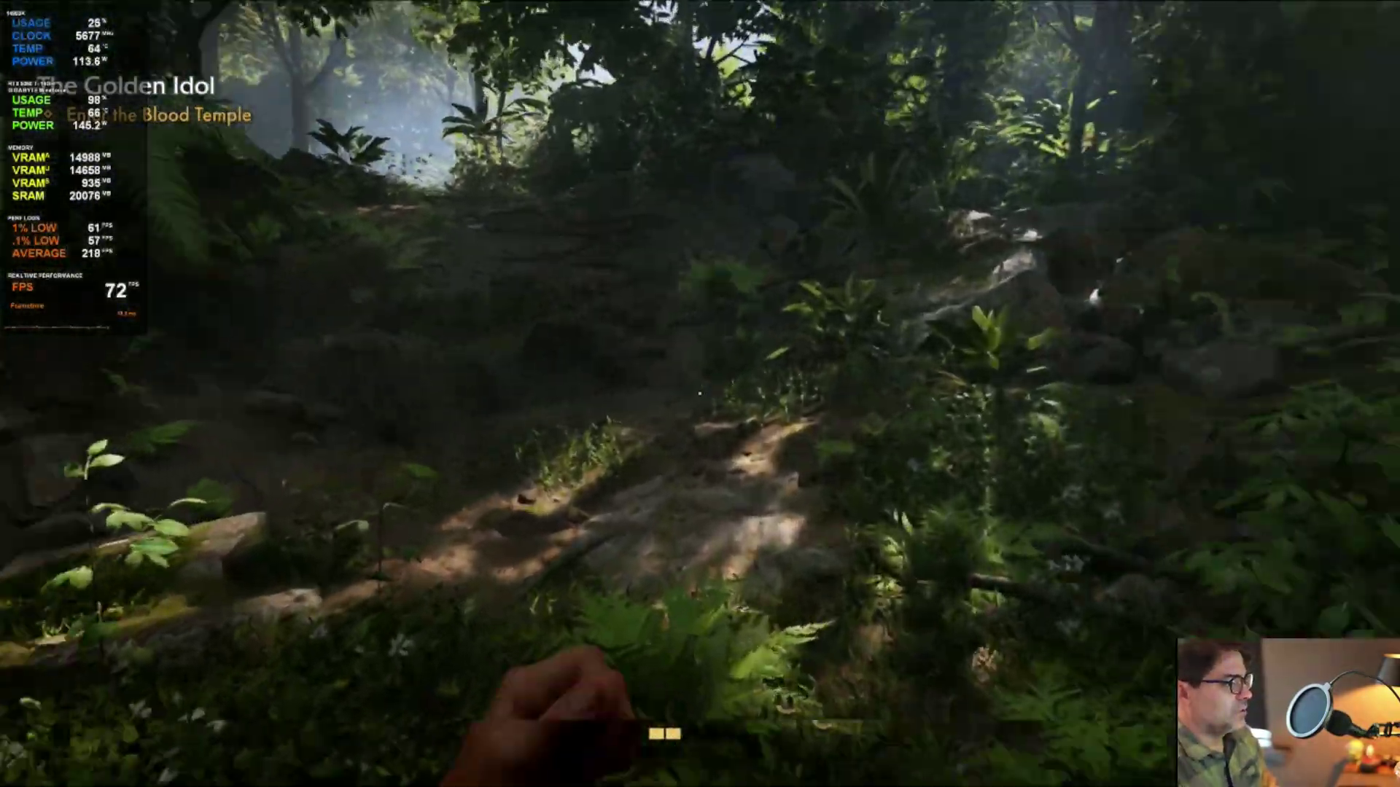
key(w)
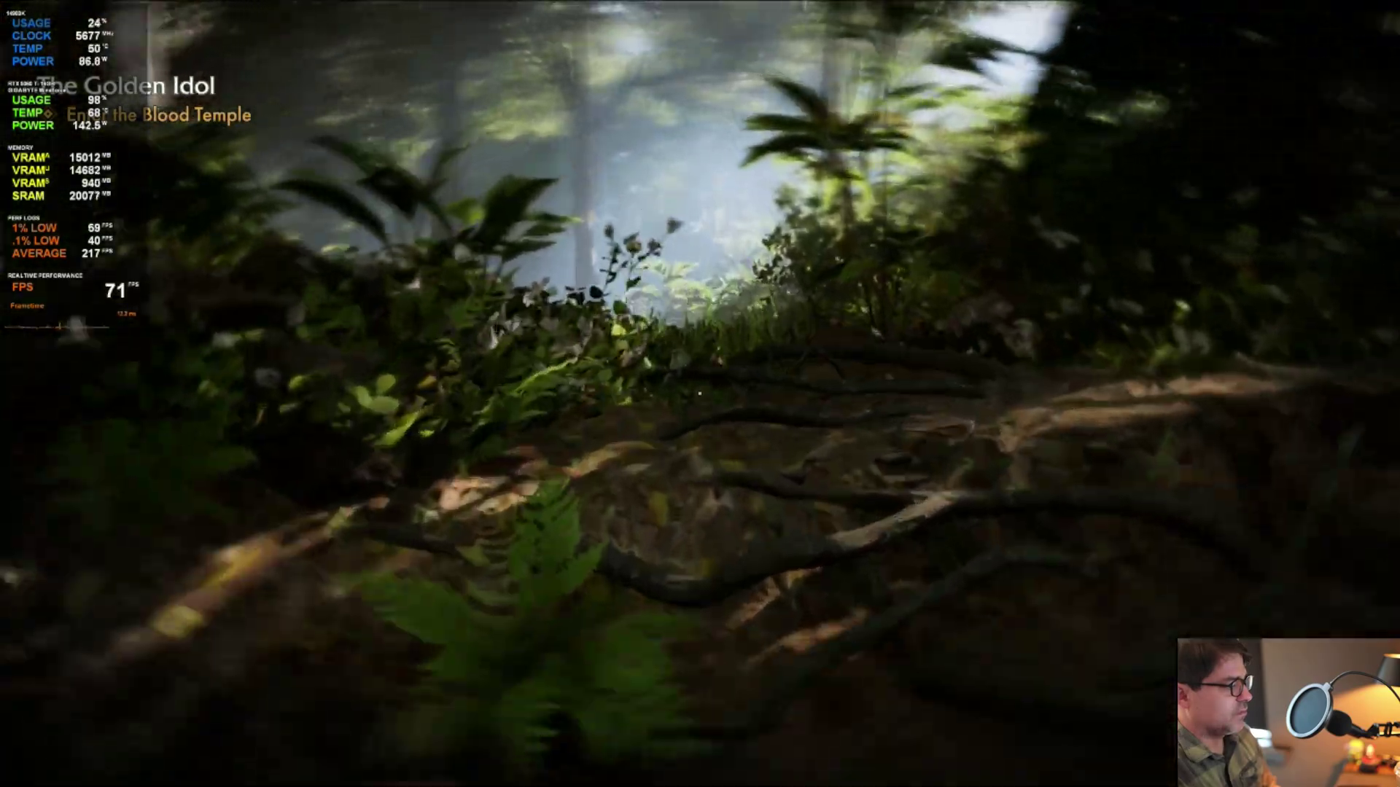
key(w)
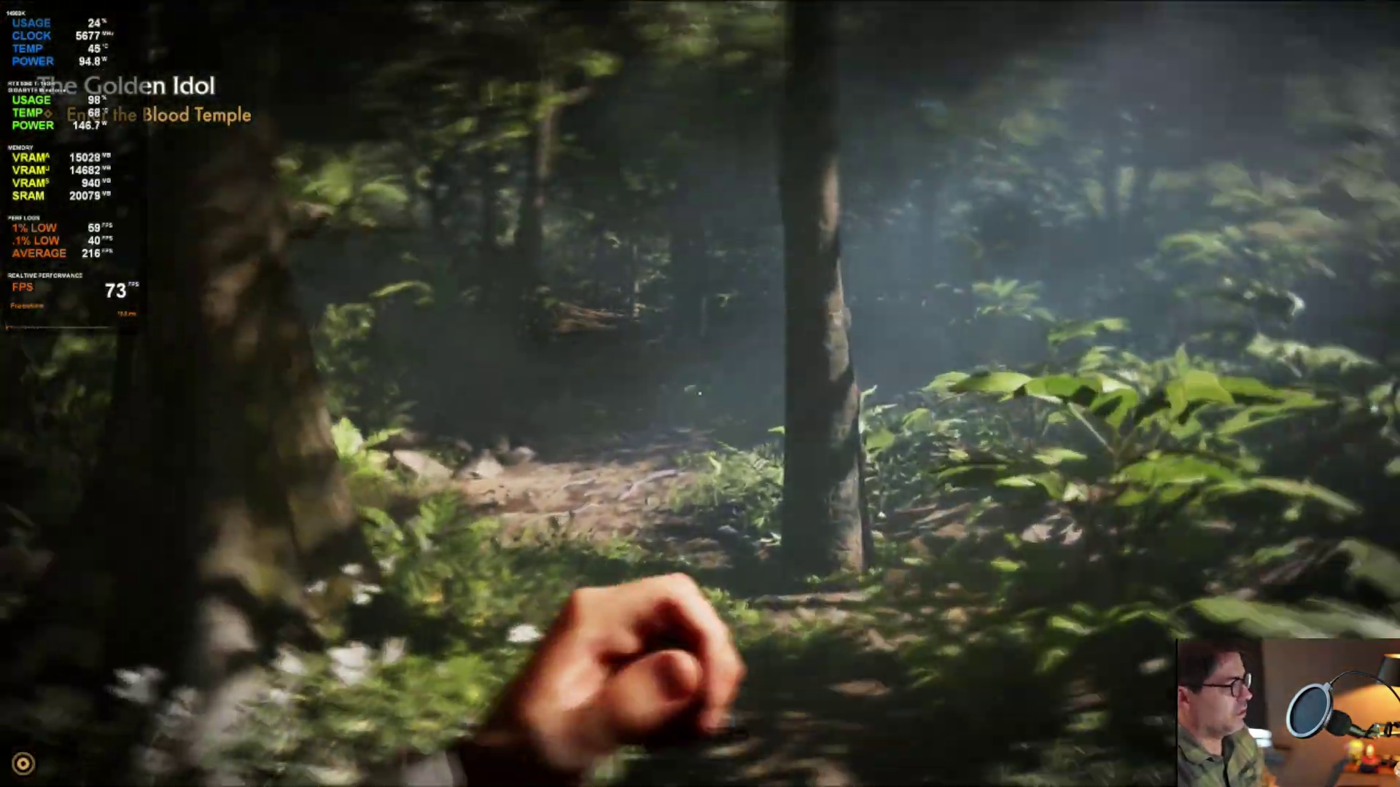
key(w)
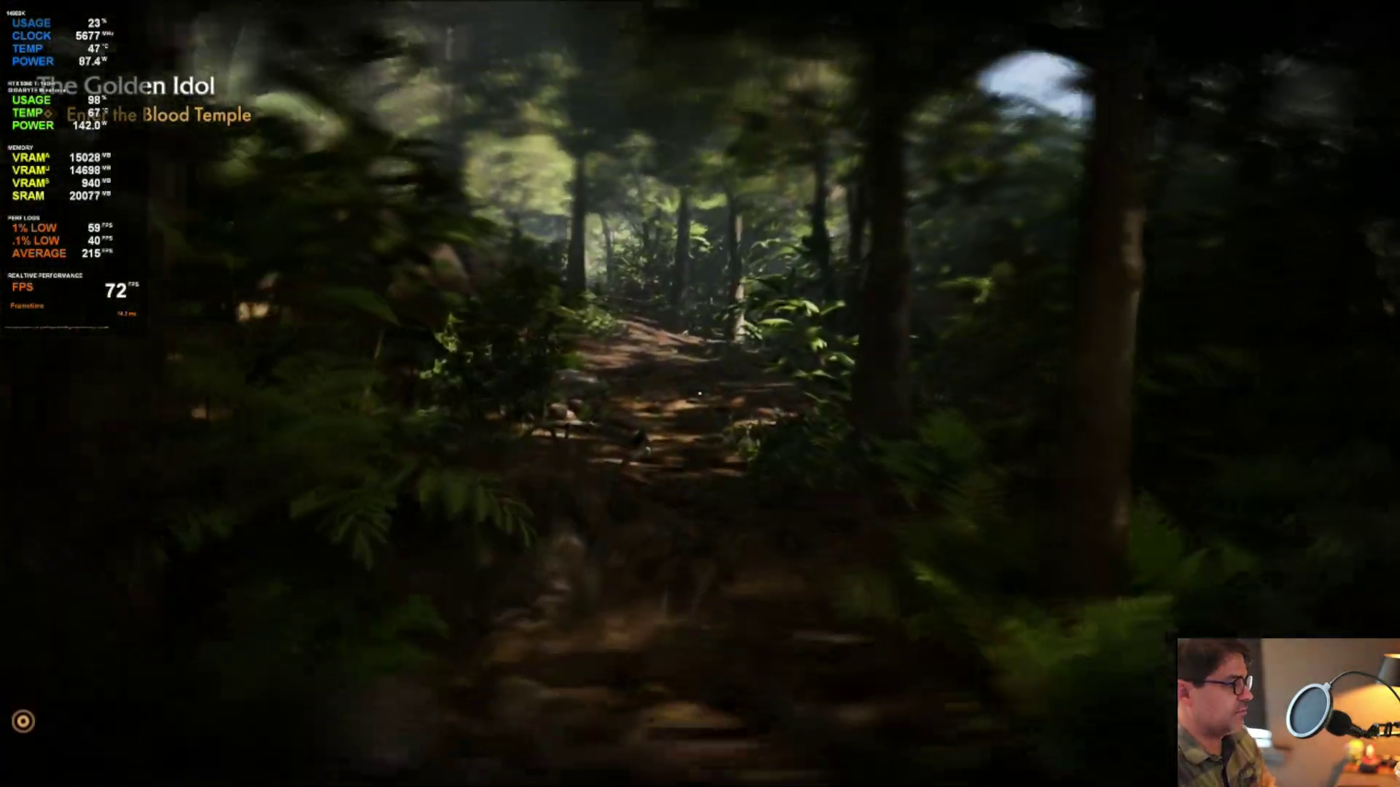
key(w)
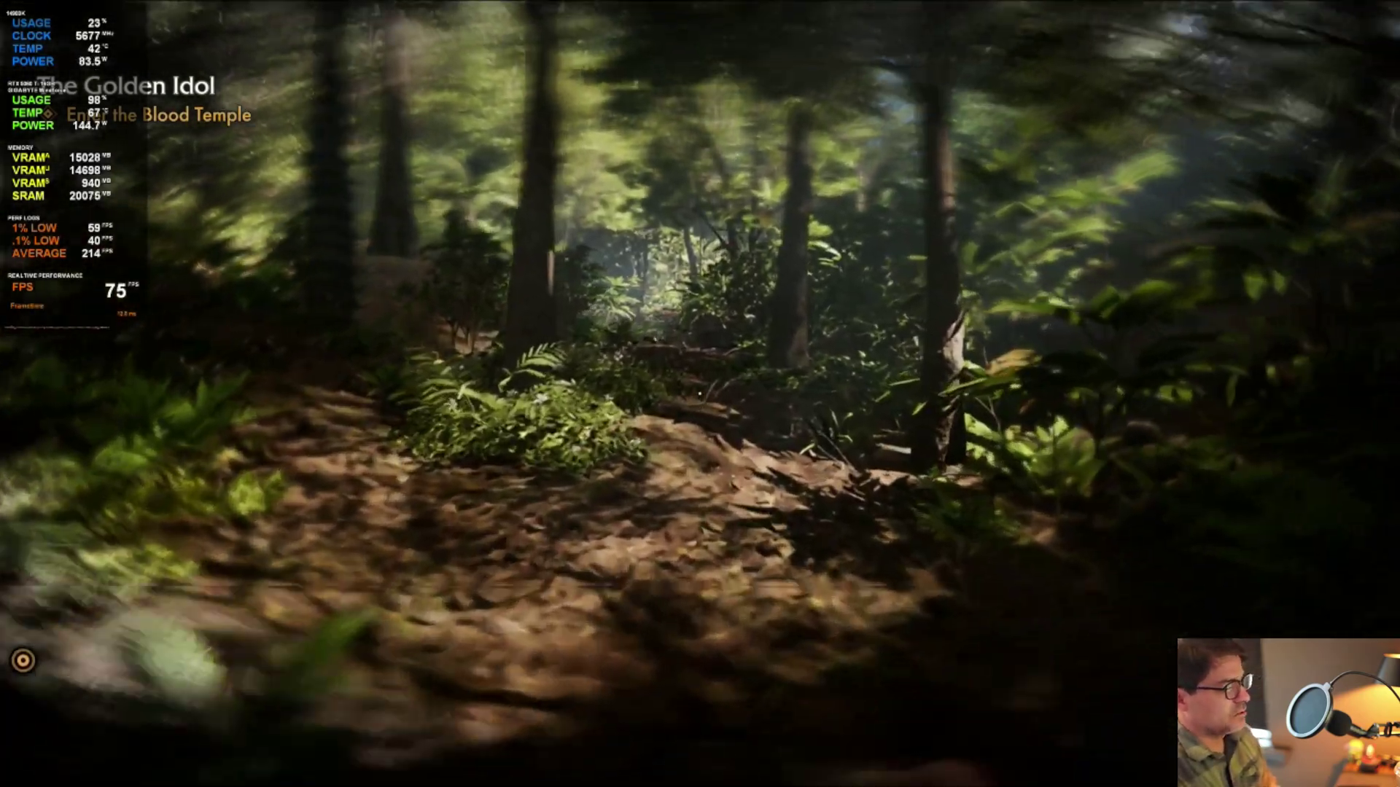
key(w)
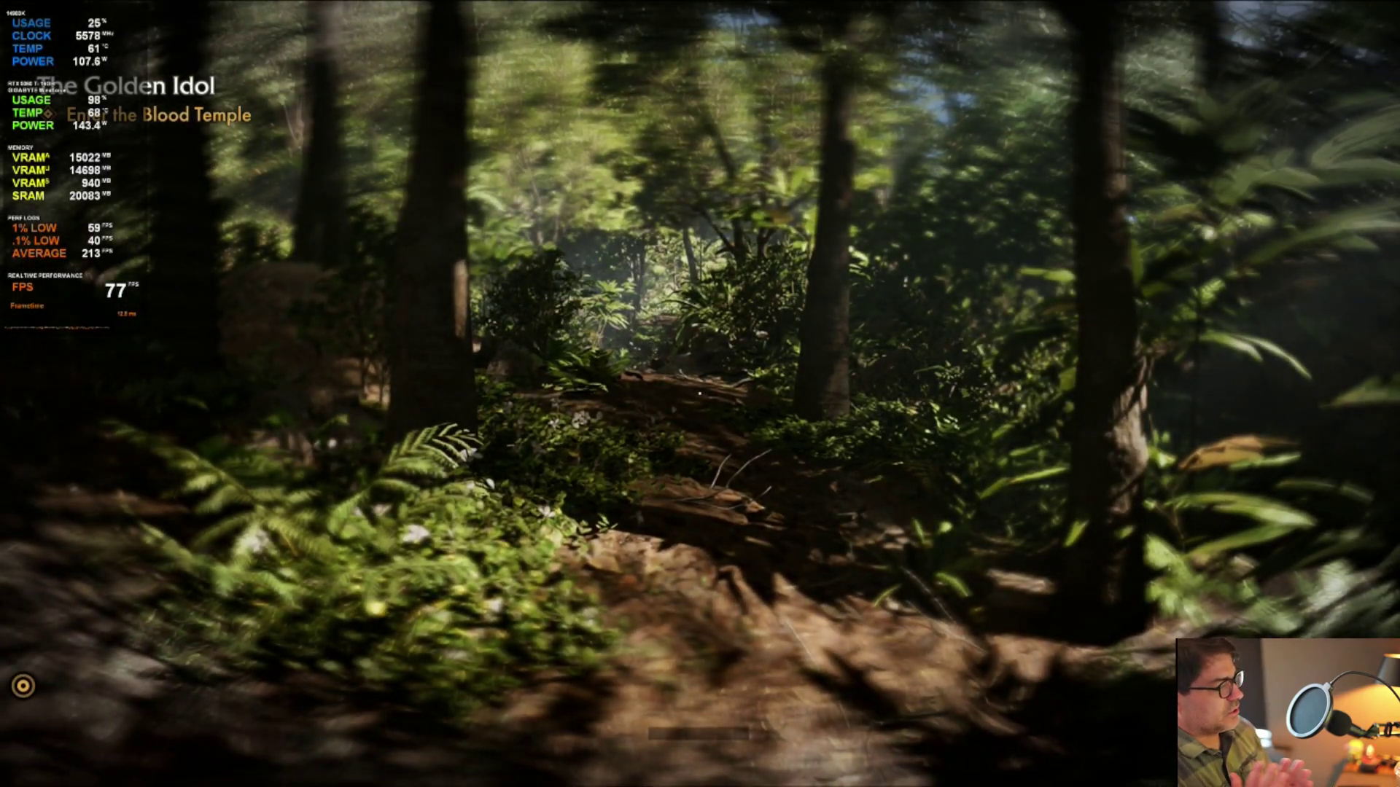